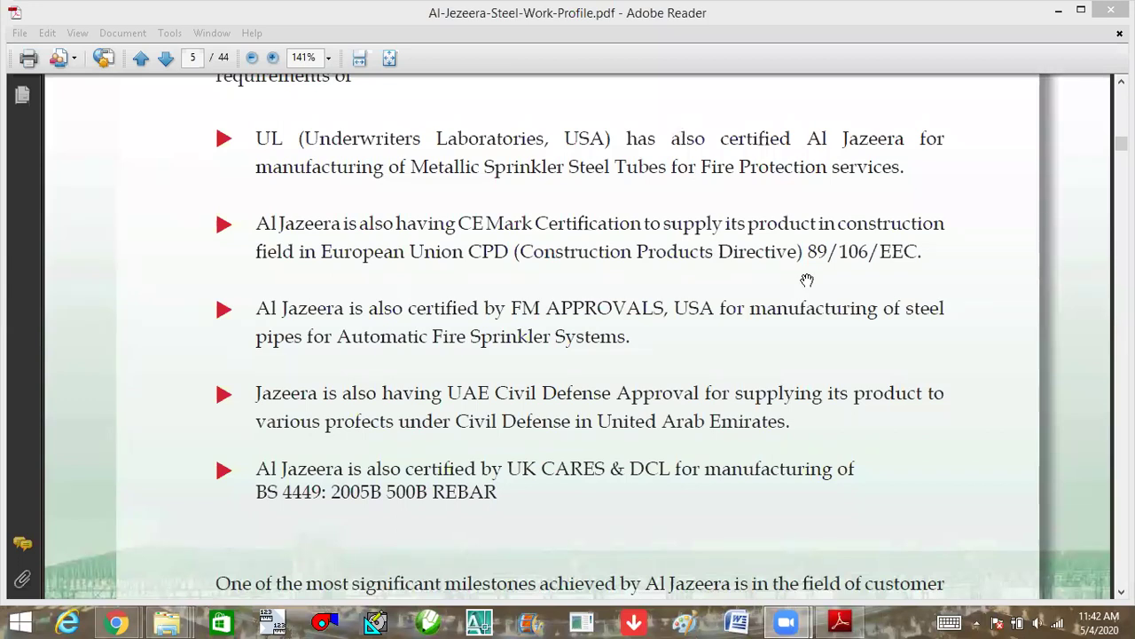
Scroll from the page 5 certification list down to page 6 at 125% zoom.
click(765, 284)
scroll(768, 287, down, 10)
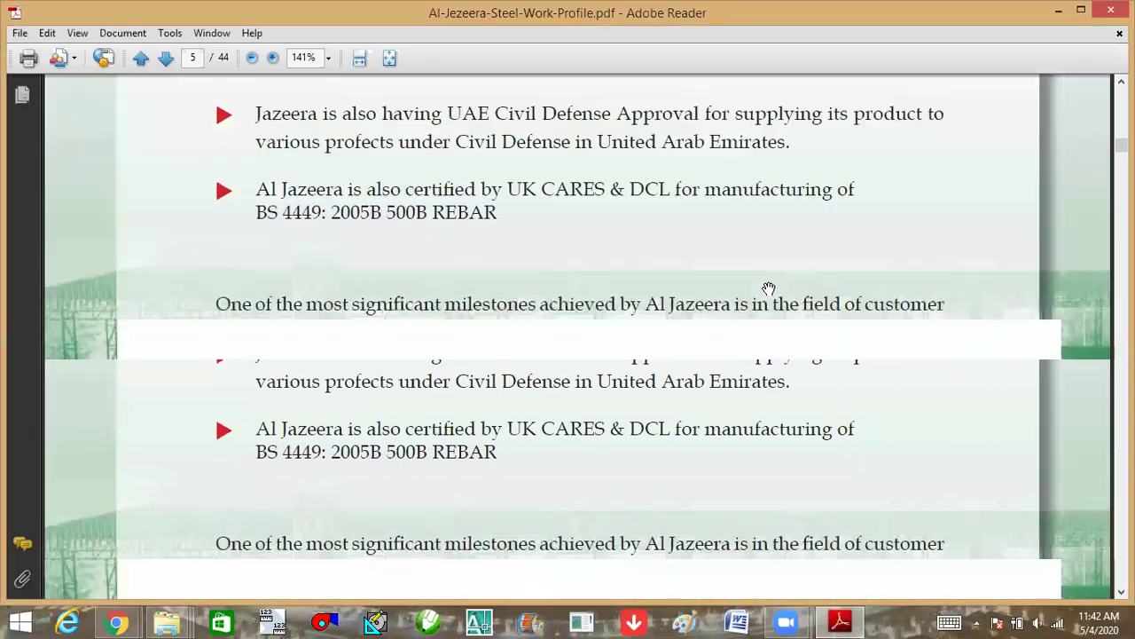
scroll(768, 288, down, 5)
scroll(768, 289, down, 3)
scroll(769, 290, down, 3)
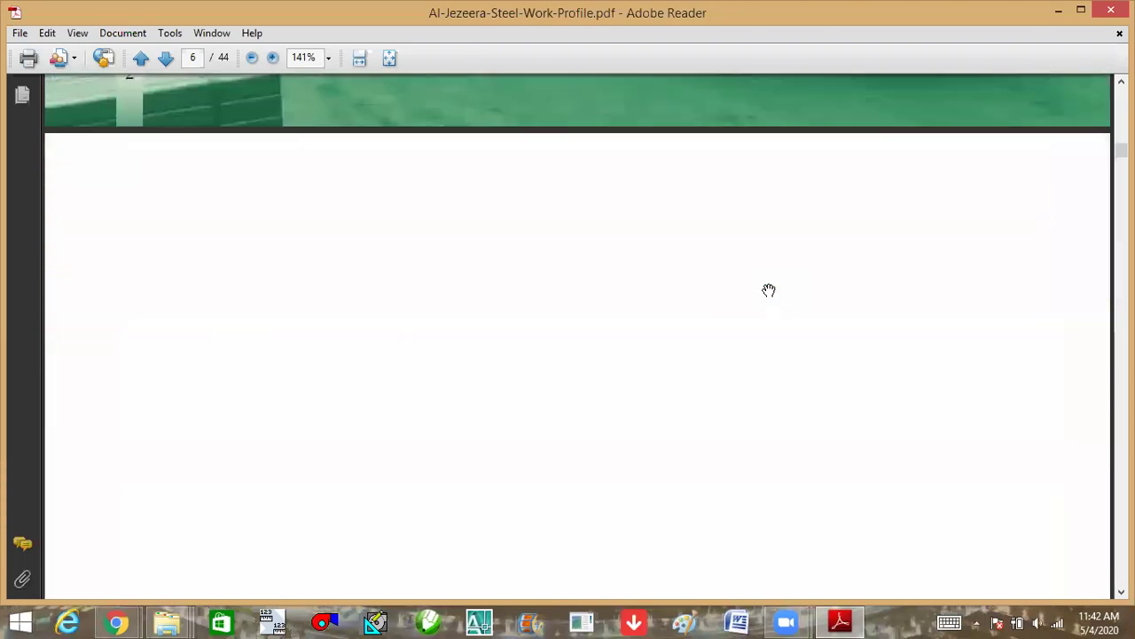
scroll(768, 290, down, 1)
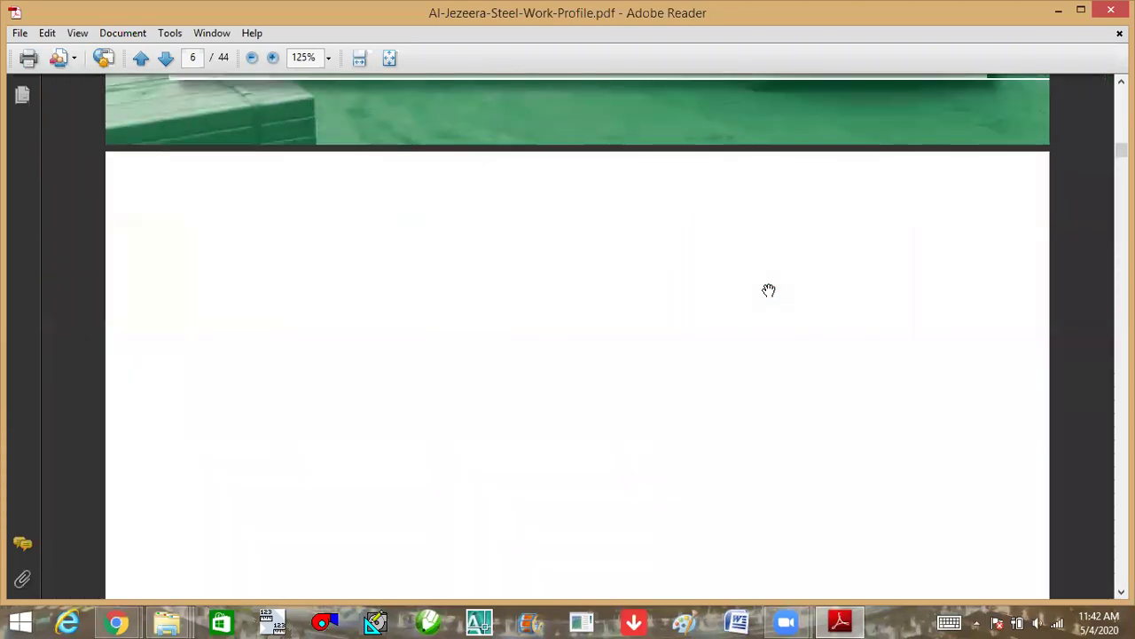
scroll(768, 290, down, 1)
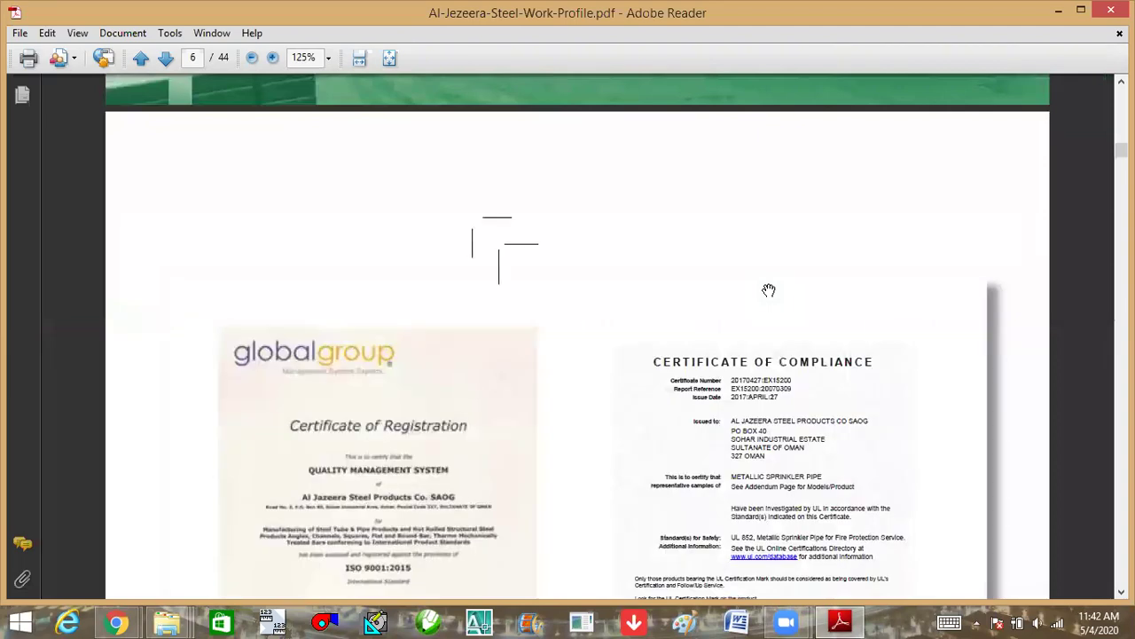
scroll(768, 290, down, 4)
scroll(769, 291, down, 4)
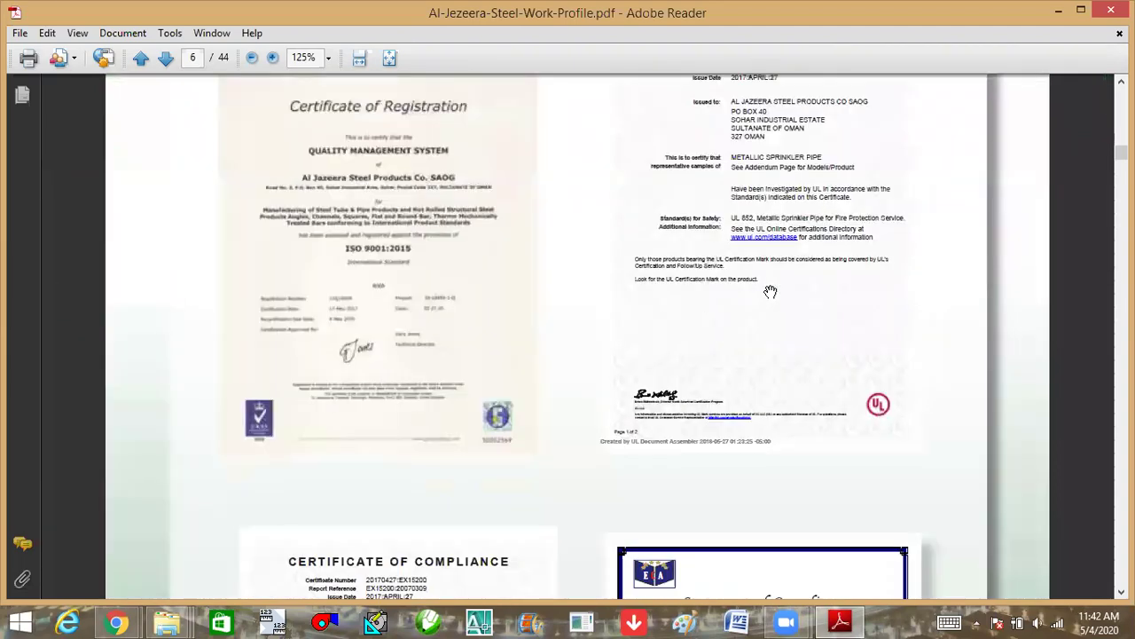
scroll(770, 291, up, 2)
scroll(770, 291, up, 3)
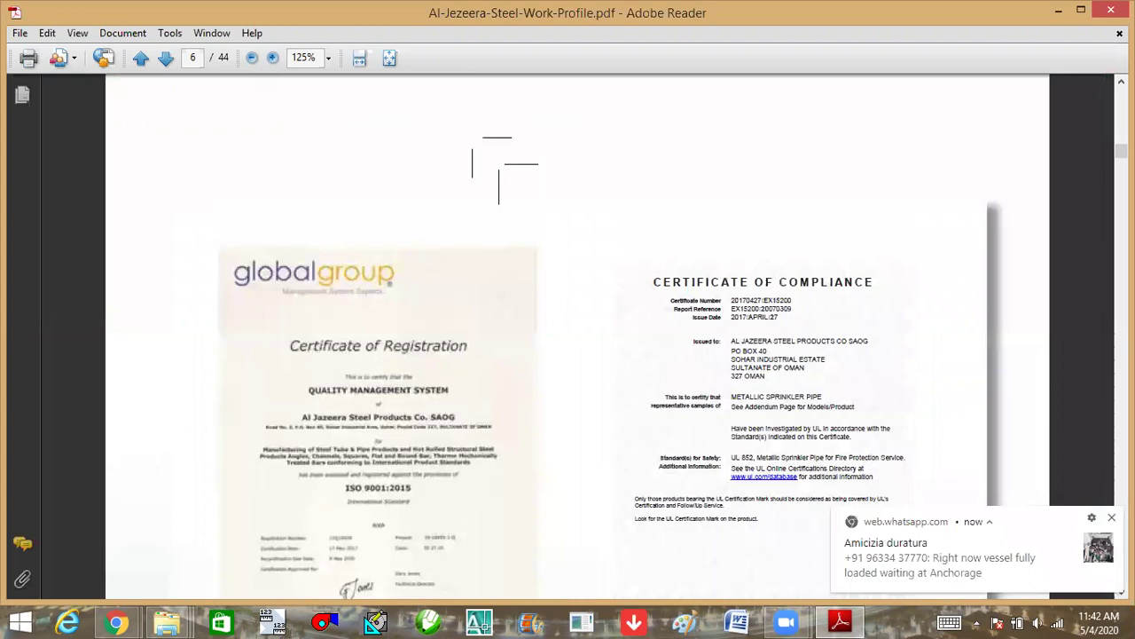
Dismiss the WhatsApp popup and scroll to the UL Certificate of Compliance and Statement of Compliance.
click(1111, 517)
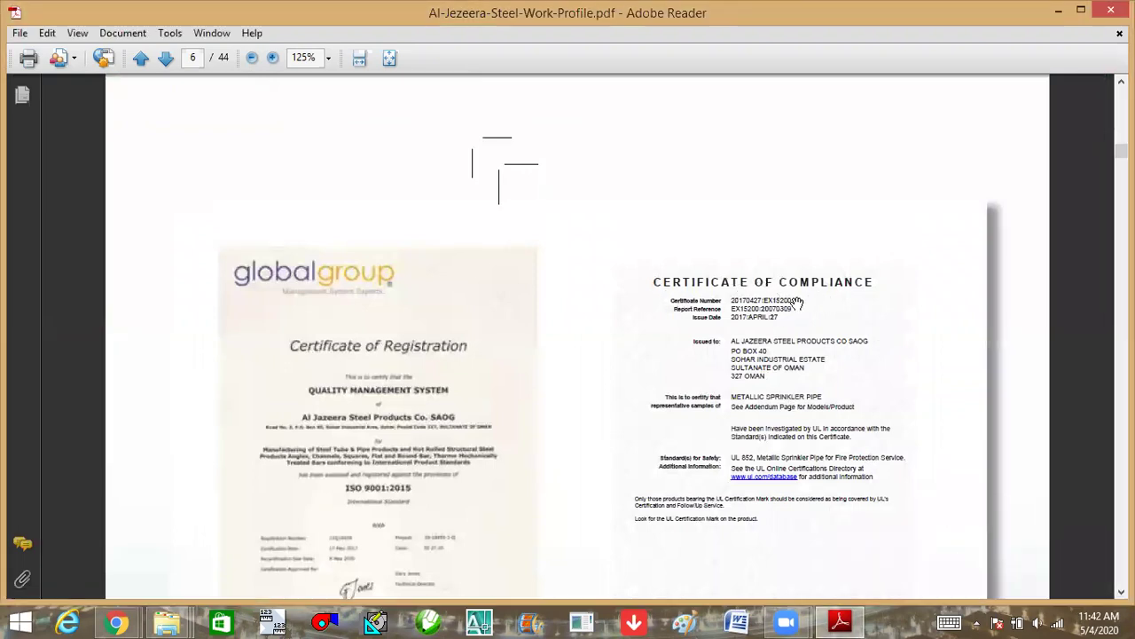
scroll(797, 304, down, 1)
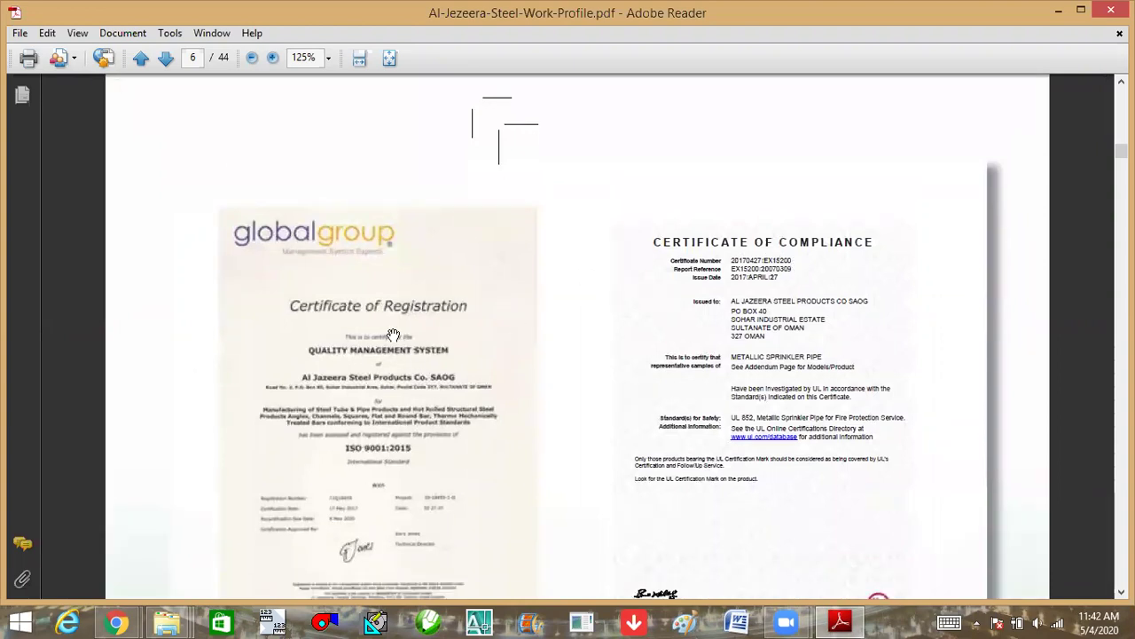
scroll(402, 329, down, 3)
scroll(625, 321, down, 1)
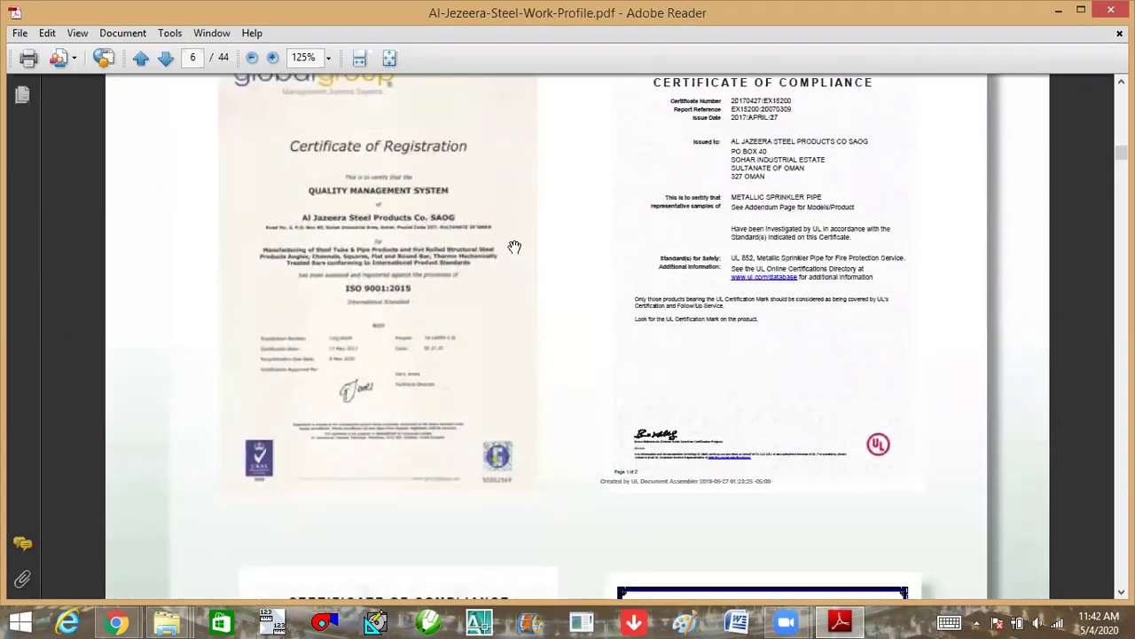
scroll(663, 321, down, 3)
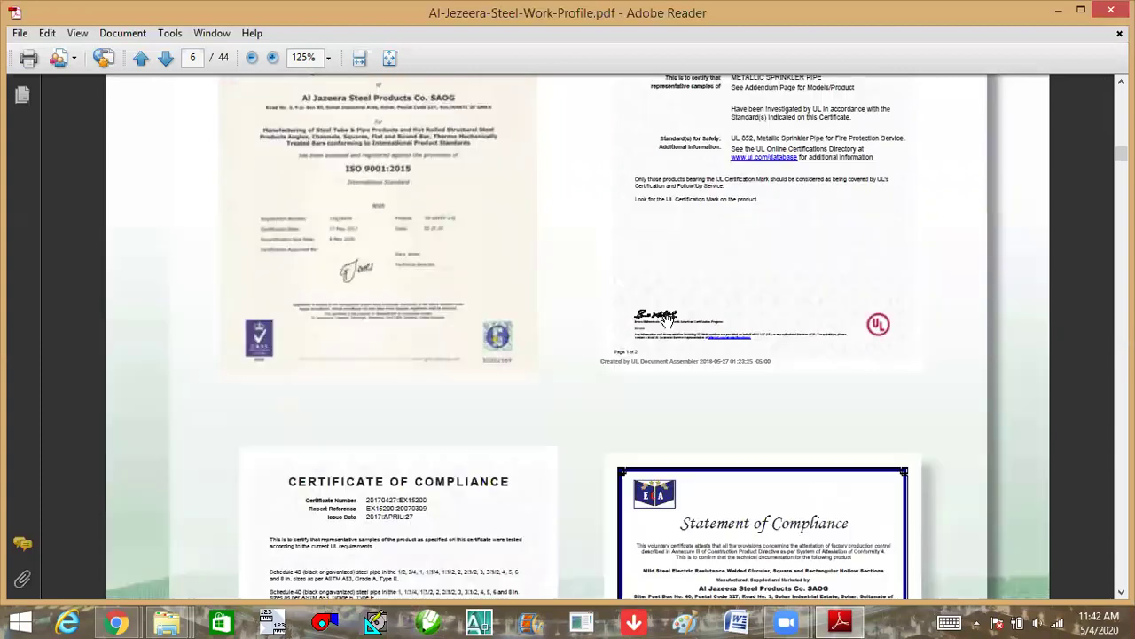
scroll(526, 325, down, 6)
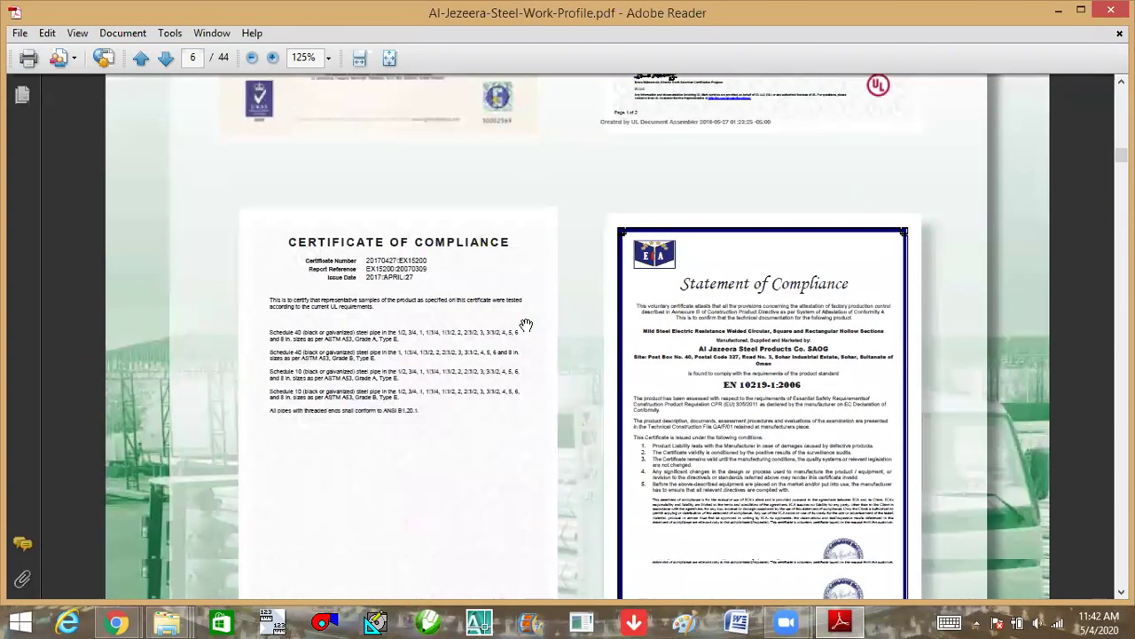
scroll(526, 324, down, 3)
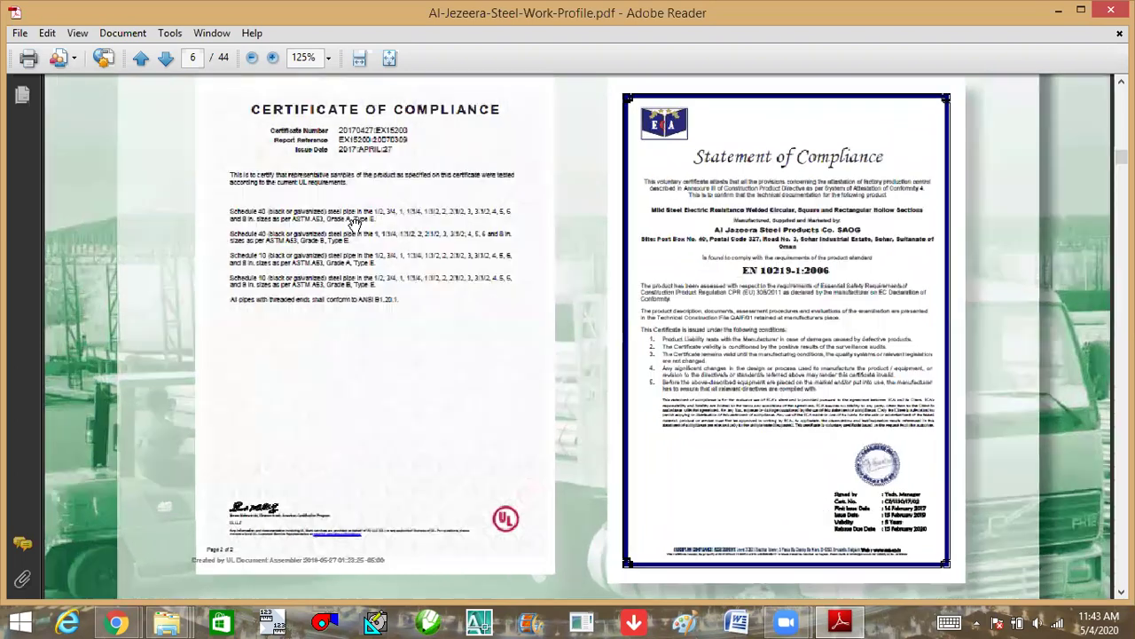
Zoom to 400% on the UL certificate's Schedule 40 ASTM A53 sizes, then return to 150% and continue to page 7.
scroll(353, 224, down, 3)
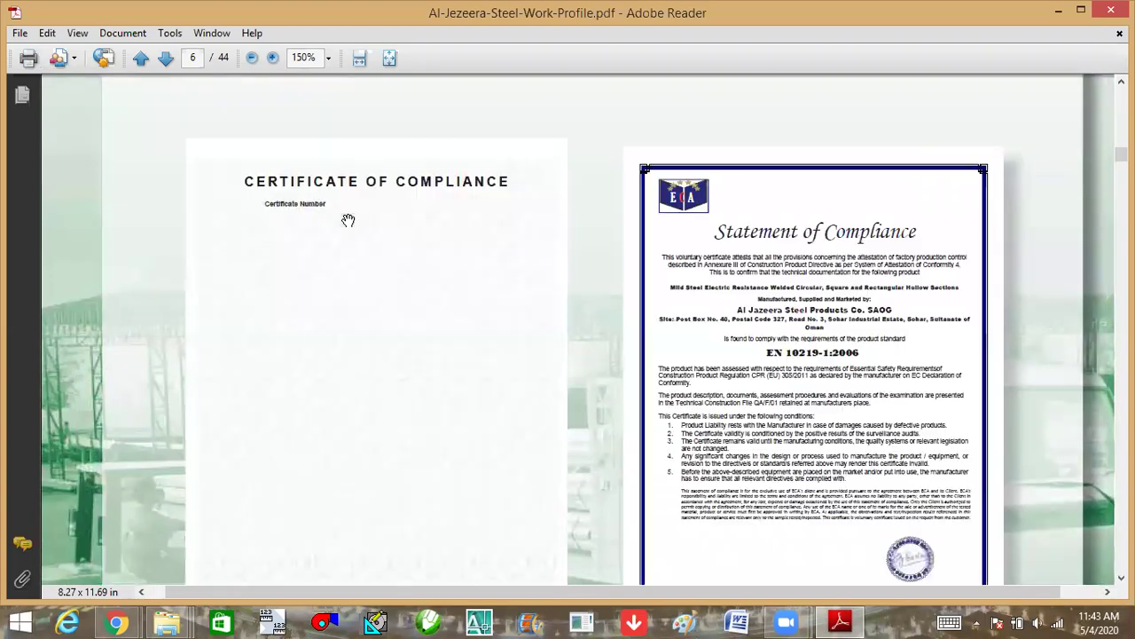
ctrl+scroll(341, 274, up, 2)
ctrl+scroll(341, 274, up, 1)
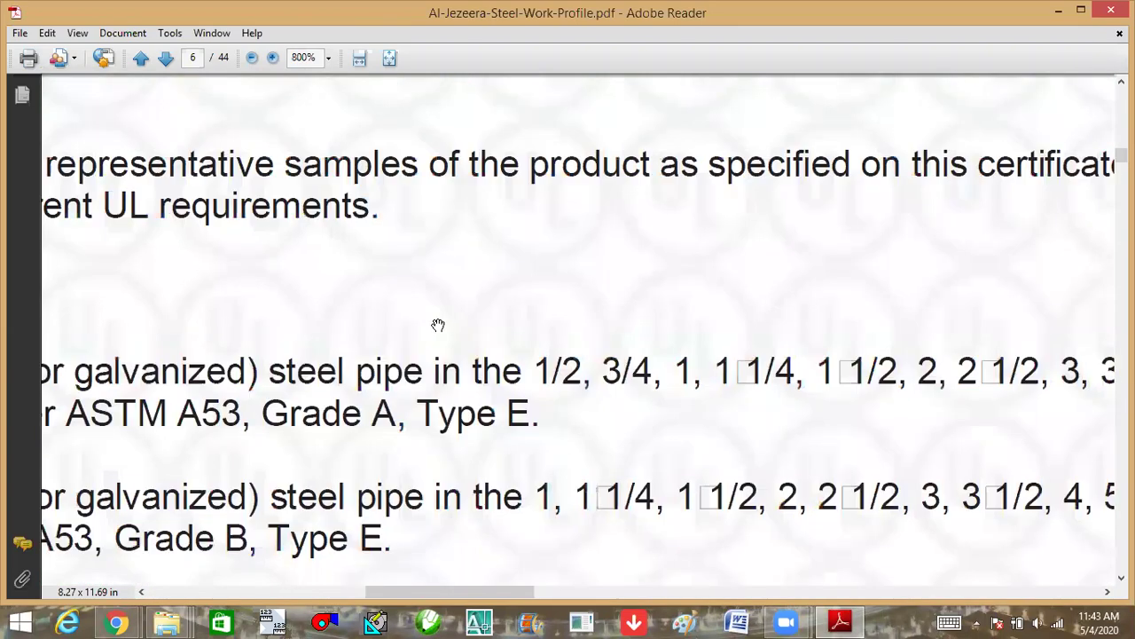
ctrl+scroll(436, 324, down, 1)
ctrl+scroll(212, 345, up, 4)
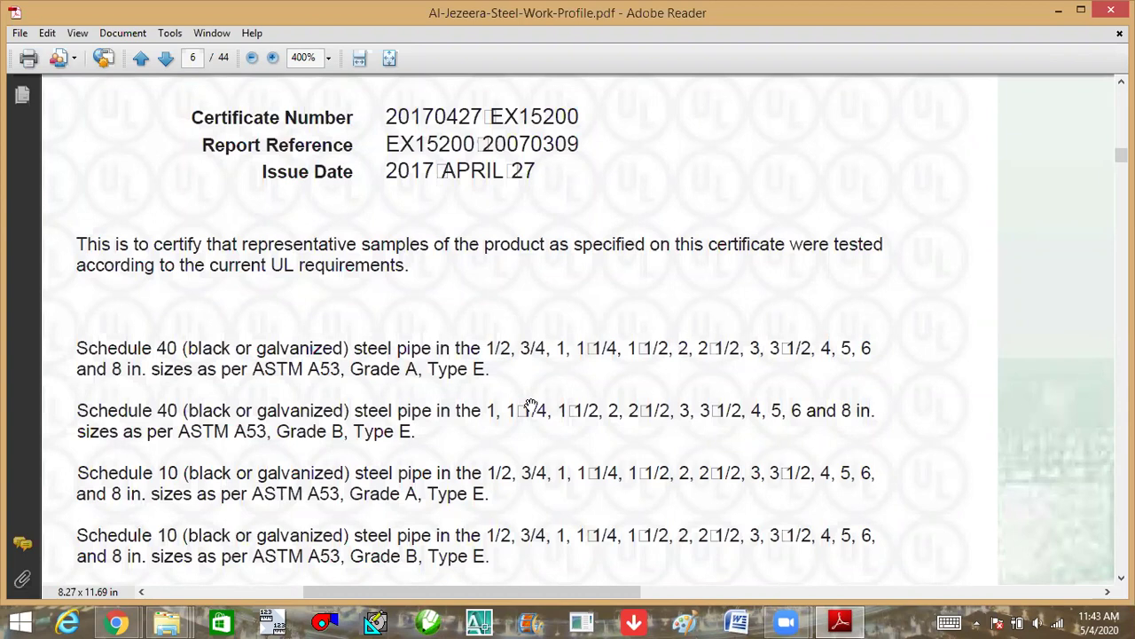
scroll(530, 406, down, 3)
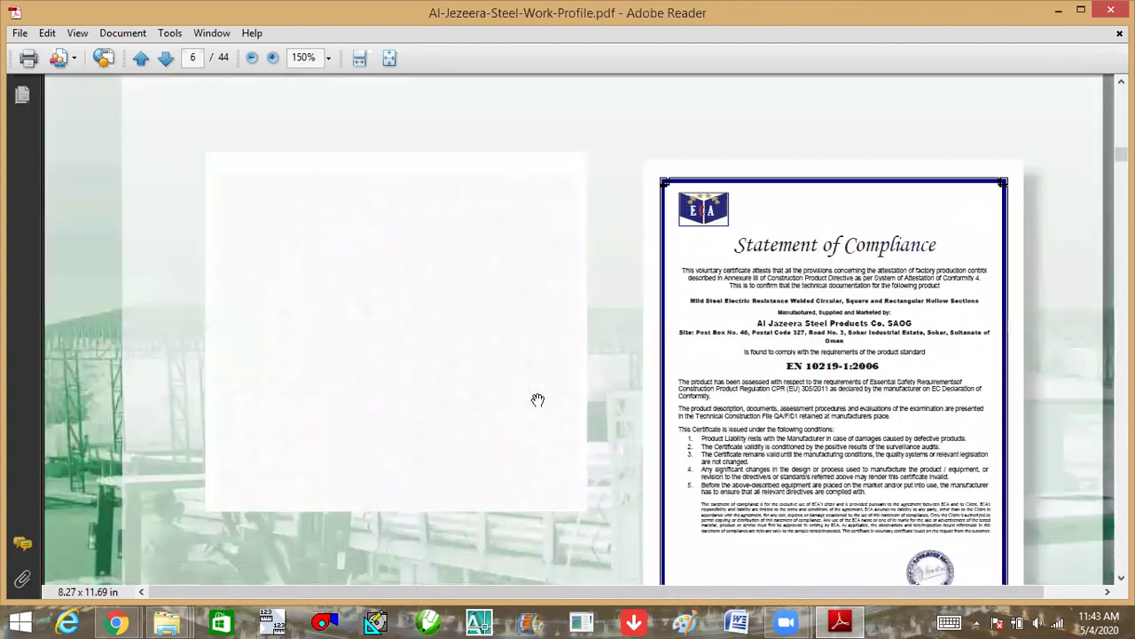
scroll(538, 400, down, 3)
scroll(537, 400, down, 5)
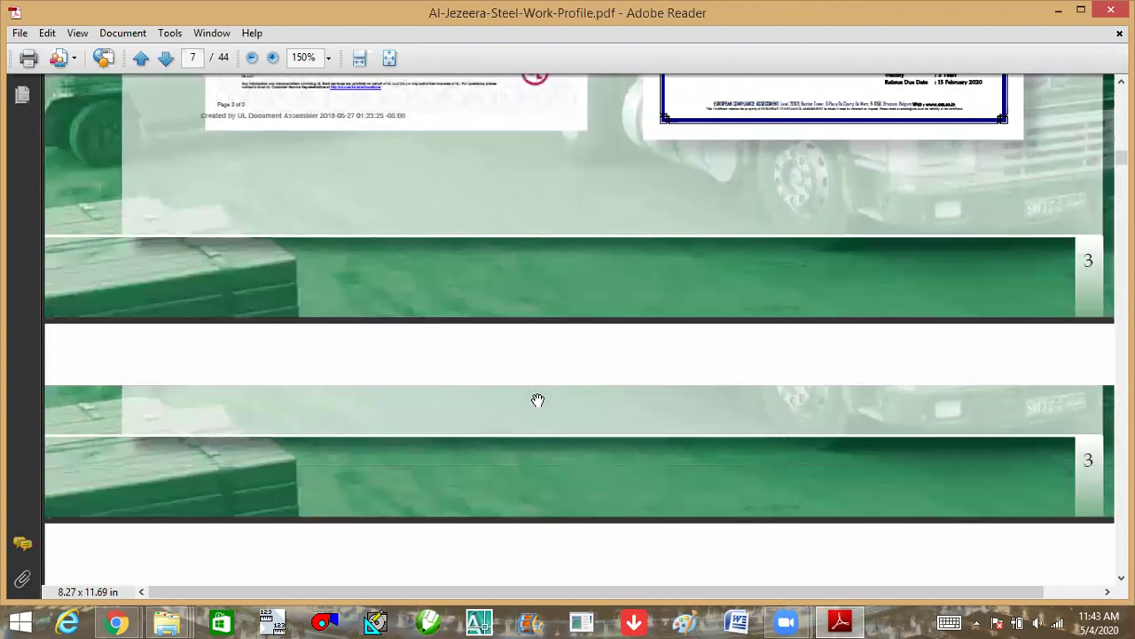
Scroll to page 7's CARES certificate and zoom to 400% on its BS 4449 Grade B500B scope.
scroll(532, 248, up, 2)
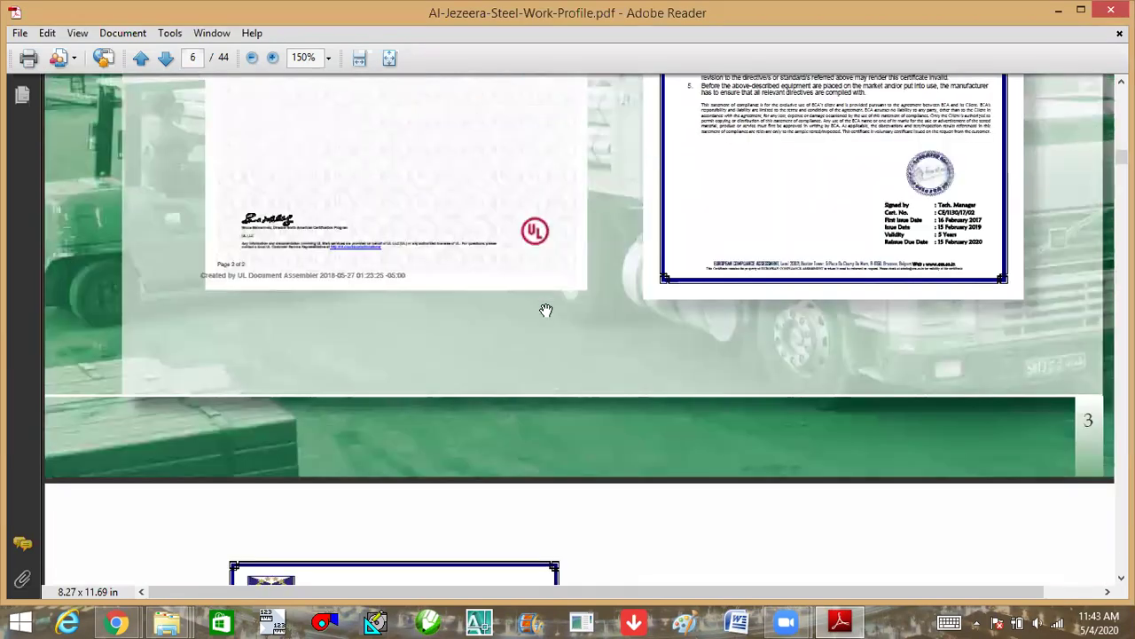
scroll(530, 309, down, 4)
scroll(514, 319, down, 3)
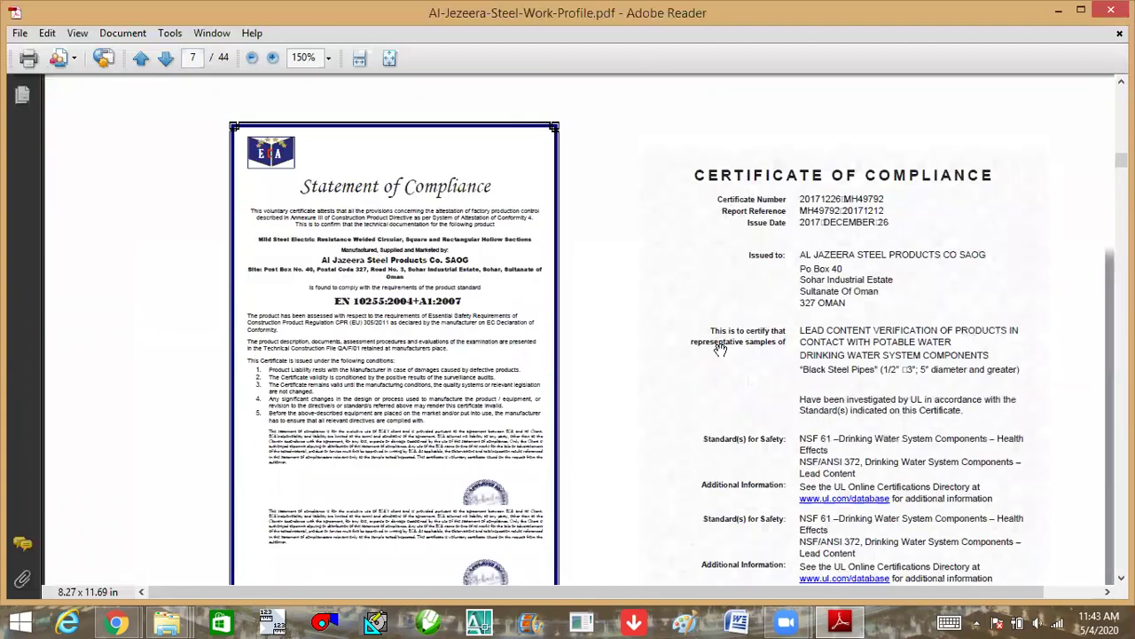
scroll(719, 351, down, 3)
scroll(717, 350, down, 3)
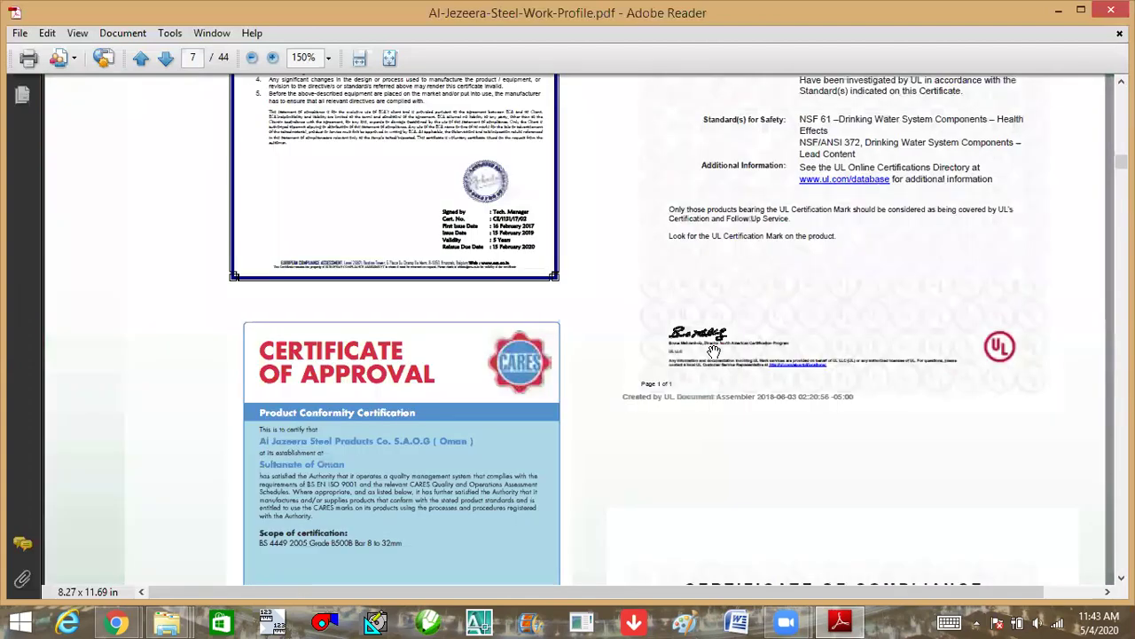
scroll(375, 256, down, 2)
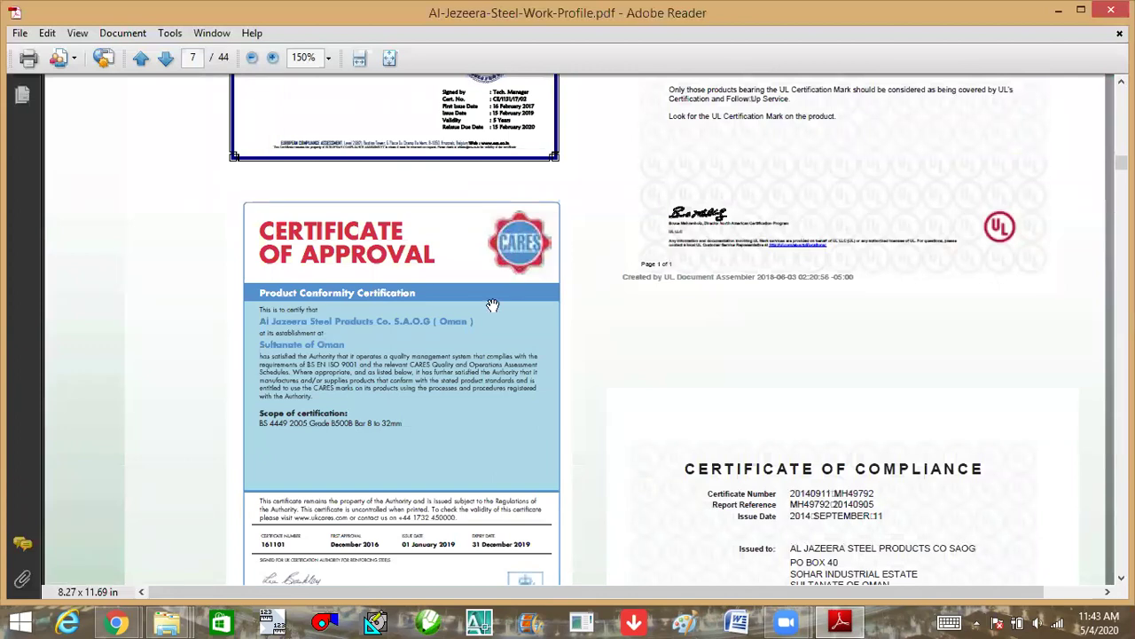
scroll(490, 305, down, 1)
scroll(393, 436, down, 1)
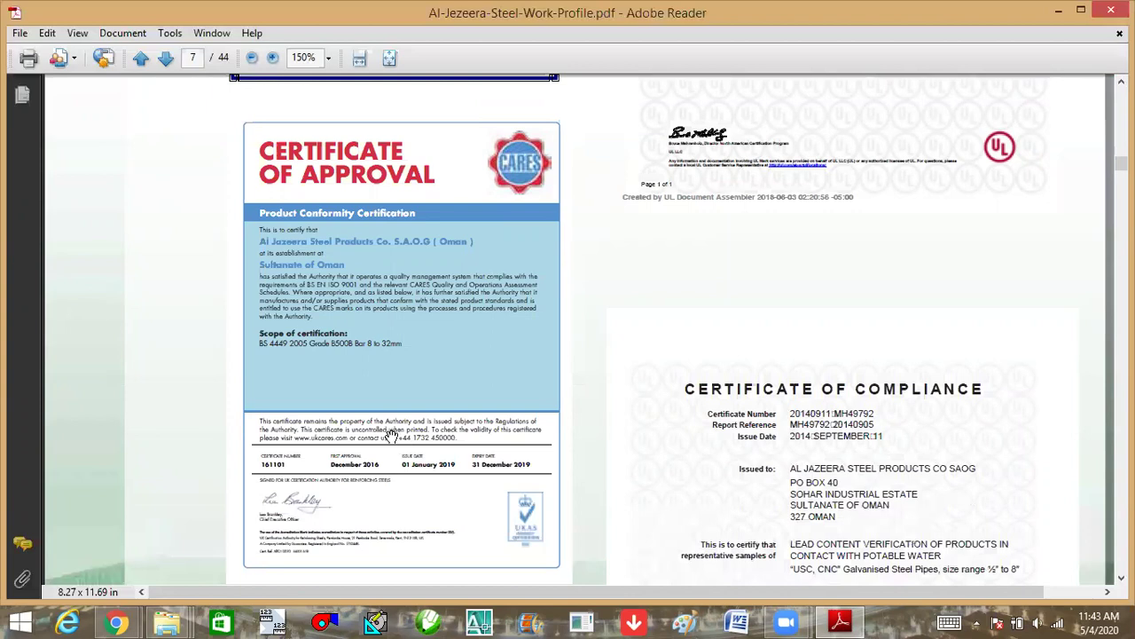
scroll(393, 436, up, 3)
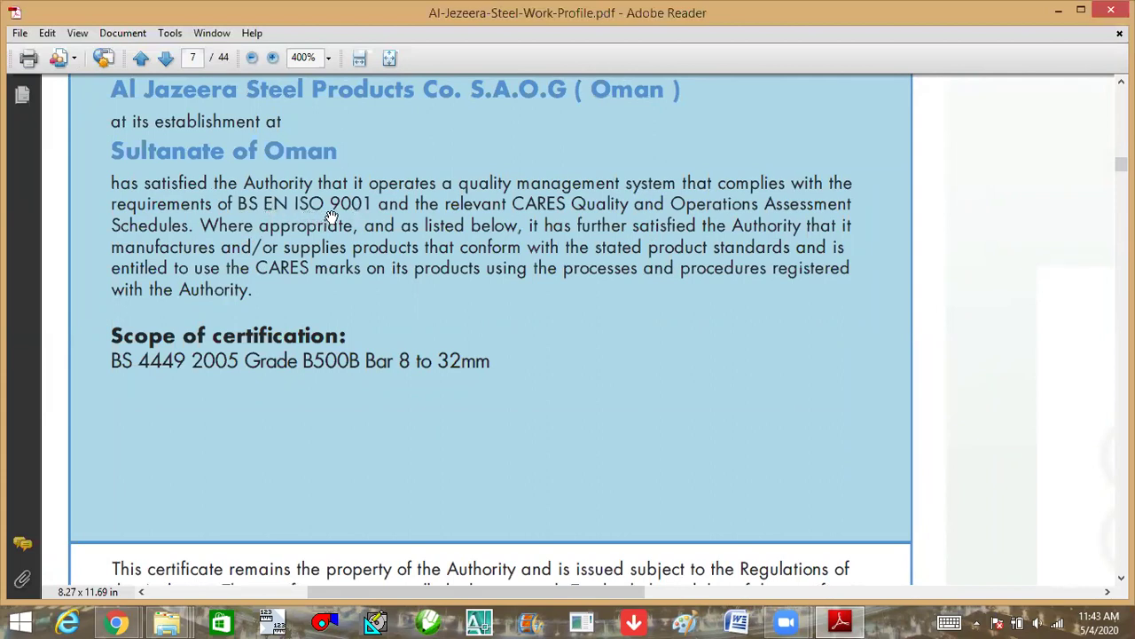
At 141% zoom, scroll past the FM certificate, Quality Policy and Mission Statement to page 9's pipe tables.
scroll(363, 228, down, 3)
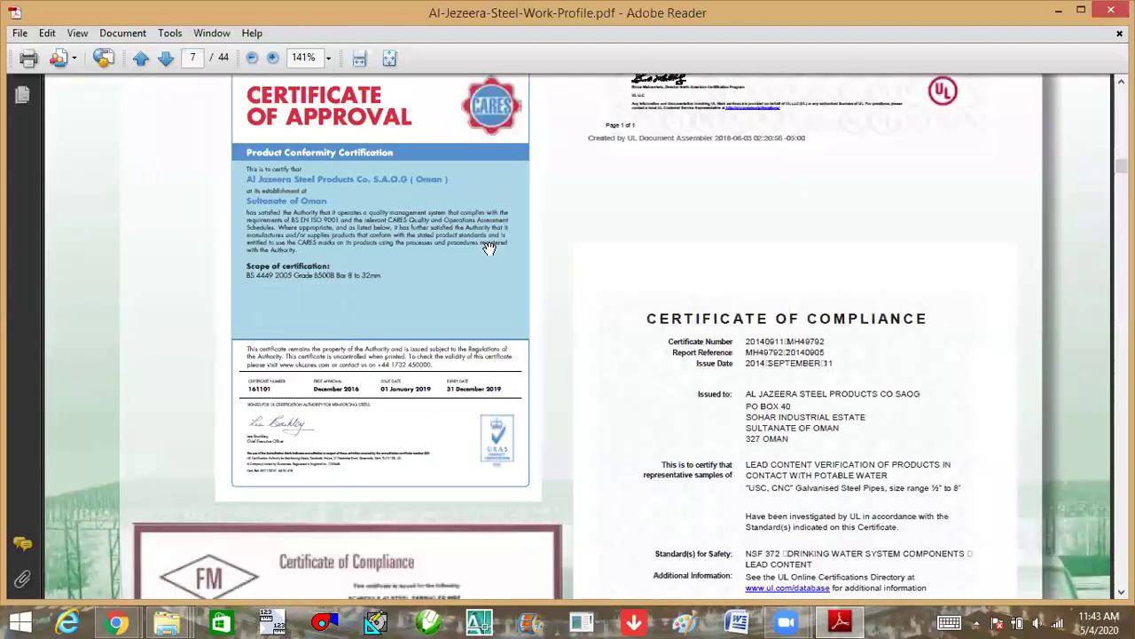
scroll(490, 249, down, 3)
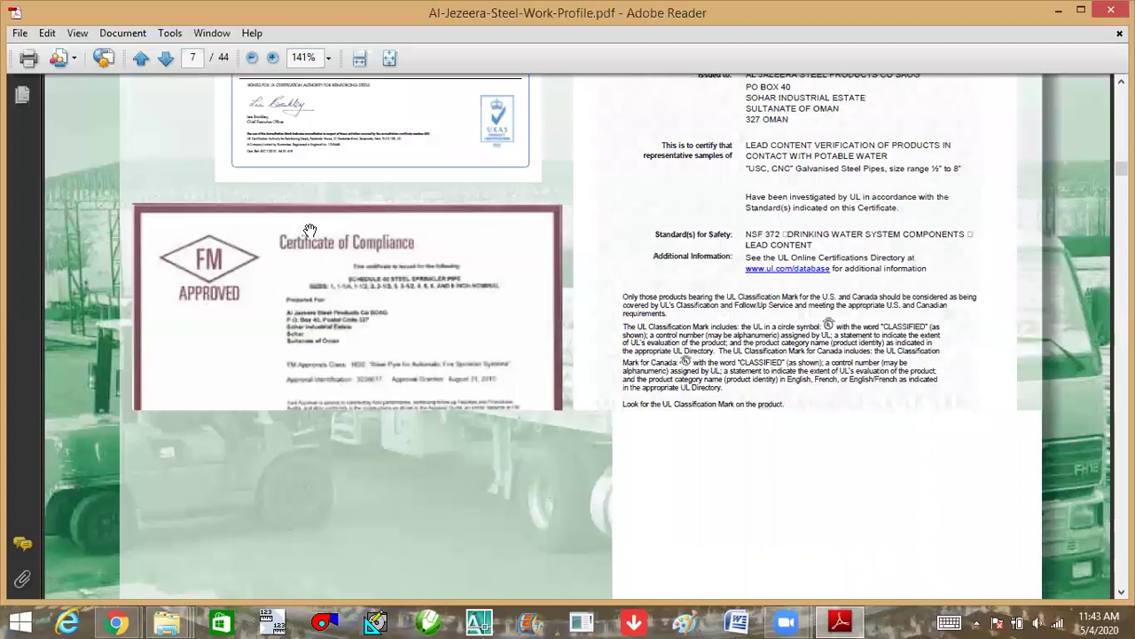
scroll(397, 321, down, 1)
scroll(398, 321, down, 4)
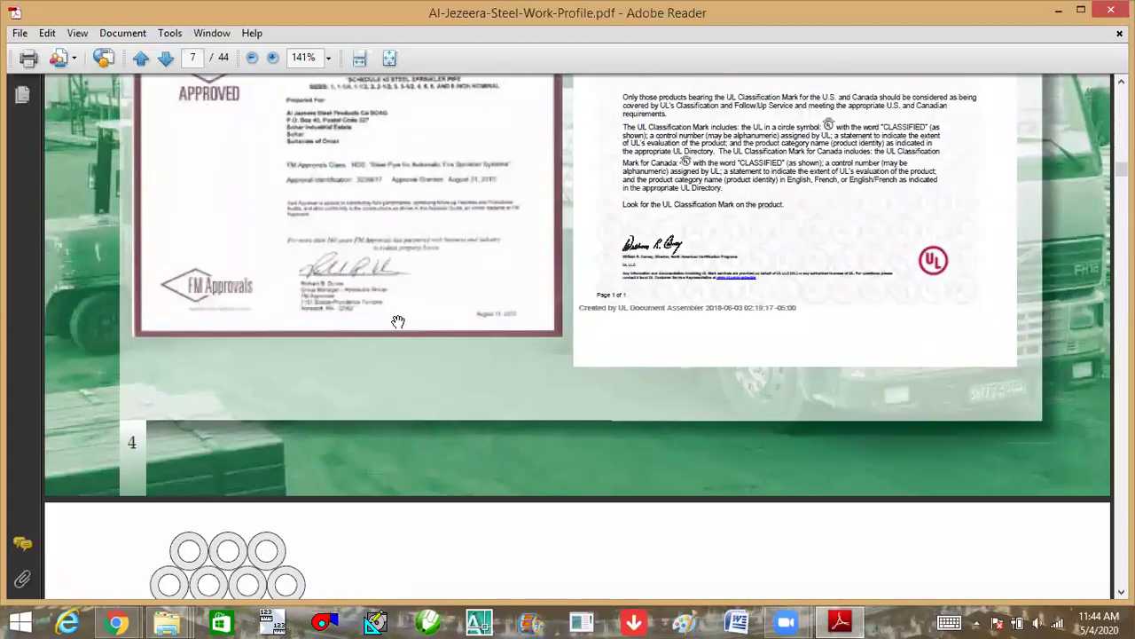
scroll(398, 321, down, 8)
scroll(397, 321, down, 3)
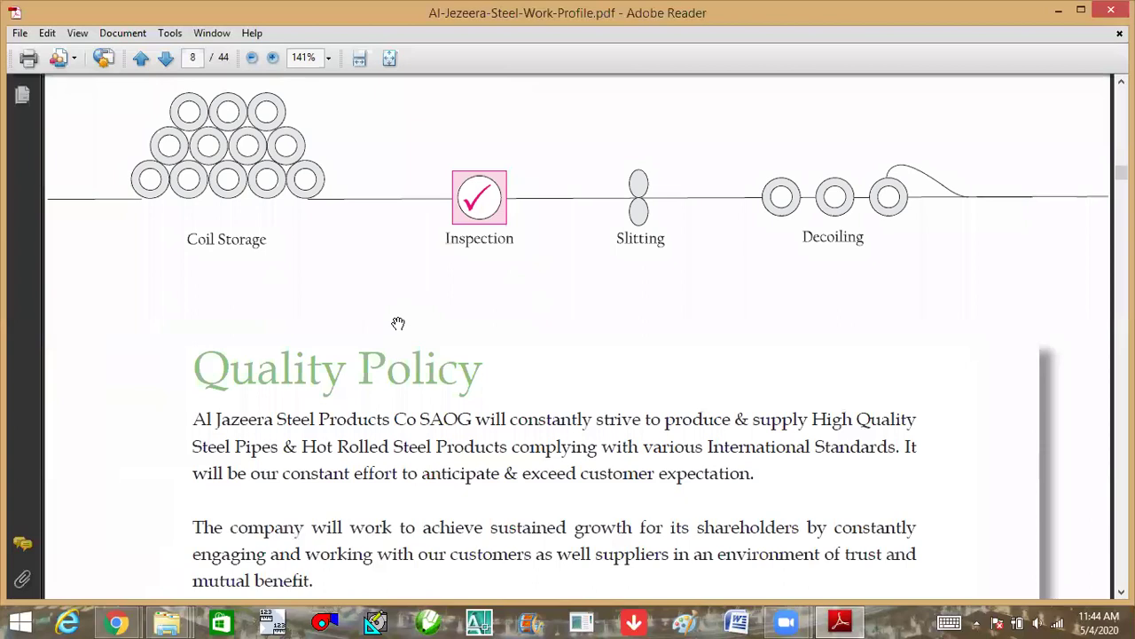
scroll(398, 323, down, 1)
scroll(399, 324, down, 2)
scroll(400, 325, down, 3)
scroll(402, 325, down, 4)
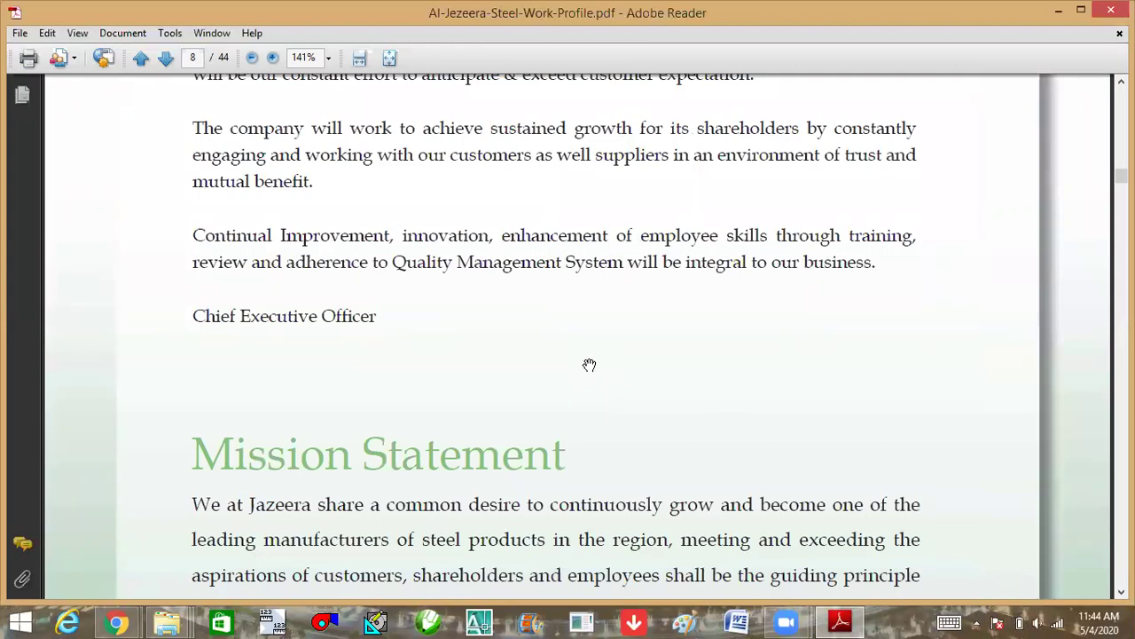
scroll(568, 346, down, 3)
scroll(550, 327, down, 3)
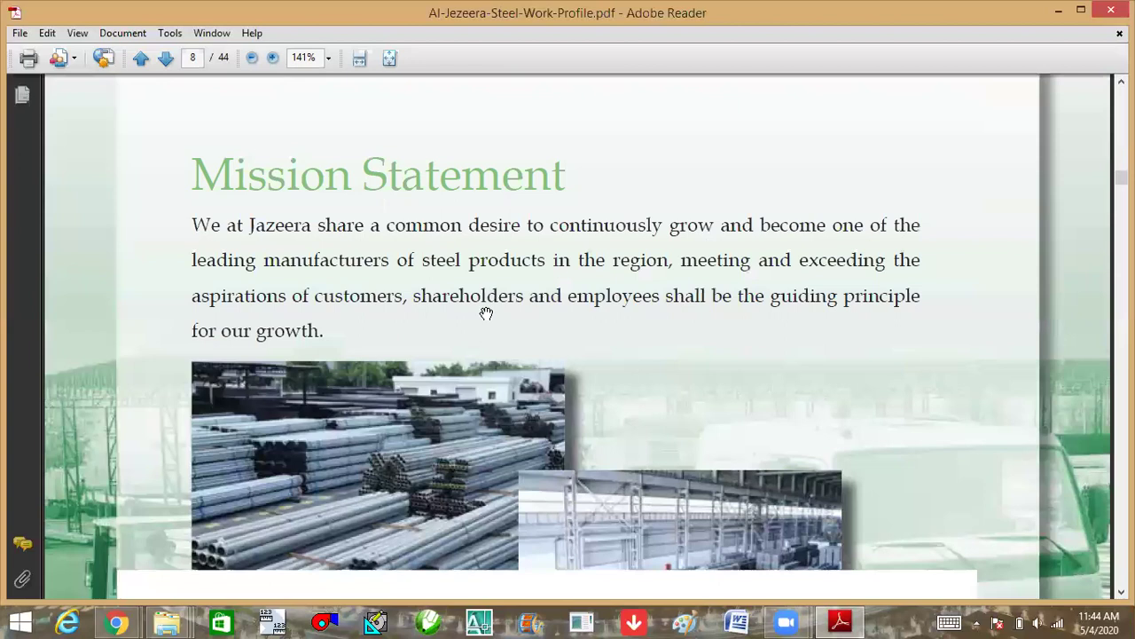
scroll(486, 313, down, 4)
scroll(486, 313, down, 4)
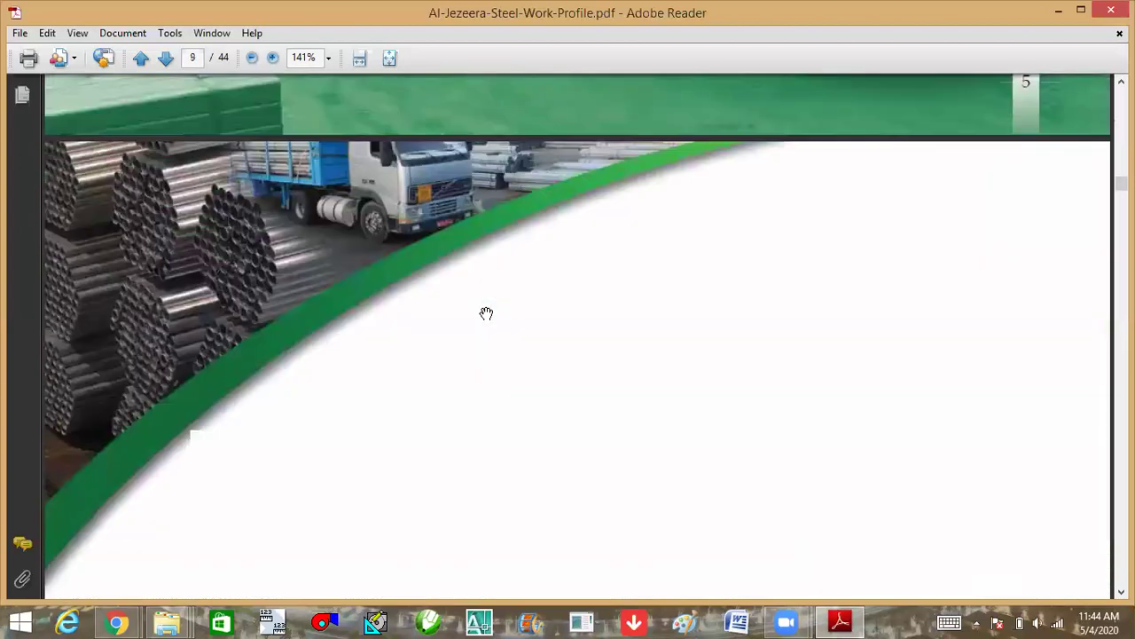
scroll(475, 288, down, 2)
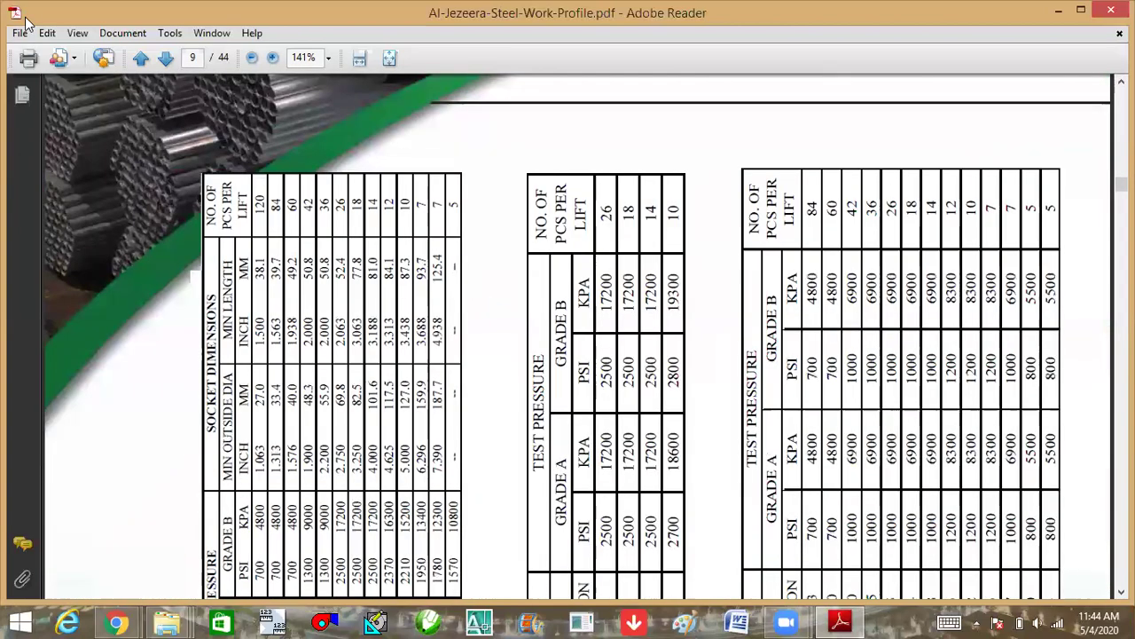
Rotate page 9 clockwise so the SCH 40 and Schedule 80 tables read upright, then zoom to 125%.
click(77, 33)
mouse_move(129, 115)
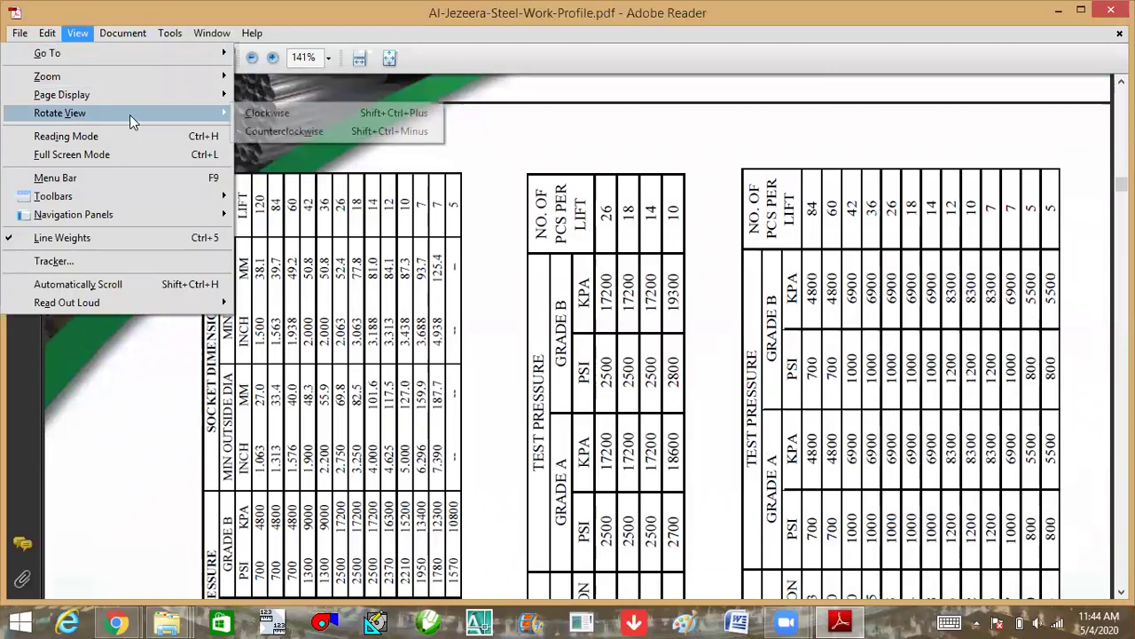
click(292, 114)
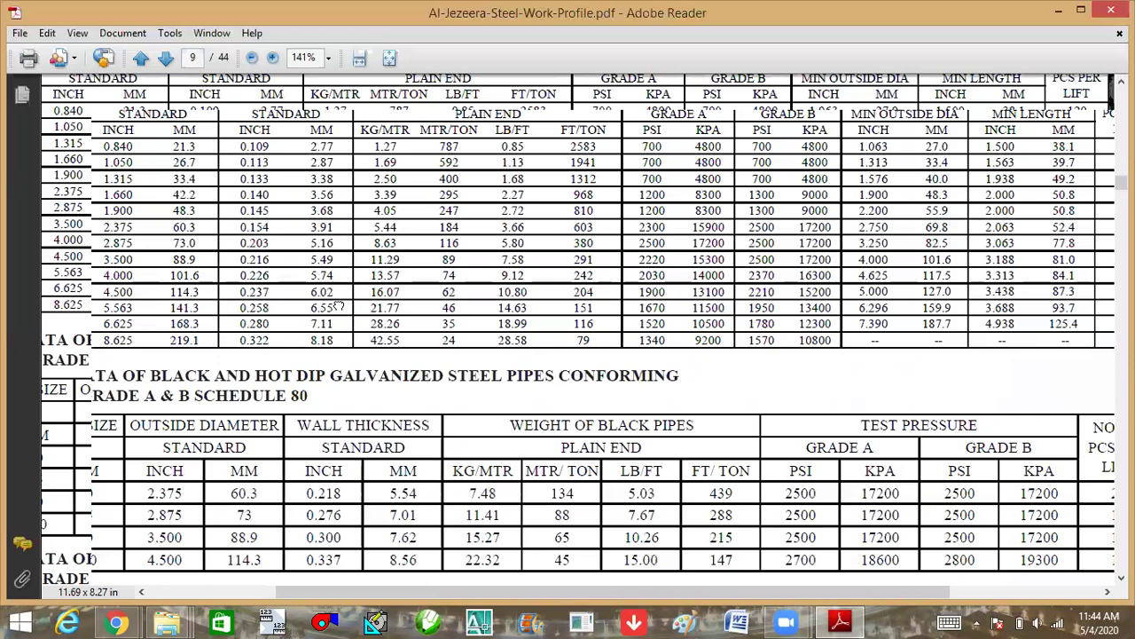
ctrl+scroll(337, 305, down, 1)
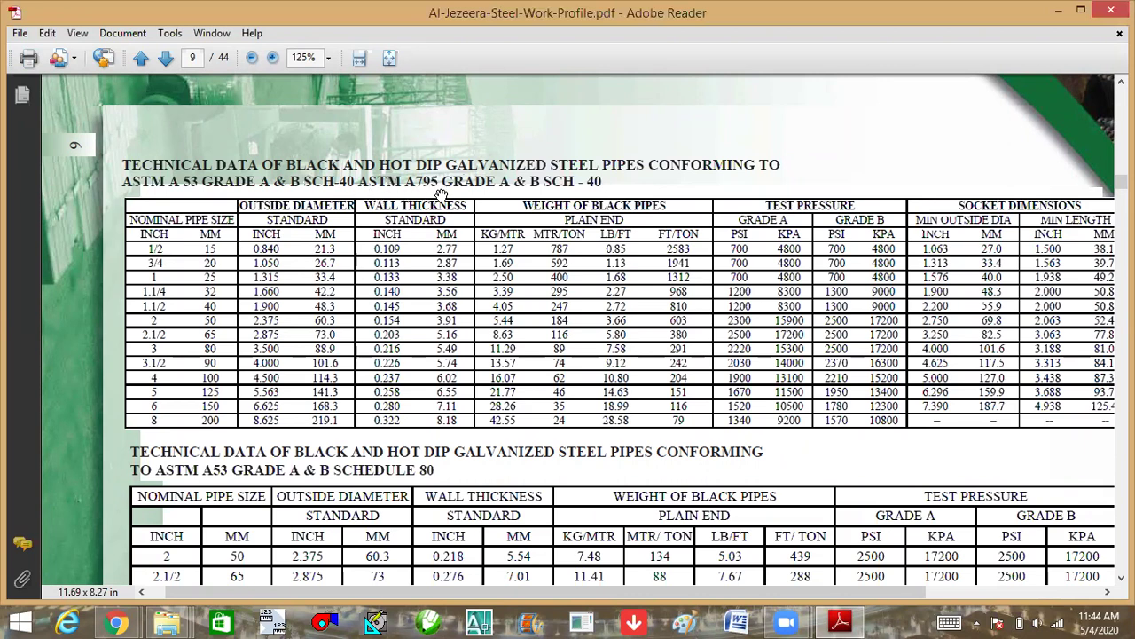
Fit the page to width, return to 125%, and scroll down to the SCH-10 pipe table.
key(ctrl+2)
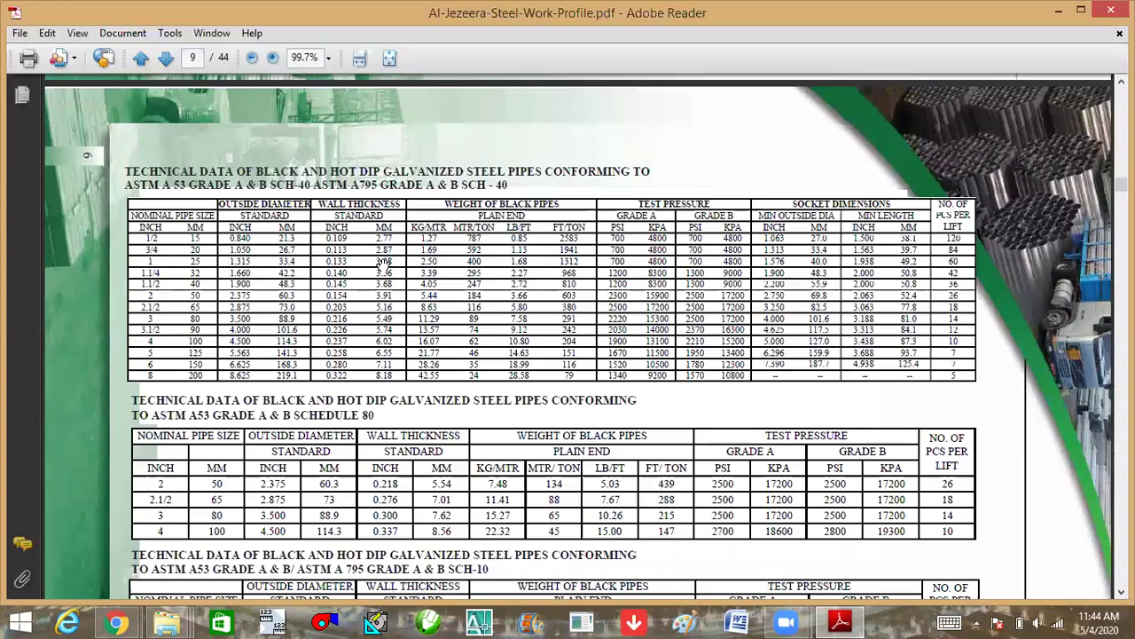
ctrl+scroll(467, 266, up, 1)
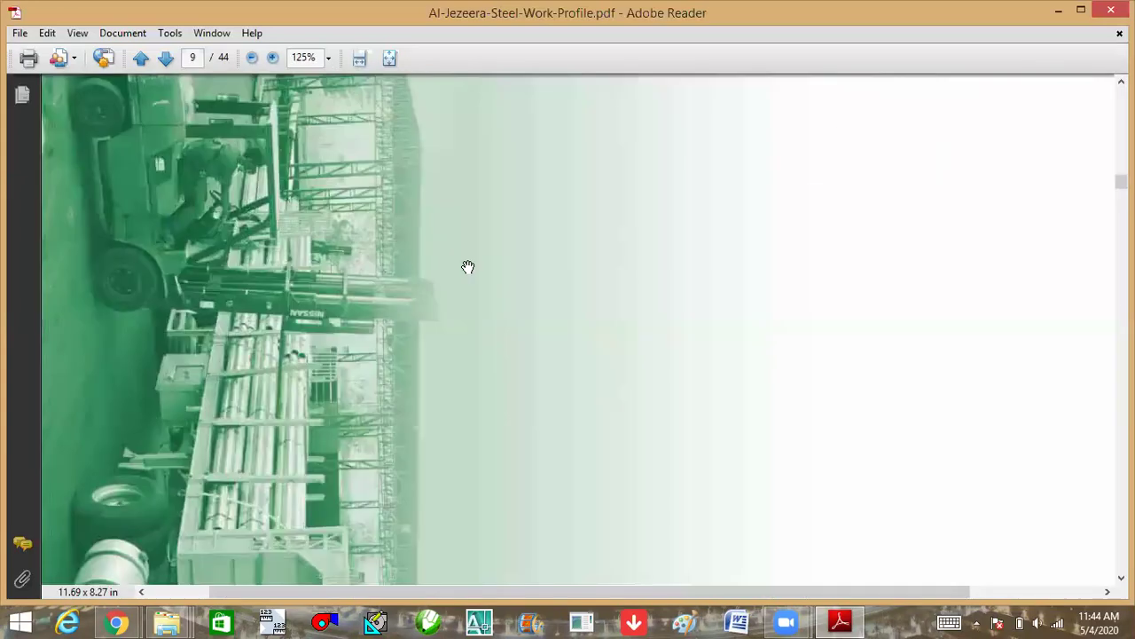
scroll(467, 266, down, 3)
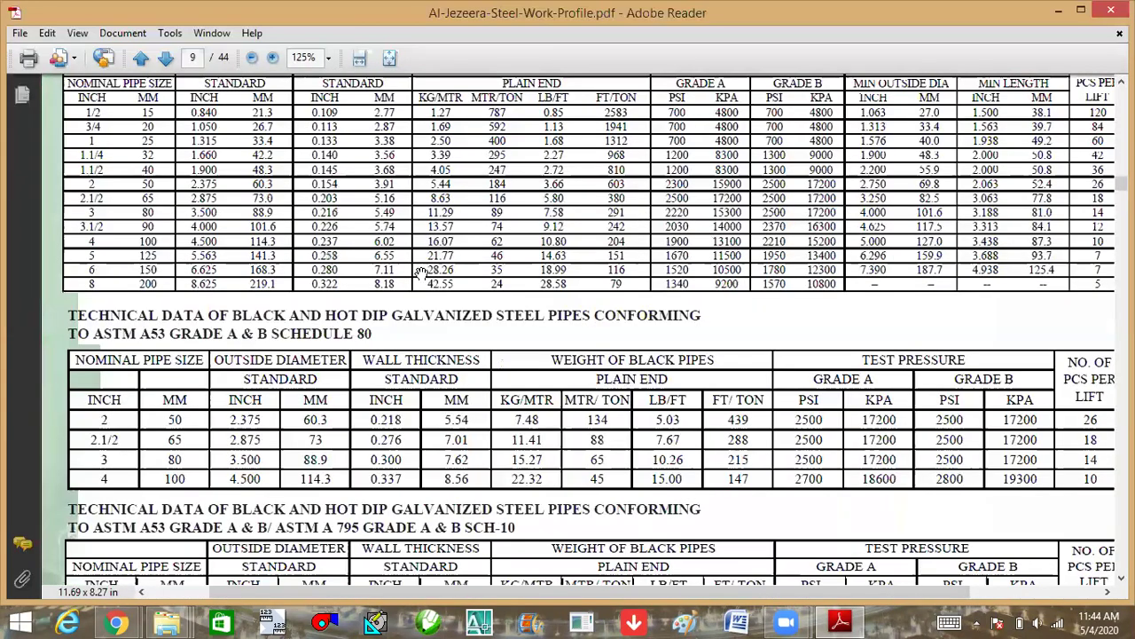
scroll(169, 280, down, 1)
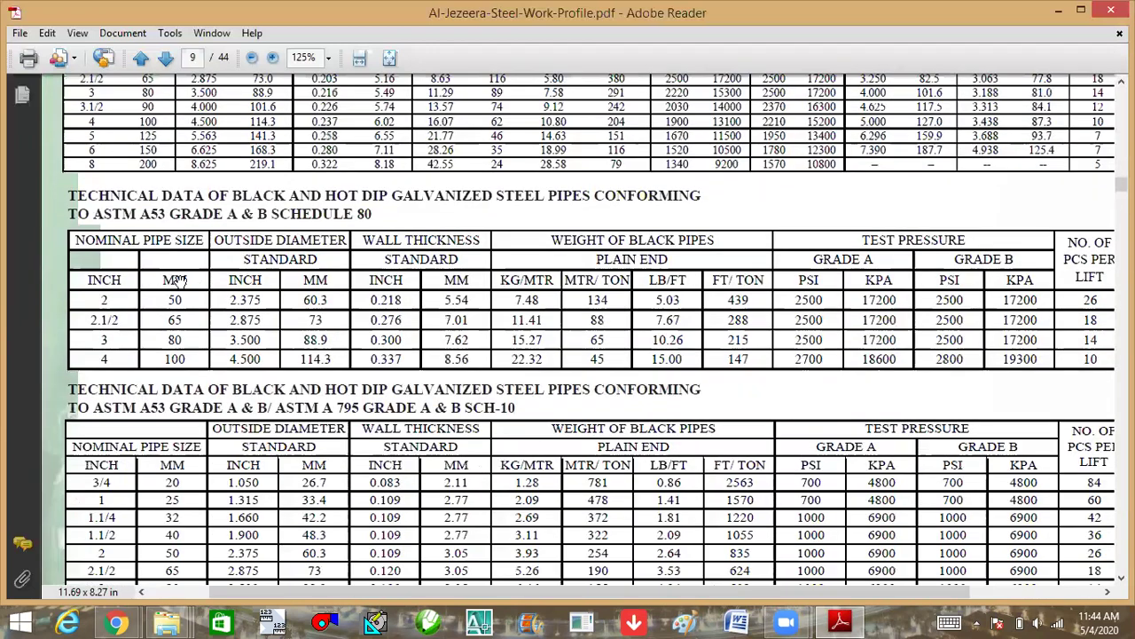
scroll(181, 284, down, 3)
scroll(266, 284, down, 1)
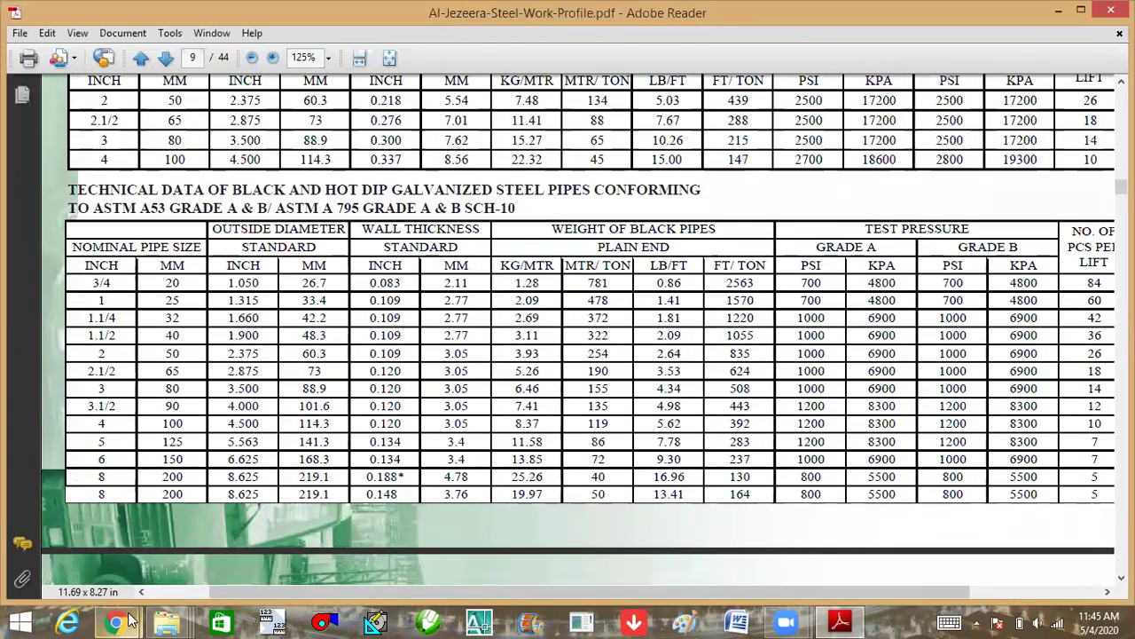
Close the Gmail inbox and WhatsApp browser windows.
mouse_move(128, 621)
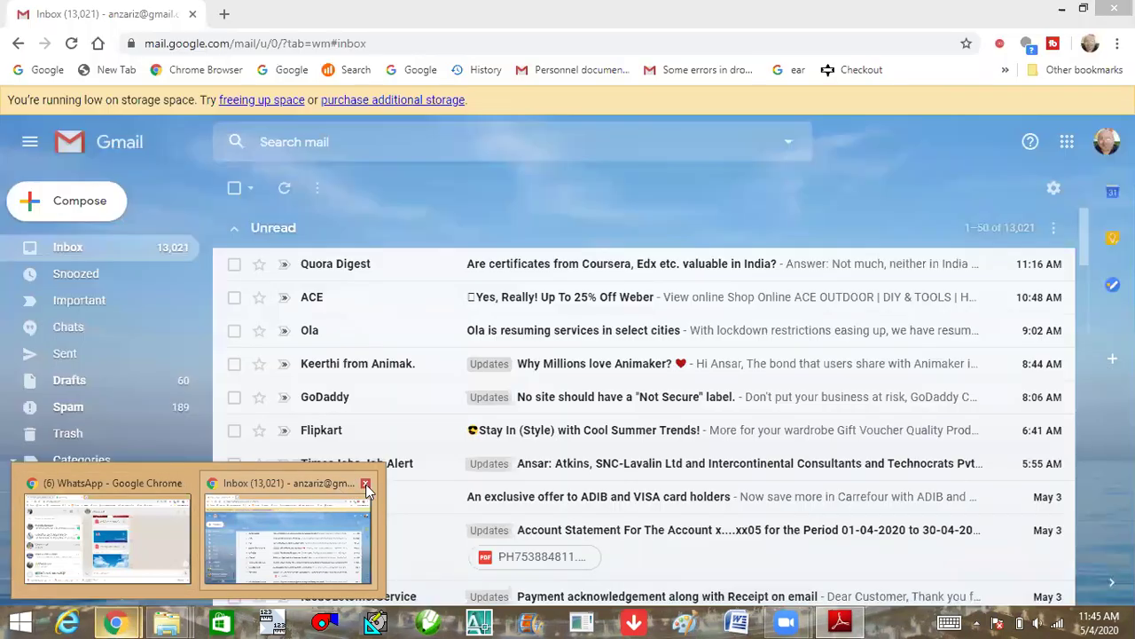
click(365, 484)
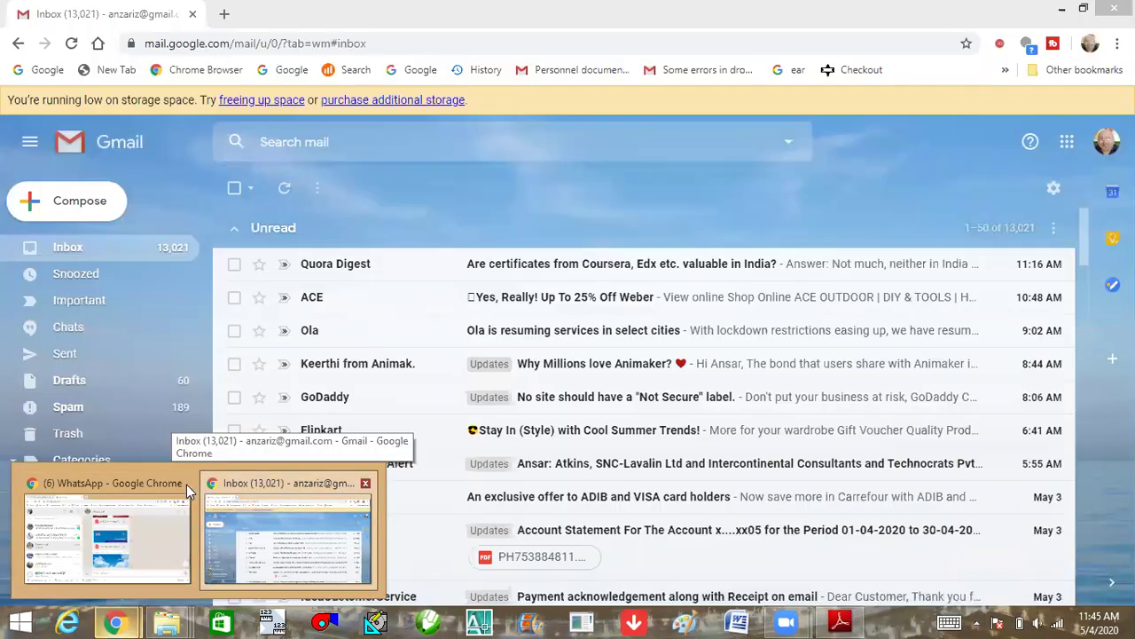
click(195, 484)
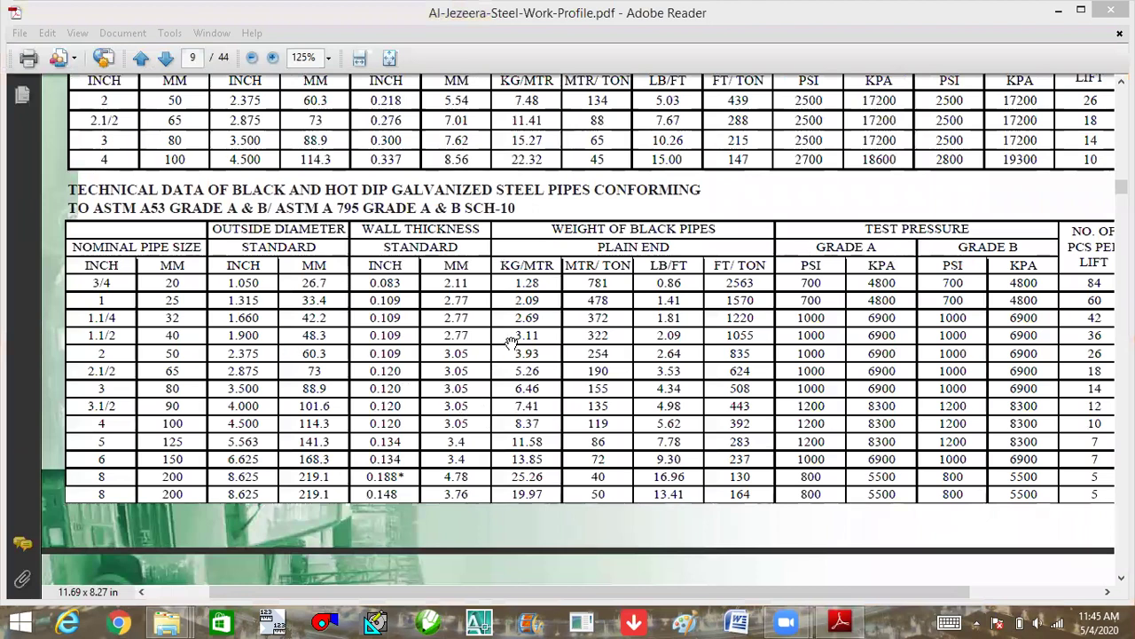
Scroll past the SCH-10 table to page 10's Mechanical Properties and Tolerances, zooming out to 75%.
scroll(556, 335, down, 2)
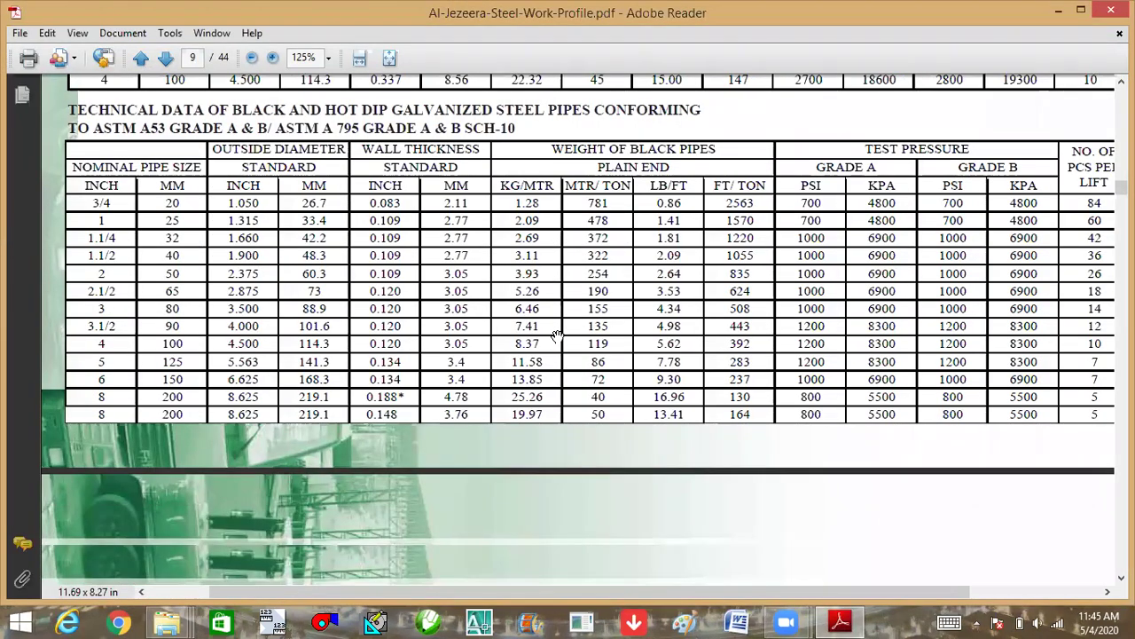
scroll(556, 335, down, 5)
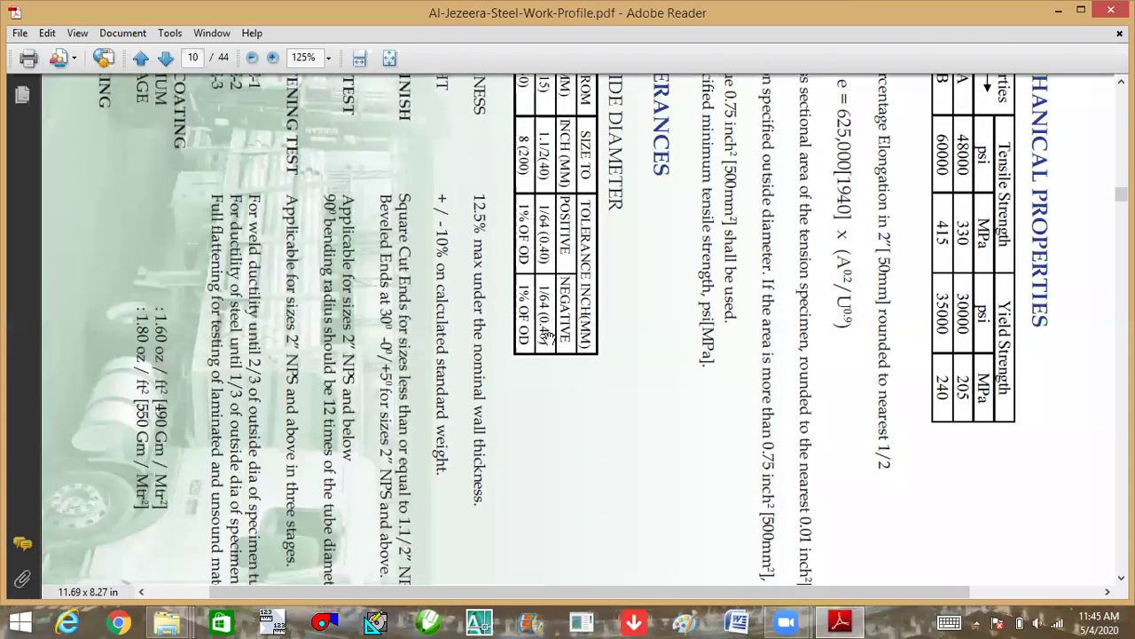
scroll(549, 335, up, 5)
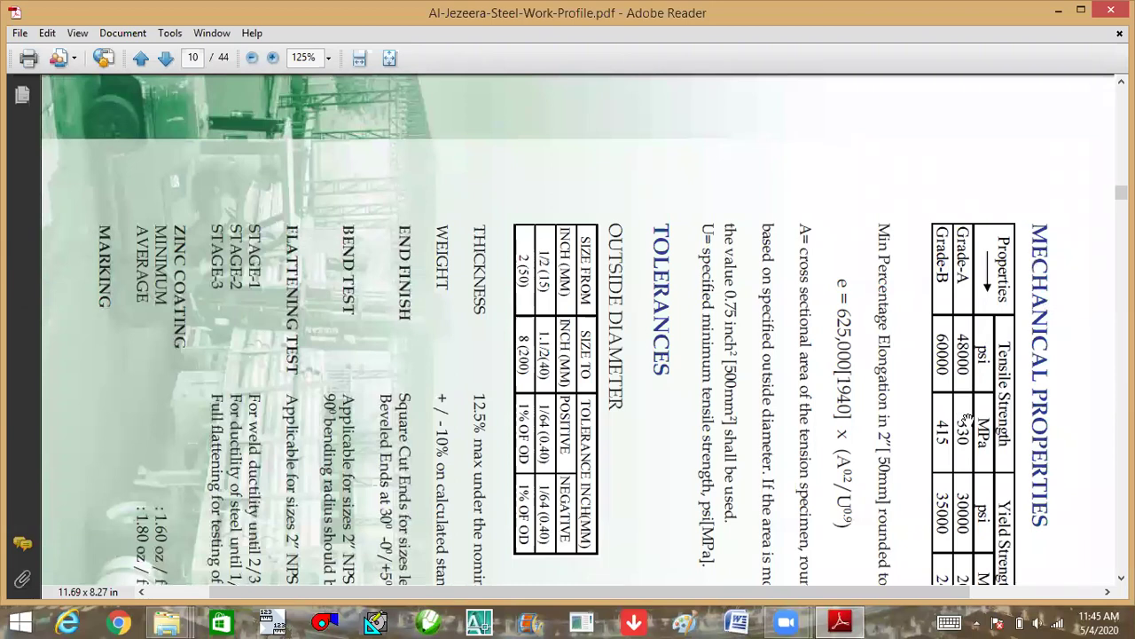
scroll(903, 421, down, 2)
scroll(885, 390, down, 1)
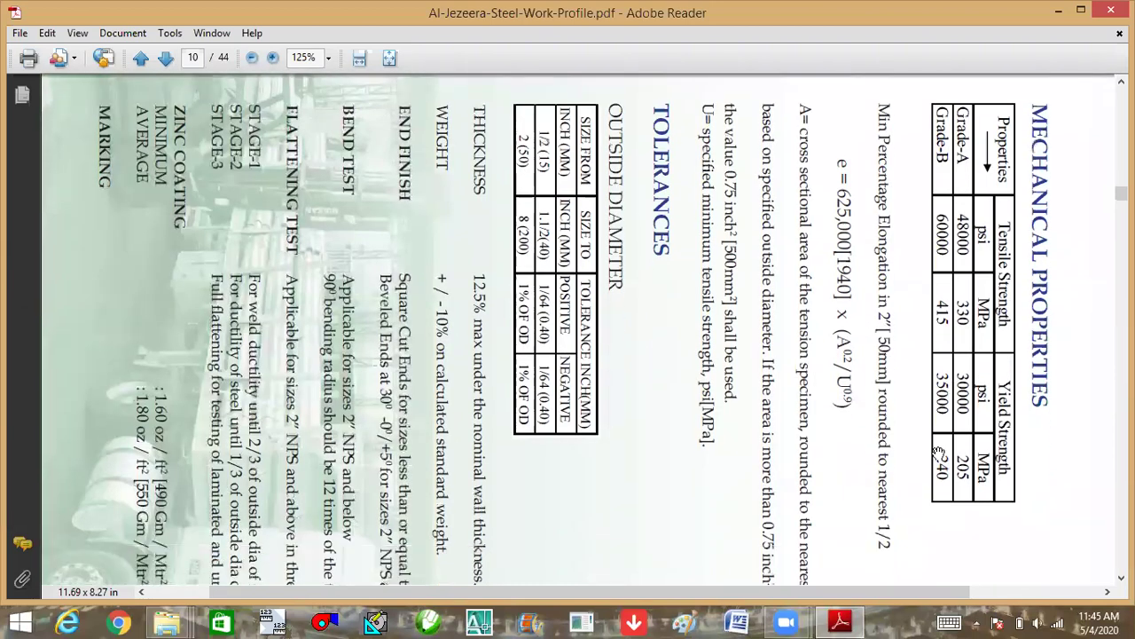
scroll(677, 229, up, 3)
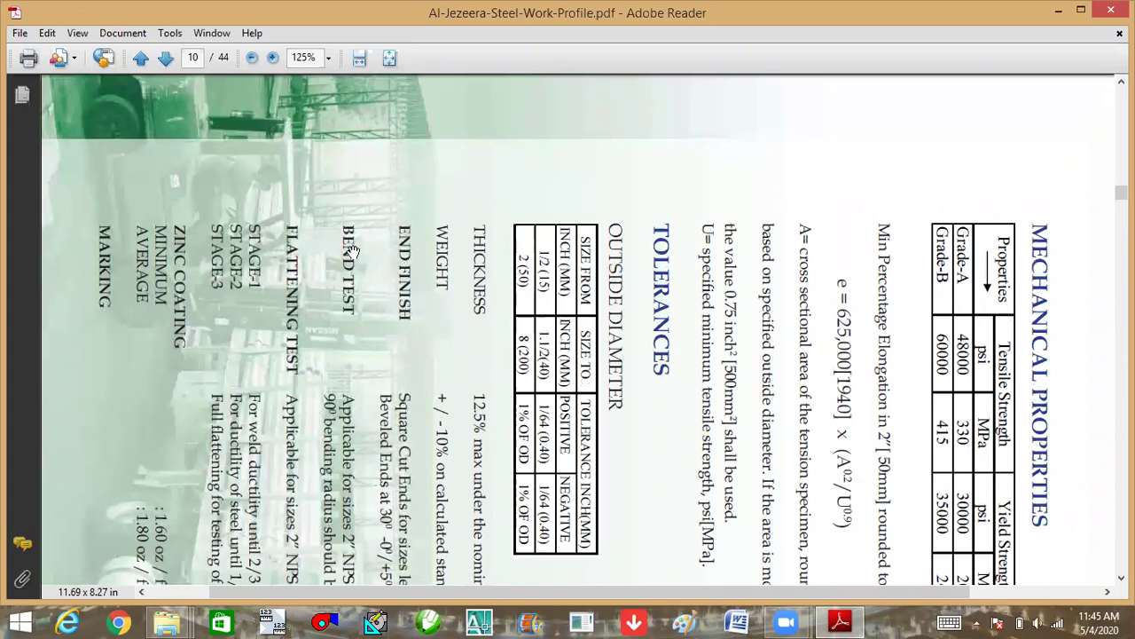
scroll(310, 258, down, 2)
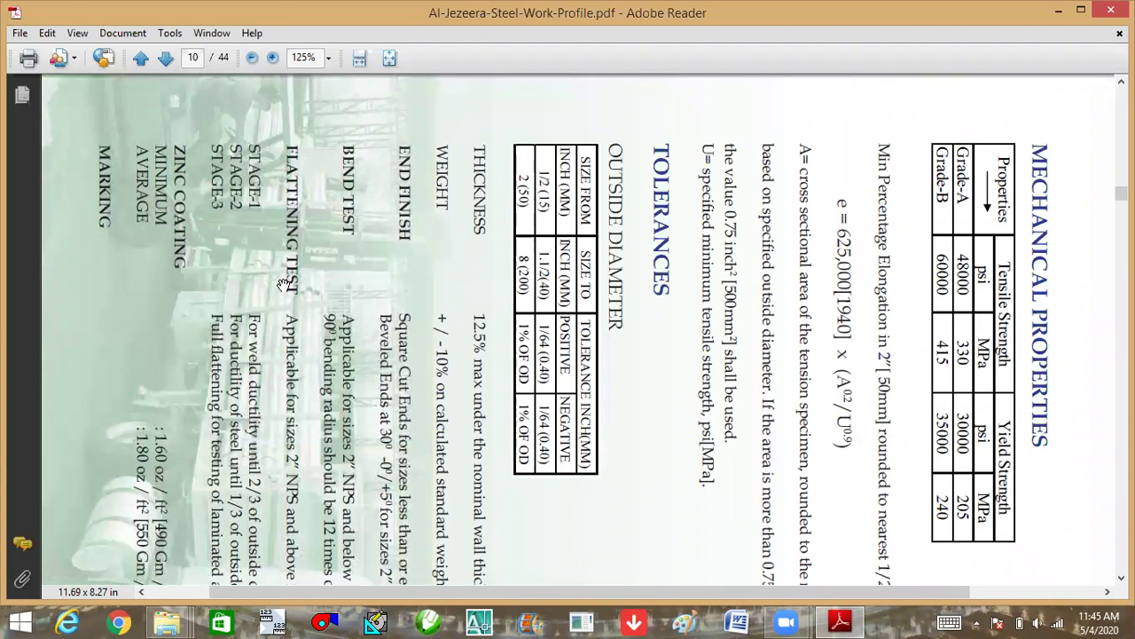
scroll(213, 235, down, 2)
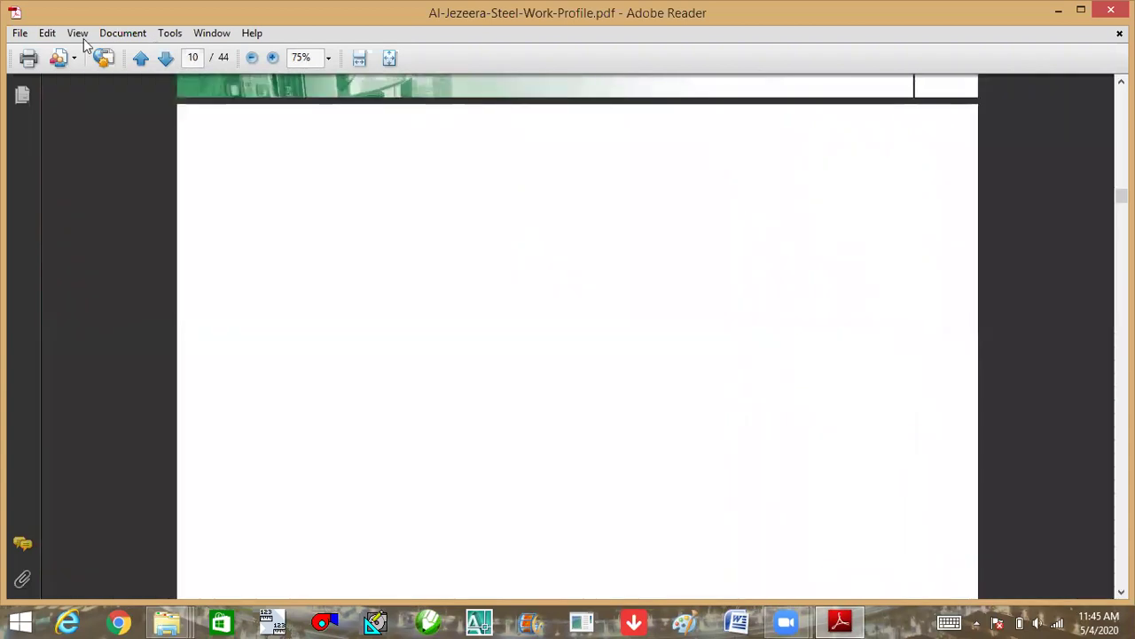
Rotate page 10 counterclockwise and drag it up so the tolerances, bend test and zinc coating text reads upright.
click(80, 36)
mouse_move(189, 78)
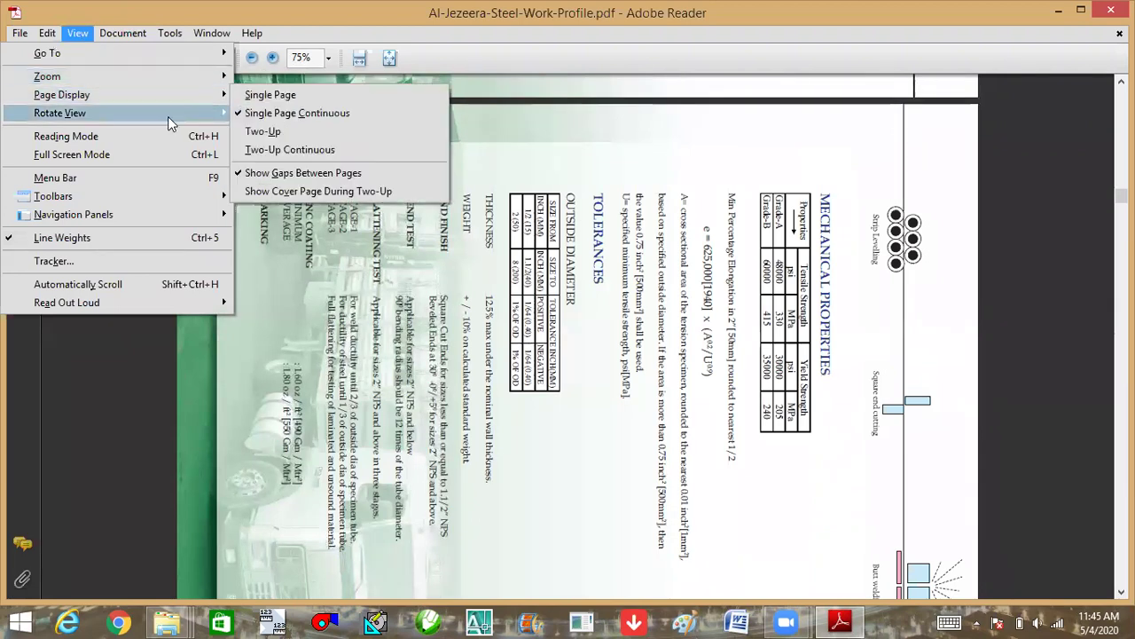
mouse_move(167, 114)
click(315, 131)
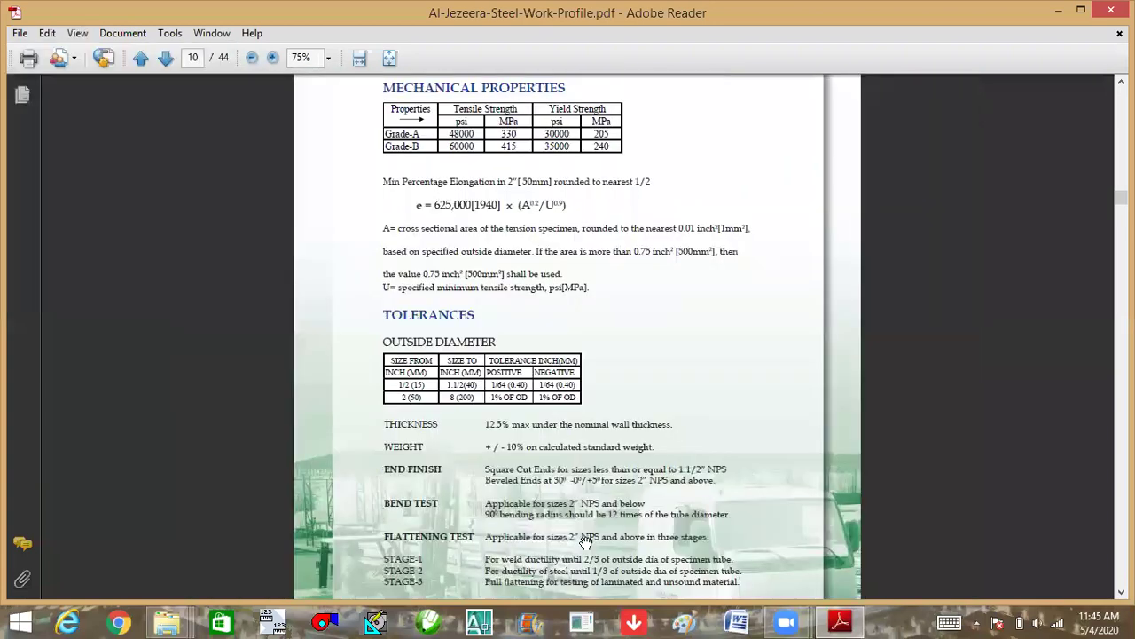
drag(586, 541, 590, 438)
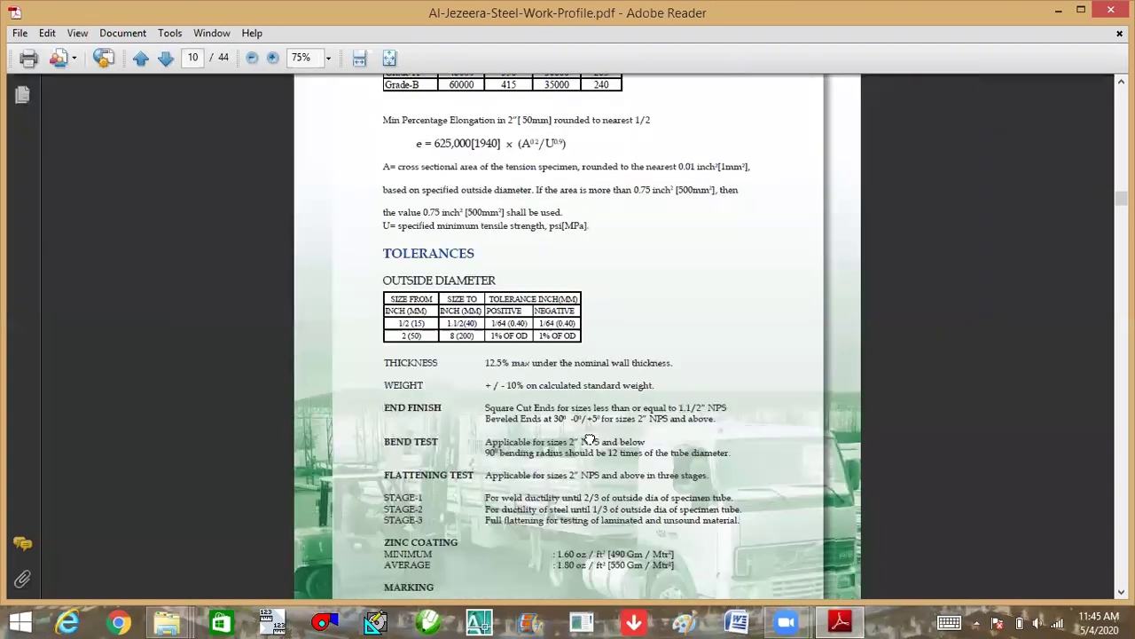
Scroll past the Schedule 80 marking note and steel stockyard photo pages down to page 13.
ctrl+scroll(613, 493, up, 2)
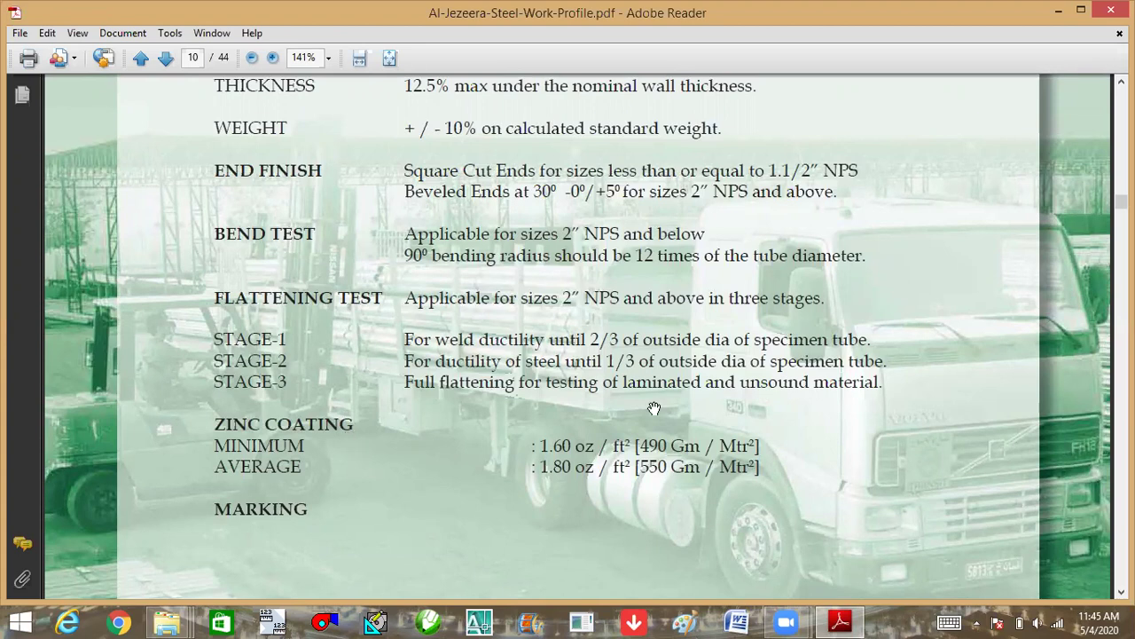
scroll(637, 475, down, 1)
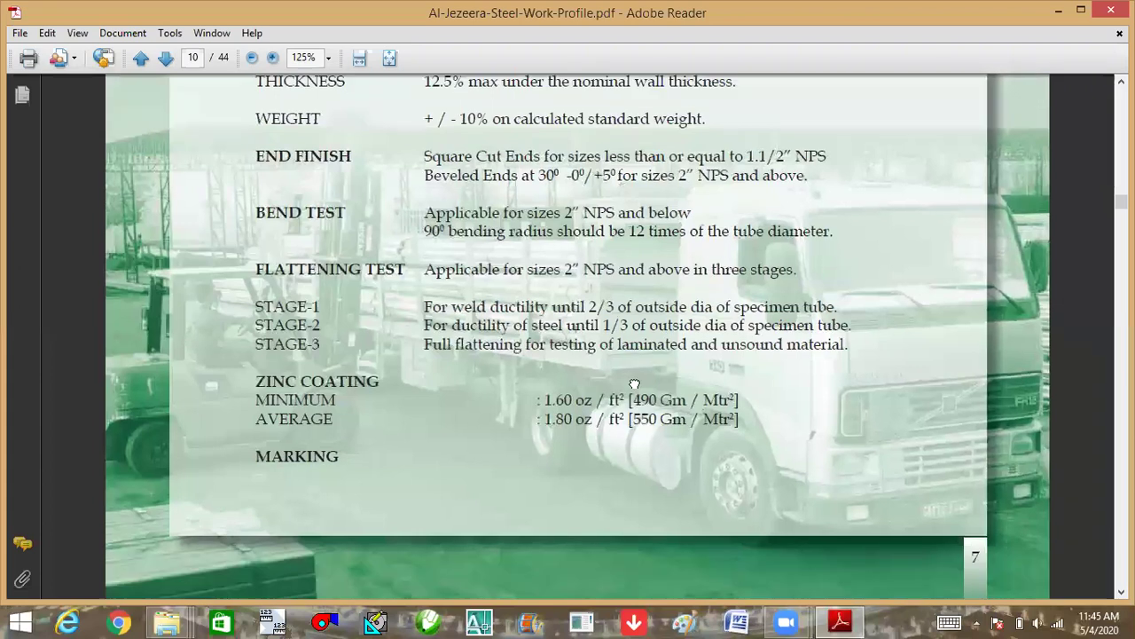
scroll(634, 381, down, 1)
scroll(634, 381, down, 1)
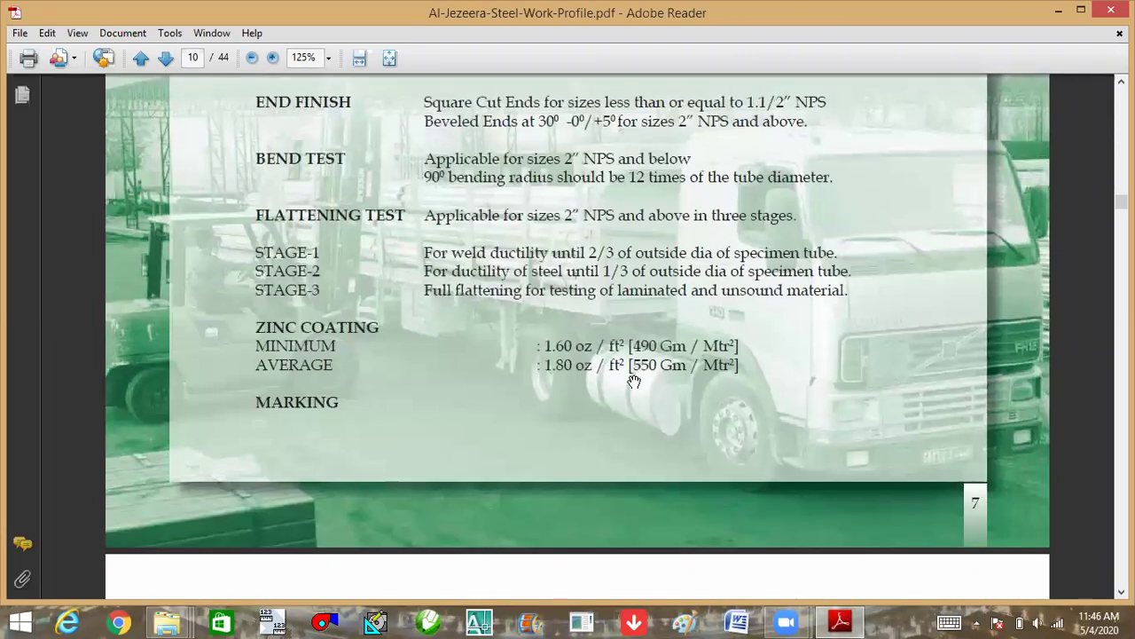
scroll(635, 382, down, 2)
scroll(635, 381, down, 5)
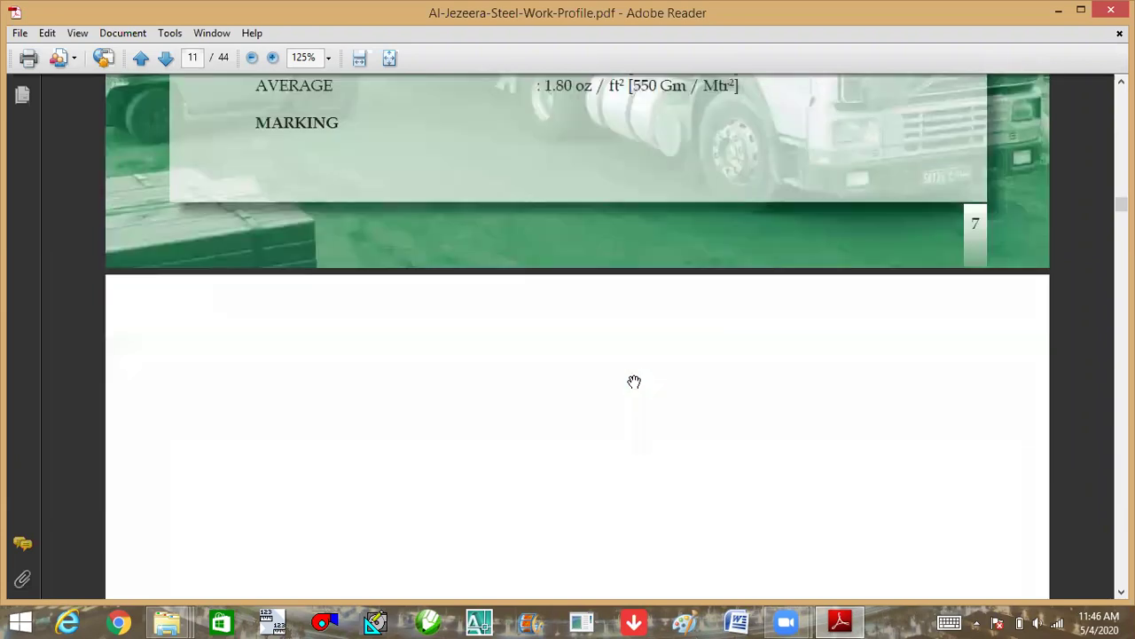
scroll(621, 386, down, 1)
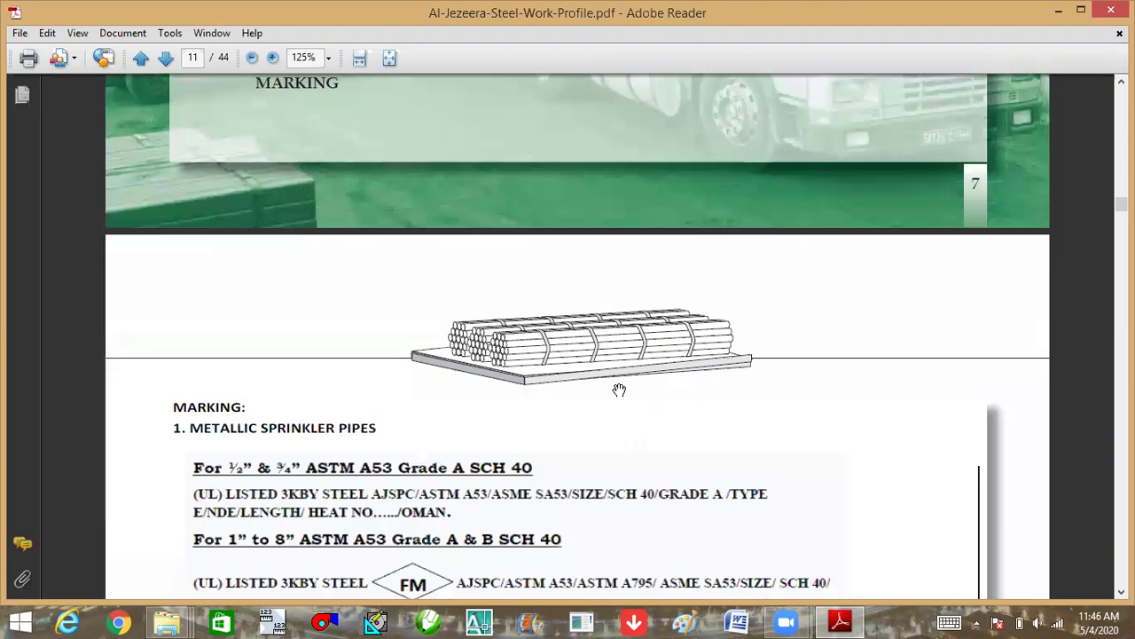
scroll(577, 380, down, 5)
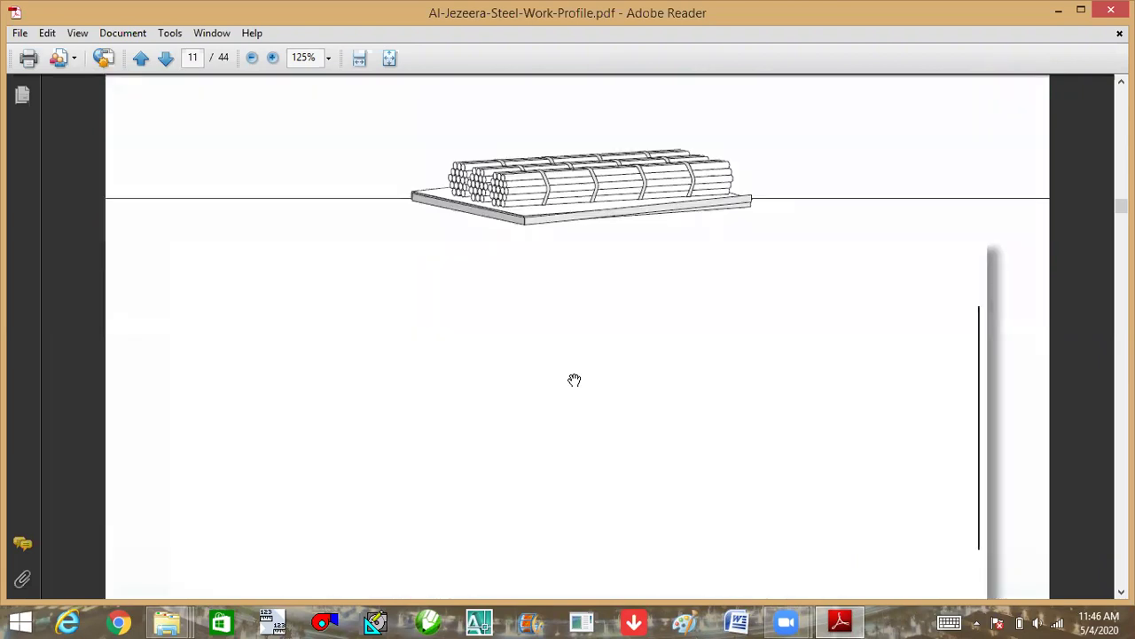
scroll(575, 379, down, 3)
scroll(575, 379, down, 3)
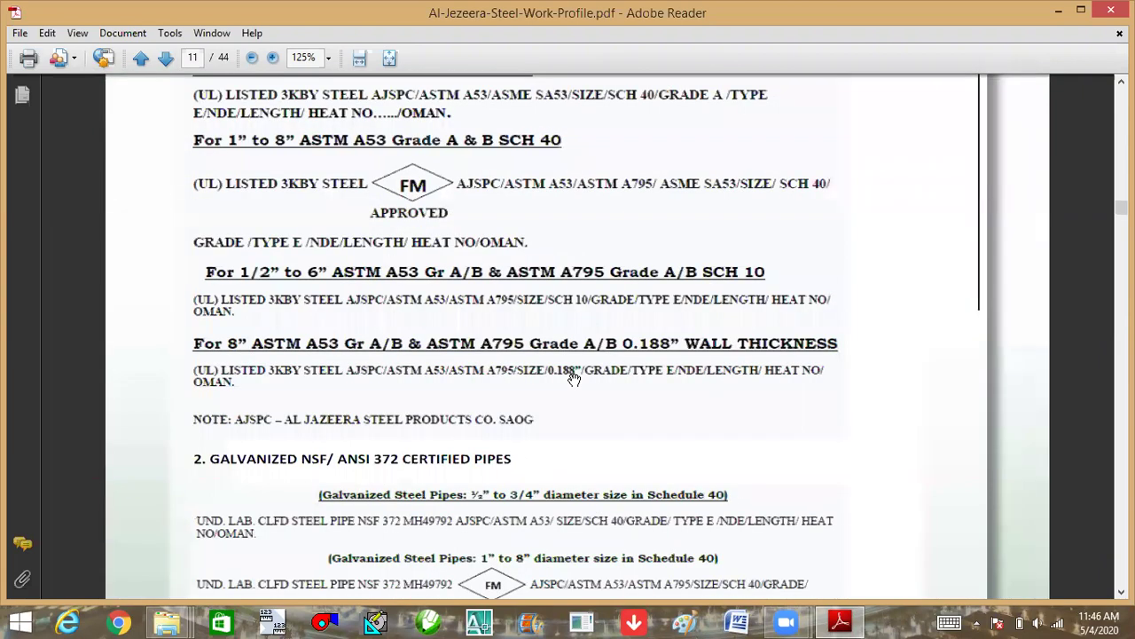
scroll(575, 380, down, 12)
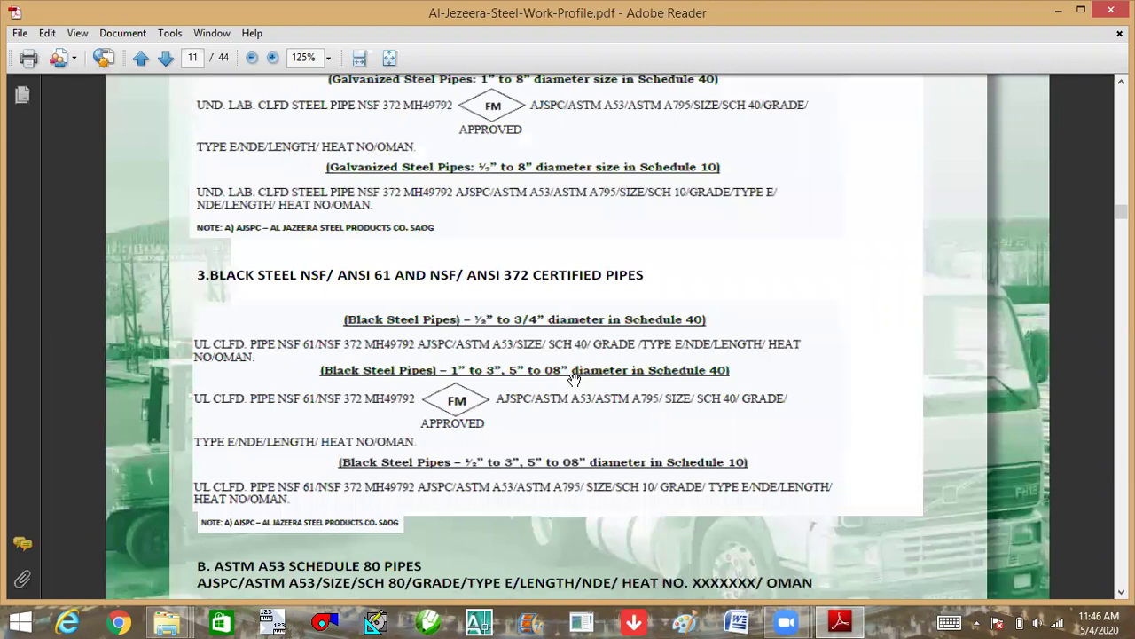
scroll(575, 380, down, 7)
scroll(574, 380, down, 8)
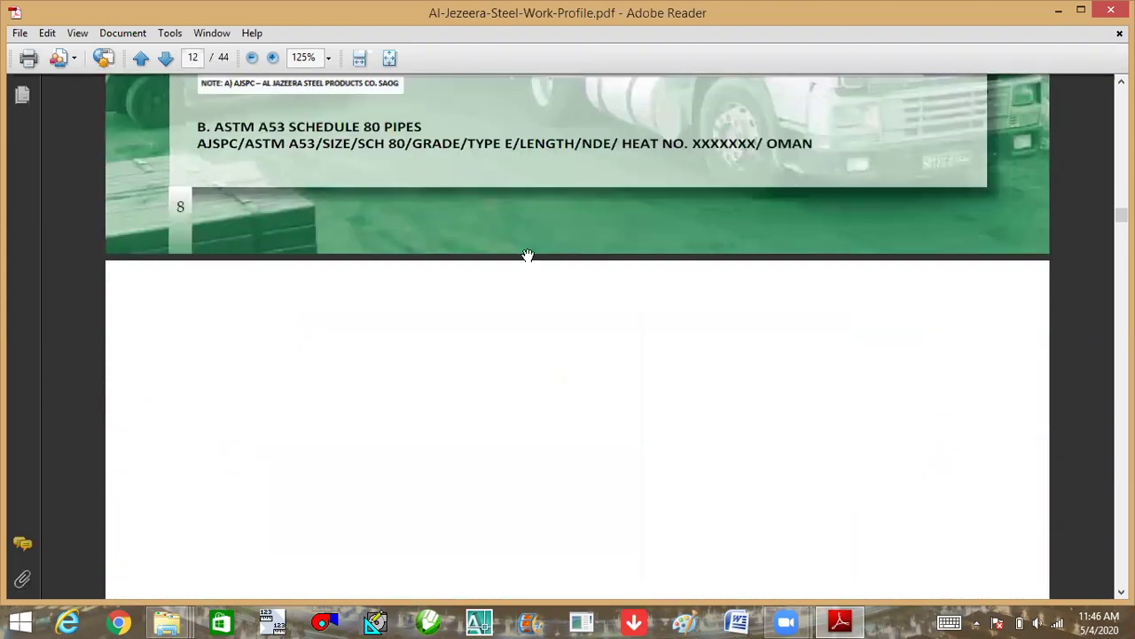
scroll(481, 246, up, 1)
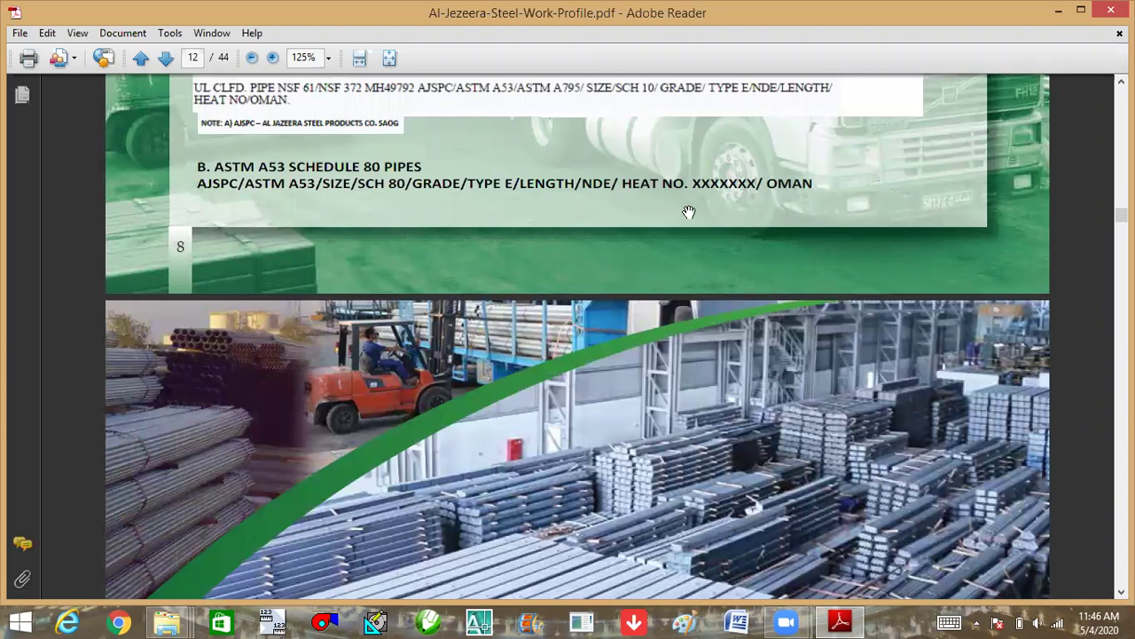
scroll(627, 330, down, 1)
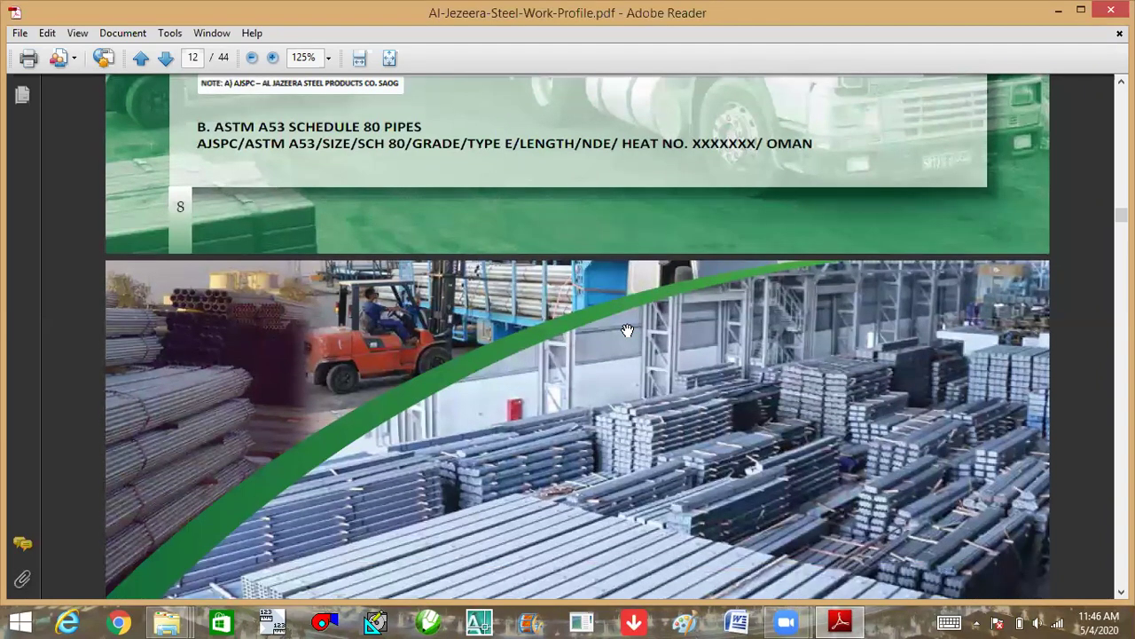
scroll(627, 330, down, 3)
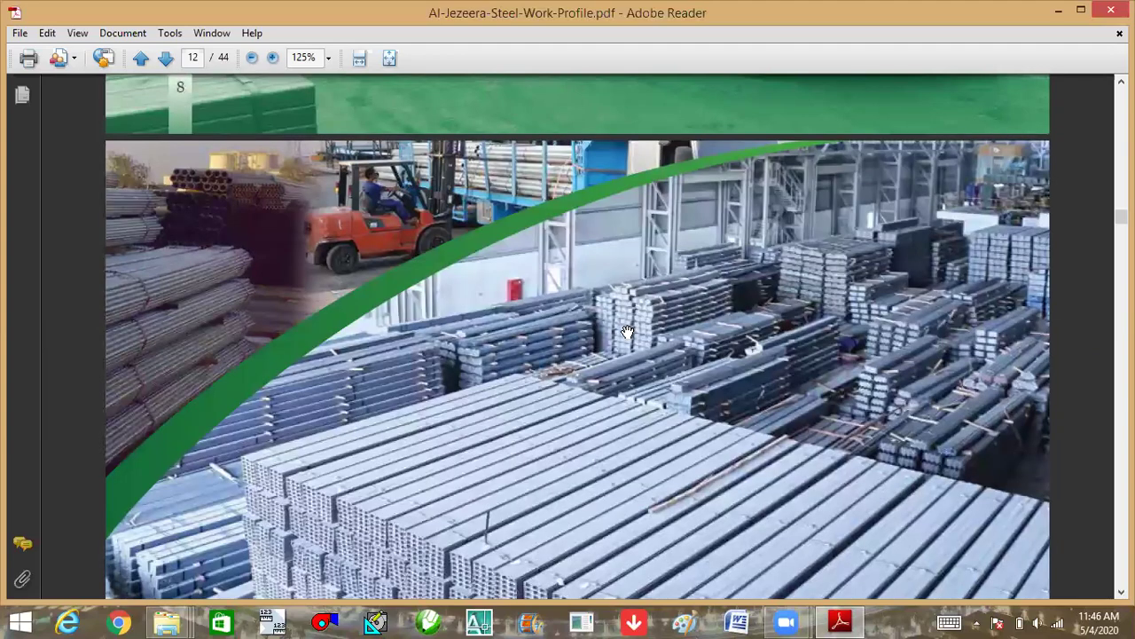
scroll(624, 336, down, 5)
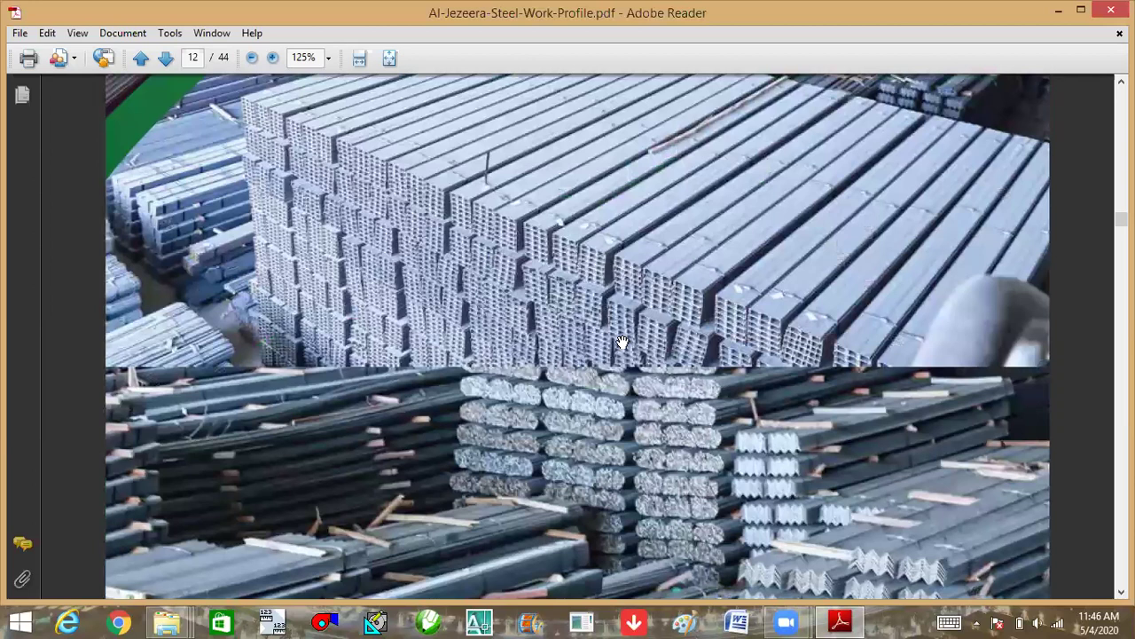
scroll(624, 342, down, 5)
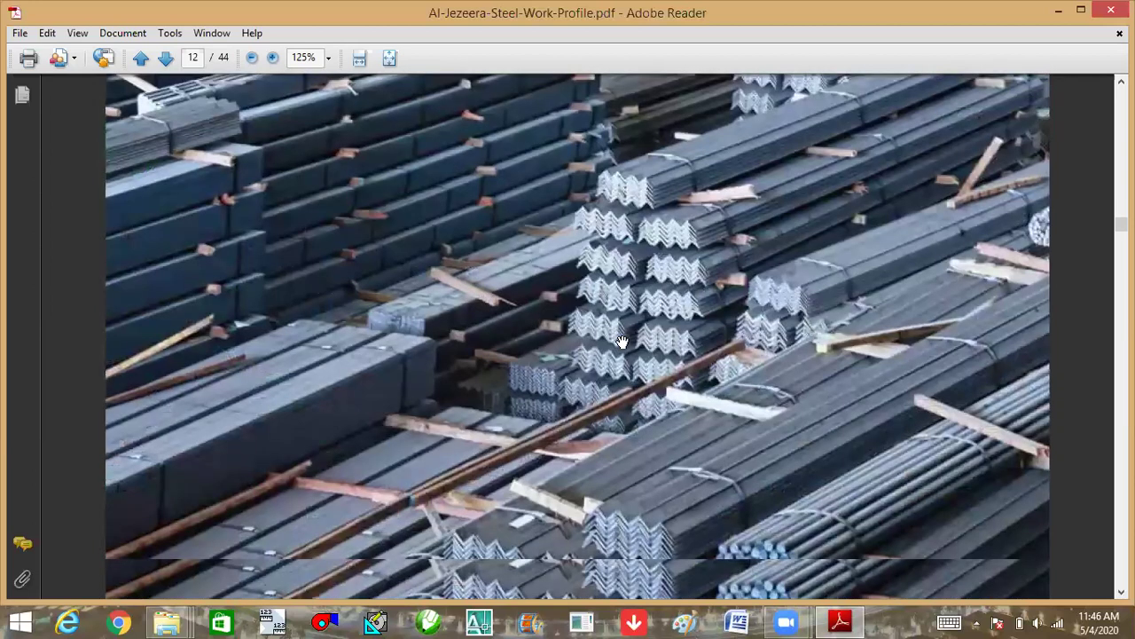
scroll(622, 341, down, 5)
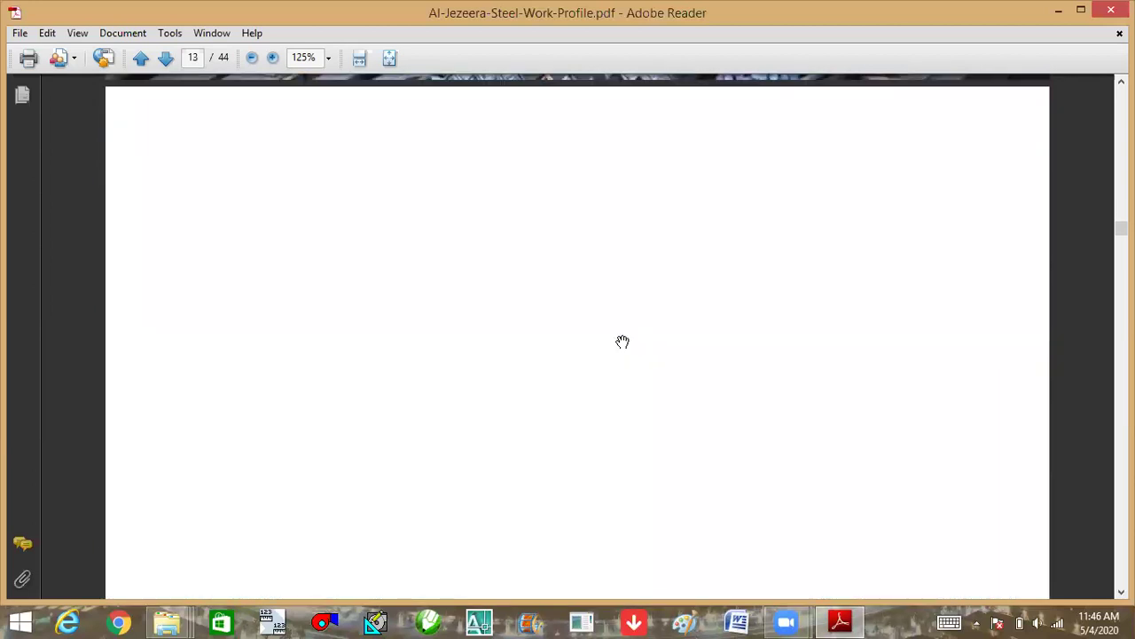
Rotate page 13 counterclockwise so the non-alloy steel chemical composition and mechanical properties table reads upright.
scroll(622, 342, down, 3)
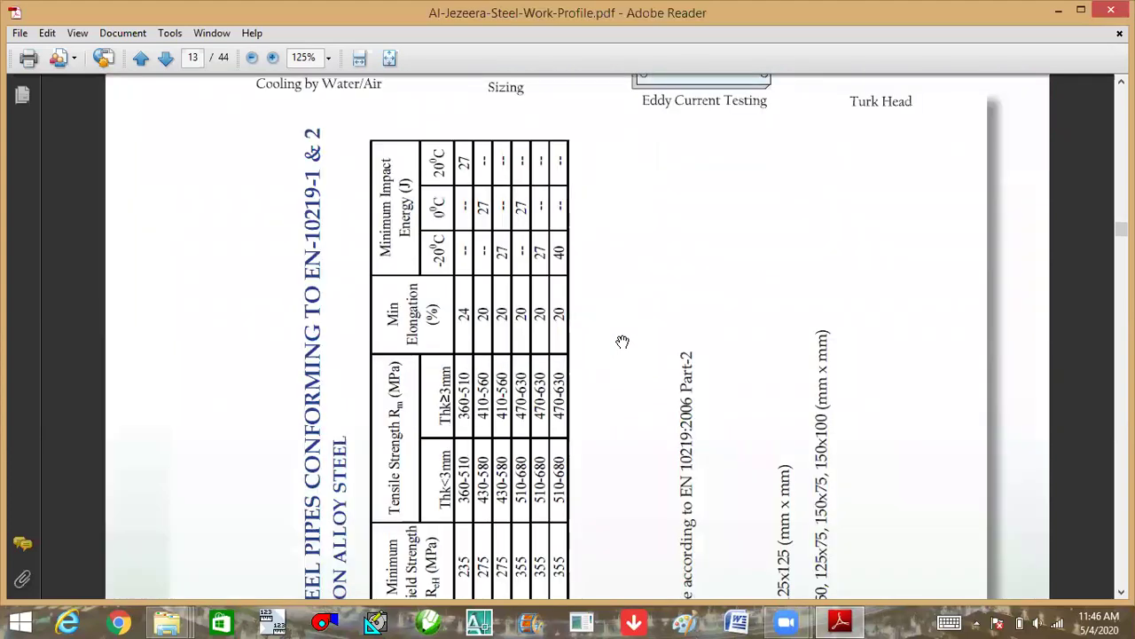
scroll(623, 342, down, 5)
scroll(622, 342, down, 3)
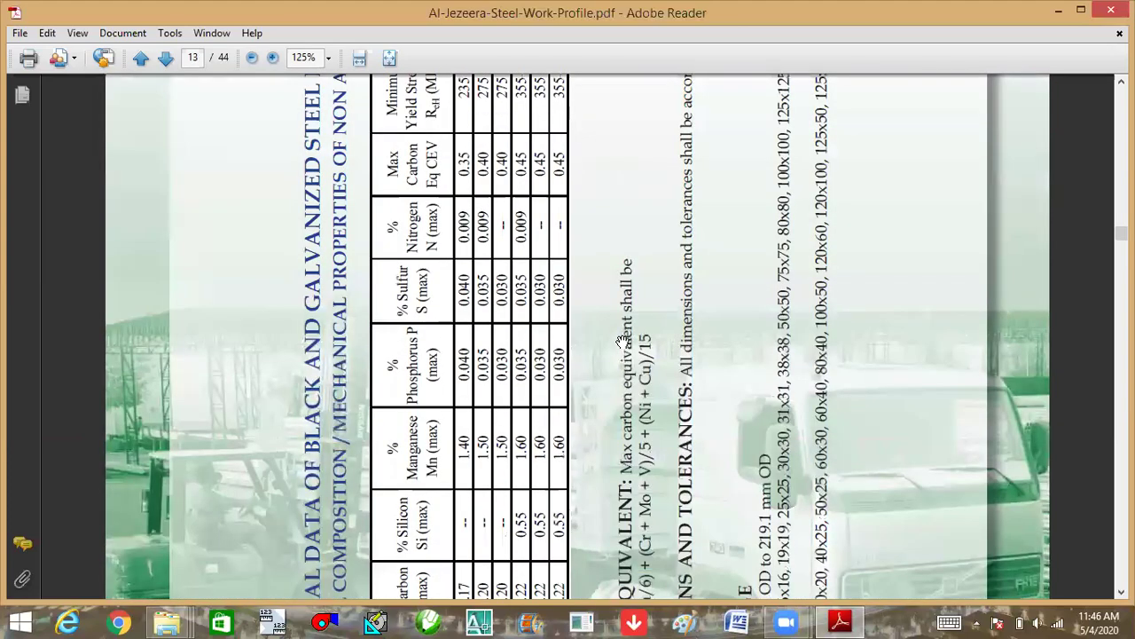
scroll(623, 342, down, 3)
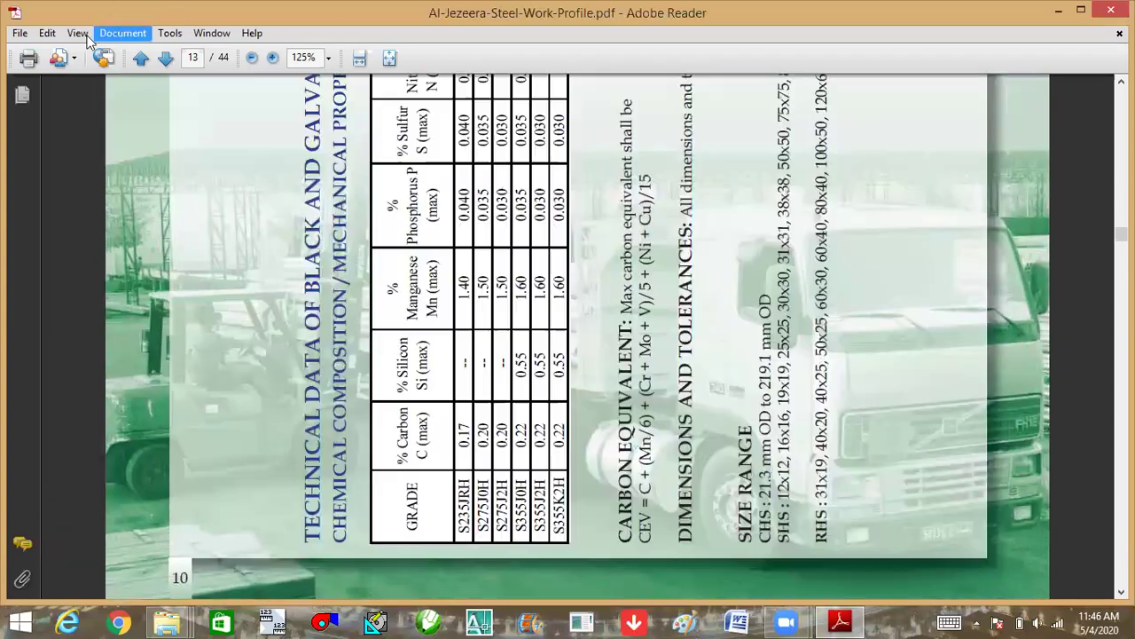
click(77, 33)
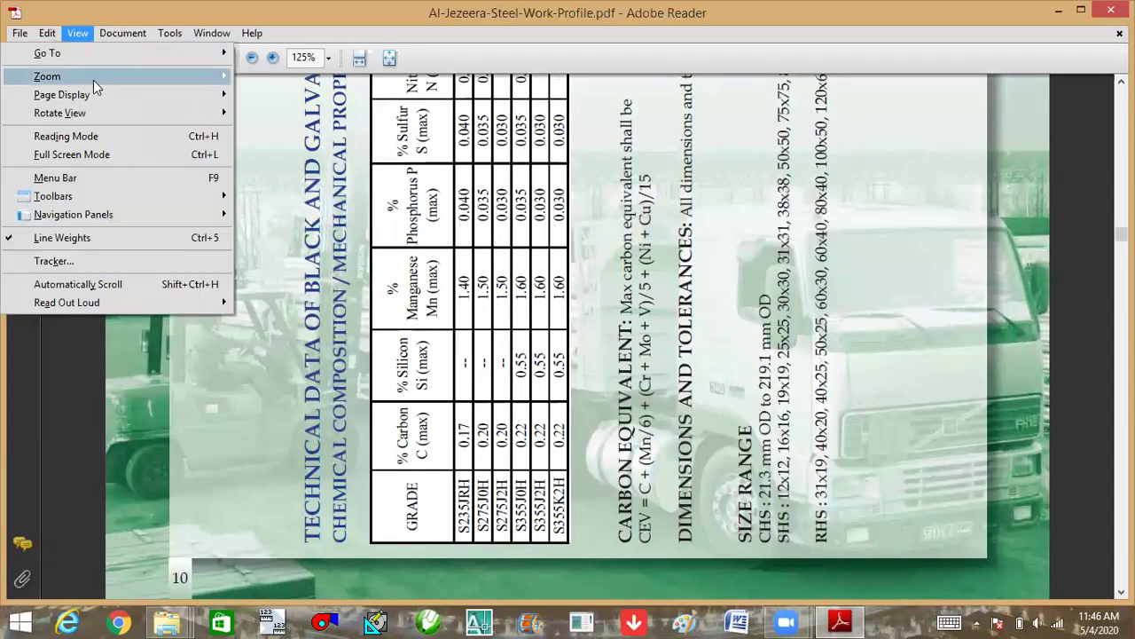
mouse_move(91, 113)
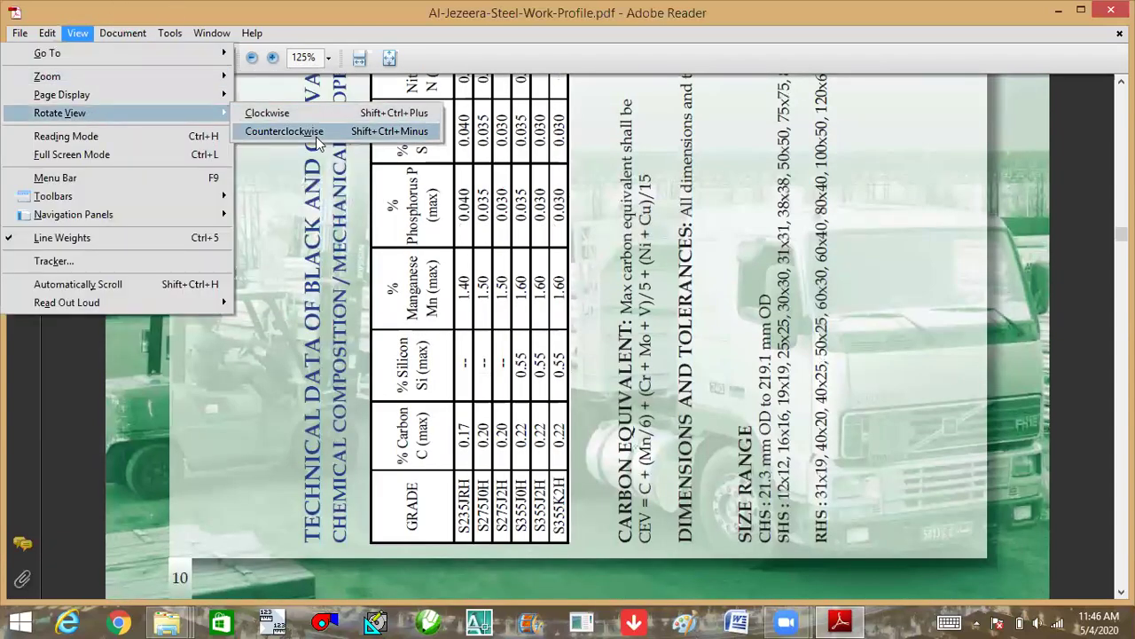
click(321, 131)
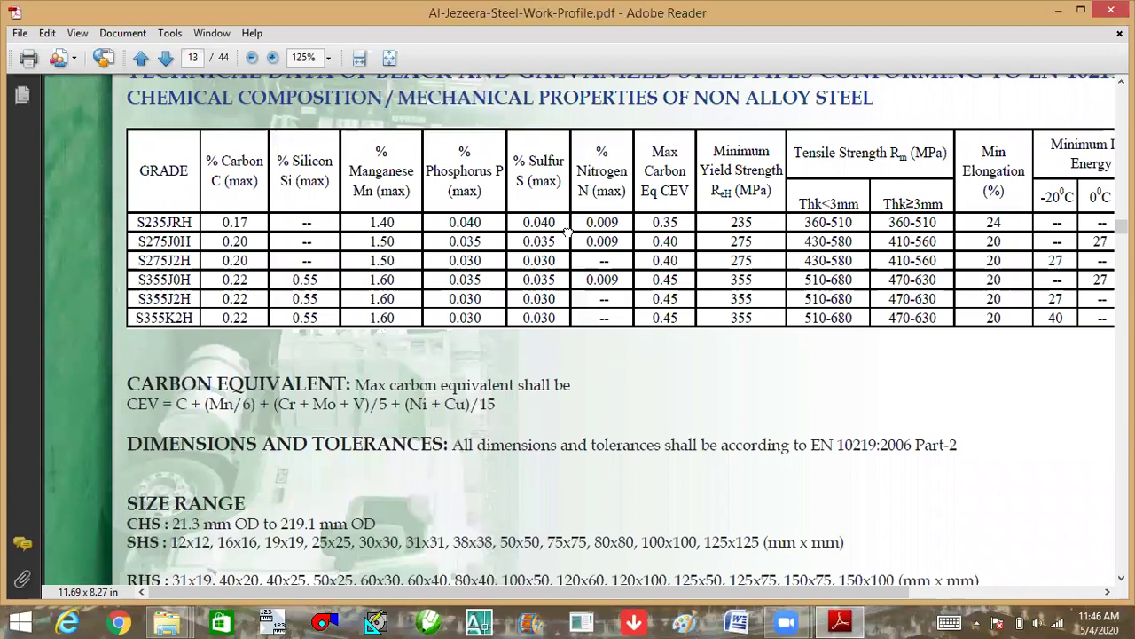
scroll(551, 197, up, 1)
Scroll the EN-10219-1 & 2 table sideways to read columns through Minimum Impact Energy at 20°C.
scroll(561, 293, up, 1)
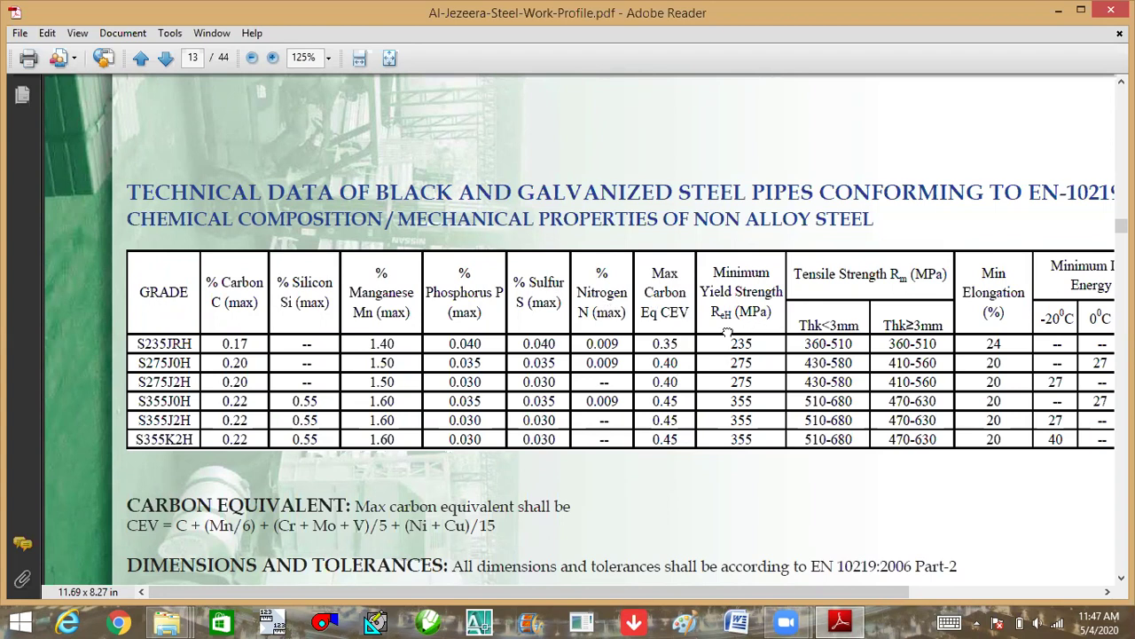
scroll(763, 328, right, 1)
scroll(745, 330, right, 4)
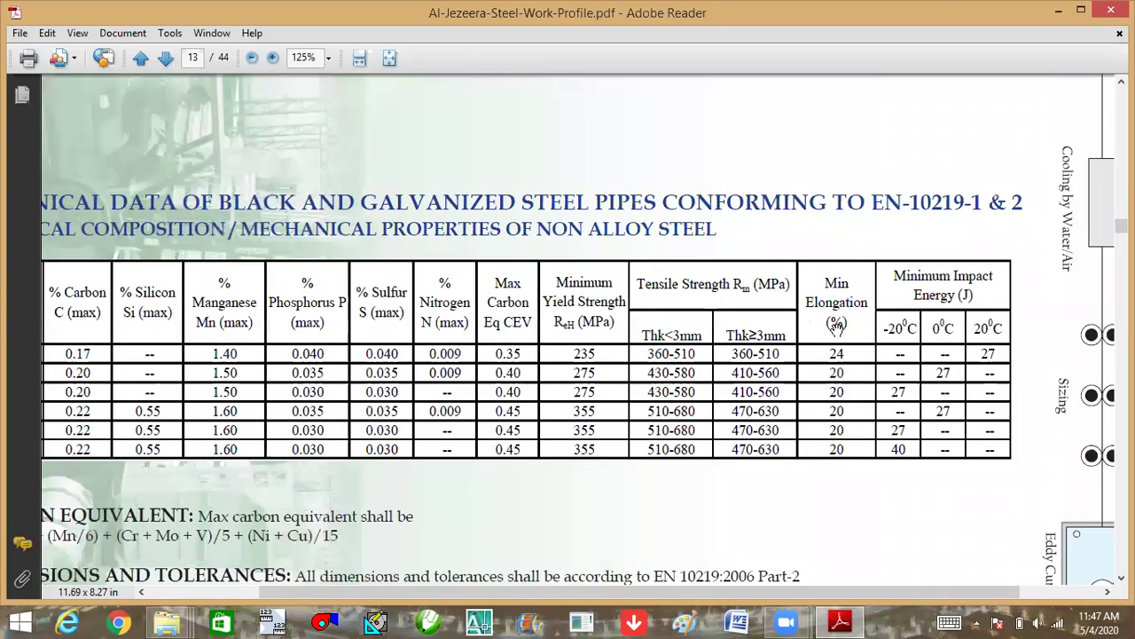
scroll(612, 321, left, 2)
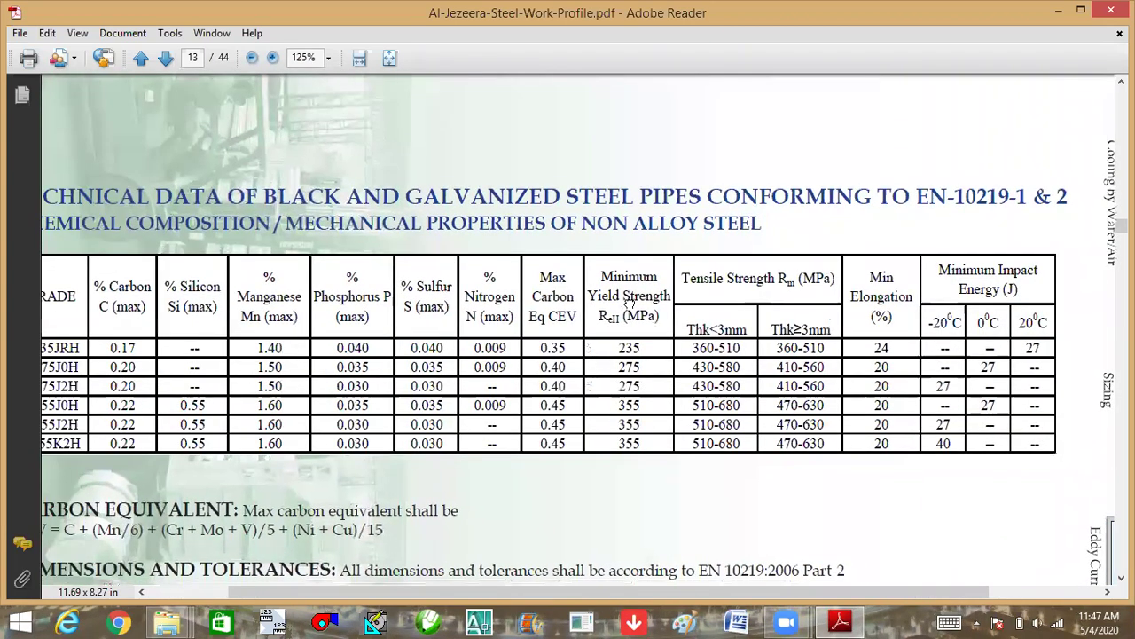
scroll(443, 275, left, 3)
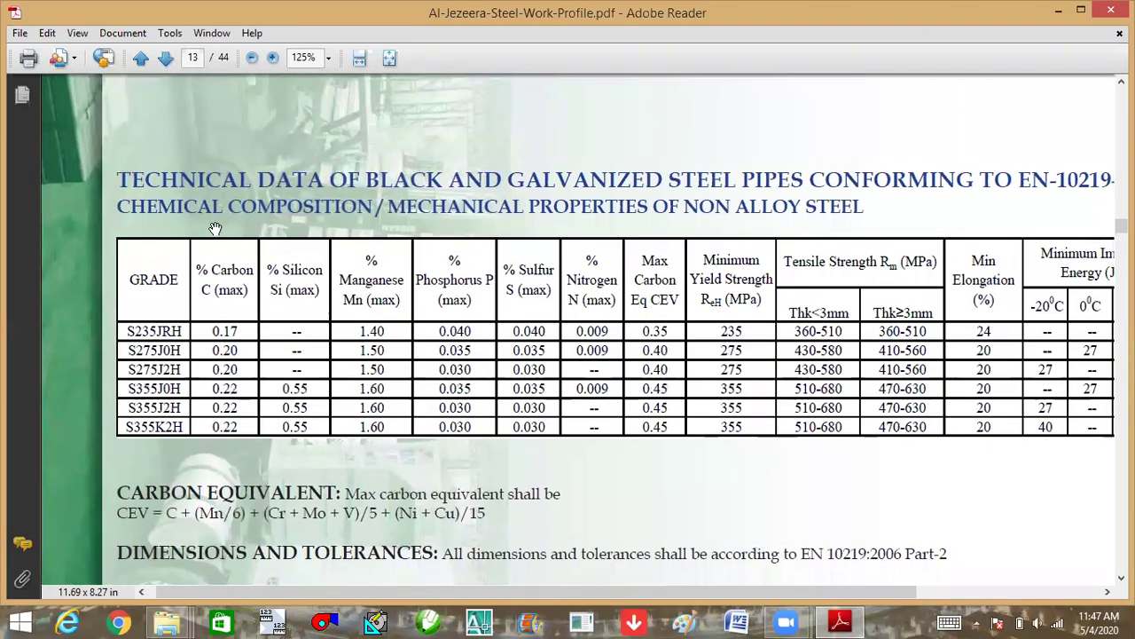
scroll(382, 217, right, 3)
scroll(381, 217, up, 1)
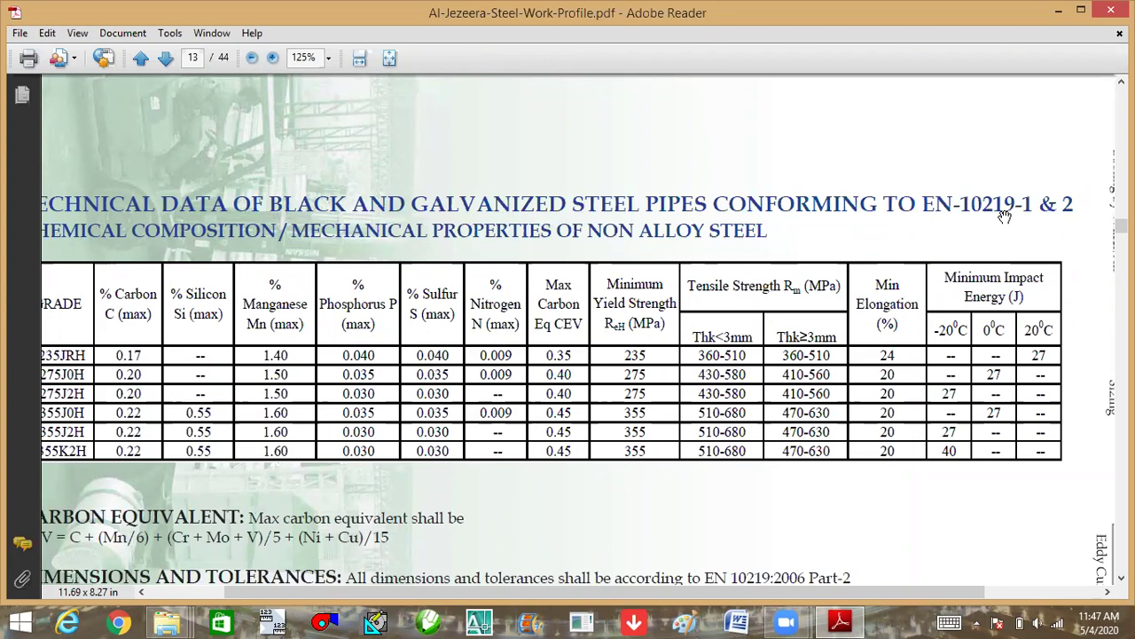
Pan and scroll page 13 down to the size range listing CHS 21.3 mm to 219.1 mm OD.
drag(513, 222, 640, 217)
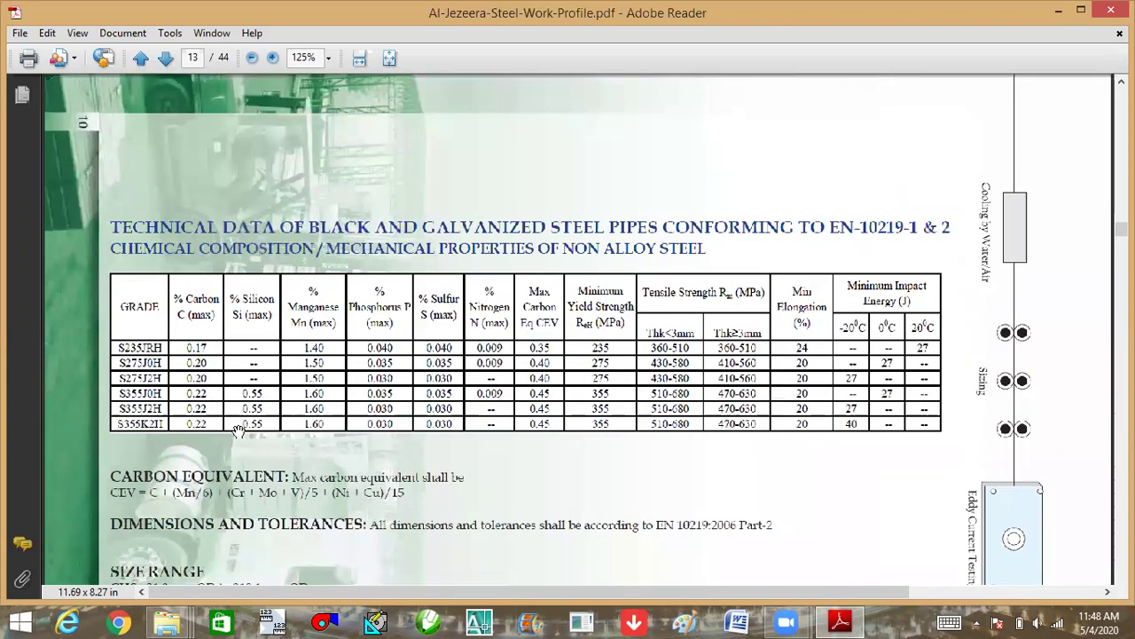
scroll(228, 430, down, 2)
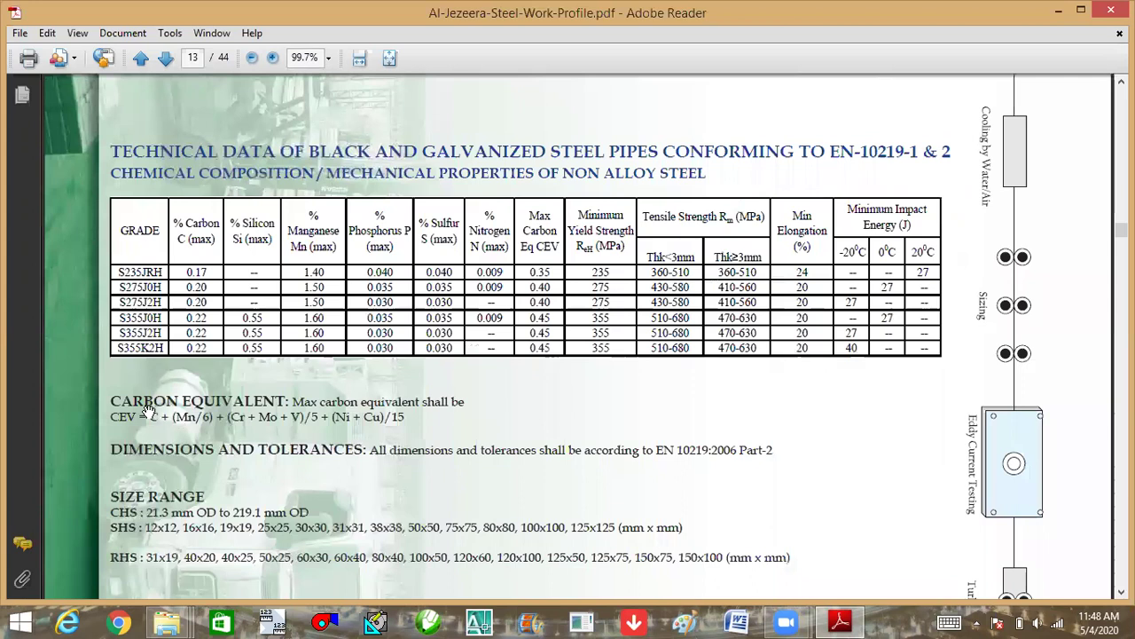
scroll(149, 413, up, 1)
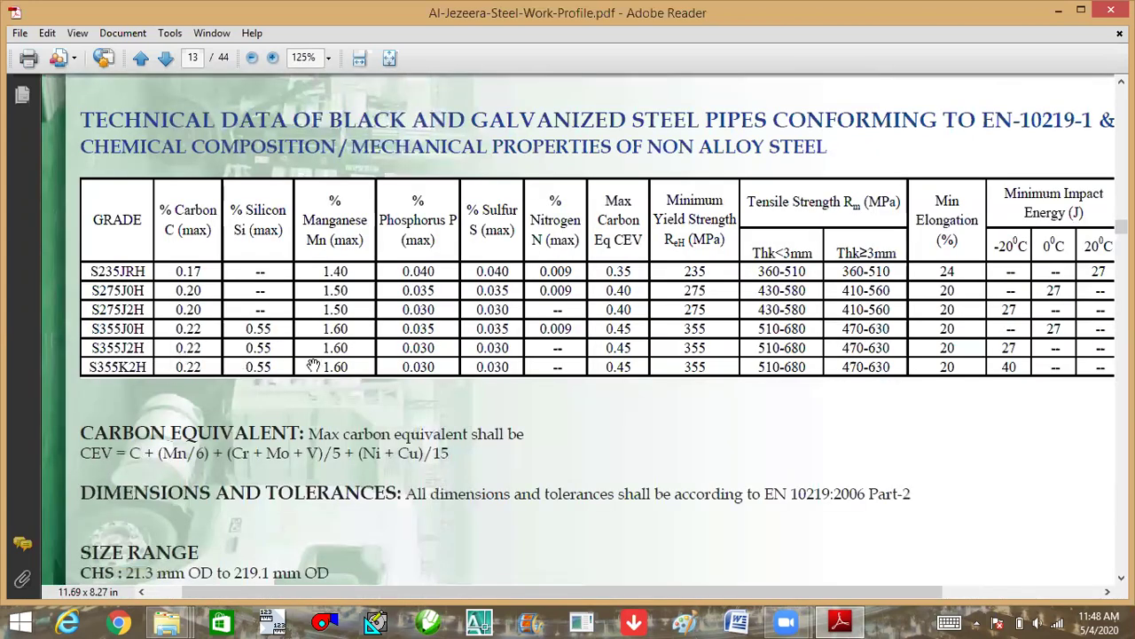
scroll(318, 359, down, 2)
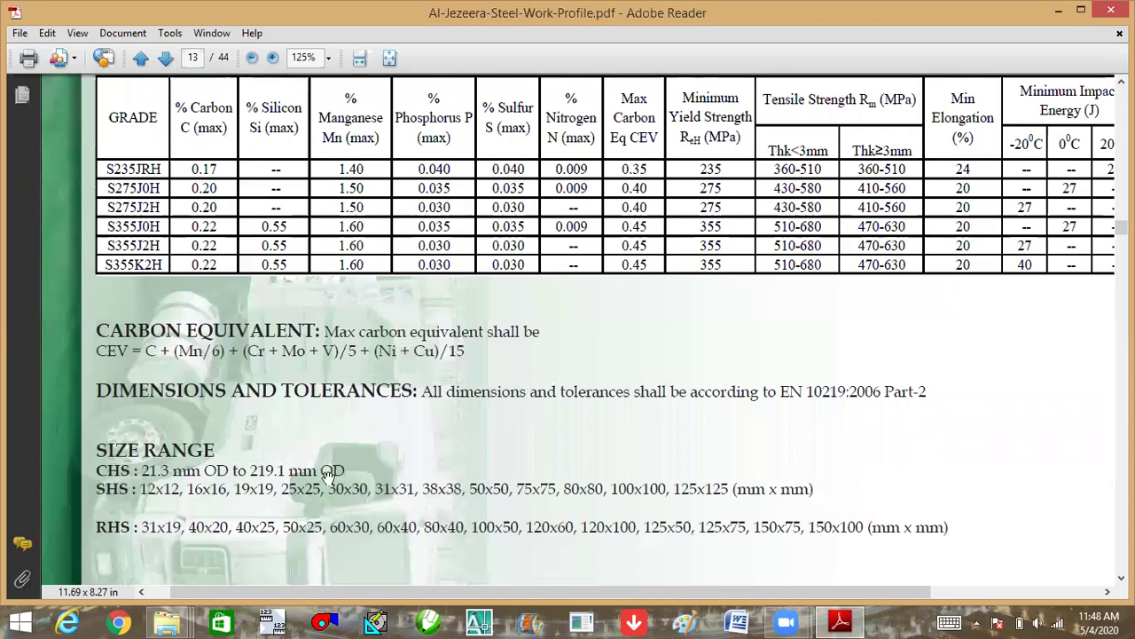
drag(744, 434, 739, 425)
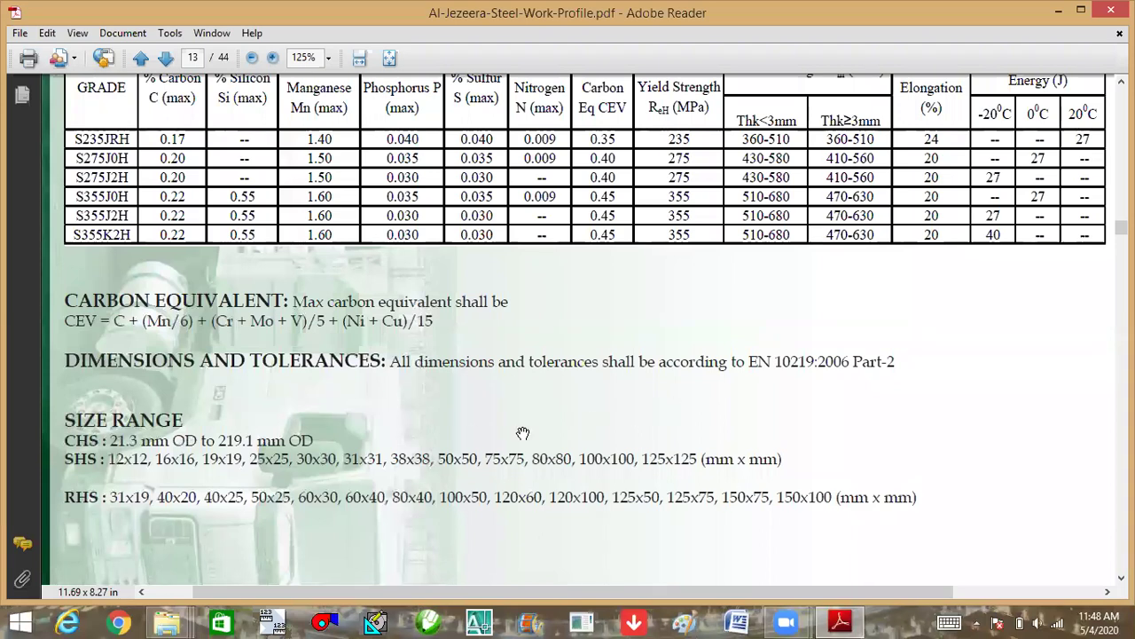
scroll(522, 433, down, 3)
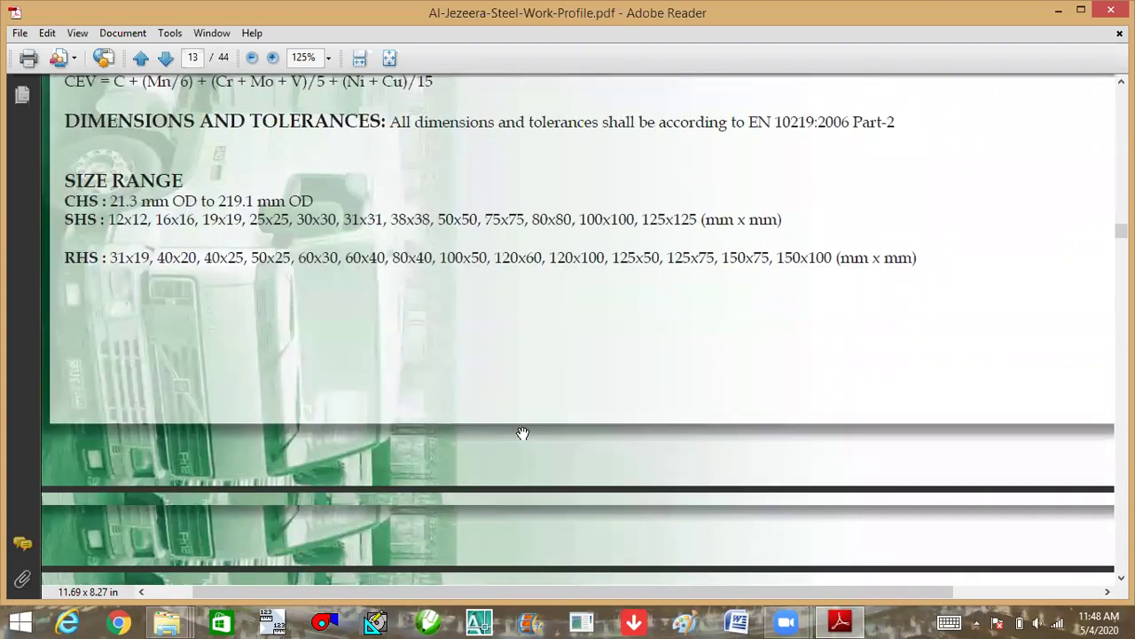
Fit the page to window width and scroll to page 14's tolerances table.
scroll(523, 433, down, 3)
scroll(522, 433, down, 3)
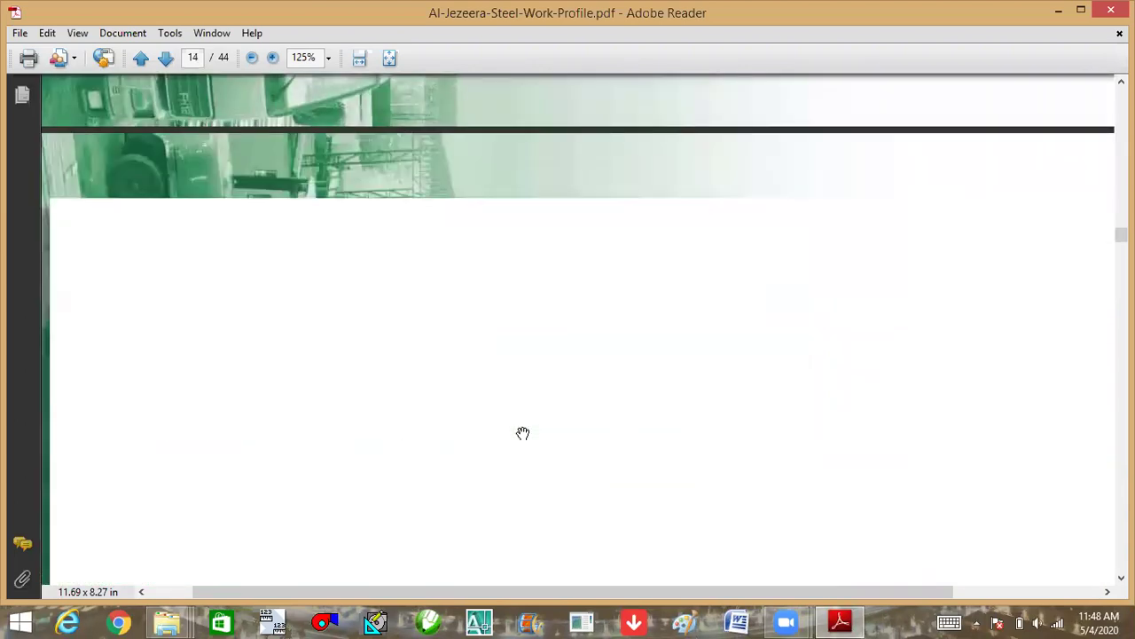
key(ctrl+2)
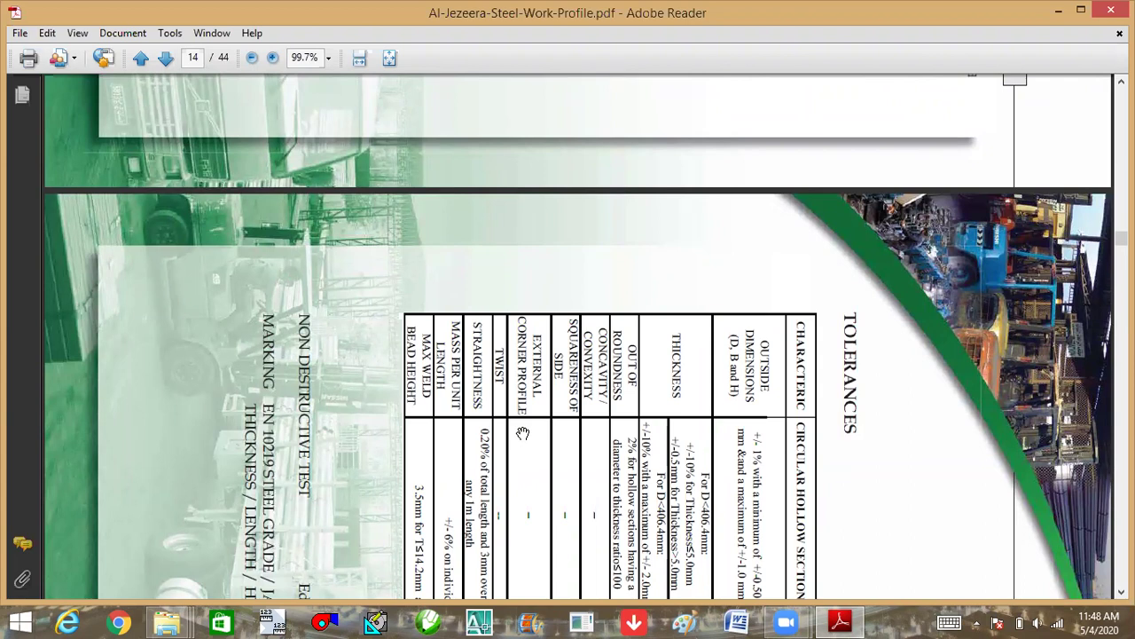
scroll(710, 466, down, 3)
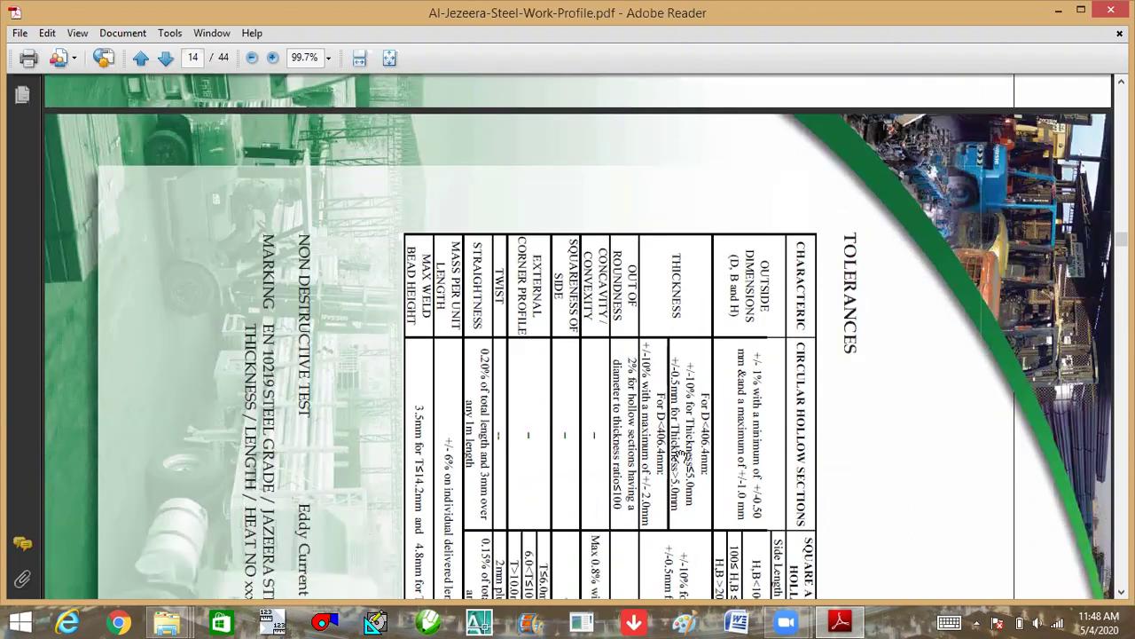
scroll(680, 455, down, 3)
scroll(680, 455, up, 2)
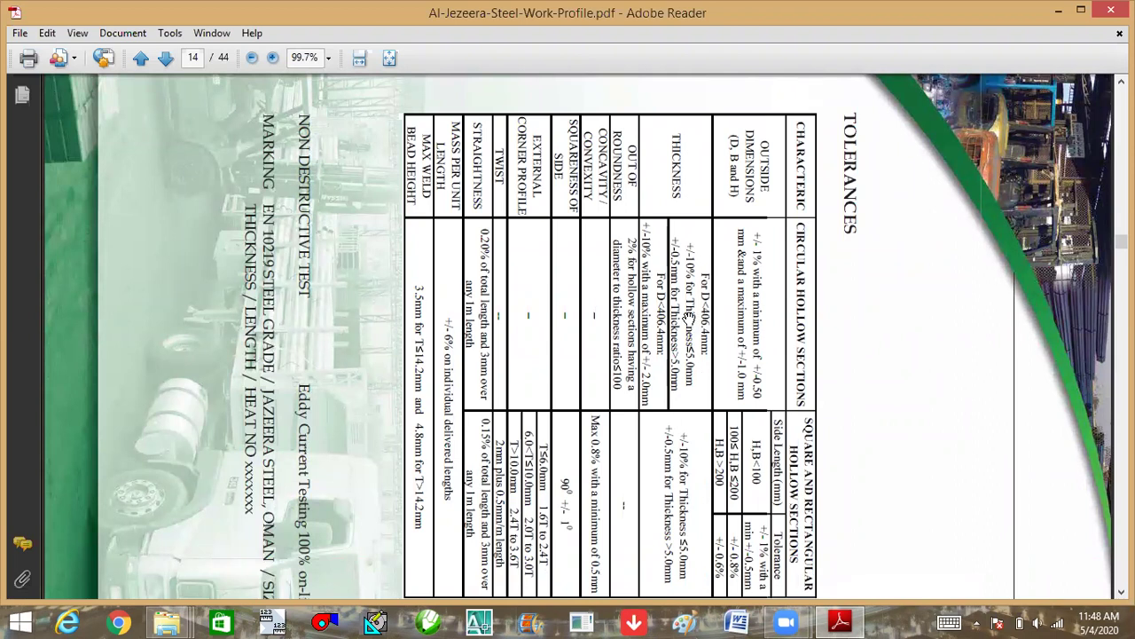
scroll(485, 327, down, 2)
scroll(485, 326, up, 2)
Rotate the view counterclockwise, zoom in and out on the tolerances, then scroll to page 15.
click(78, 34)
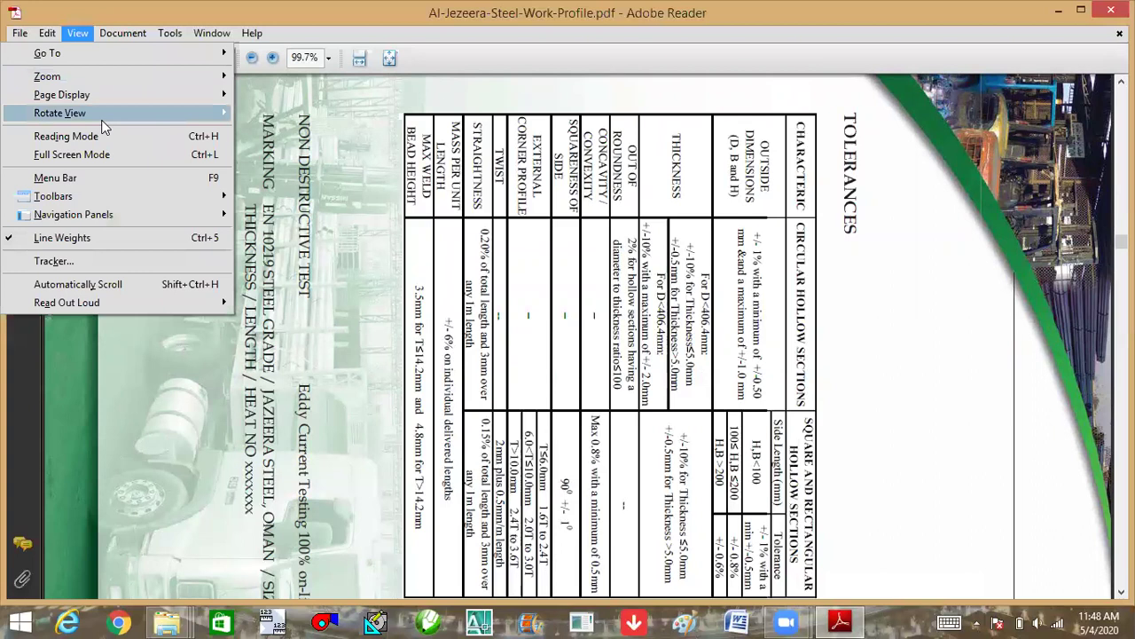
mouse_move(102, 127)
click(328, 139)
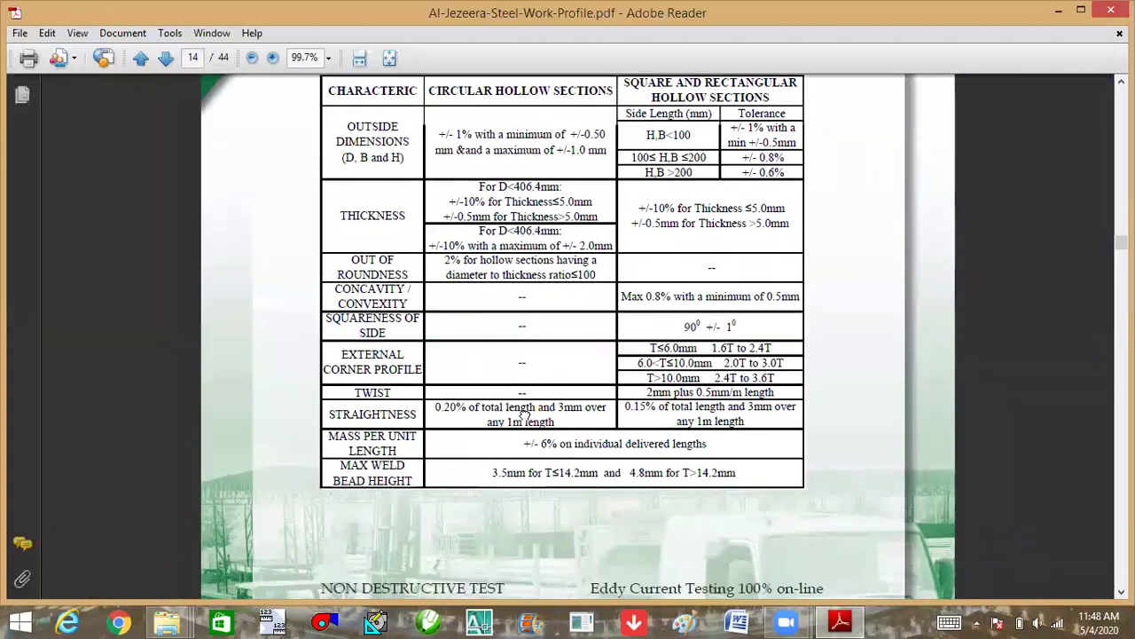
scroll(524, 414, down, 5)
key(ctrl+equal)
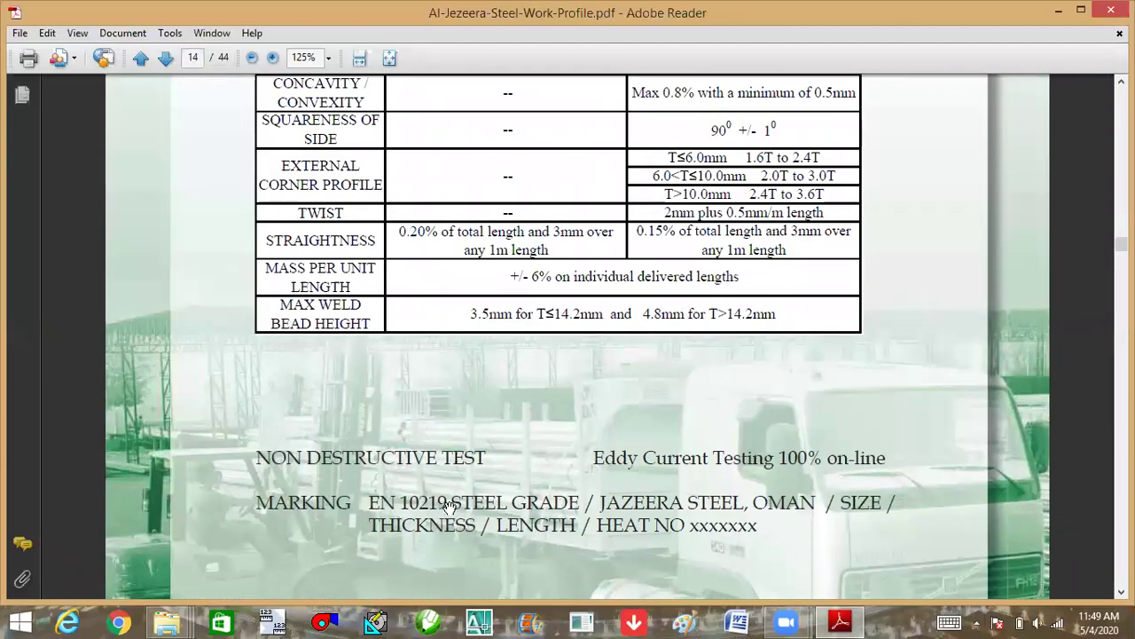
key(ctrl+minus)
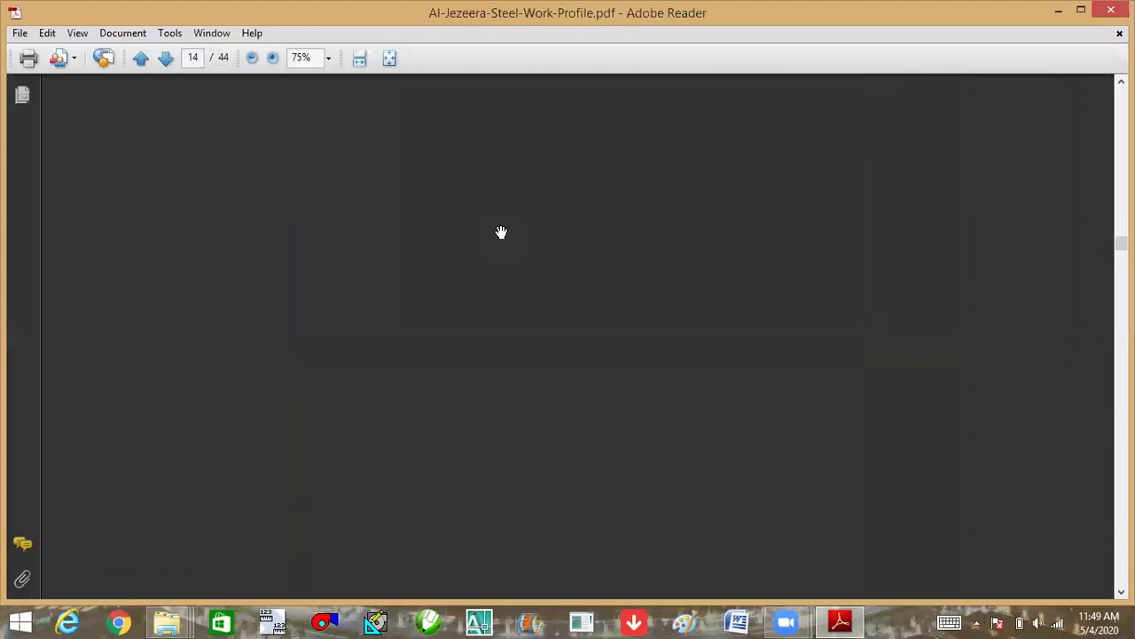
scroll(510, 293, down, 2)
scroll(496, 244, down, 3)
Rotate page 15 so Table-1's EN 10255:2004 pipe data reads upright, then zoom in.
scroll(496, 243, down, 2)
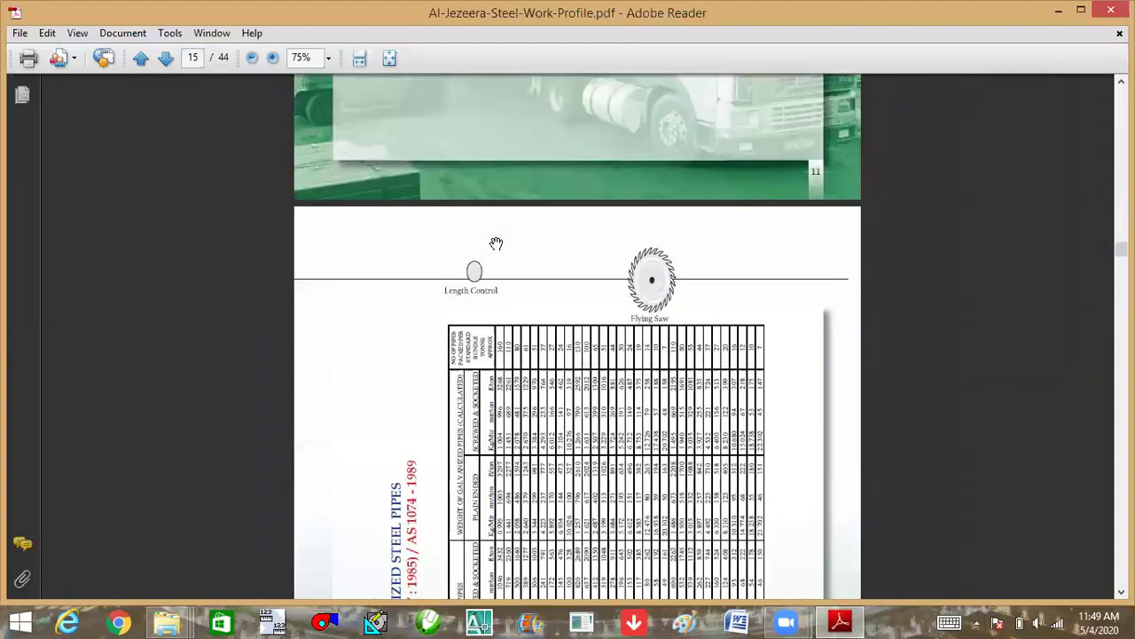
scroll(496, 243, down, 2)
scroll(496, 243, down, 2)
scroll(495, 242, down, 1)
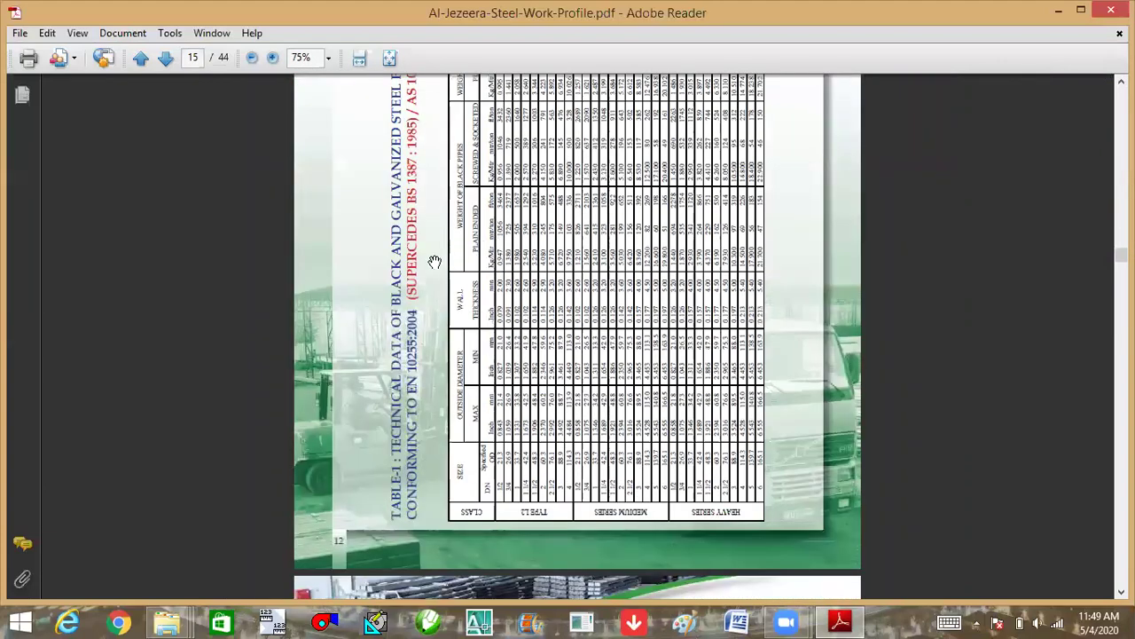
click(77, 34)
mouse_move(103, 113)
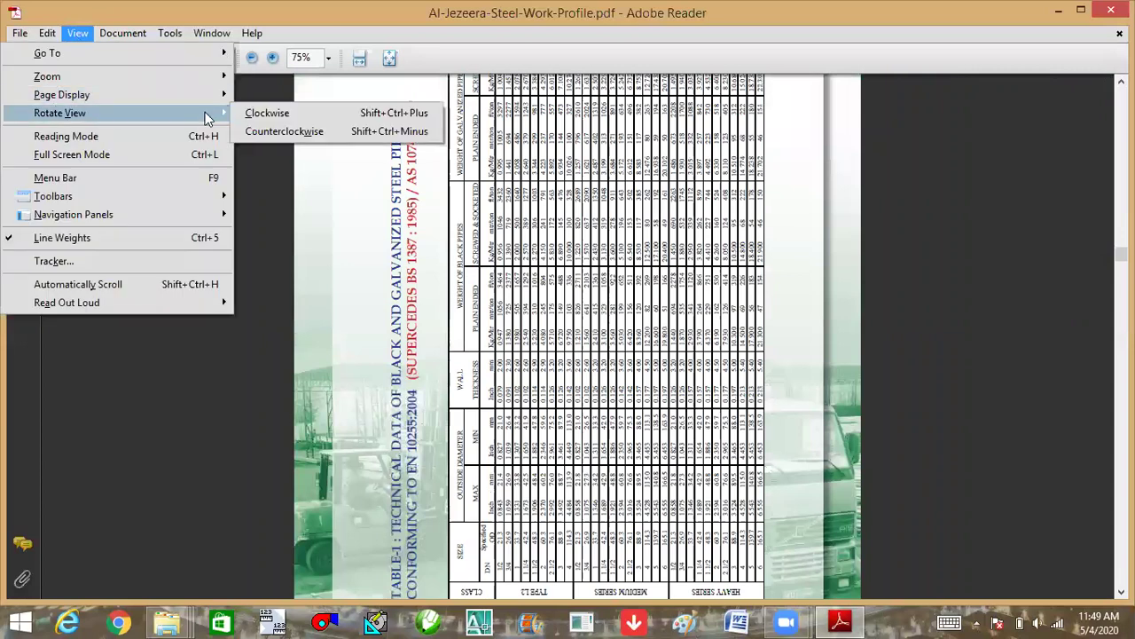
click(256, 113)
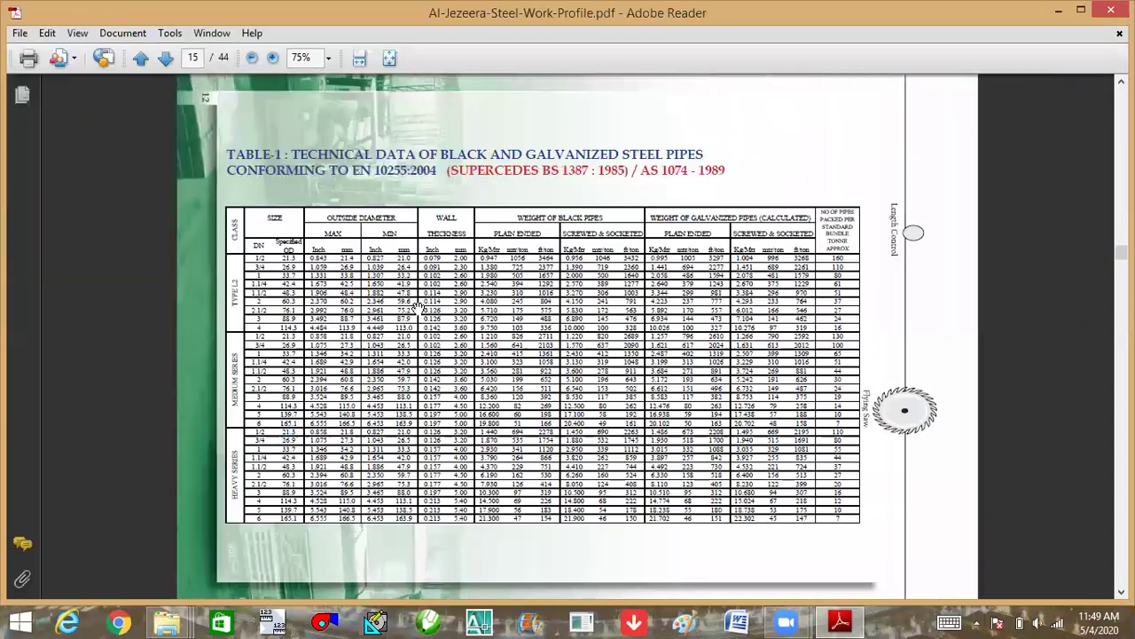
key(ctrl+shift+minus)
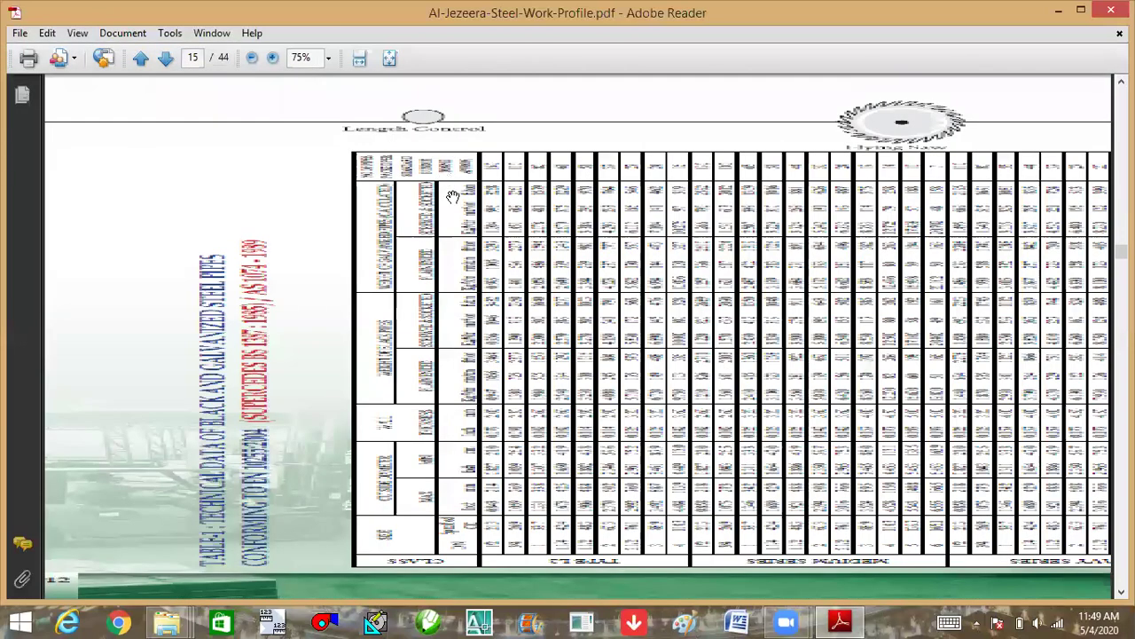
key(ctrl+shift+plus)
key(ctrl+plus)
key(ctrl+plus)
key(ctrl+plus)
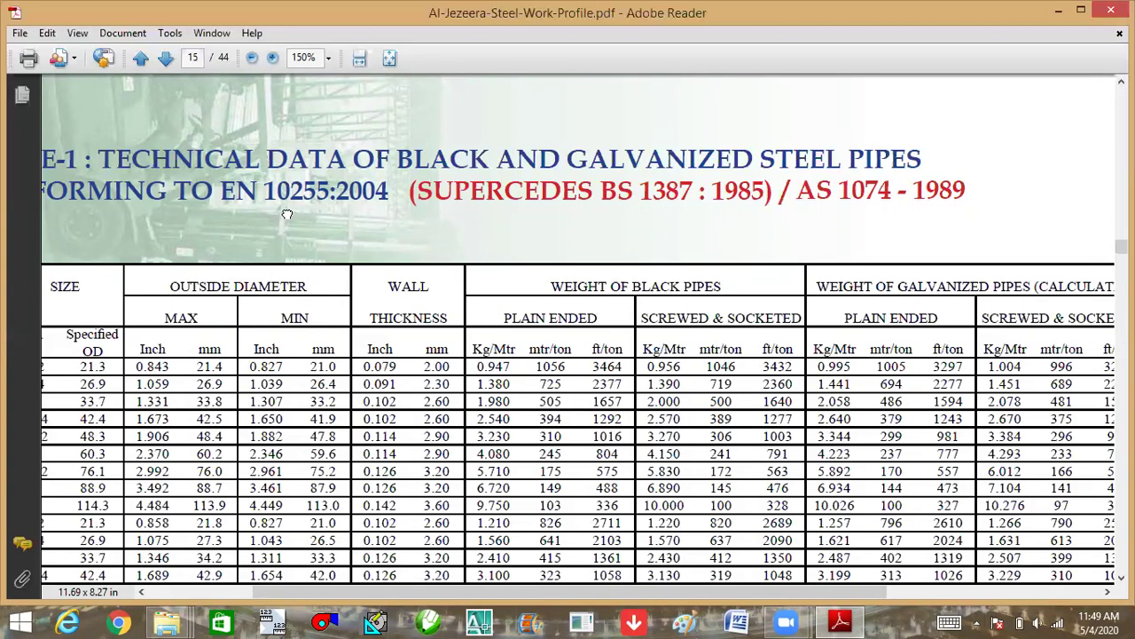
Pan to the Table-1 title and scroll through its pipe dimension rows.
drag(282, 214, 426, 229)
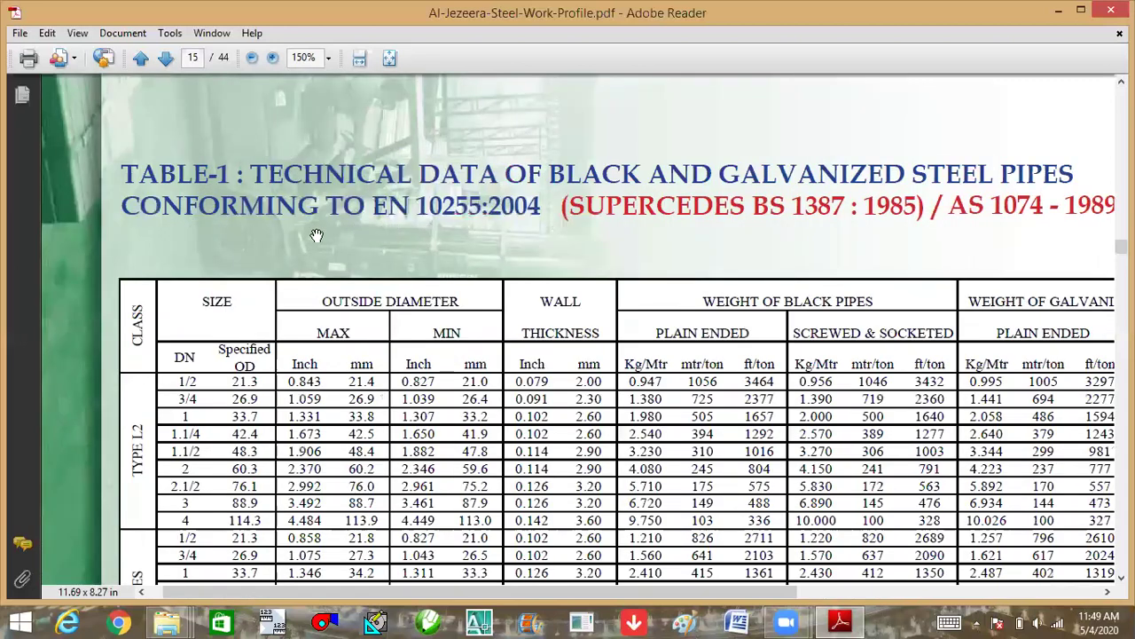
scroll(376, 227, right, 1)
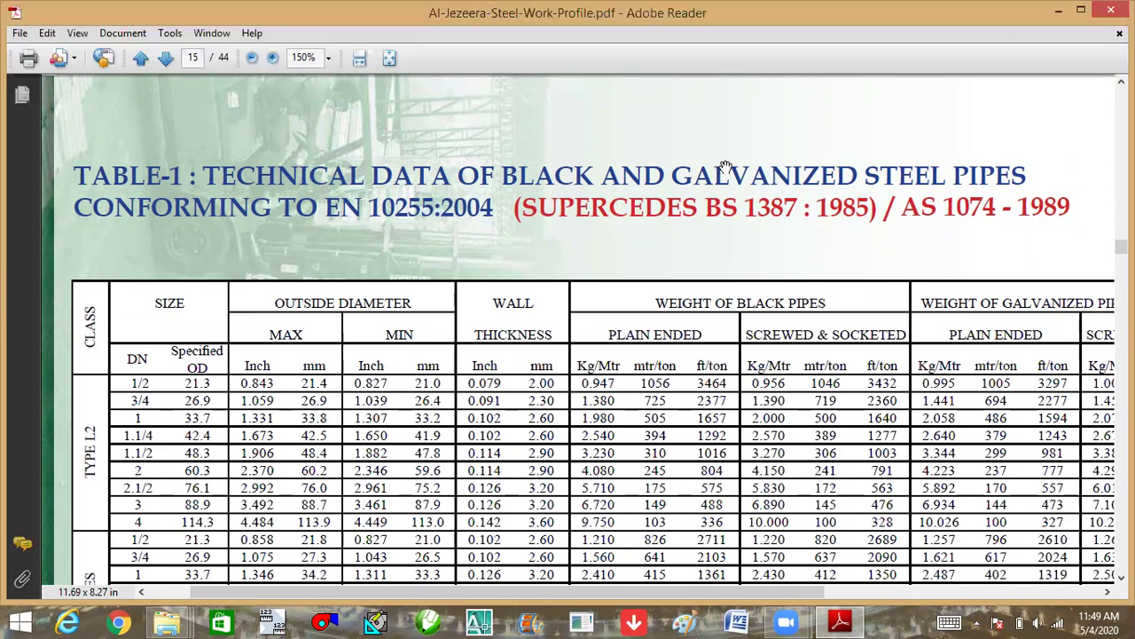
scroll(604, 313, down, 3)
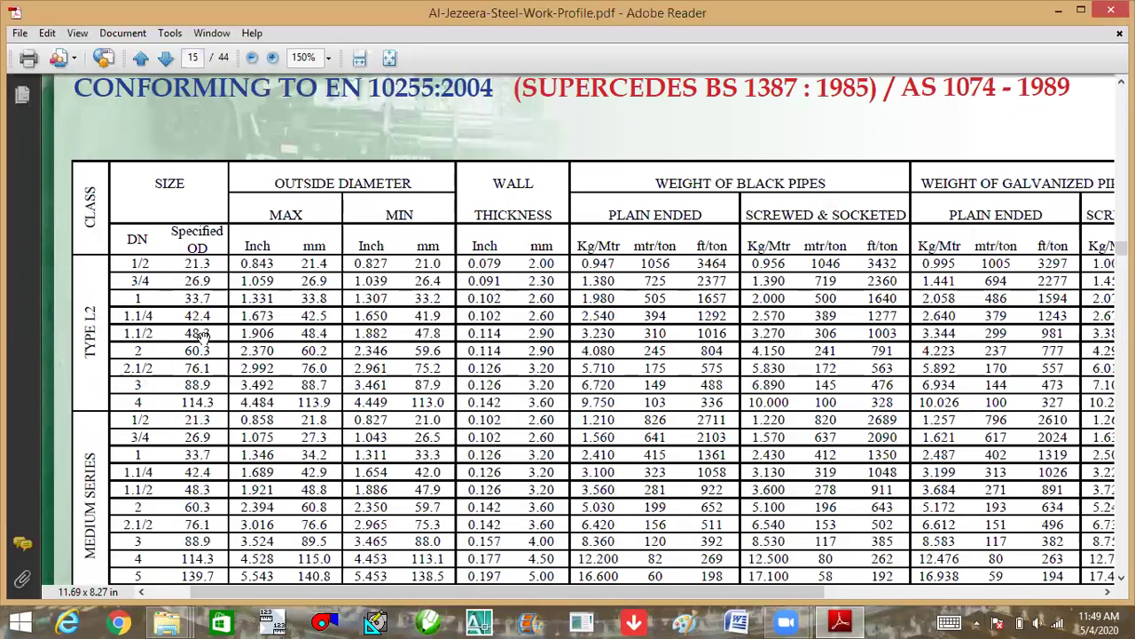
scroll(131, 300, down, 2)
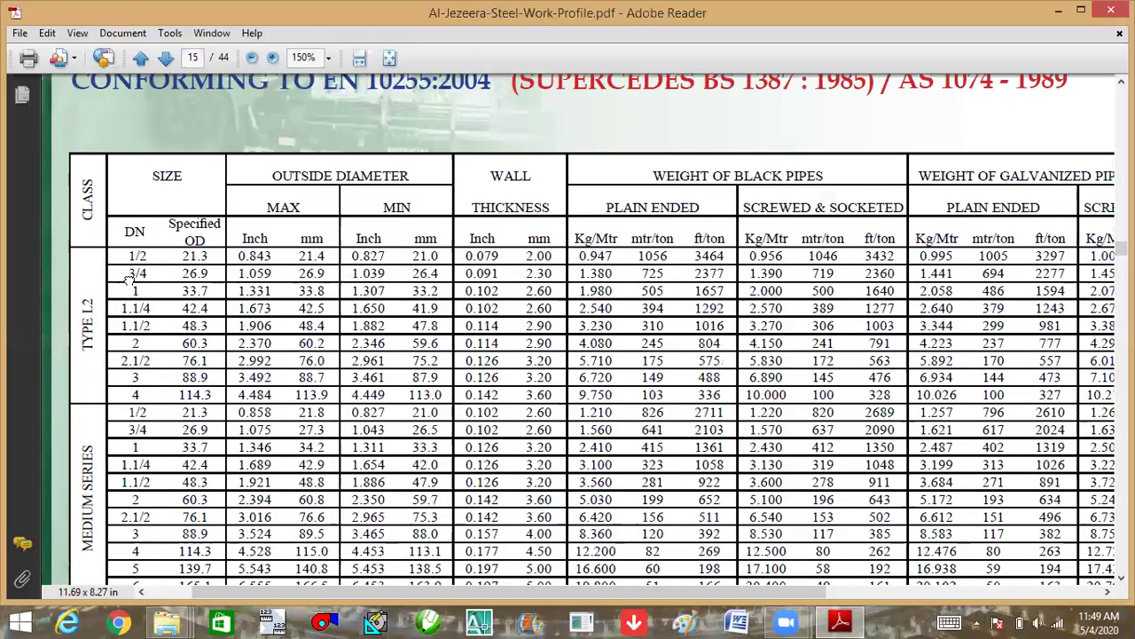
scroll(165, 233, down, 1)
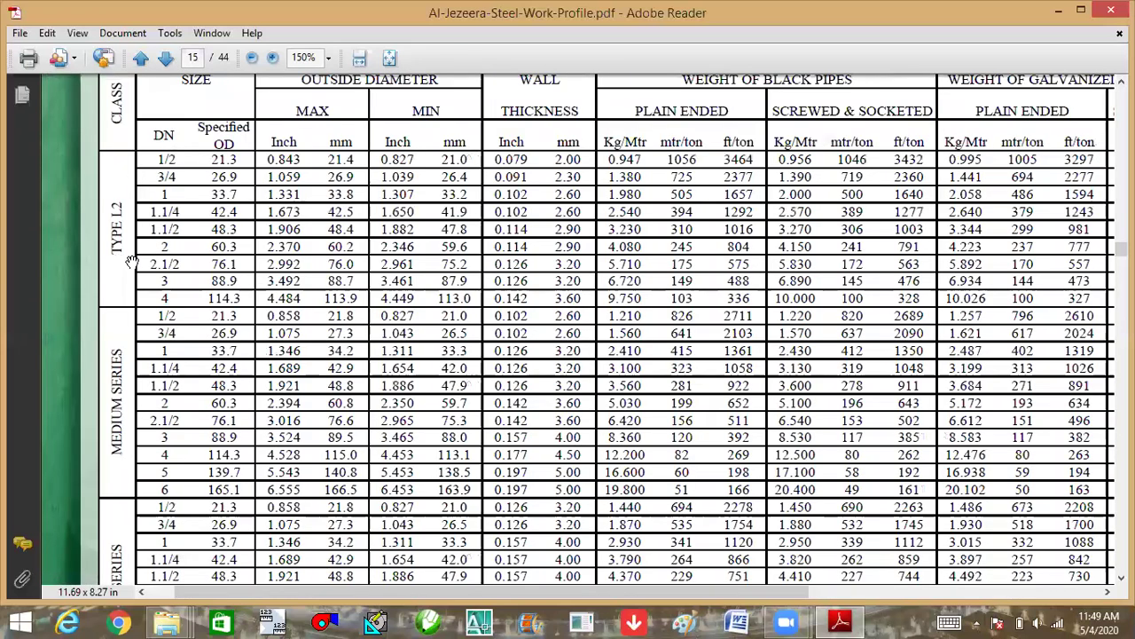
scroll(270, 321, up, 1)
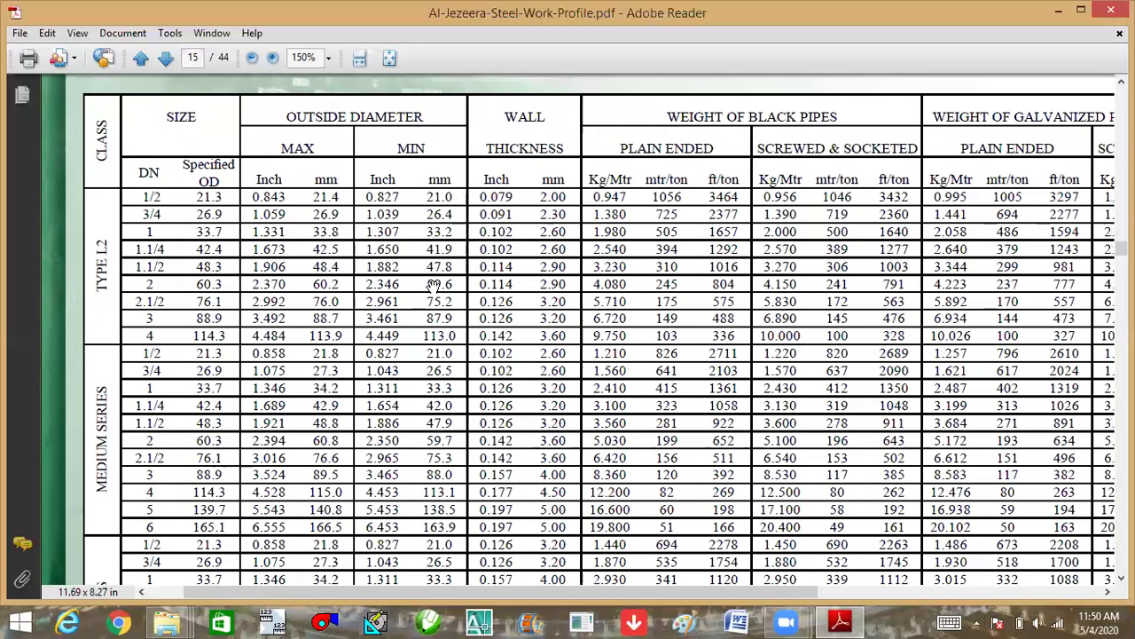
Scroll through the rest of Table-1, then minimize Reader to reveal the Downloads folder.
scroll(554, 258, down, 1)
scroll(554, 350, down, 1)
scroll(548, 342, down, 1)
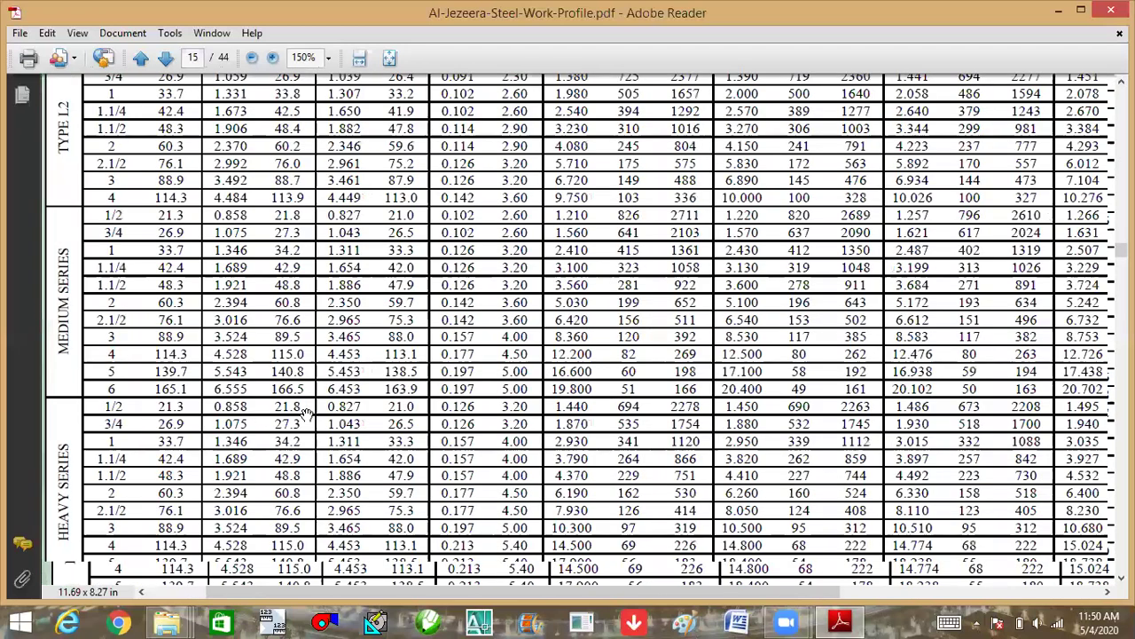
scroll(526, 406, down, 1)
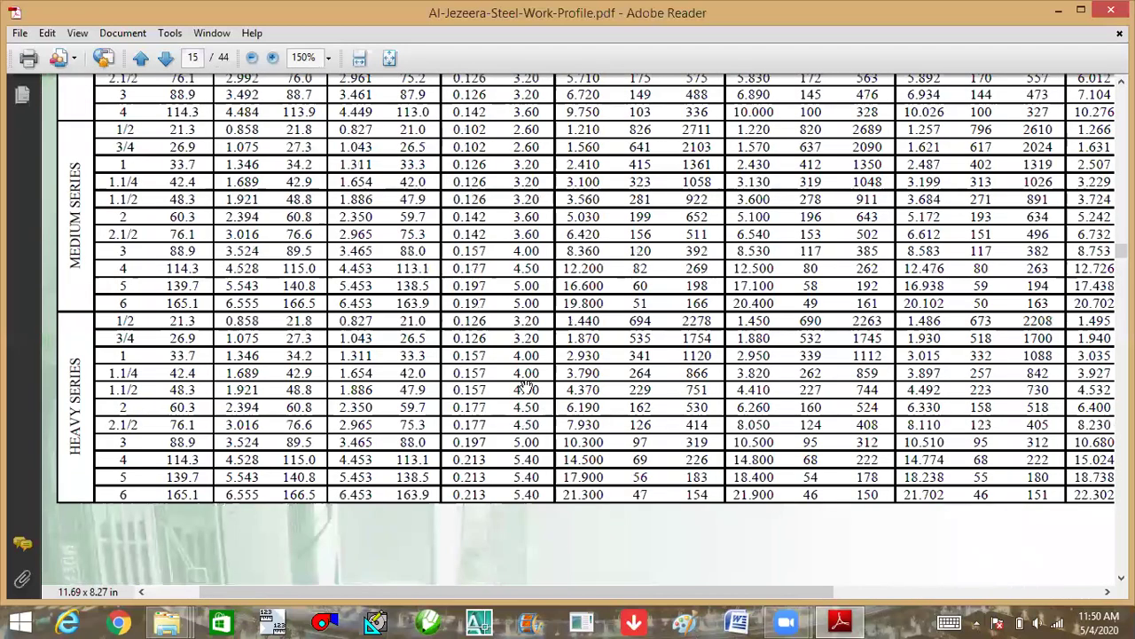
scroll(503, 458, up, 1)
scroll(506, 300, up, 2)
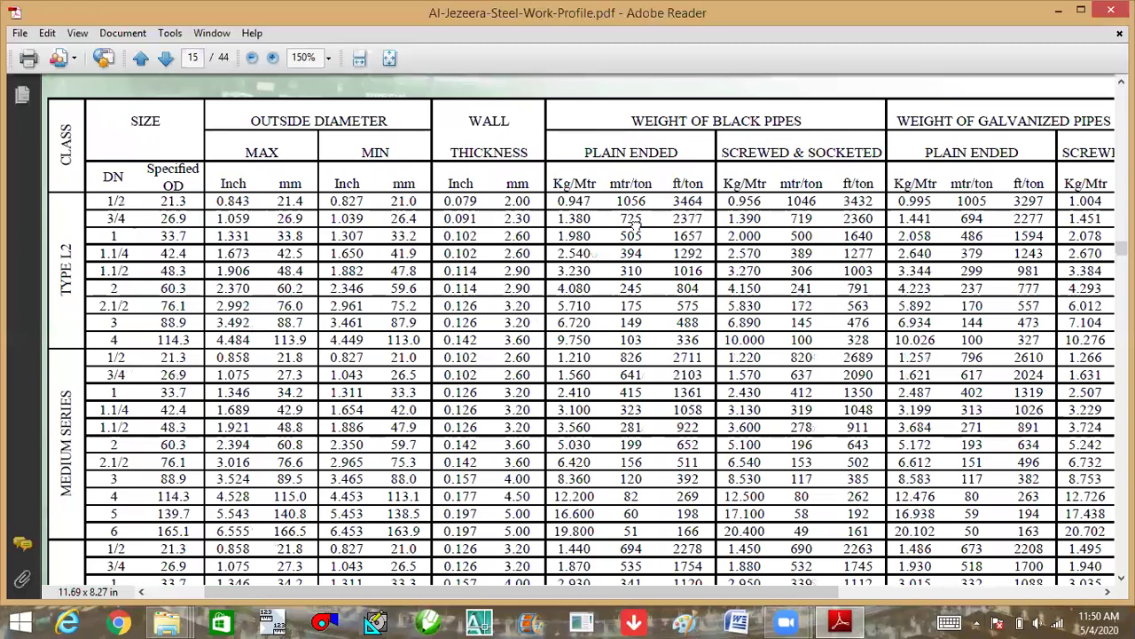
scroll(637, 343, up, 1)
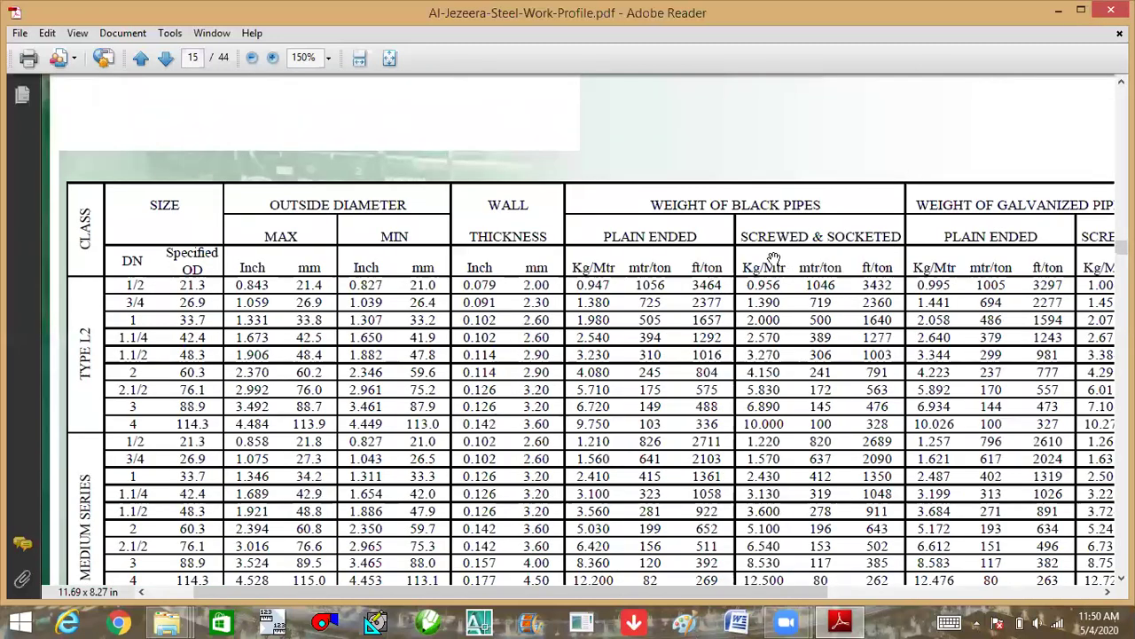
scroll(772, 228, up, 1)
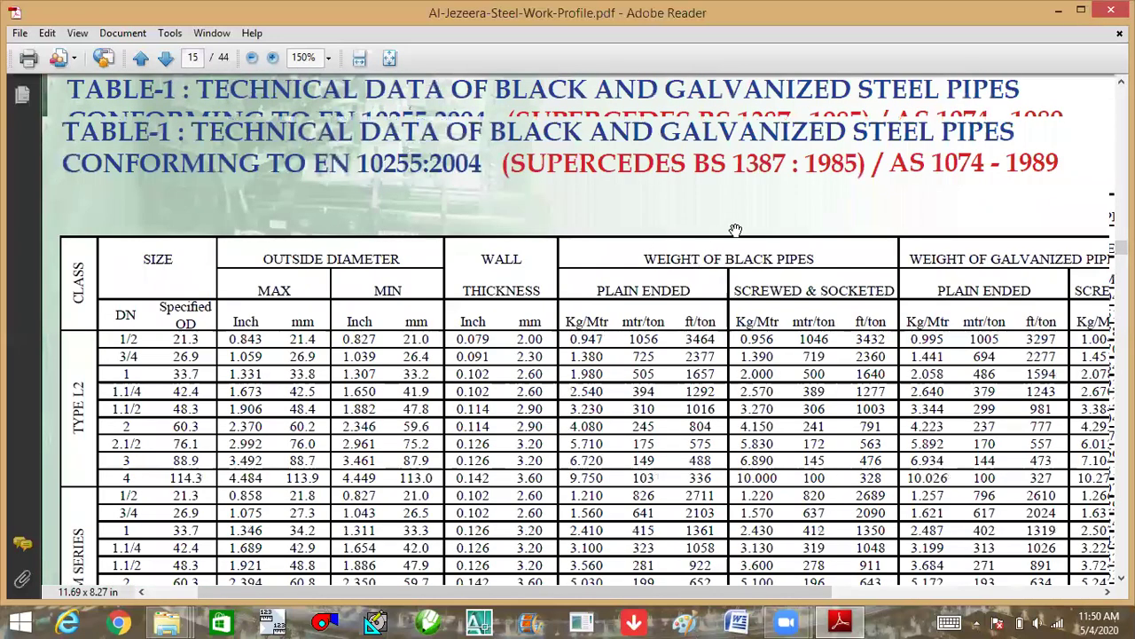
scroll(736, 231, up, 1)
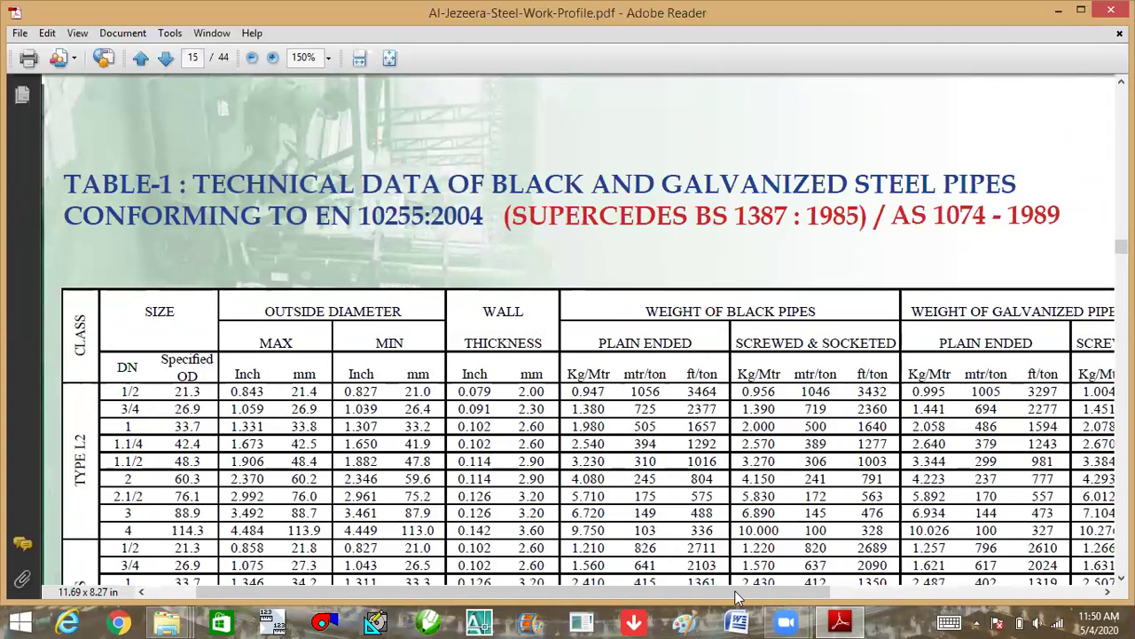
click(840, 621)
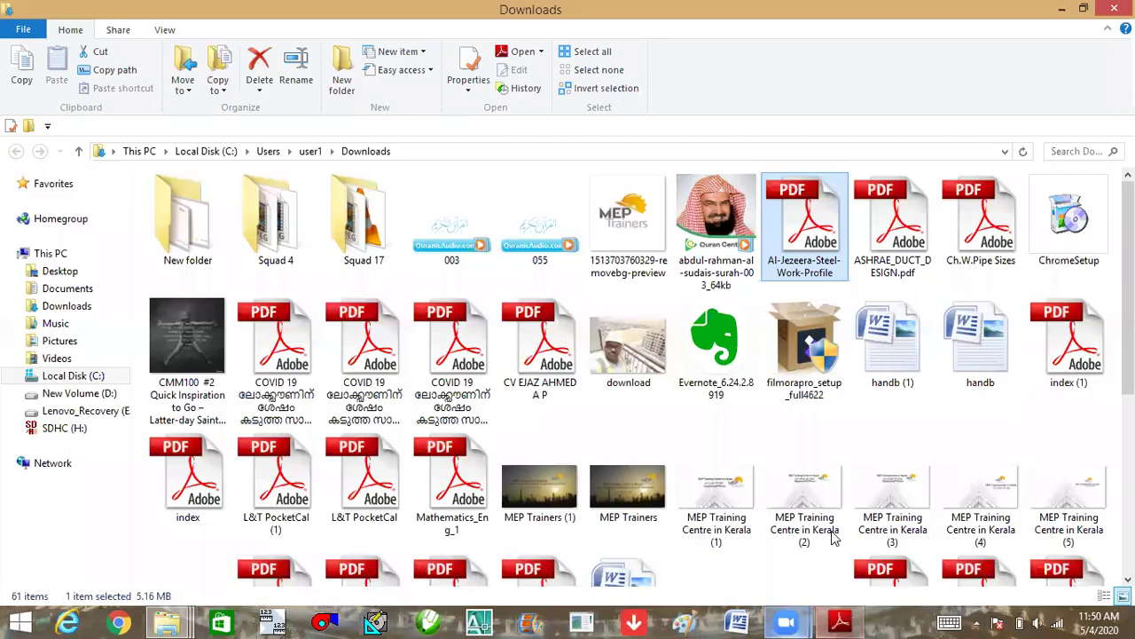
Reopen Al-Jezeera-Steel-Work-Profile from Downloads to Table-1's Type L2 and Medium Series rows.
double_click(771, 178)
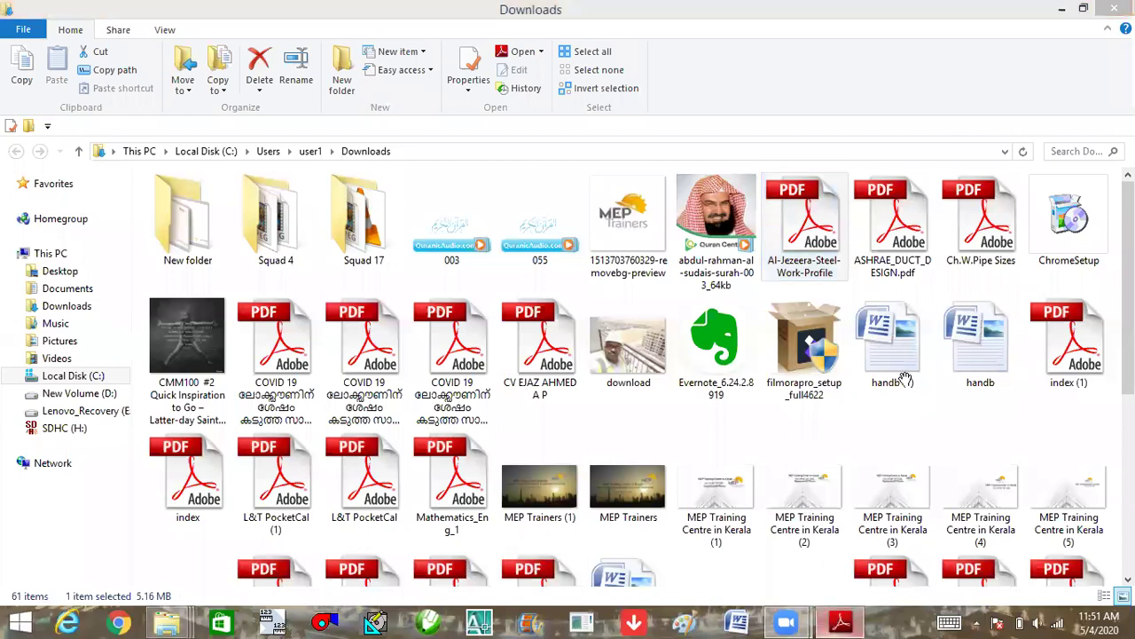
scroll(629, 349, down, 5)
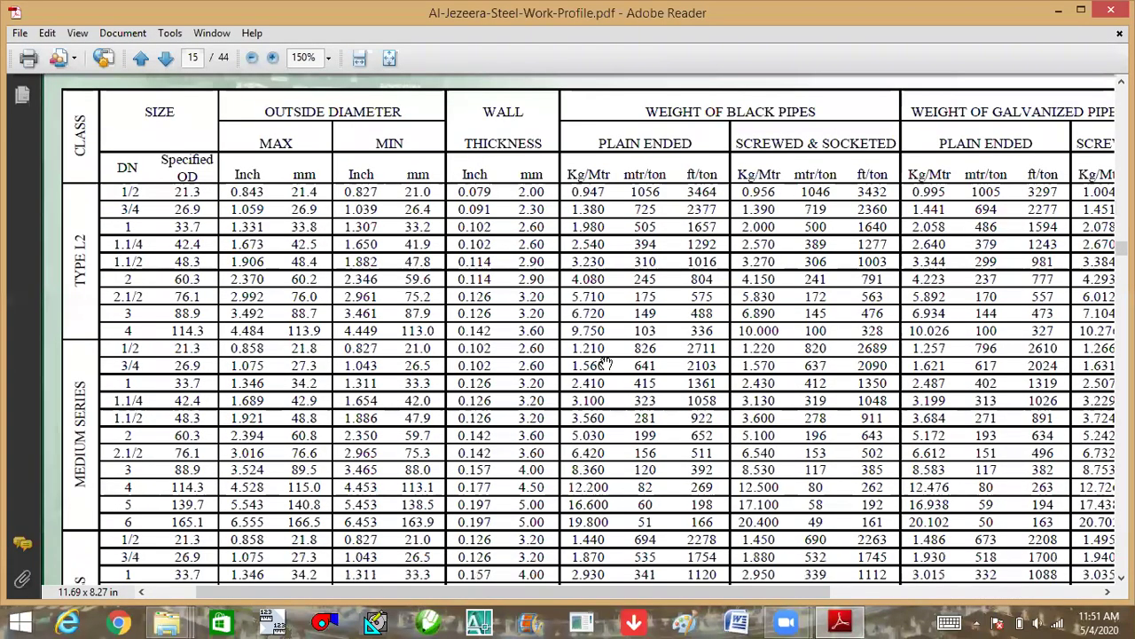
Scroll past Table-2 to page 17, then close the Al-Jezeera steel work profile PDF.
scroll(641, 414, down, 8)
scroll(641, 413, down, 3)
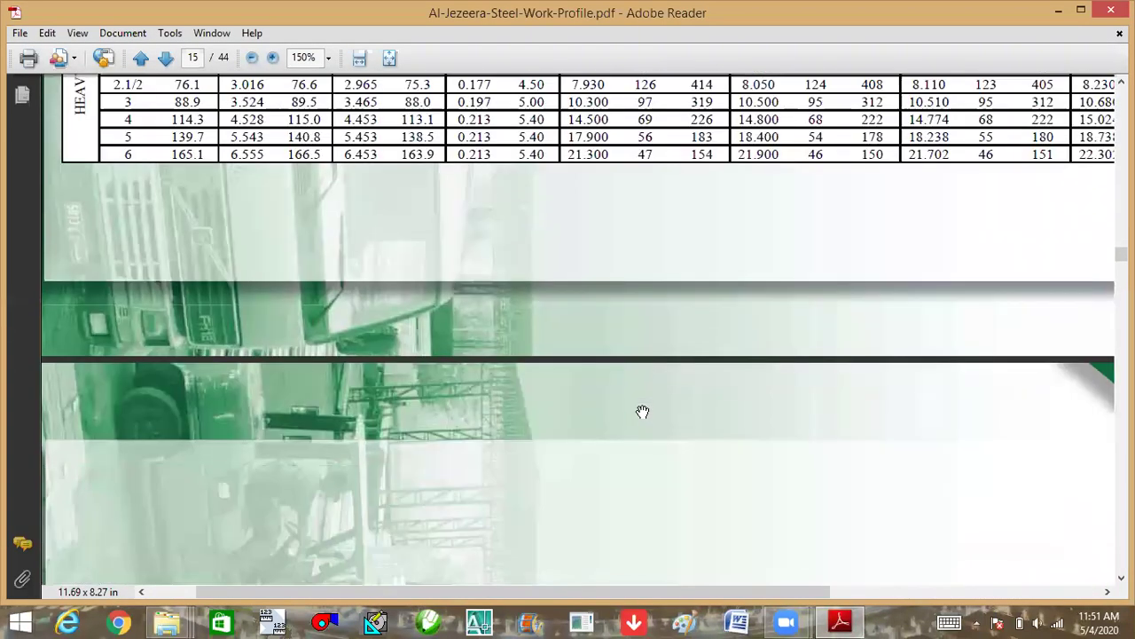
scroll(644, 415, down, 3)
scroll(645, 416, down, 4)
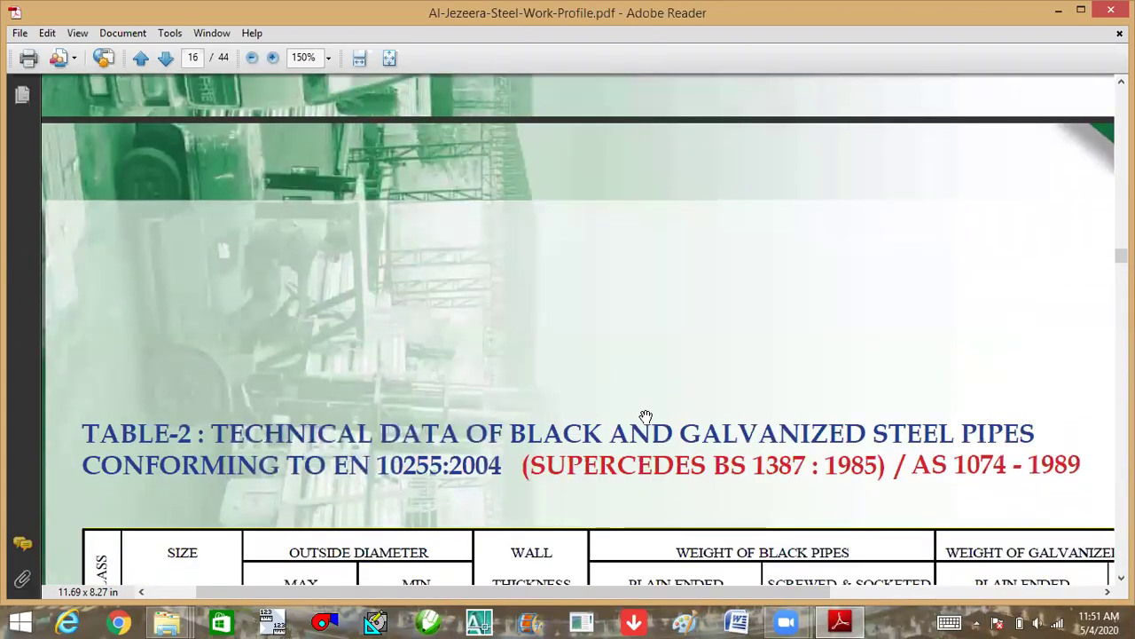
scroll(645, 416, down, 3)
scroll(684, 365, down, 3)
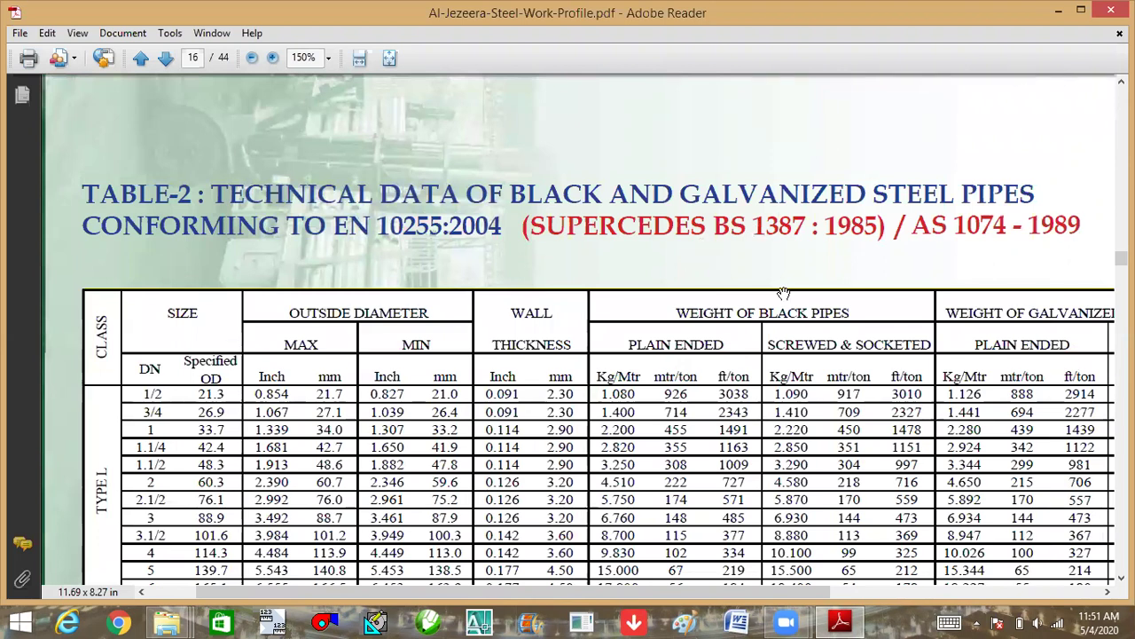
scroll(768, 336, down, 1)
scroll(770, 343, down, 5)
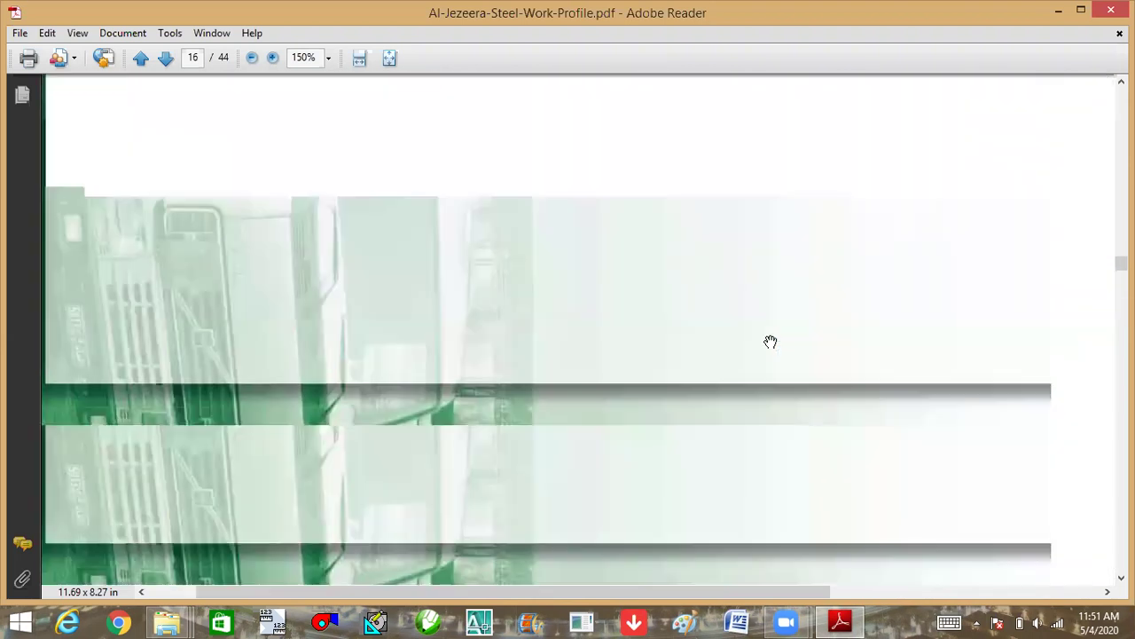
scroll(770, 342, down, 5)
scroll(768, 368, down, 5)
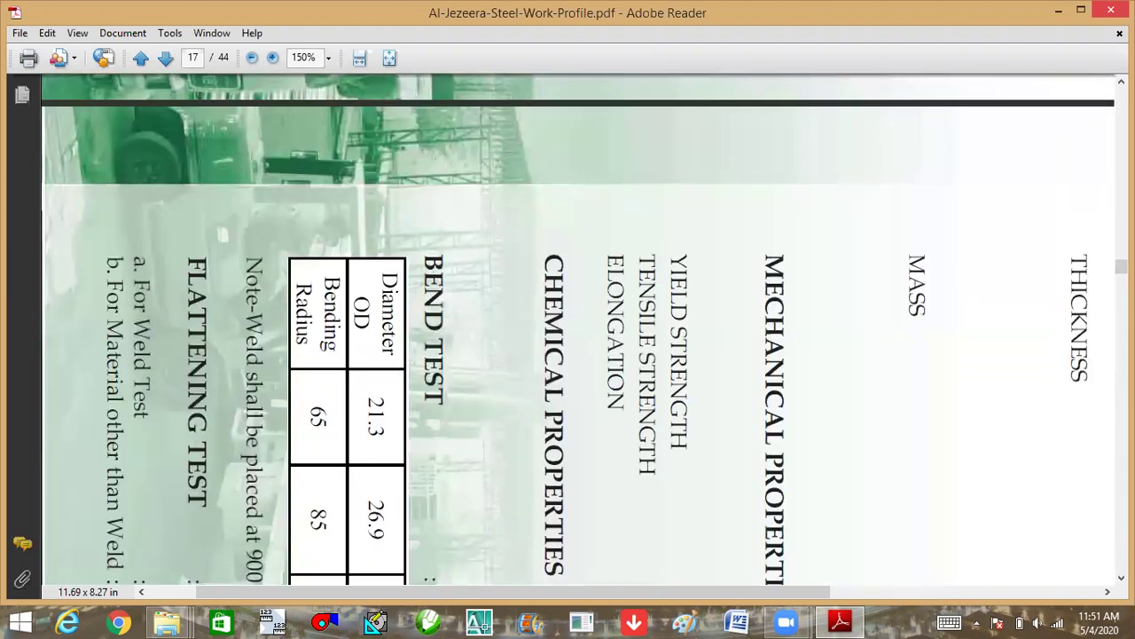
mouse_move(1133, 1)
click(1111, 10)
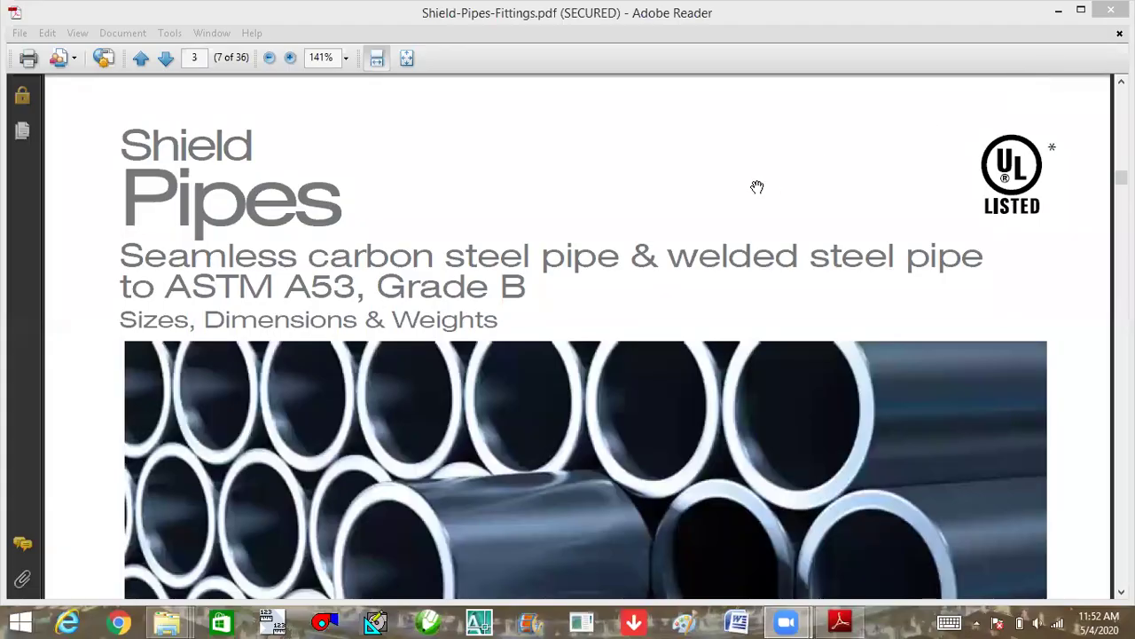
Scroll Shield-Pipes-Fittings.pdf to page 3's ASTM A53 Schedule 10–80 table and activate the Reader window.
scroll(448, 222, down, 1)
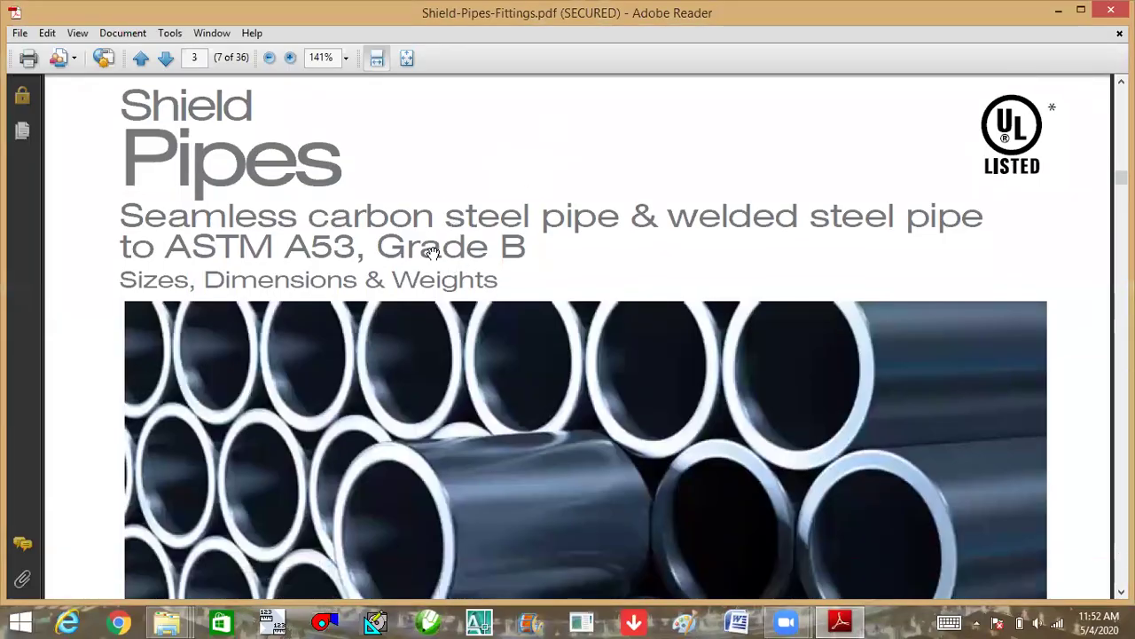
scroll(433, 255, down, 2)
scroll(433, 255, down, 1)
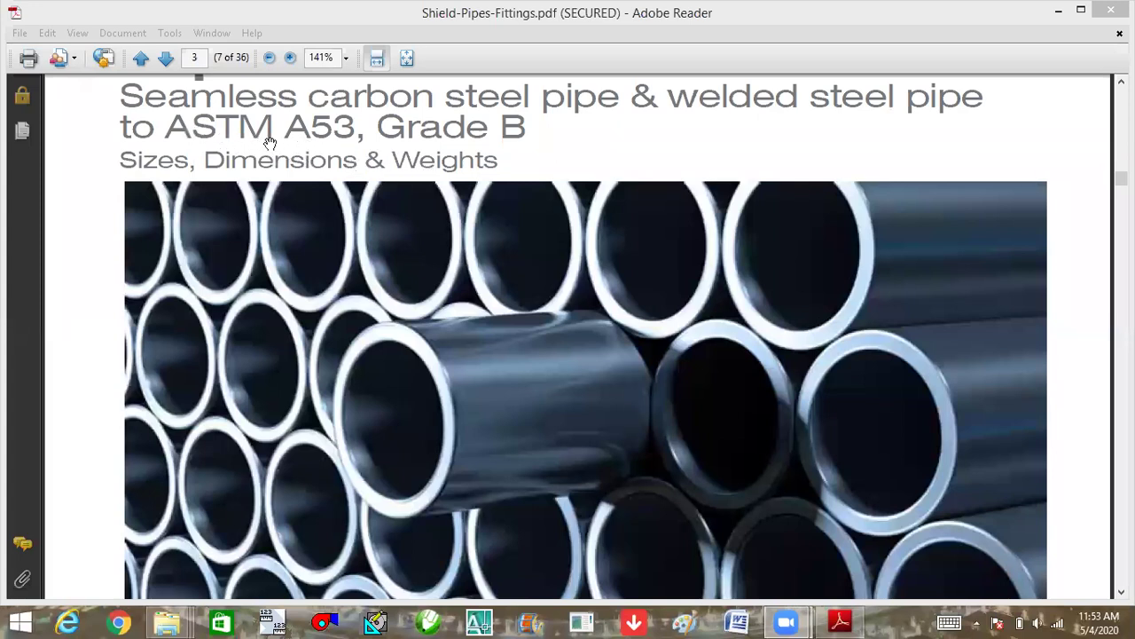
click(518, 205)
Scroll down the ASTM A53 pipe table and dismiss the site-updated notification.
scroll(518, 205, down, 3)
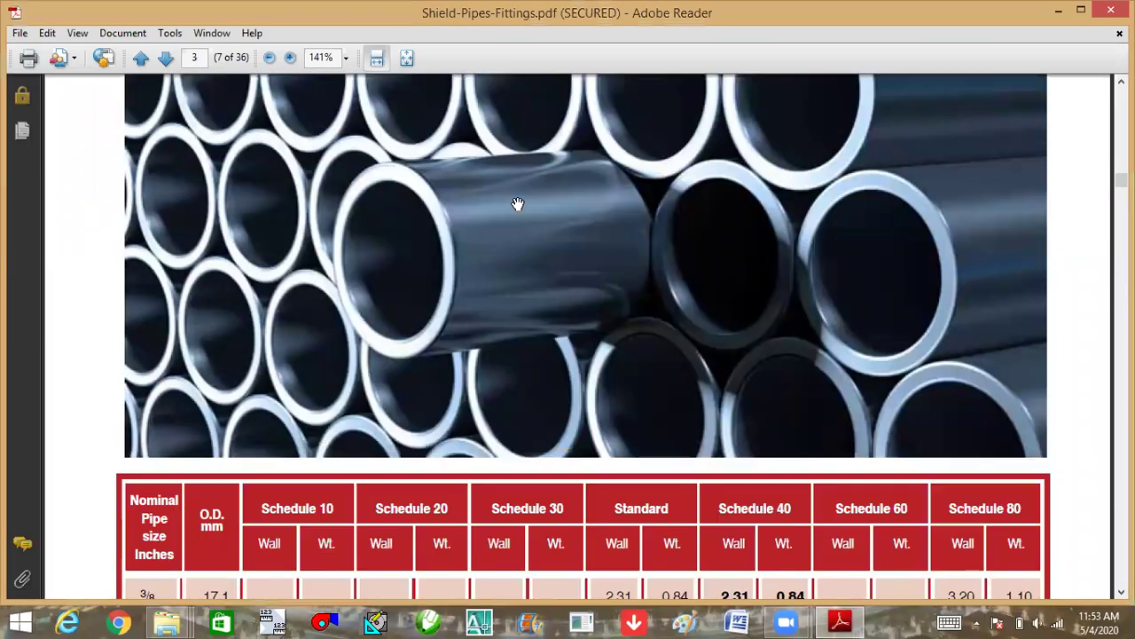
scroll(518, 205, down, 3)
scroll(518, 205, down, 3)
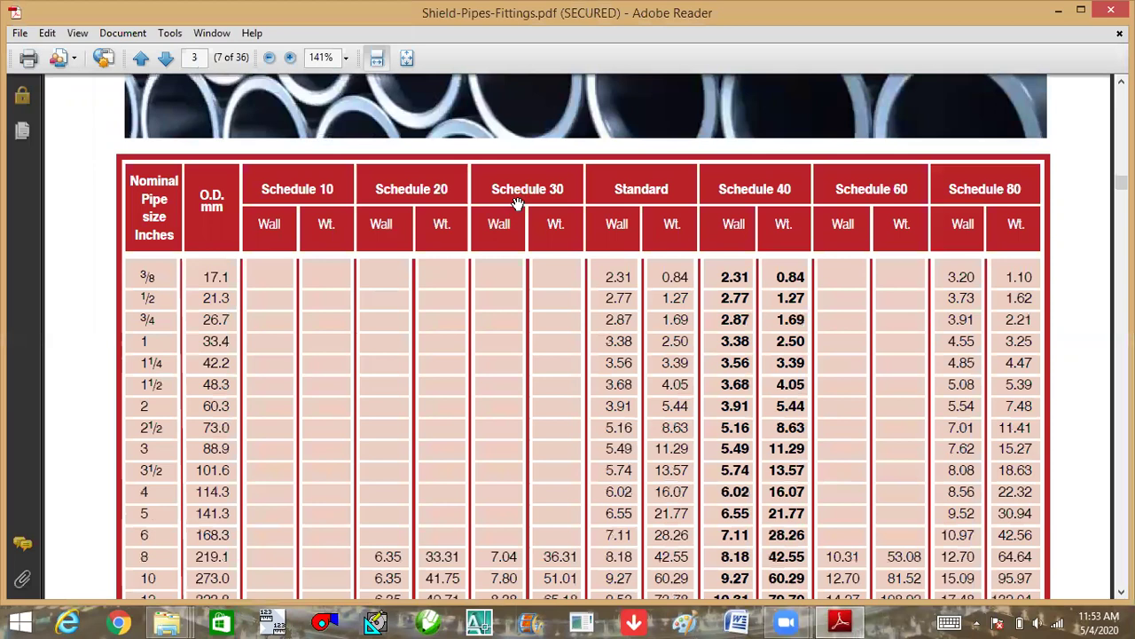
scroll(518, 205, down, 2)
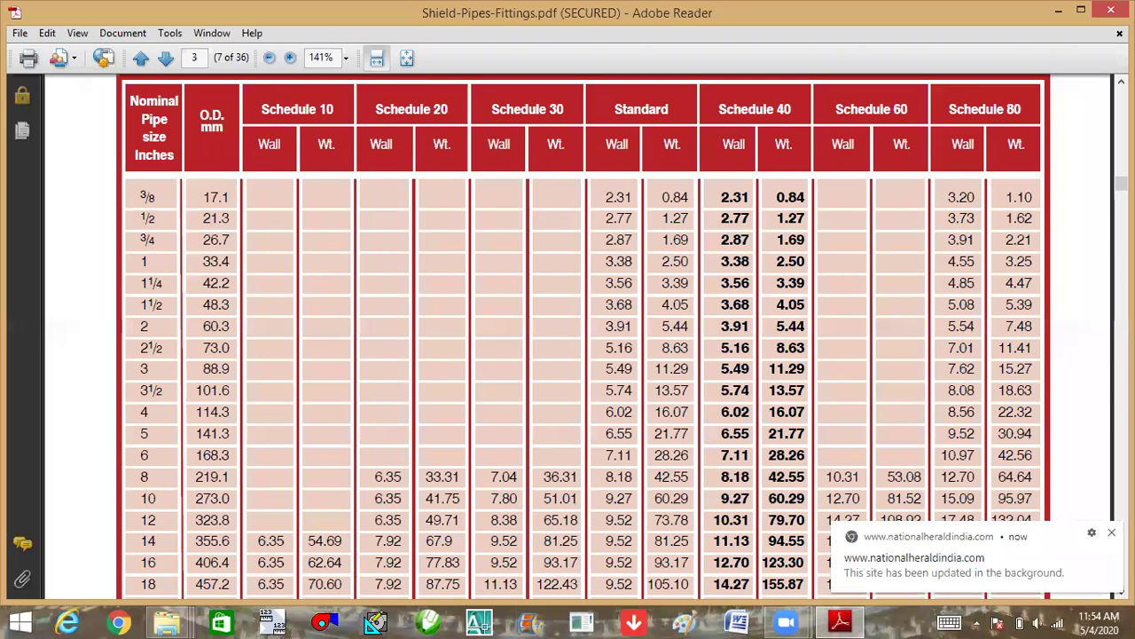
click(1111, 532)
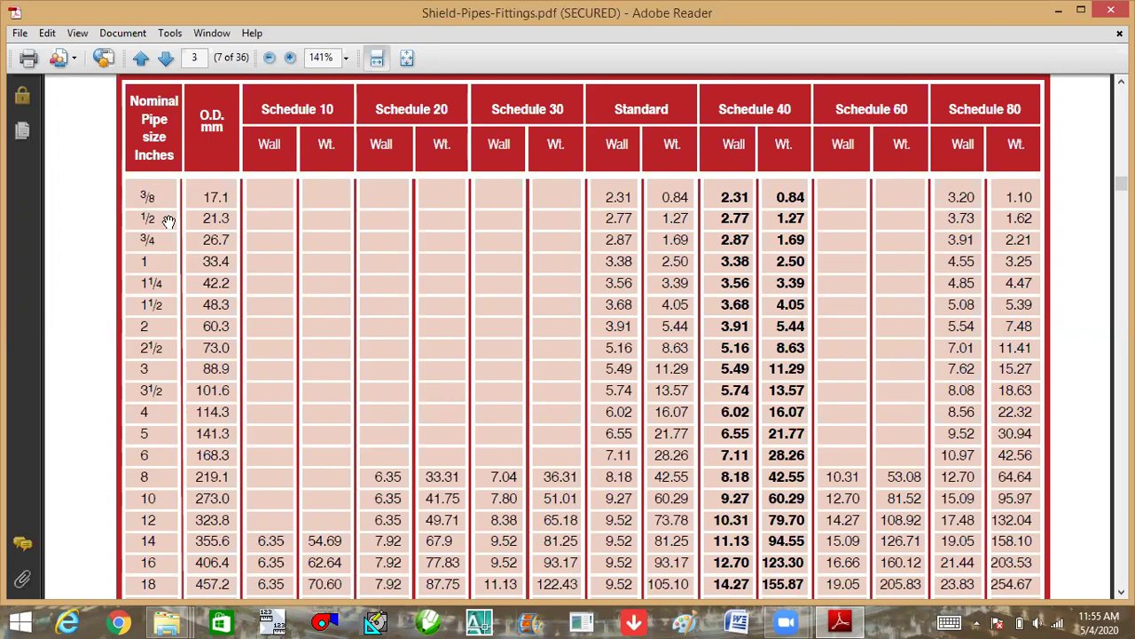
Scroll to show the Schedule 40 and 80 header row, then switch to Word.
scroll(155, 243, down, 1)
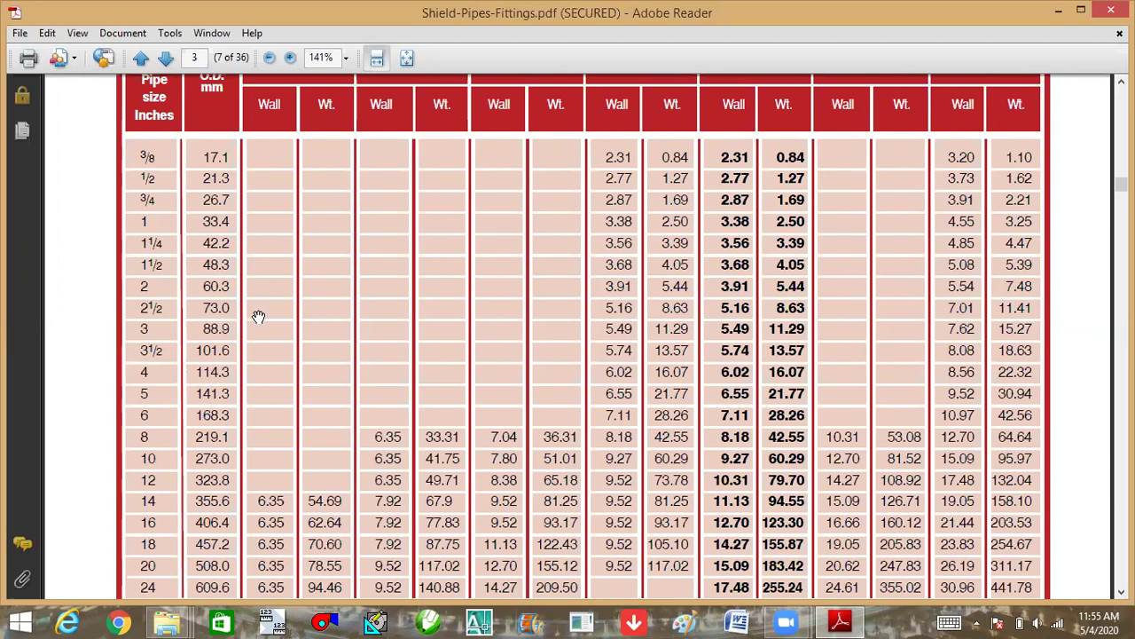
scroll(182, 373, down, 1)
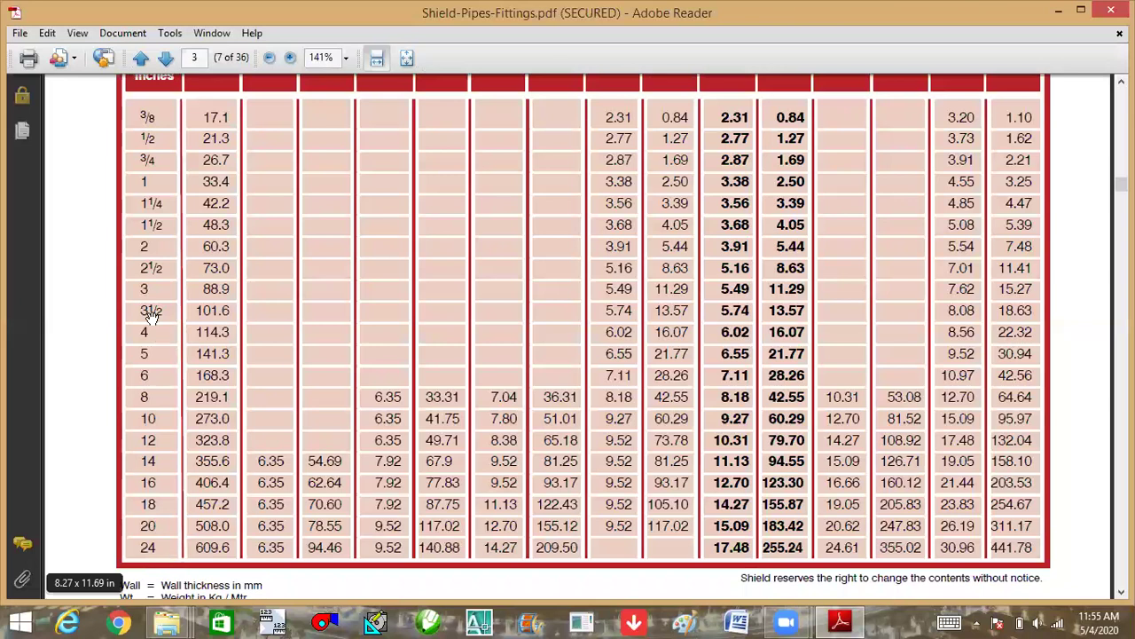
scroll(209, 219, up, 1)
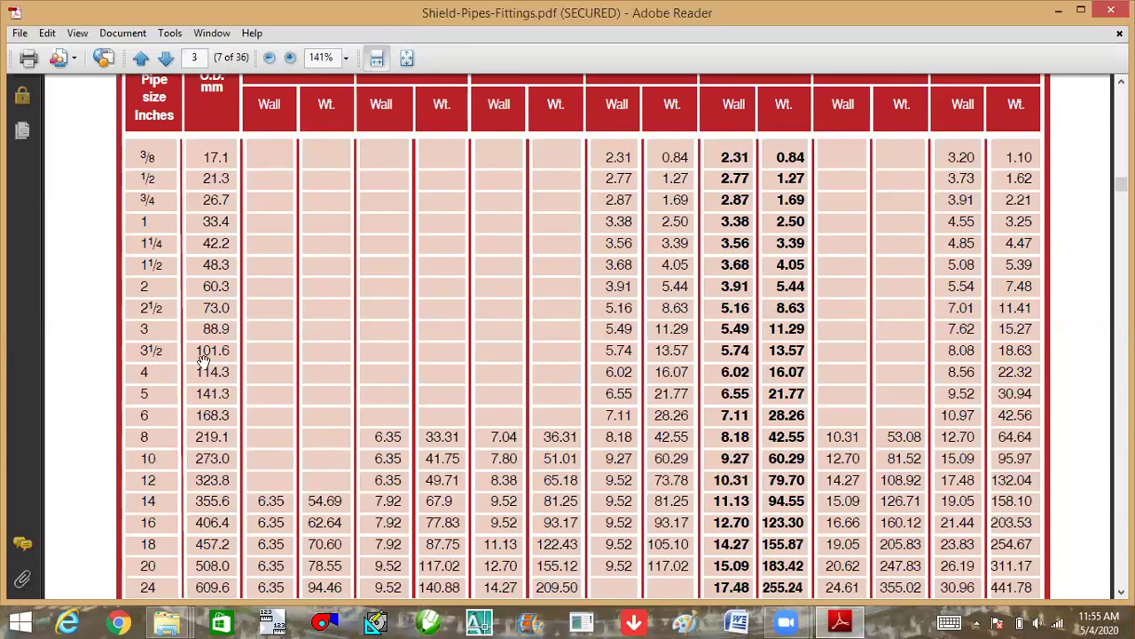
mouse_move(801, 621)
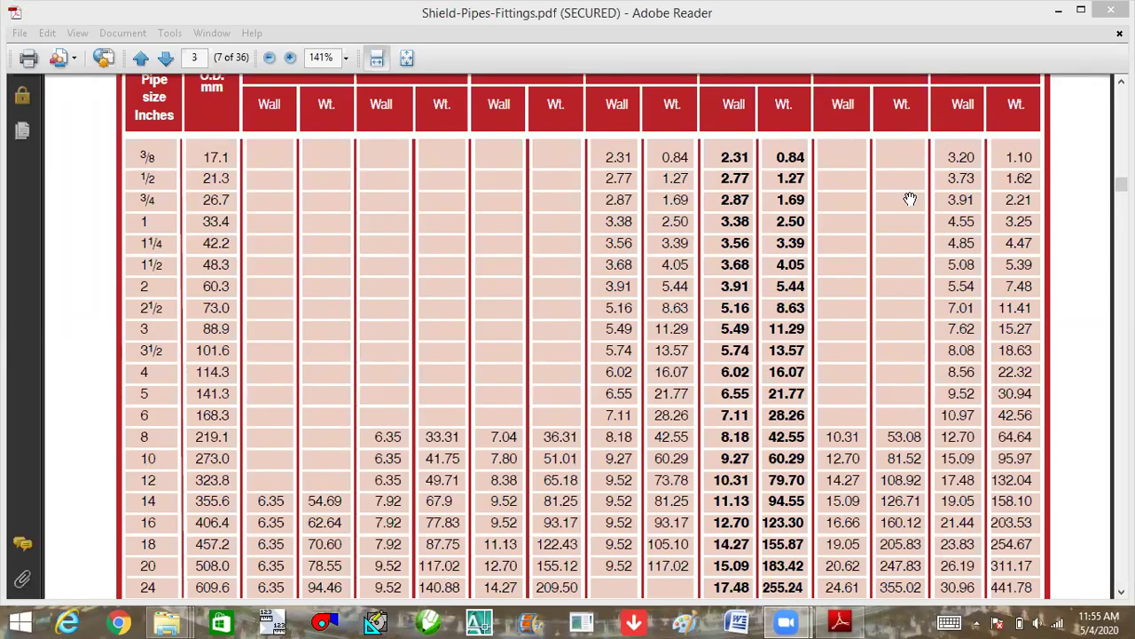
scroll(364, 247, up, 1)
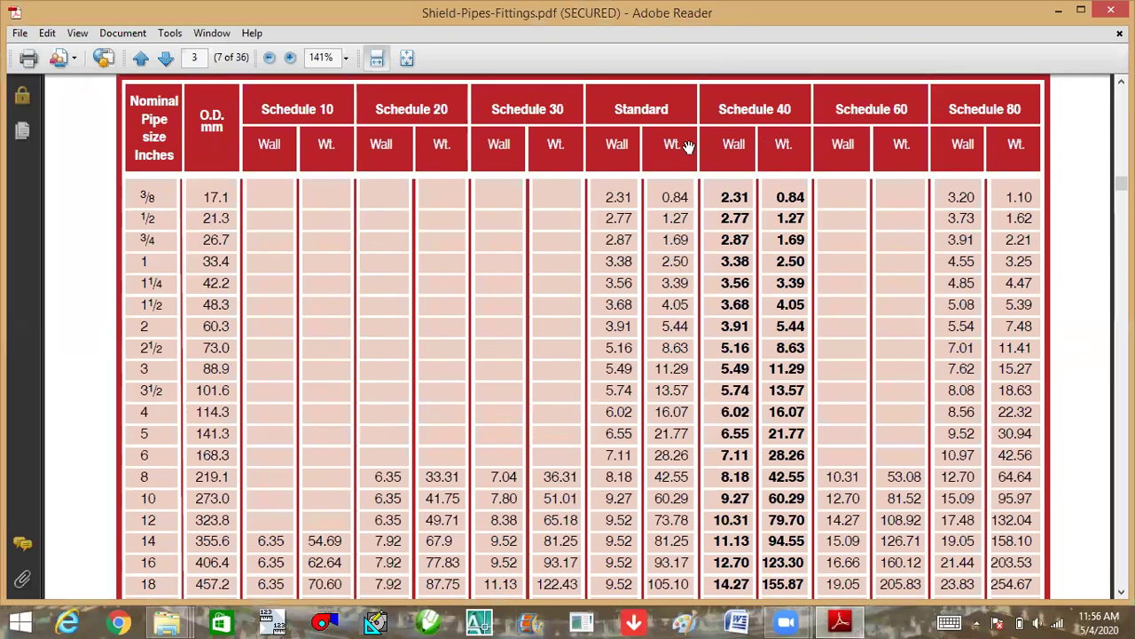
scroll(743, 137, down, 1)
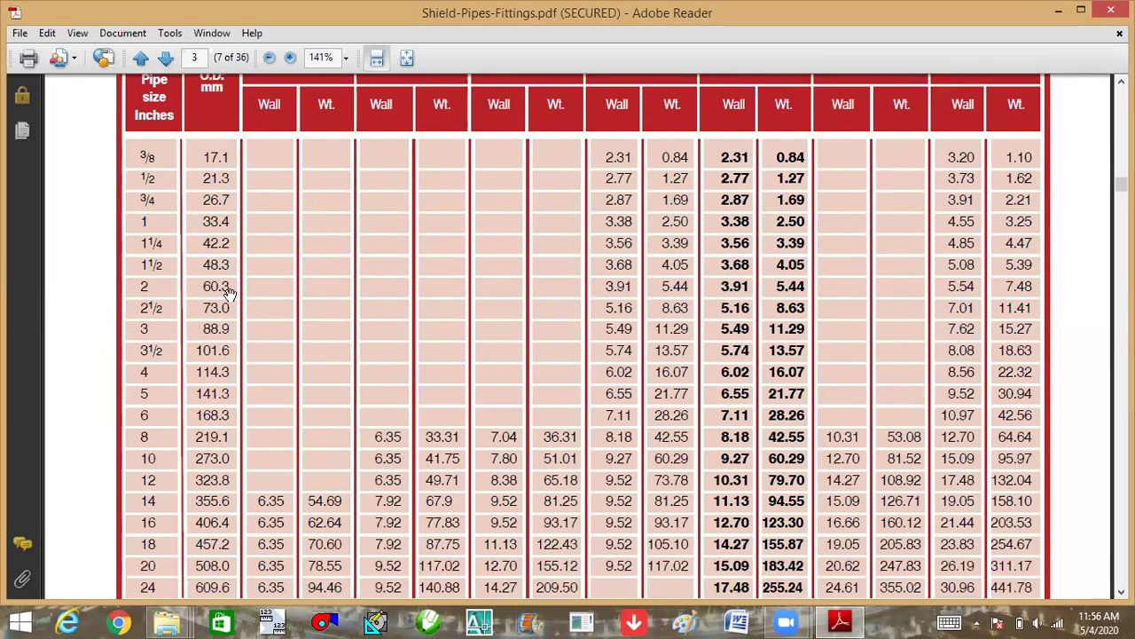
scroll(230, 293, up, 1)
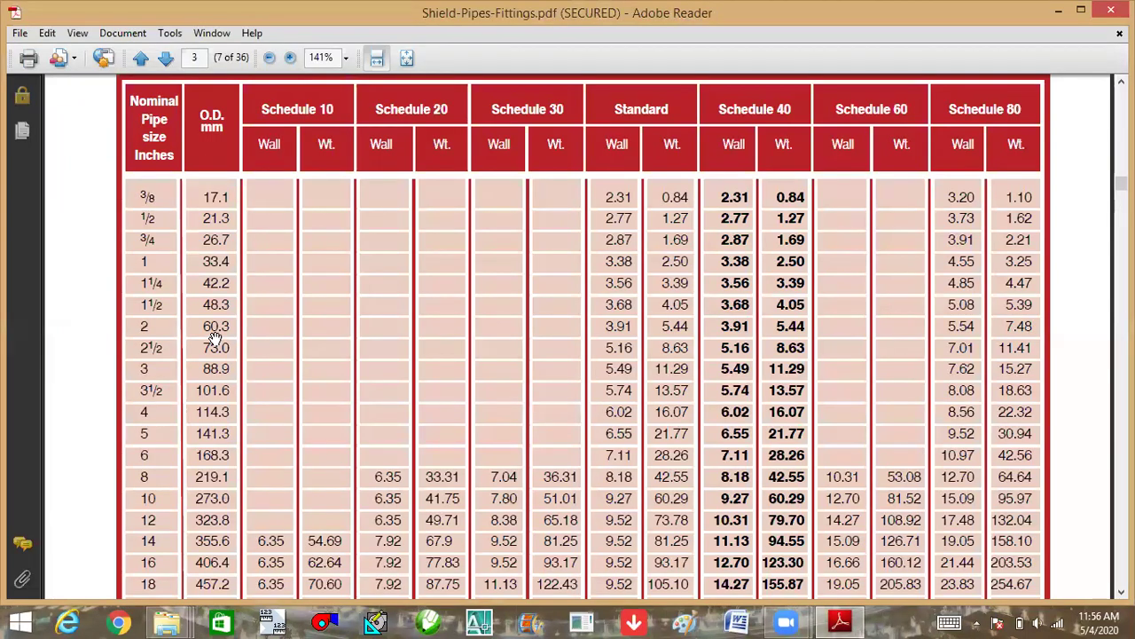
click(726, 620)
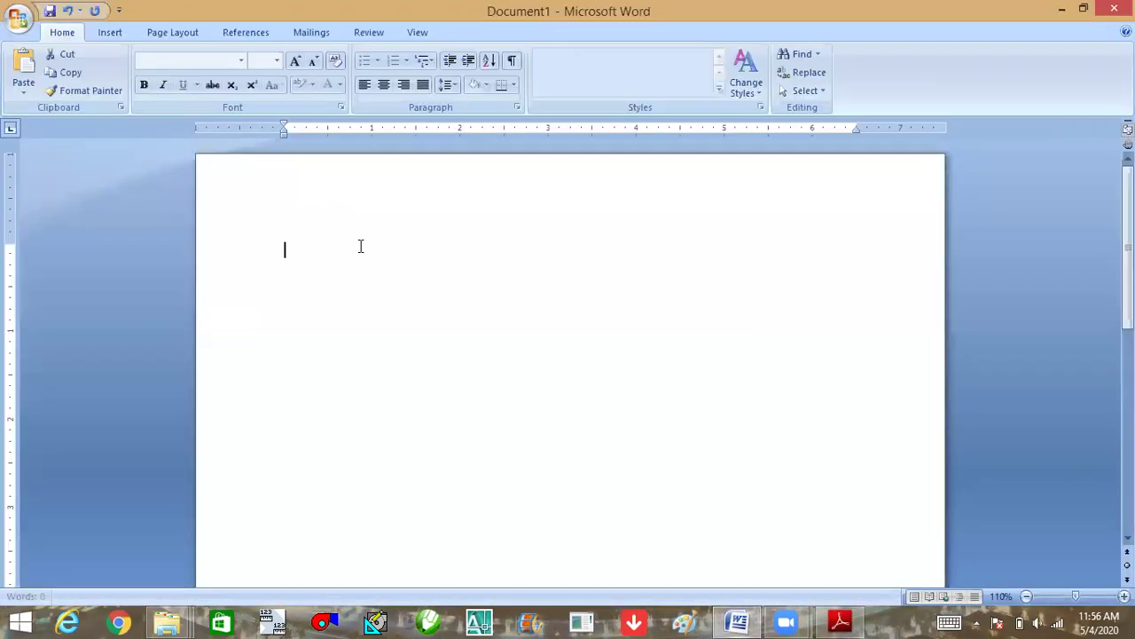
Type the line 'O/D = 60mm' in the Word document.
text(60.3)
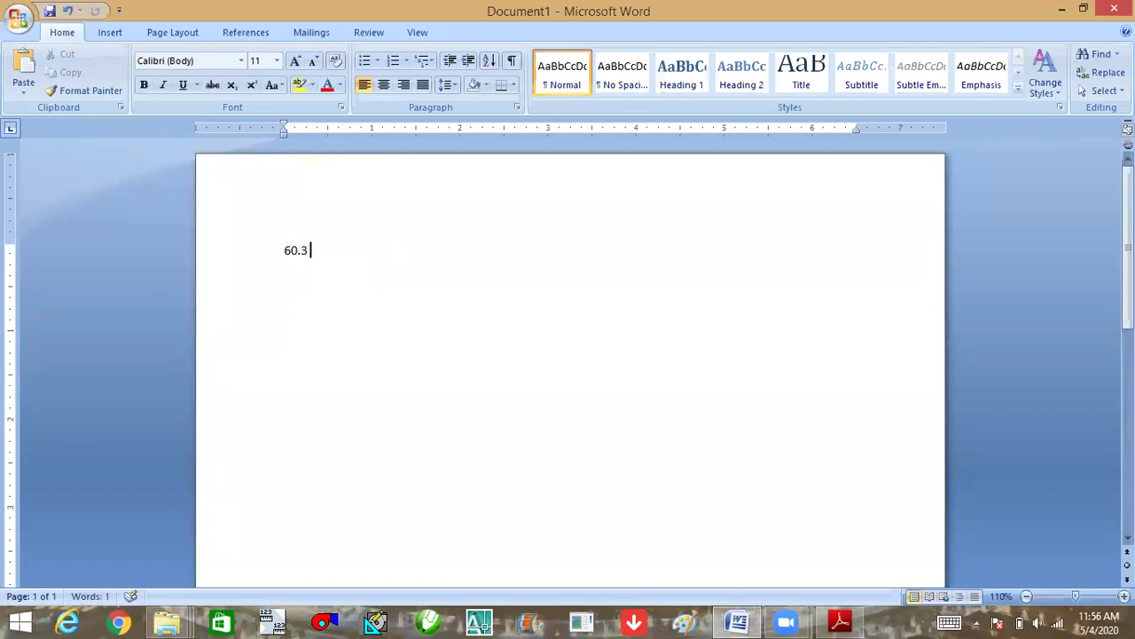
click(284, 250)
text(O)
text(/D )
text(=)
key(Delete)
key(Delete)
text(mm)
Make all the text 18 pt, then return to Adobe Reader.
key(ctrl+a)
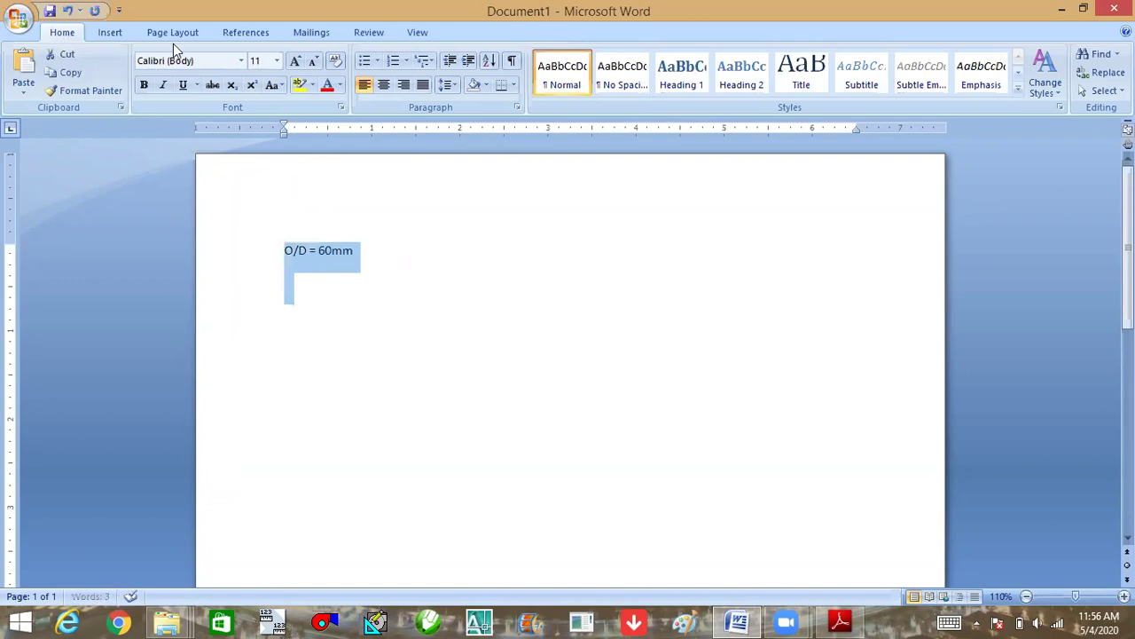
click(277, 60)
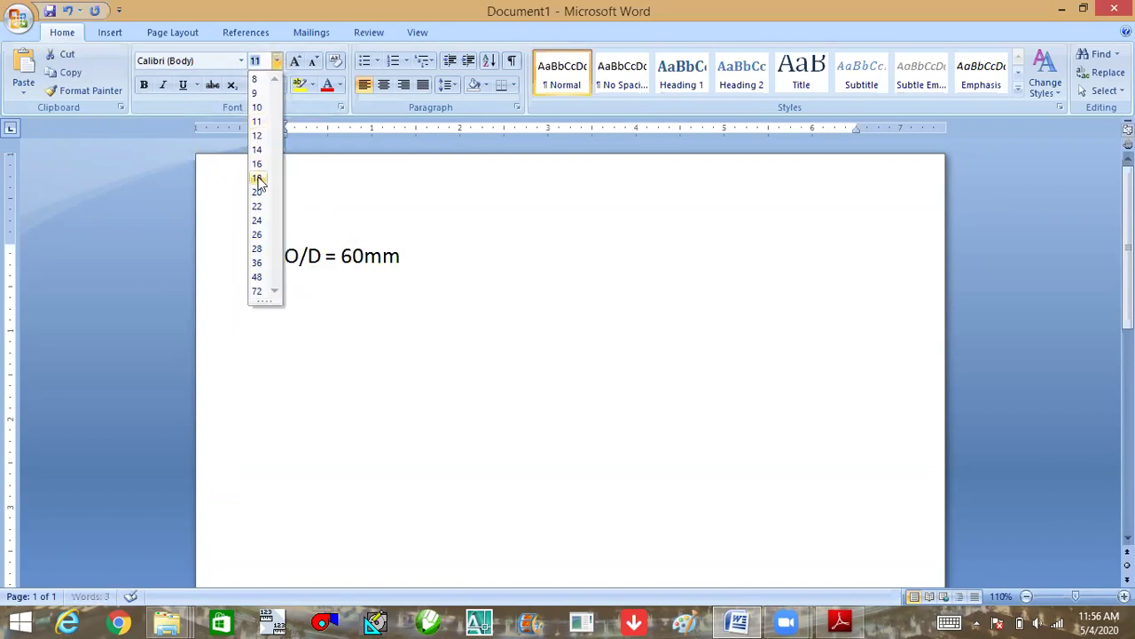
click(258, 180)
click(449, 281)
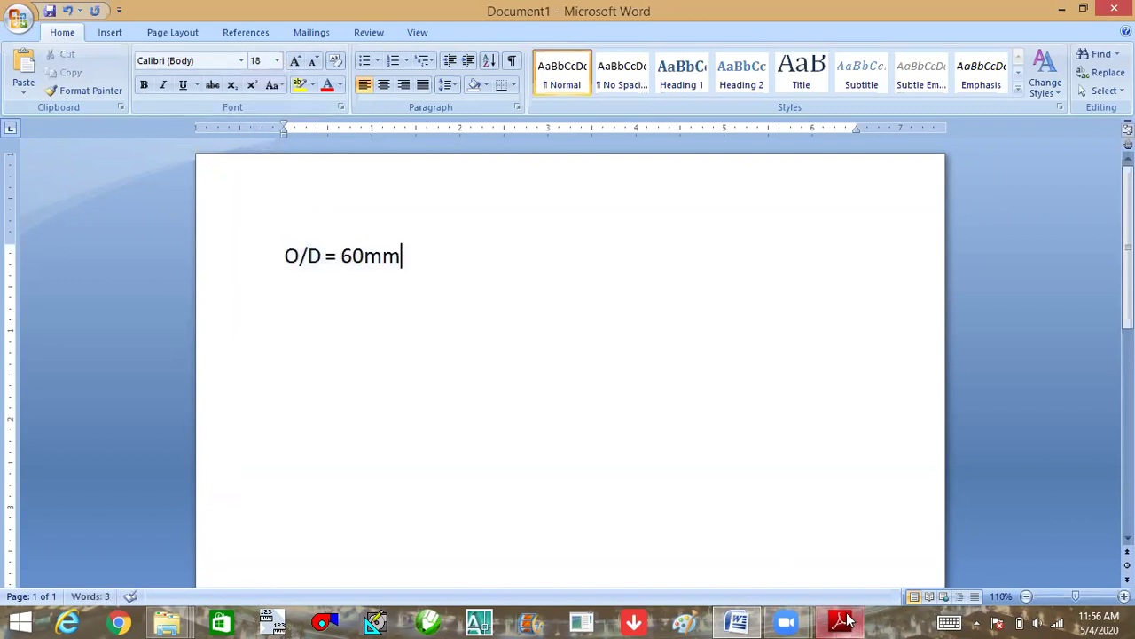
click(842, 621)
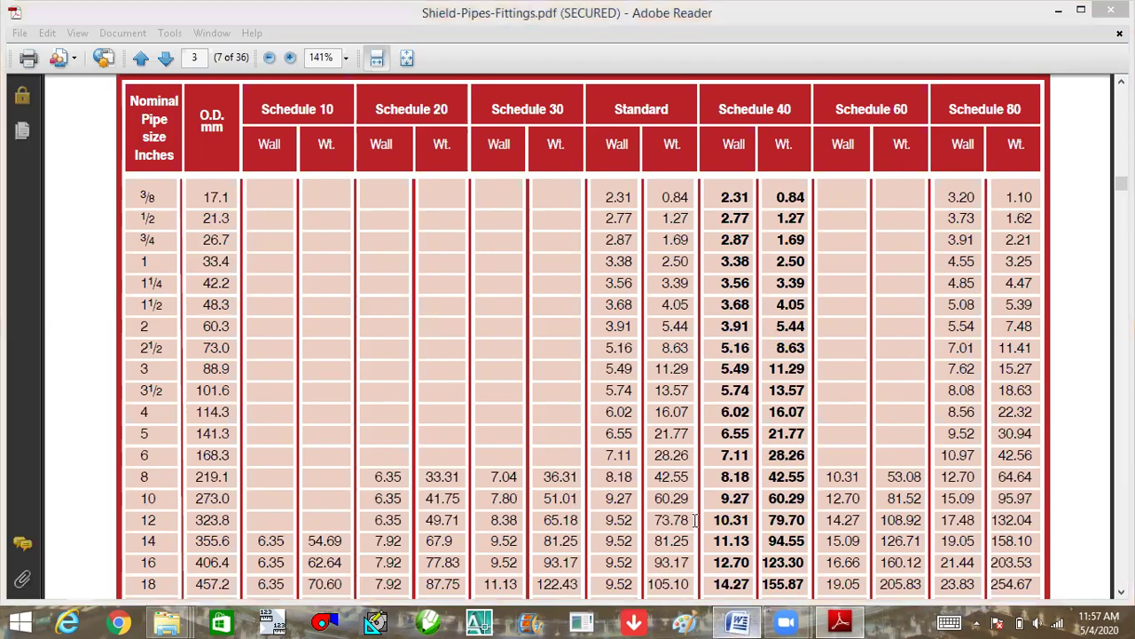
Add the line 'w = s = 3.91mm' below the O/D line, checking the wall thickness in Reader.
key(alt+Tab)
key(Return)
text(w = )
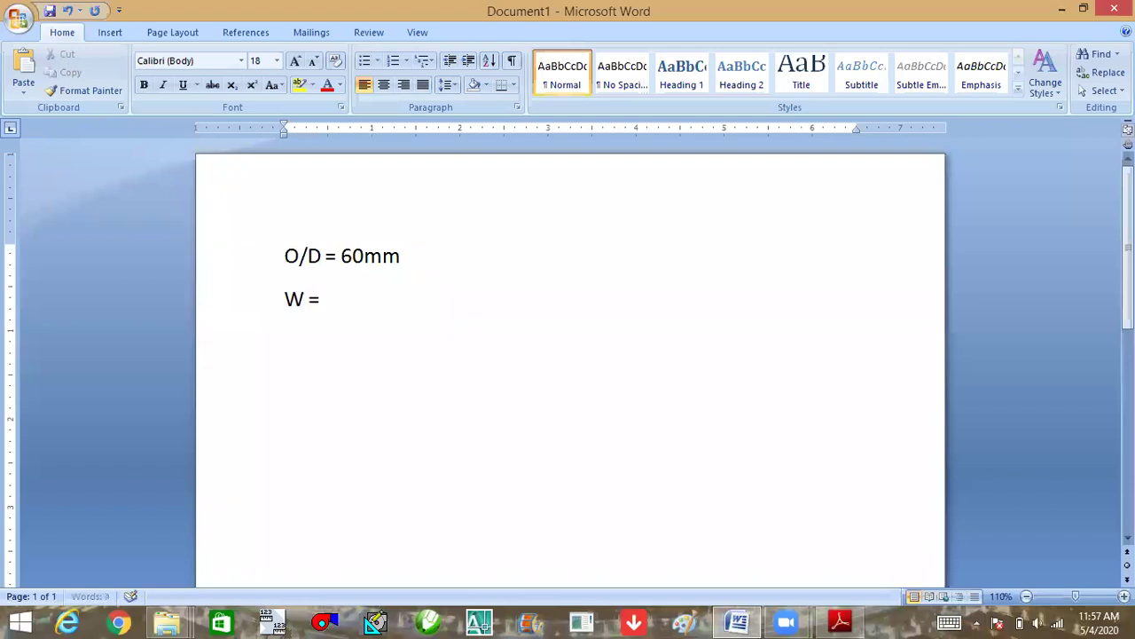
text(s =)
click(837, 620)
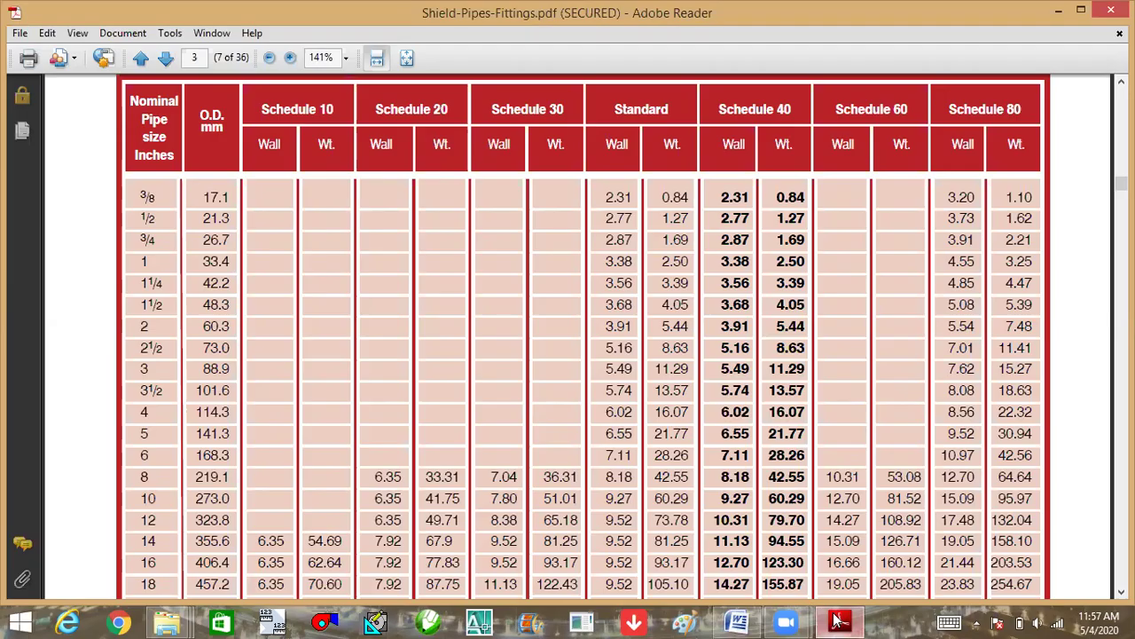
click(837, 620)
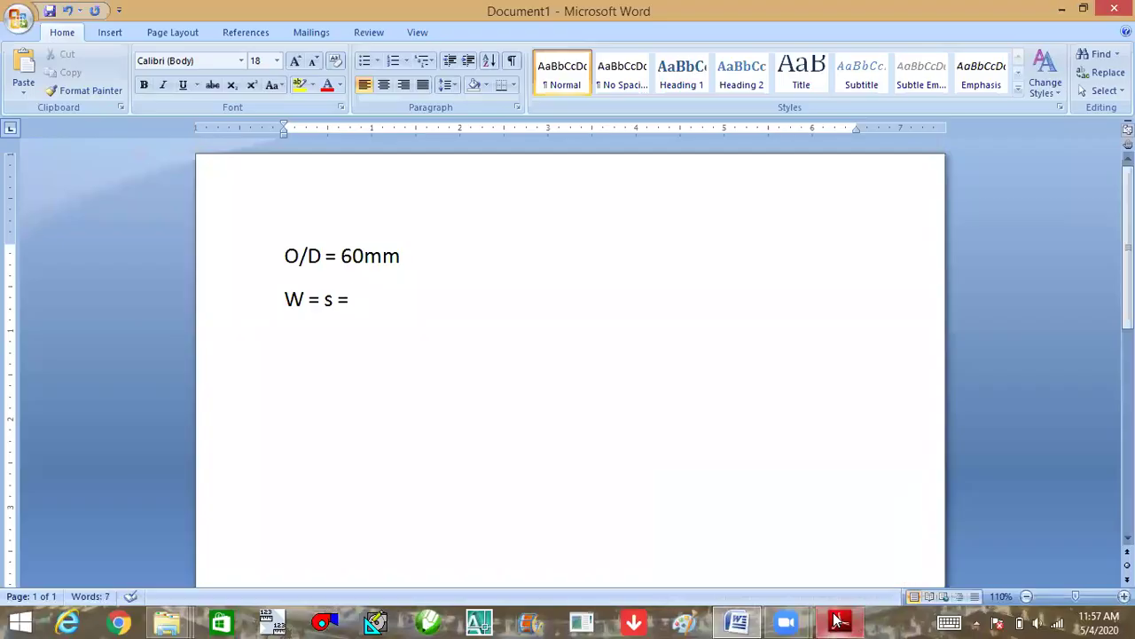
text(9)
key(Left)
key(Left)
key(Left)
text(3)
key(End)
key(BackSpace)
text(1mm)
Add the line '60 – 2 X 3.91 =' beneath it after checking the pipe table.
key(Return)
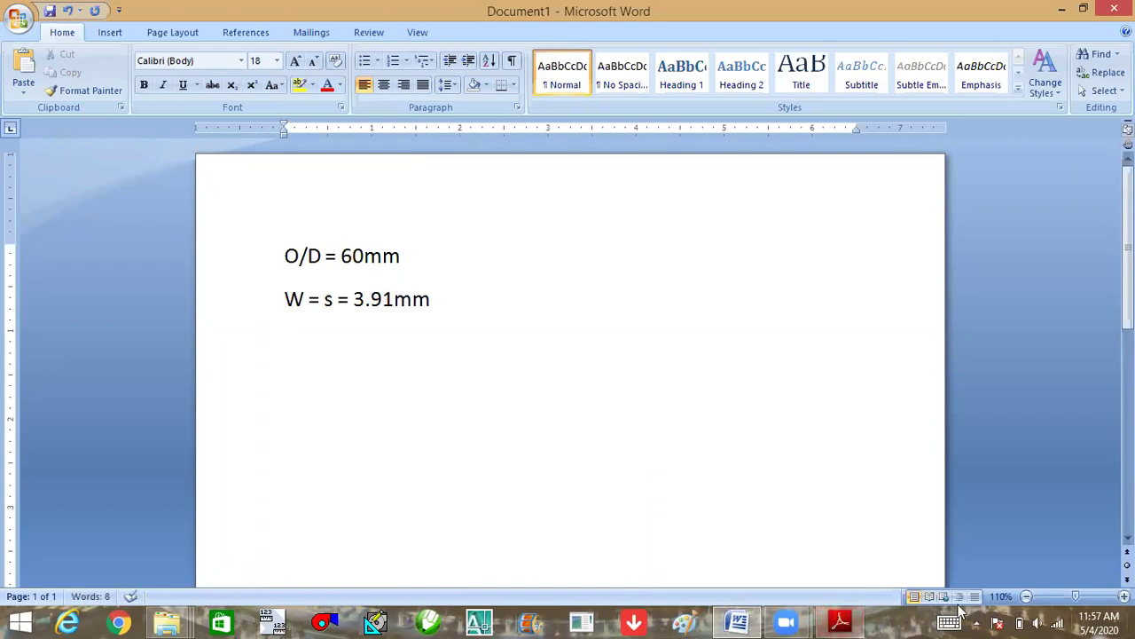
mouse_move(840, 621)
click(786, 524)
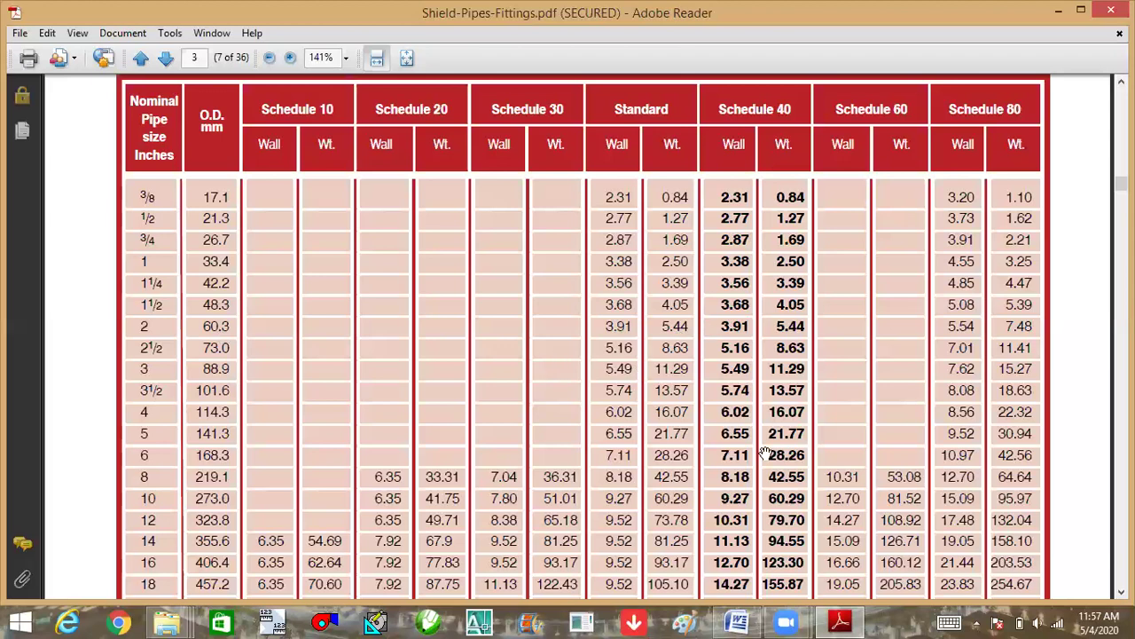
click(737, 621)
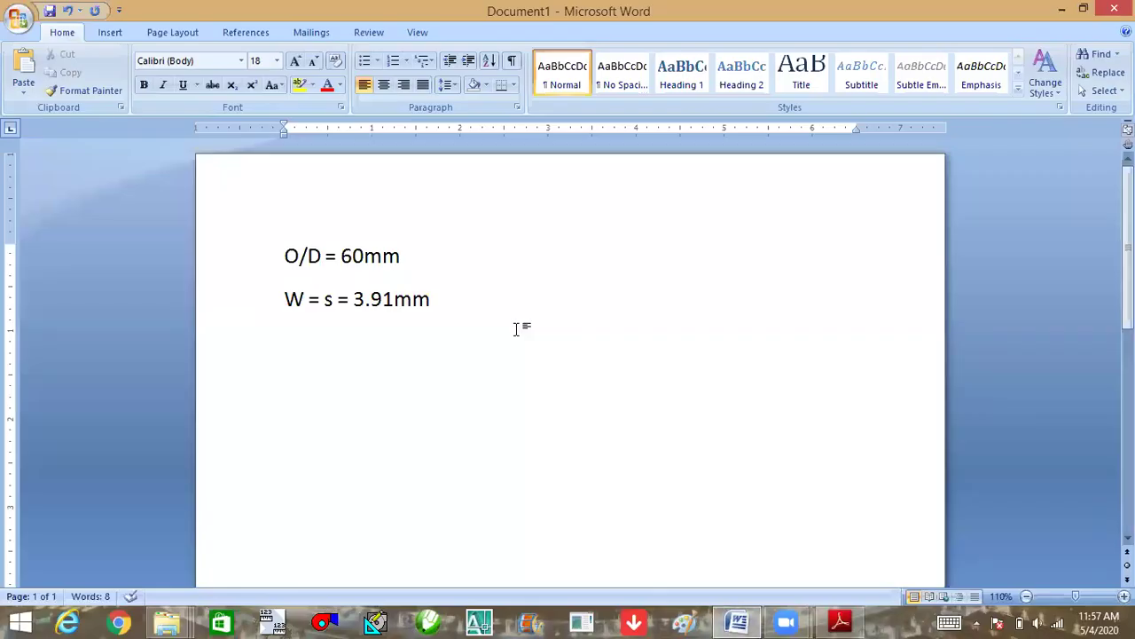
text(60 – 3.91)
key(Left)
key(Left)
key(Left)
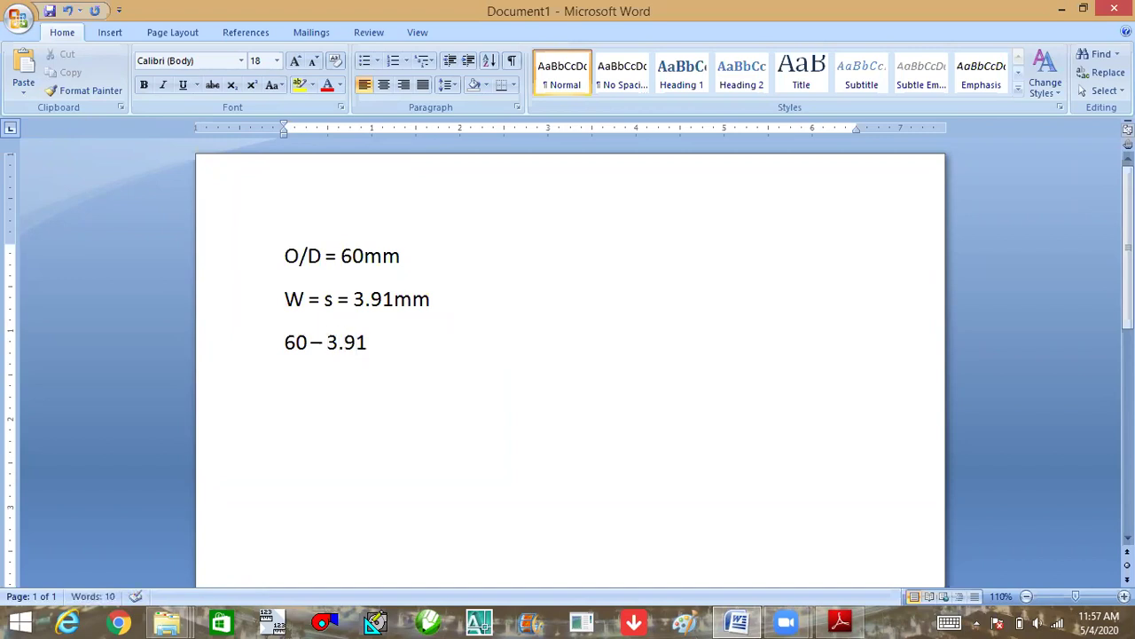
text(2X)
key(Left)
key(Right)
click(424, 338)
text(=)
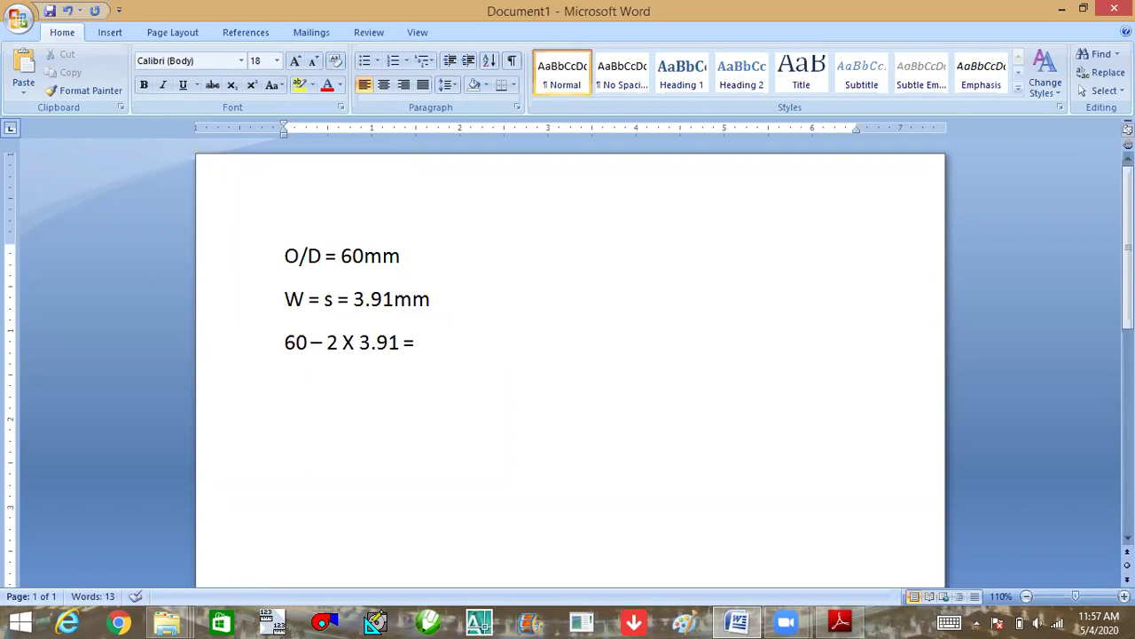
Launch Calculator and compute 2 × 3.91 = 7.82, then 60 − 7.82.
click(7, 621)
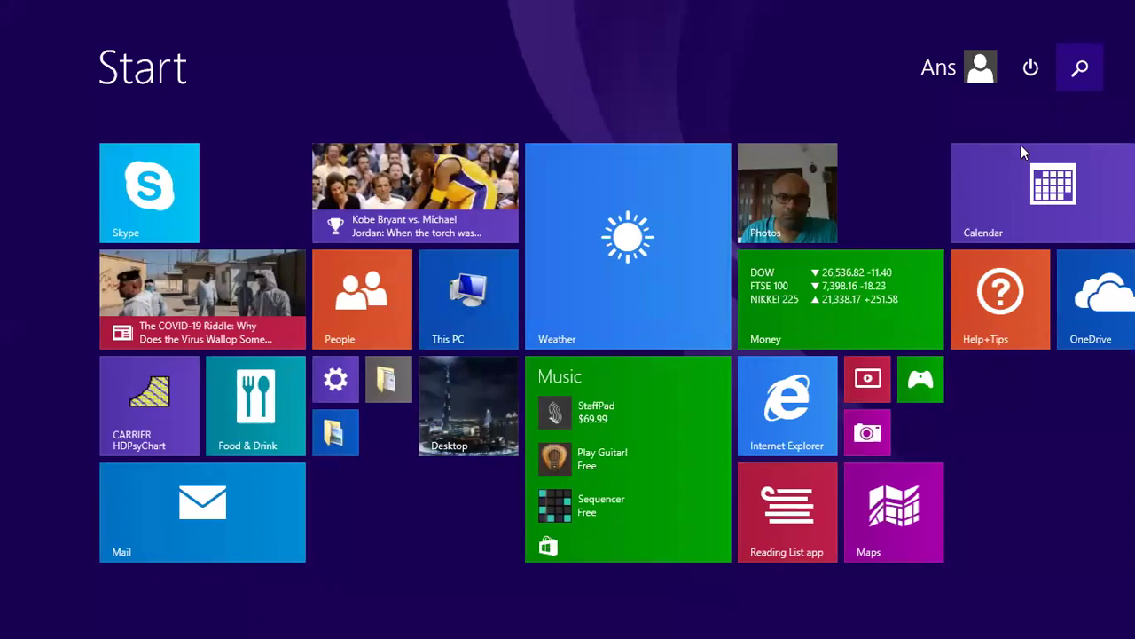
text(calculator)
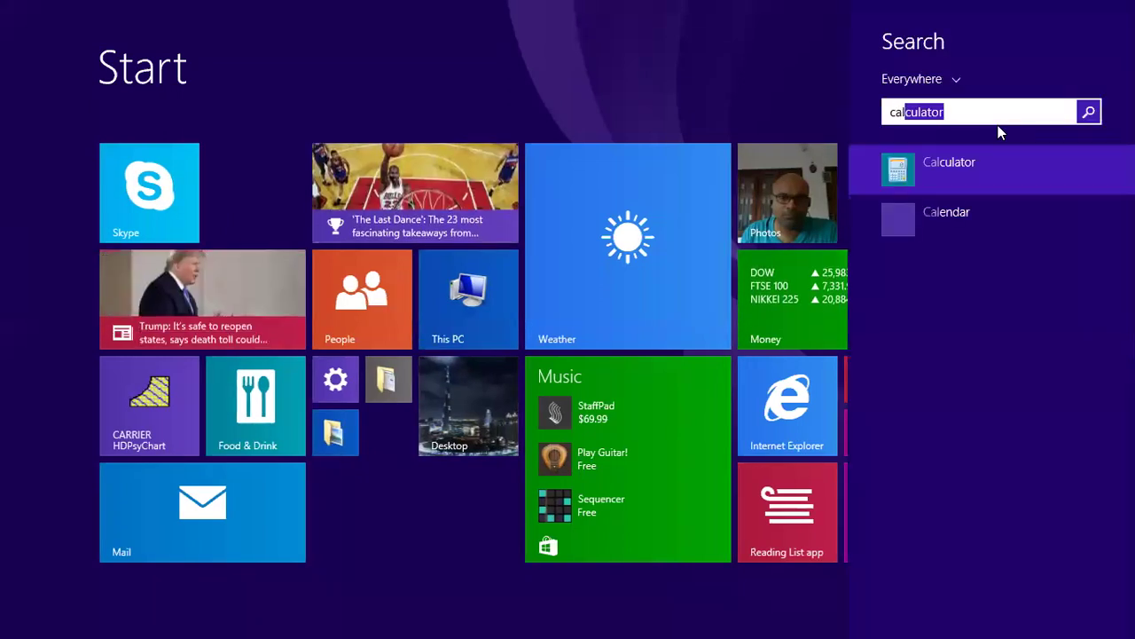
key(Return)
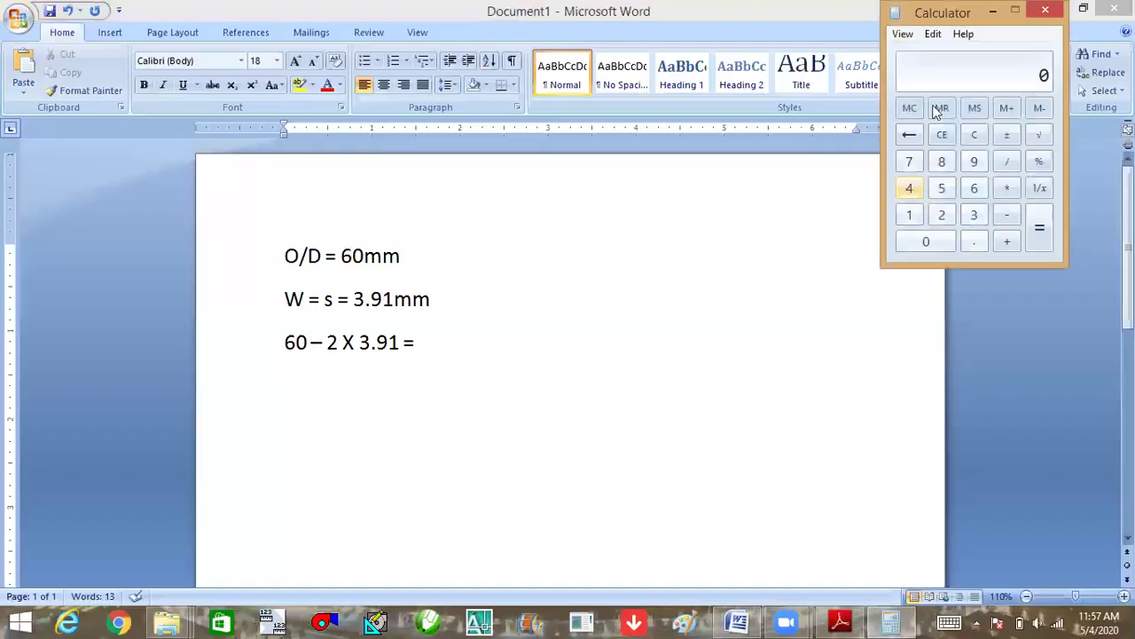
click(973, 163)
text(1)
click(942, 216)
click(1036, 233)
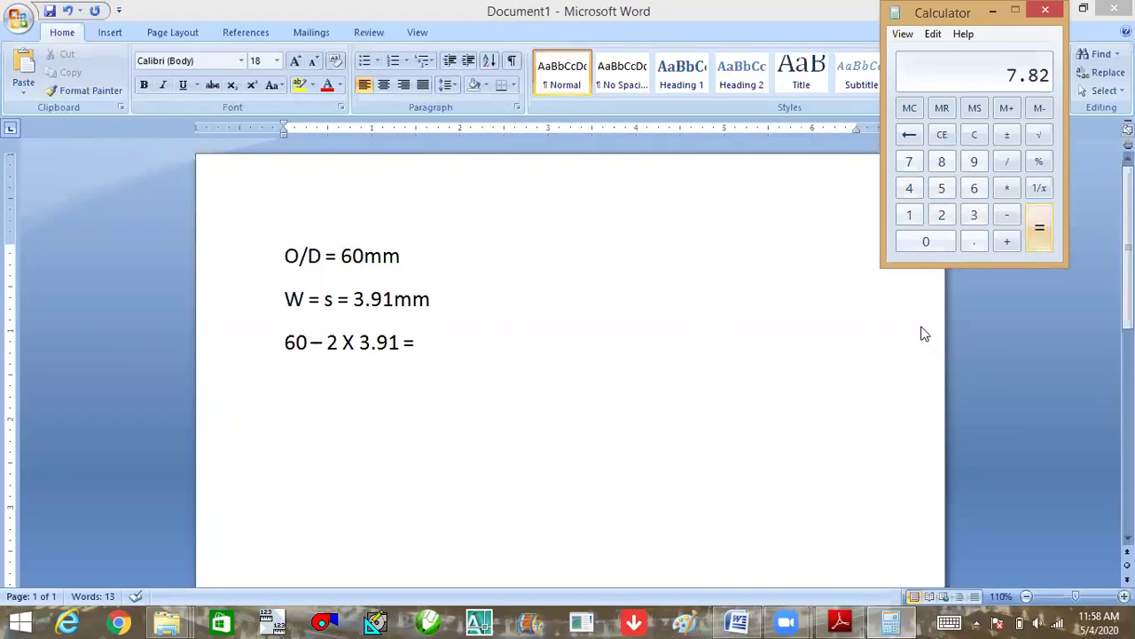
click(983, 137)
click(973, 191)
click(926, 241)
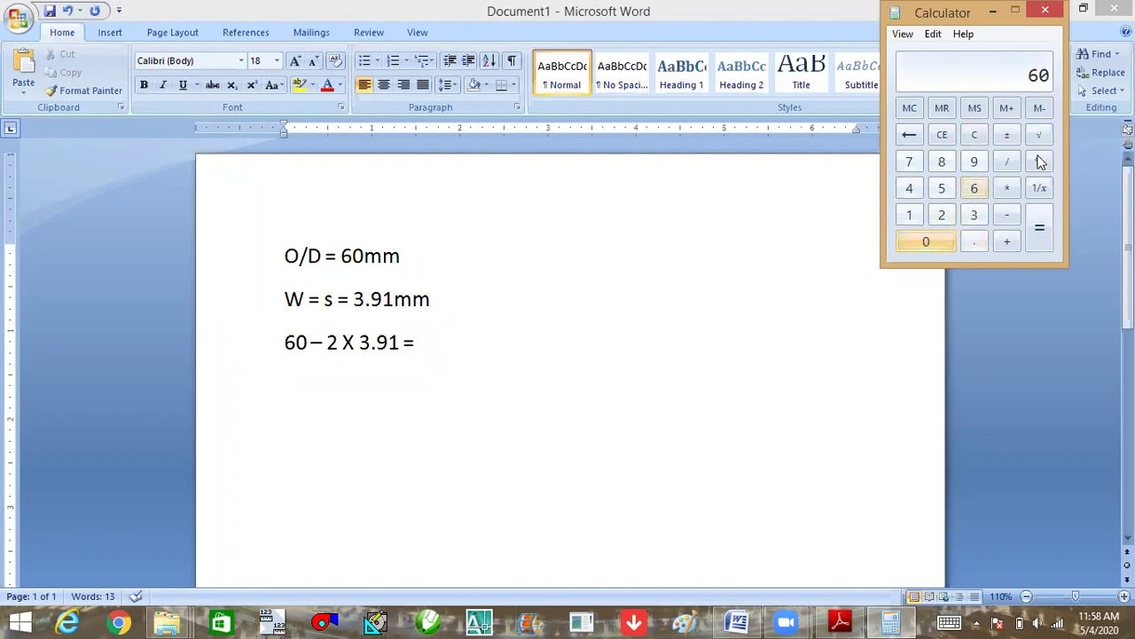
click(1012, 219)
click(910, 162)
click(973, 246)
click(941, 161)
click(941, 214)
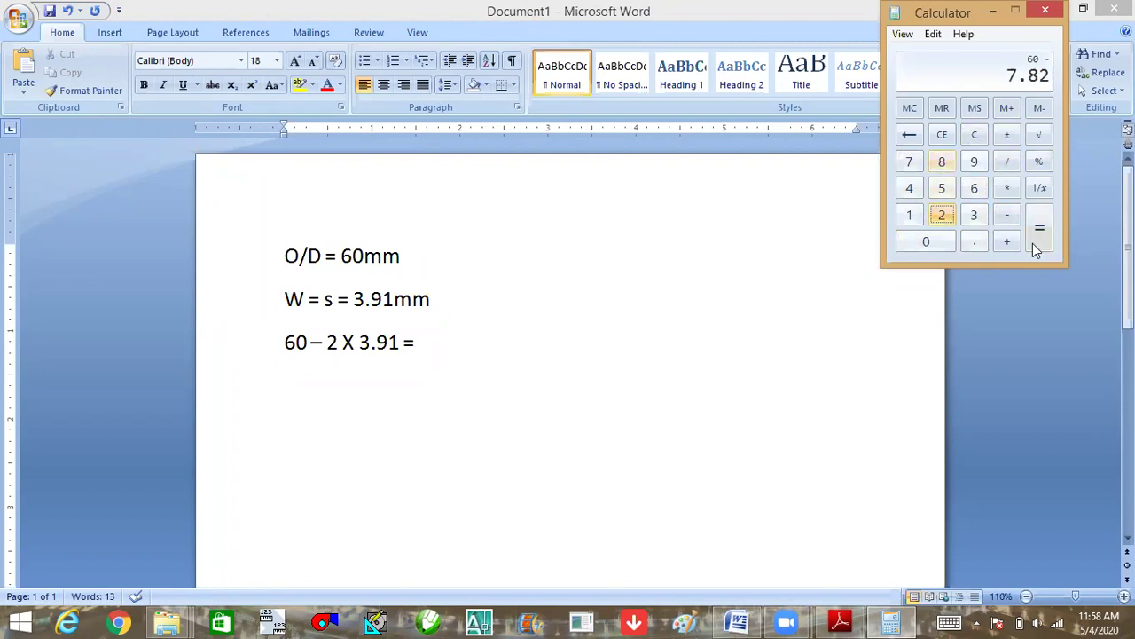
click(1042, 243)
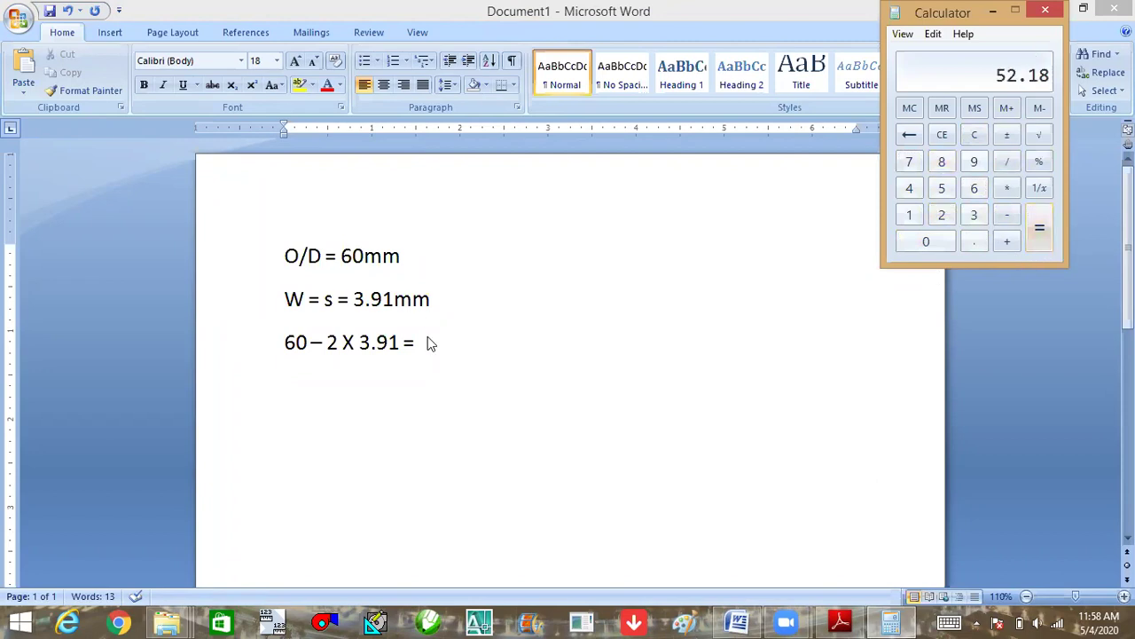
Enter the result 52.18 after the equals sign in the Word document.
click(427, 341)
click(891, 620)
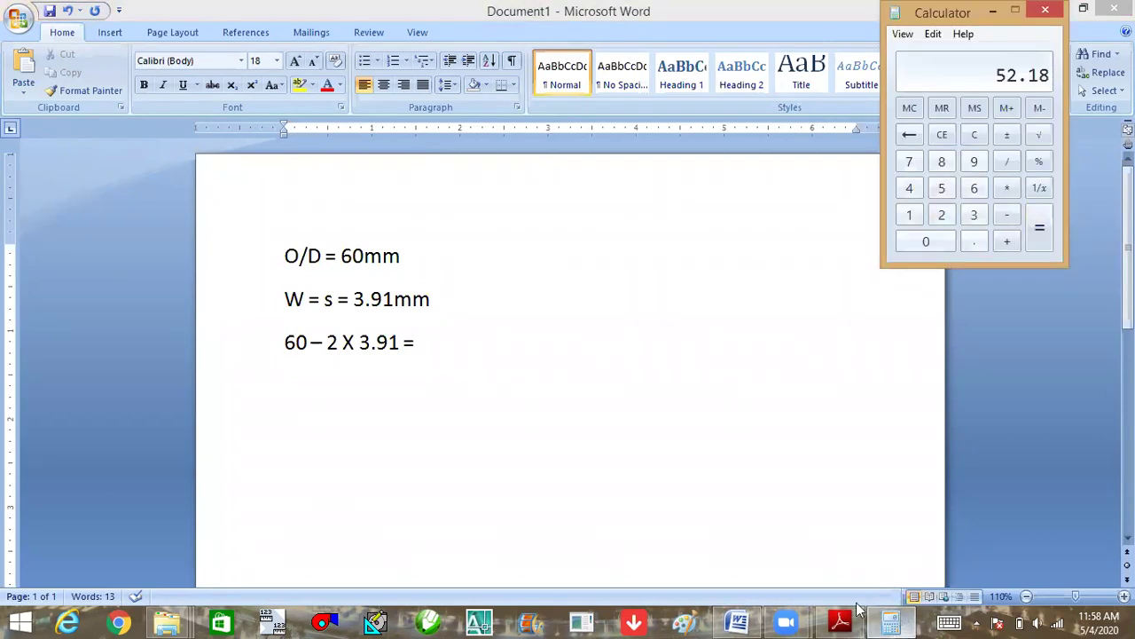
click(435, 347)
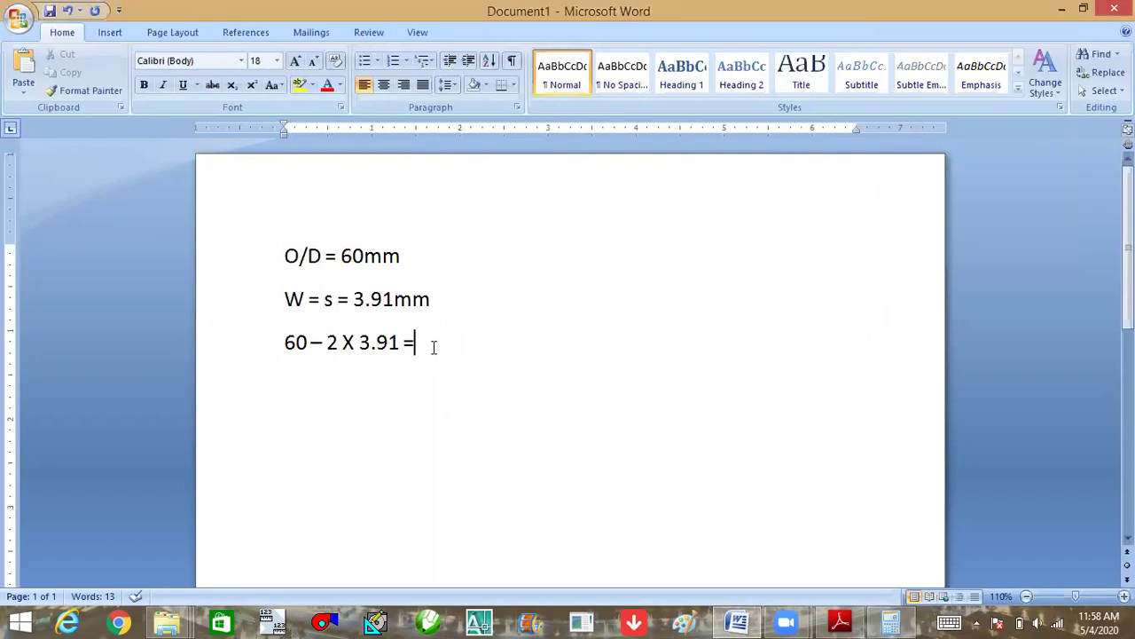
click(892, 621)
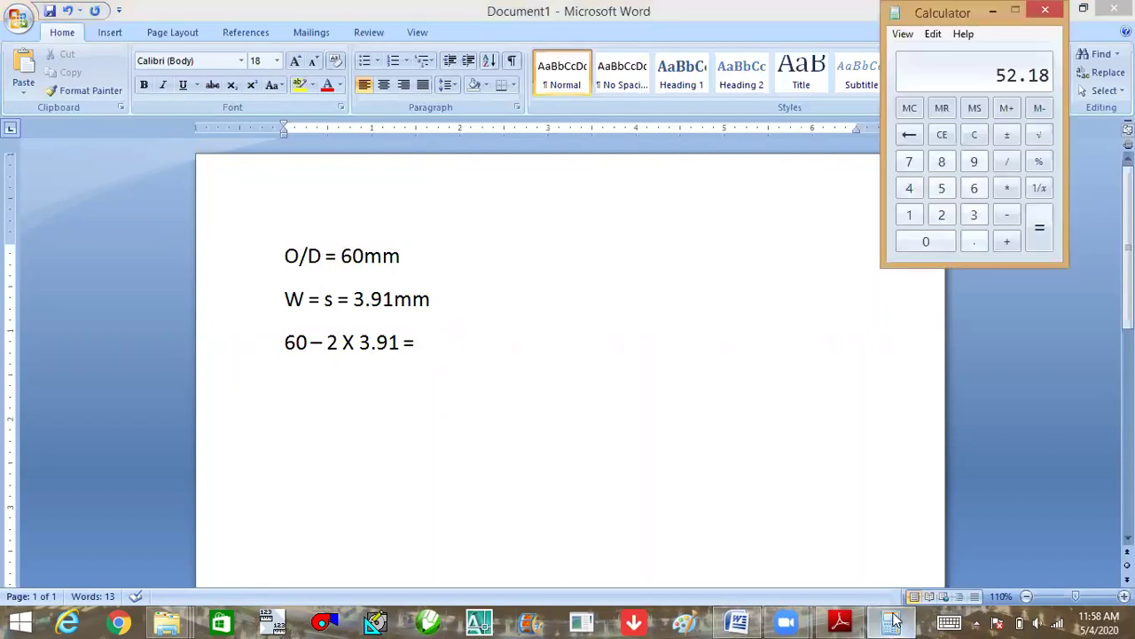
click(476, 415)
text(52.18)
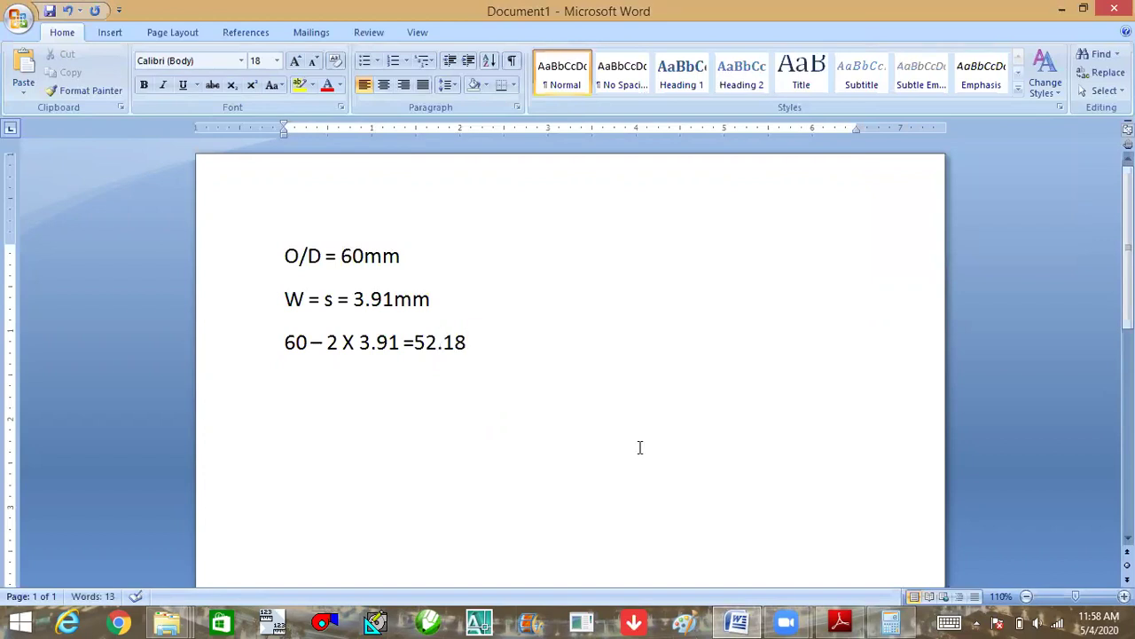
Recalculate 3.91 × 2 = 7.82 in Calculator and copy the result.
click(885, 621)
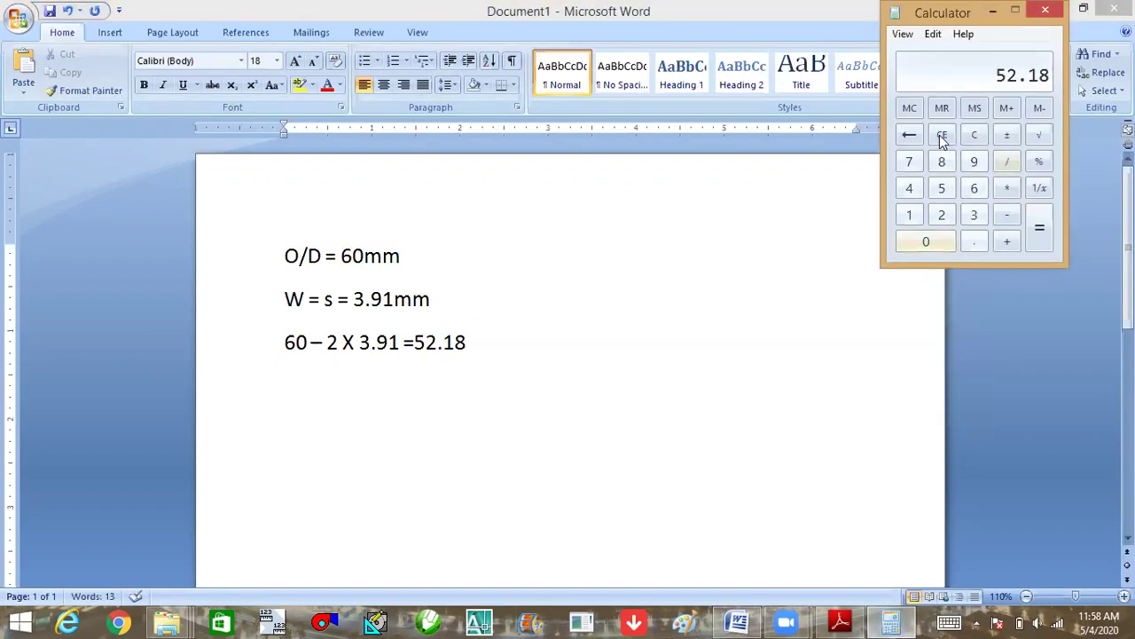
click(975, 135)
click(974, 220)
click(973, 243)
click(974, 163)
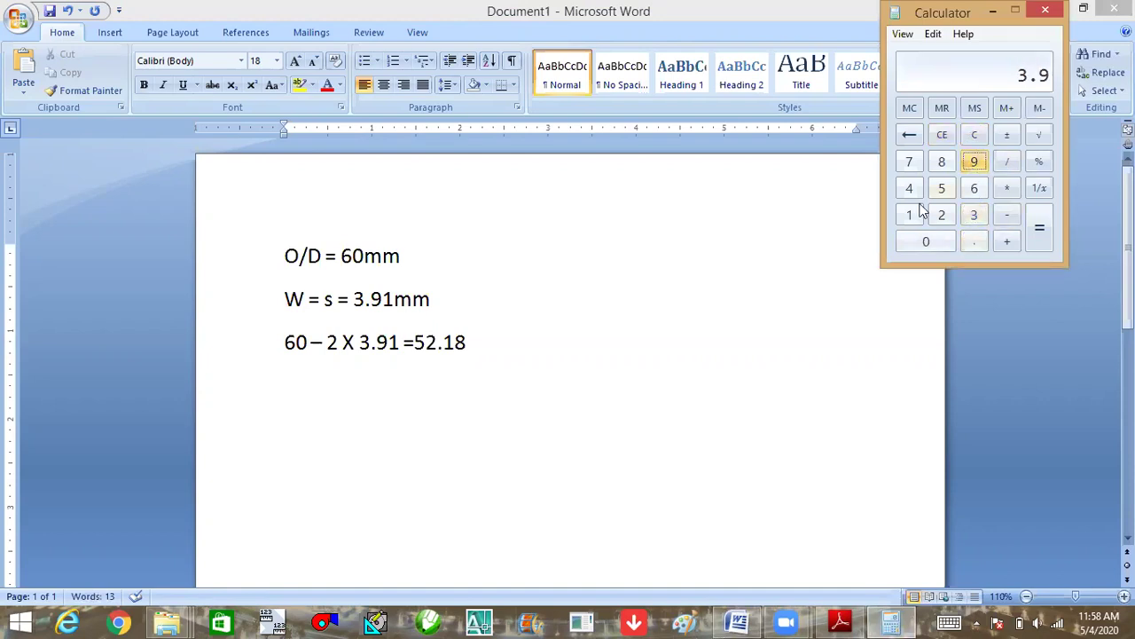
click(912, 215)
click(1008, 188)
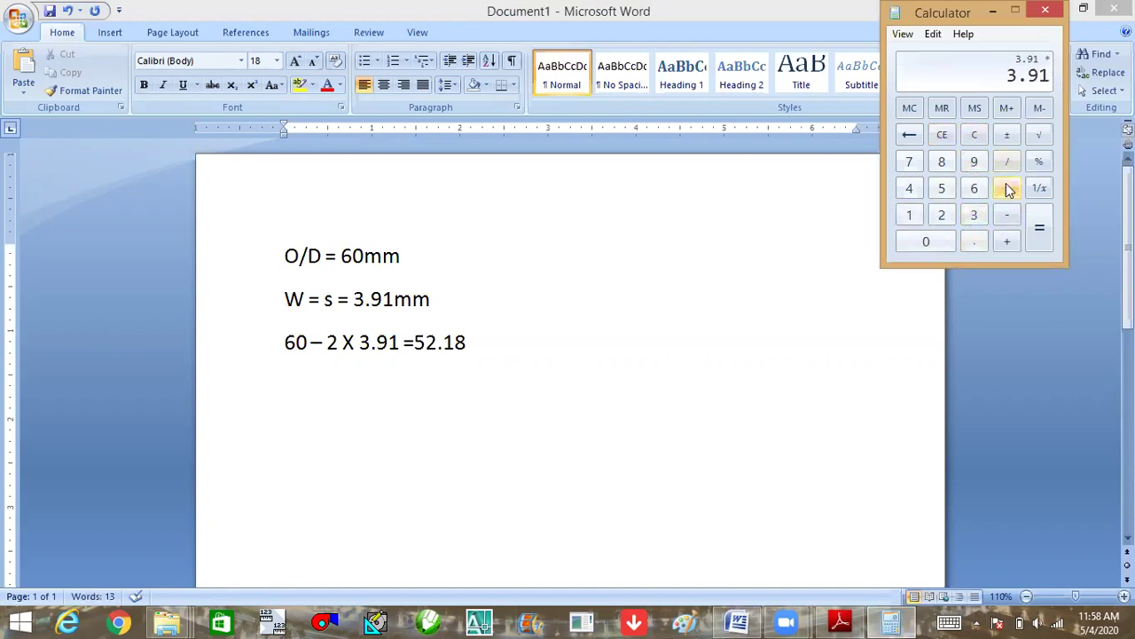
click(938, 218)
click(1039, 228)
click(937, 35)
click(939, 55)
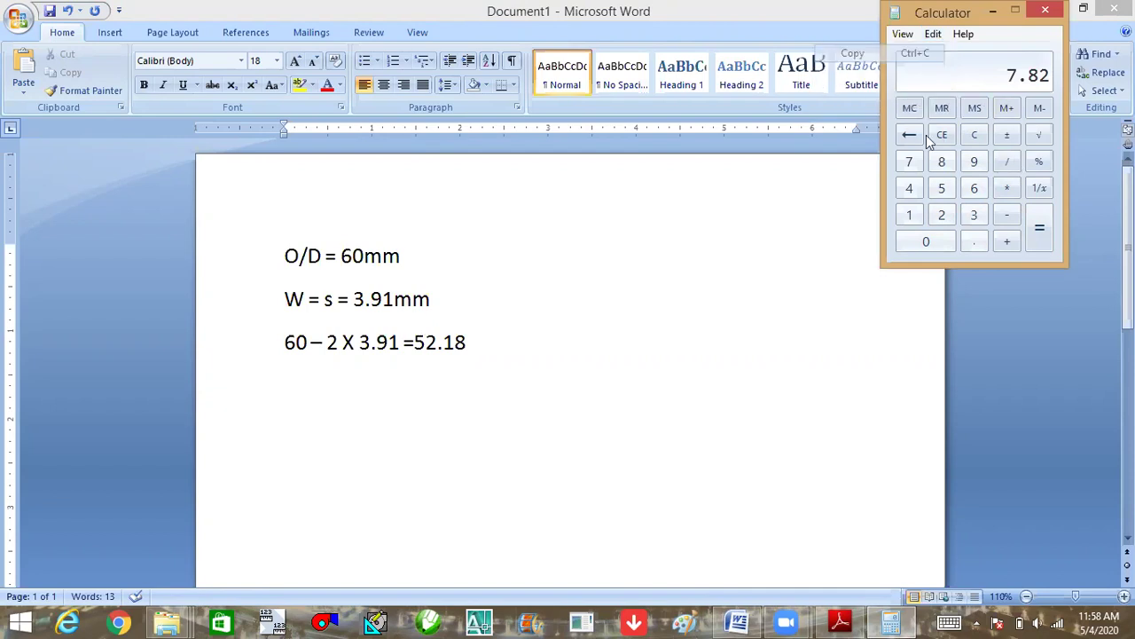
Paste 7.82 into 60 − 7.82 to confirm the inner diameter of 52.18.
click(975, 135)
click(972, 188)
click(932, 243)
click(1008, 218)
click(933, 33)
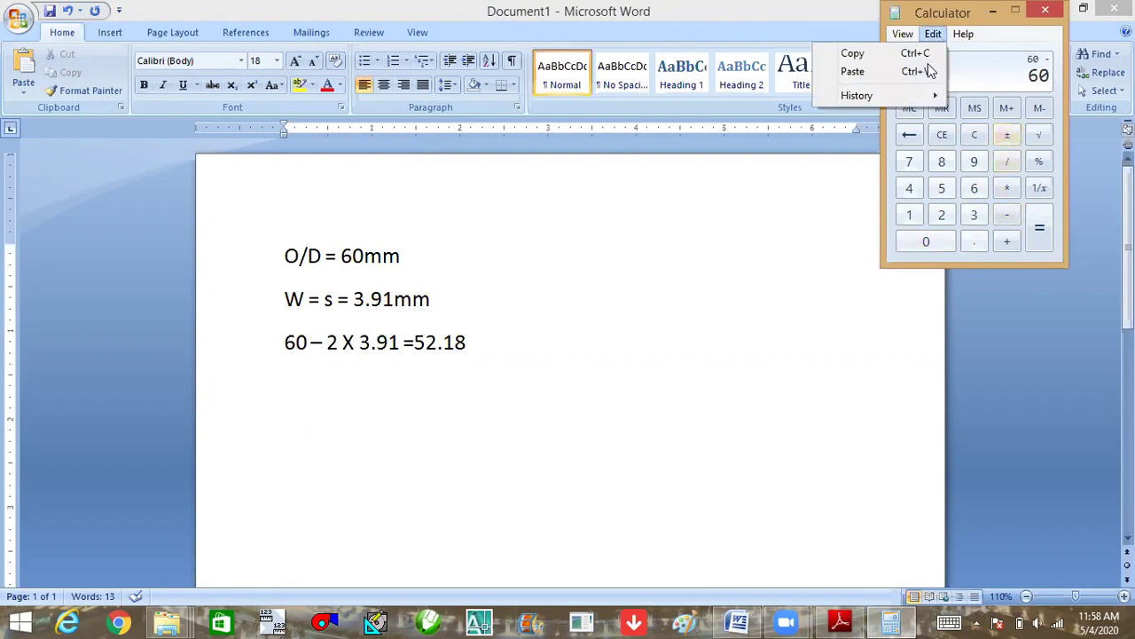
click(908, 71)
click(1043, 228)
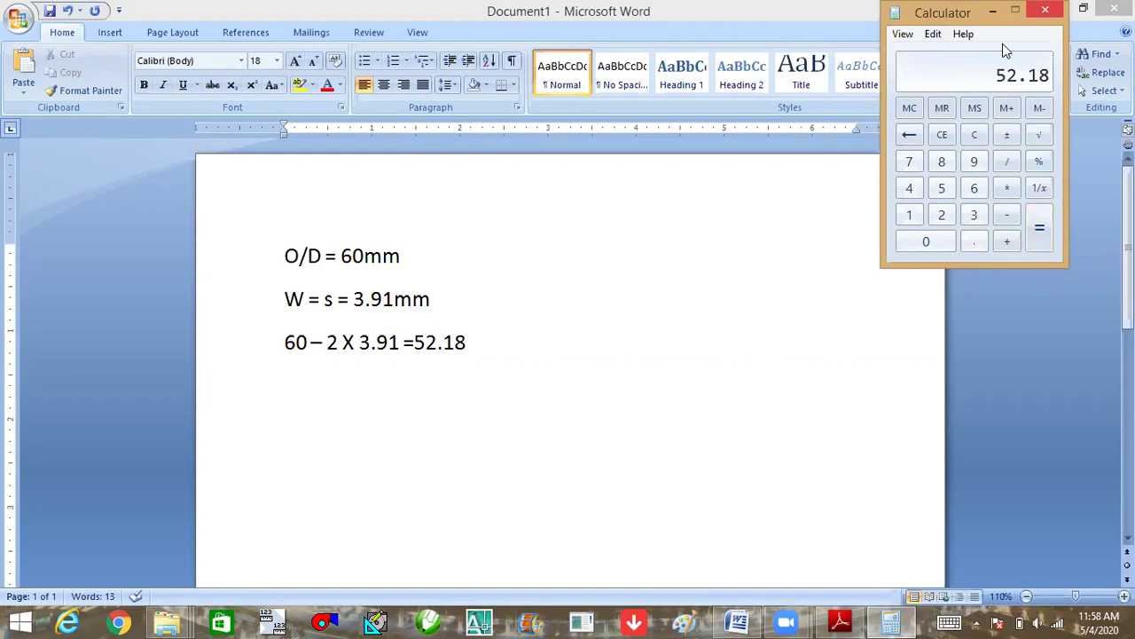
click(474, 393)
Append 'mm' to the 52.18 result and insert a blank line at the top of the document.
text(mm)
key(Return)
key(Up)
key(ctrl+Home)
key(Return)
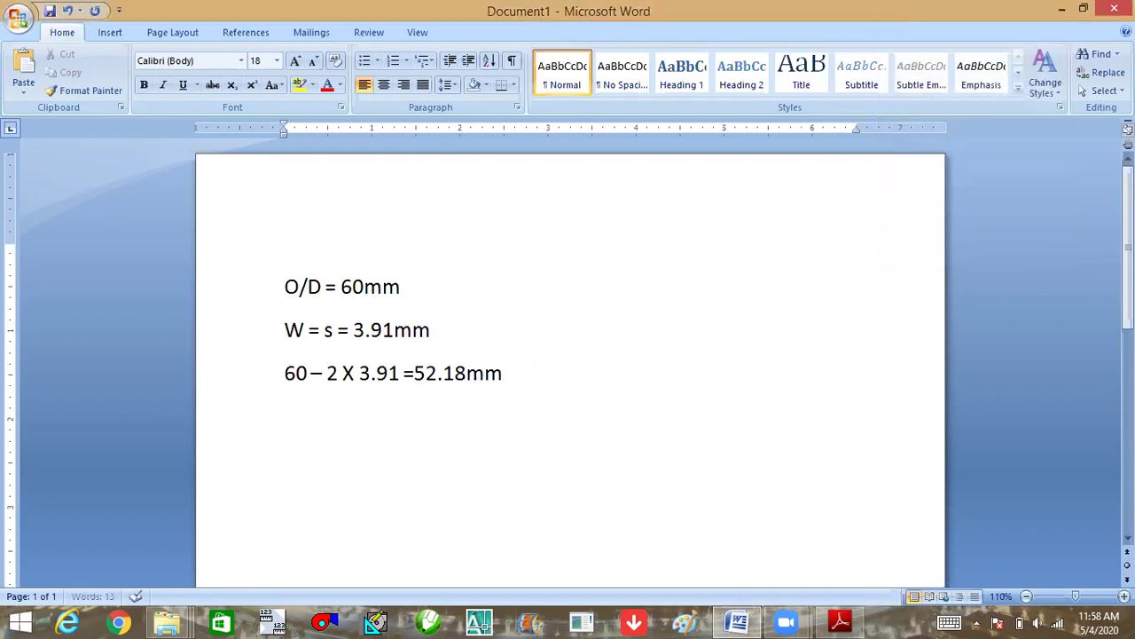
key(Up)
Type the heading 'ASTM A53 Gr.B' on the new top line, checking the spec PDF.
text(ASTM A)
click(840, 621)
scroll(233, 133, up, 5)
scroll(233, 133, up, 4)
scroll(204, 157, up, 4)
scroll(234, 142, up, 1)
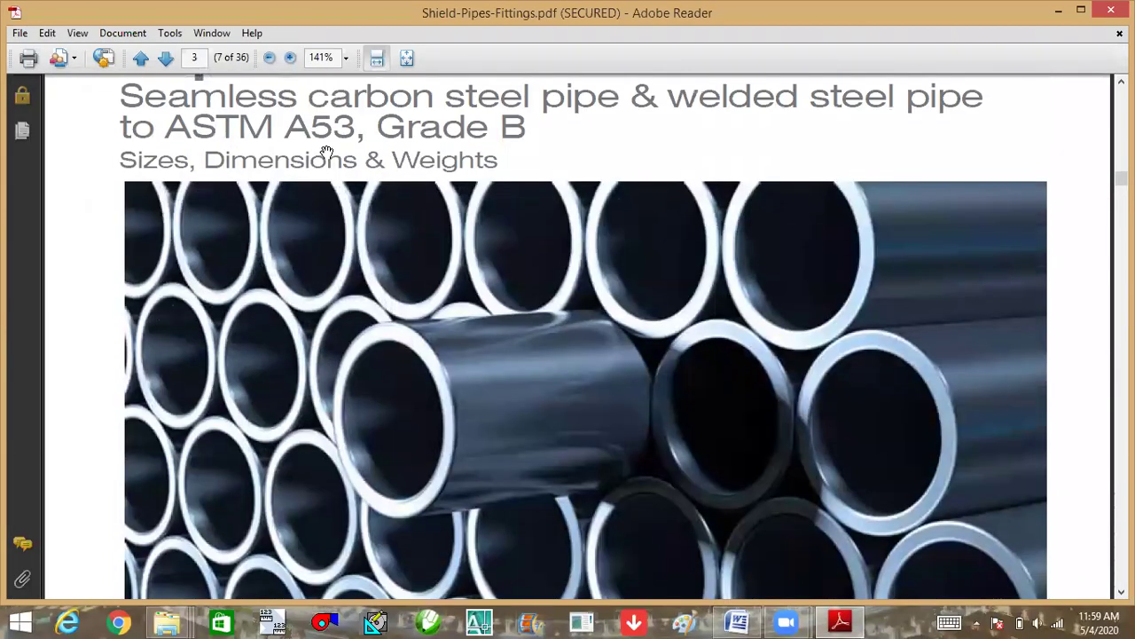
click(737, 621)
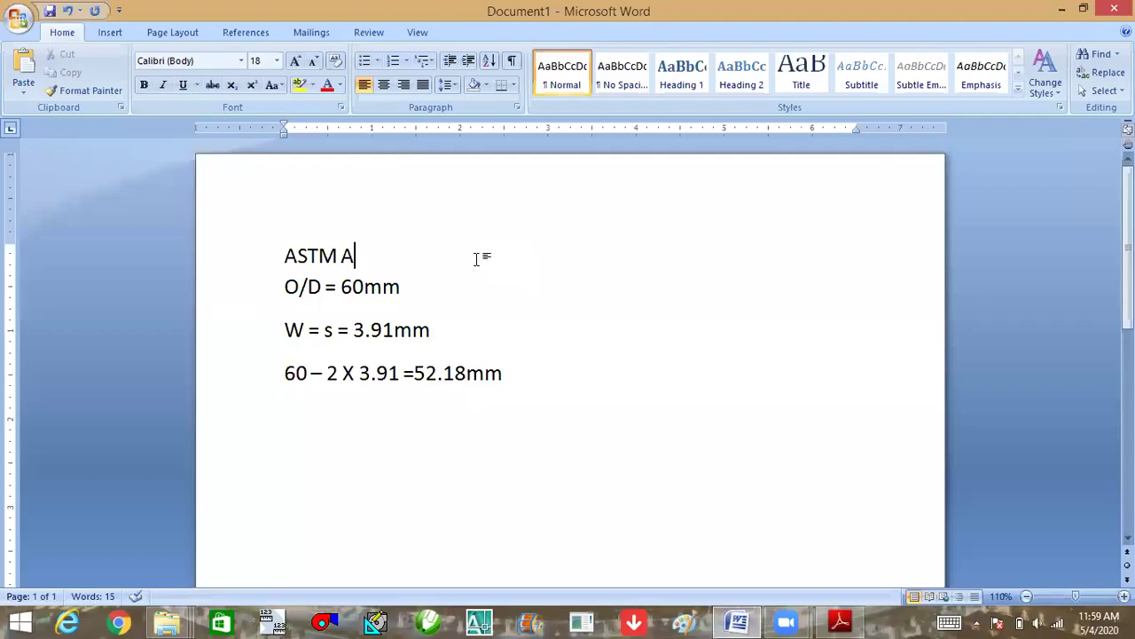
text(53)
text( gr.B)
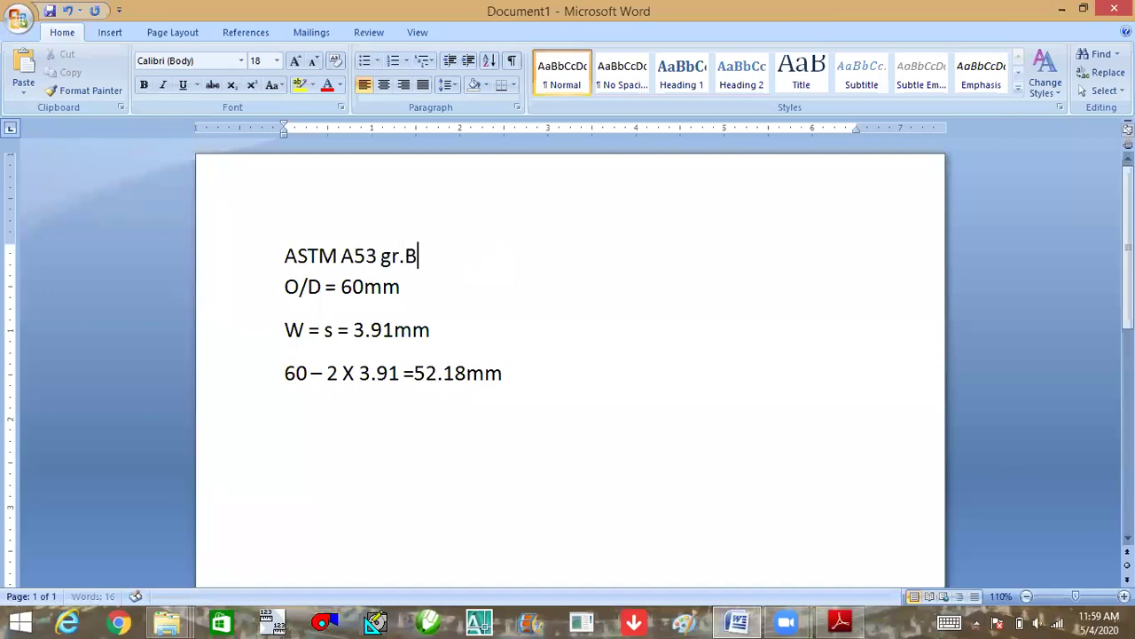
key(Left)
key(BackSpace)
text(G)
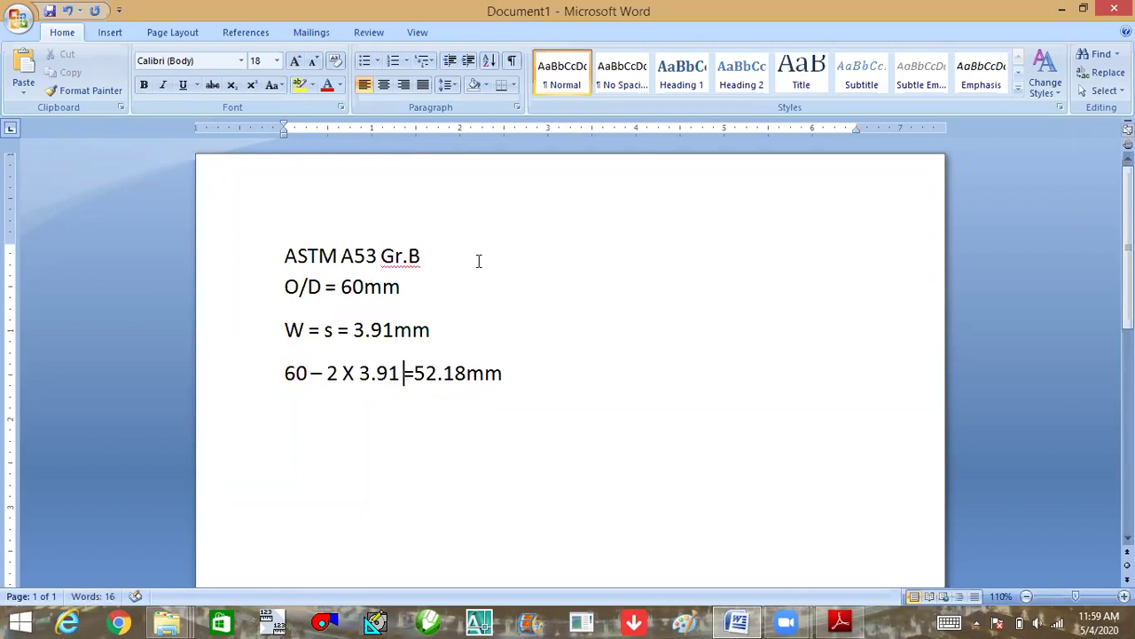
Add a 'SCH 40' line under the heading and underline both heading lines.
key(Return)
key(Up)
key(Up)
key(Up)
key(Up)
key(Down)
key(Return)
key(Up)
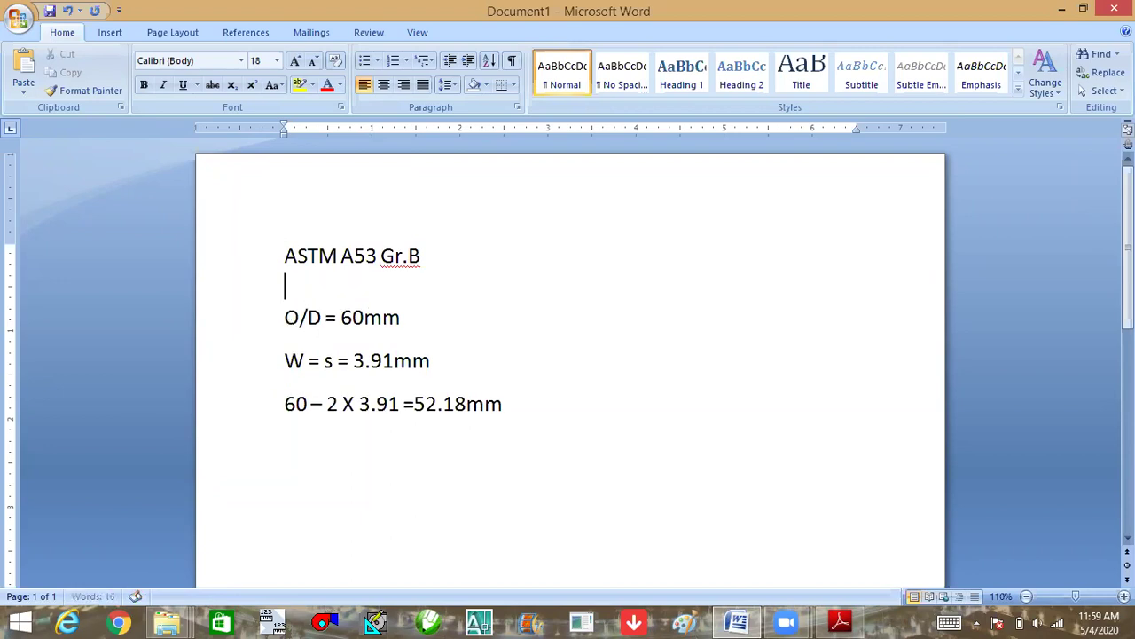
text(SC)
text(SC)
text(0)
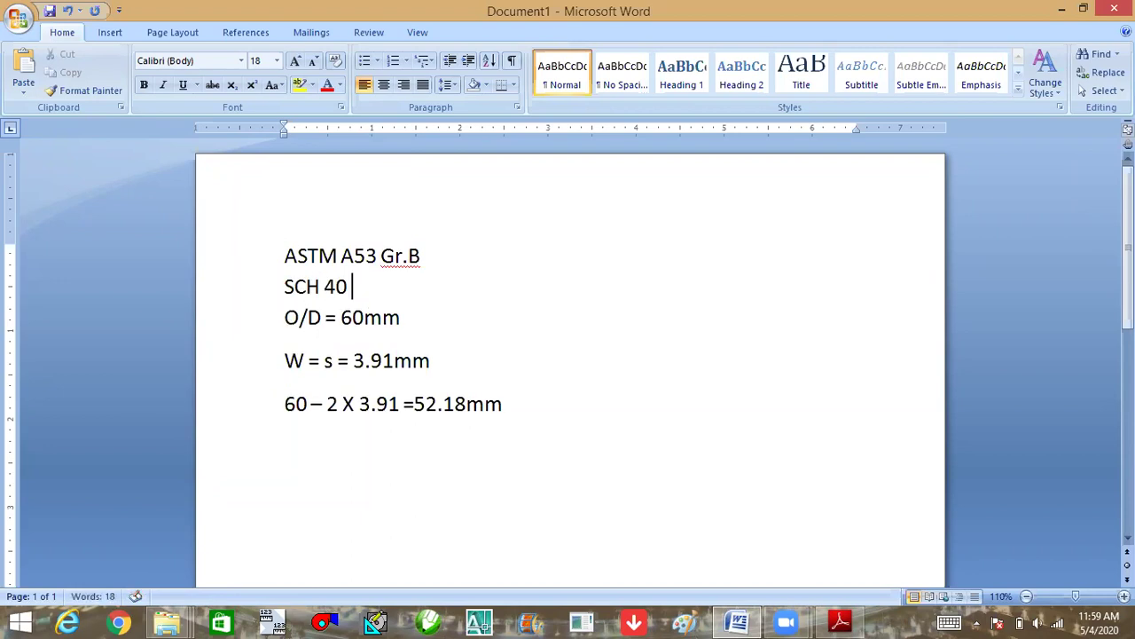
drag(269, 279, 227, 262)
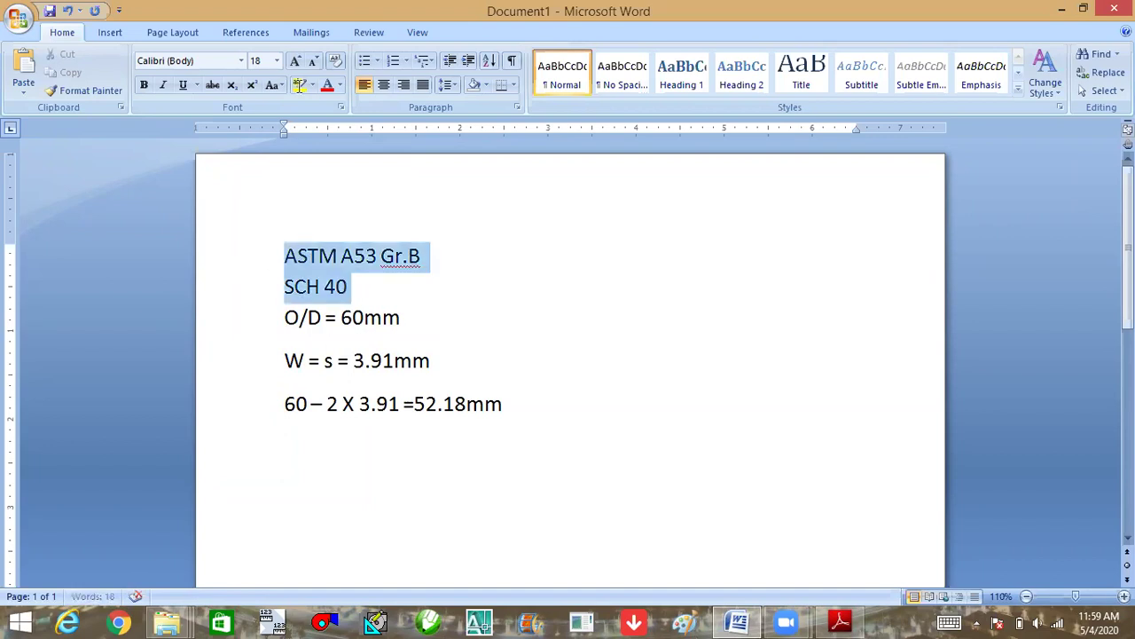
click(182, 85)
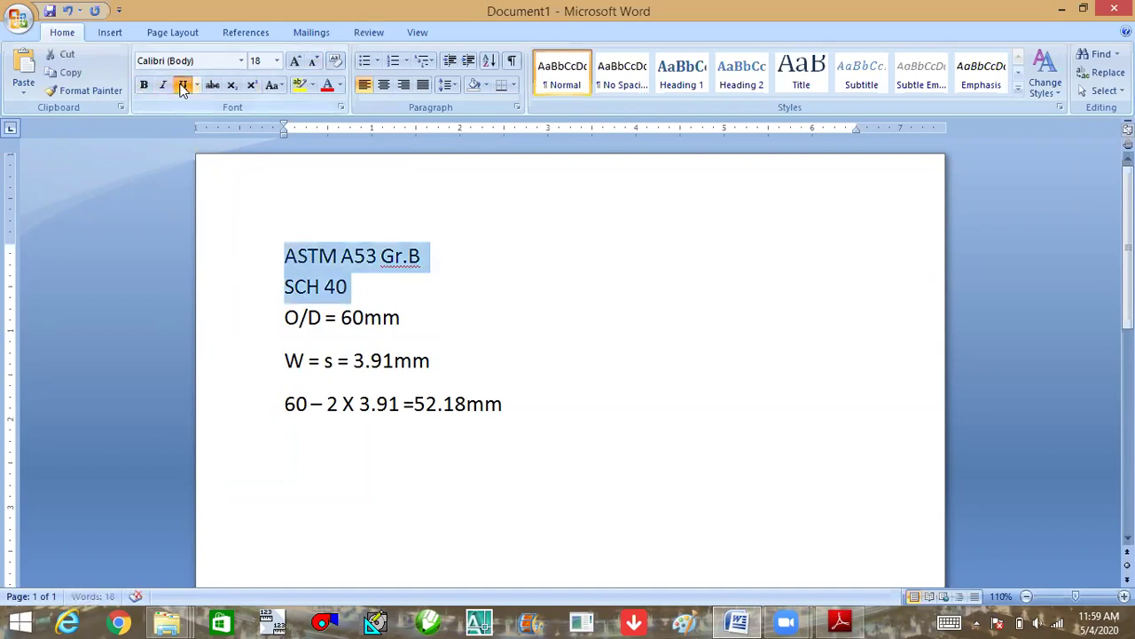
click(403, 256)
click(564, 433)
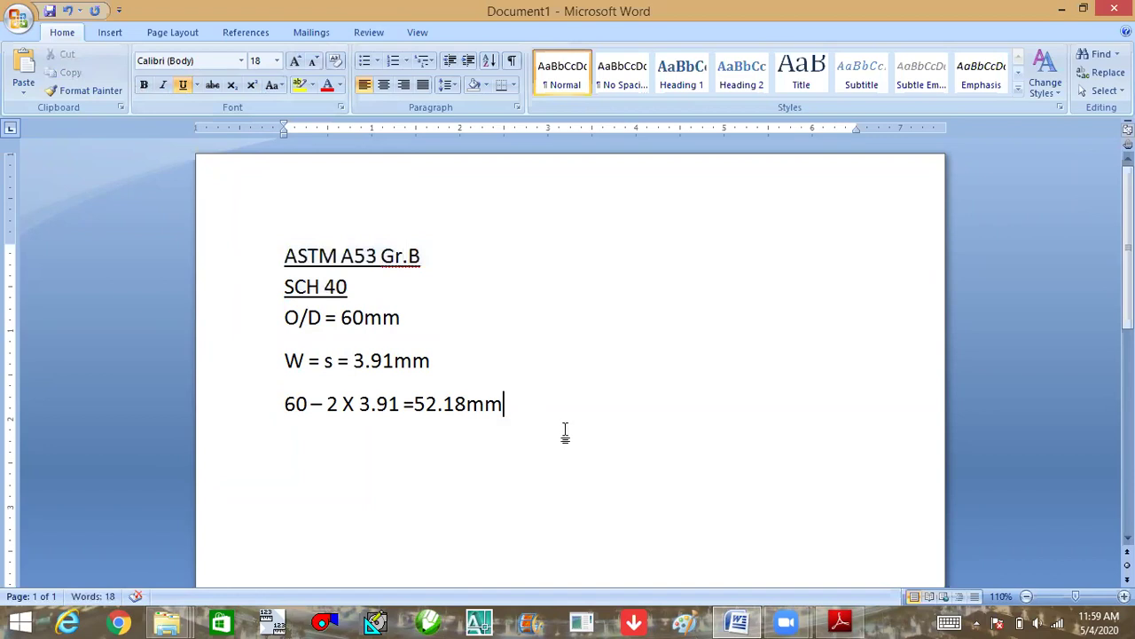
key(Return)
Scroll the Shield pipes PDF to the ASTM A53 size table and dismiss the eScan notice.
click(839, 621)
scroll(476, 256, up, 3)
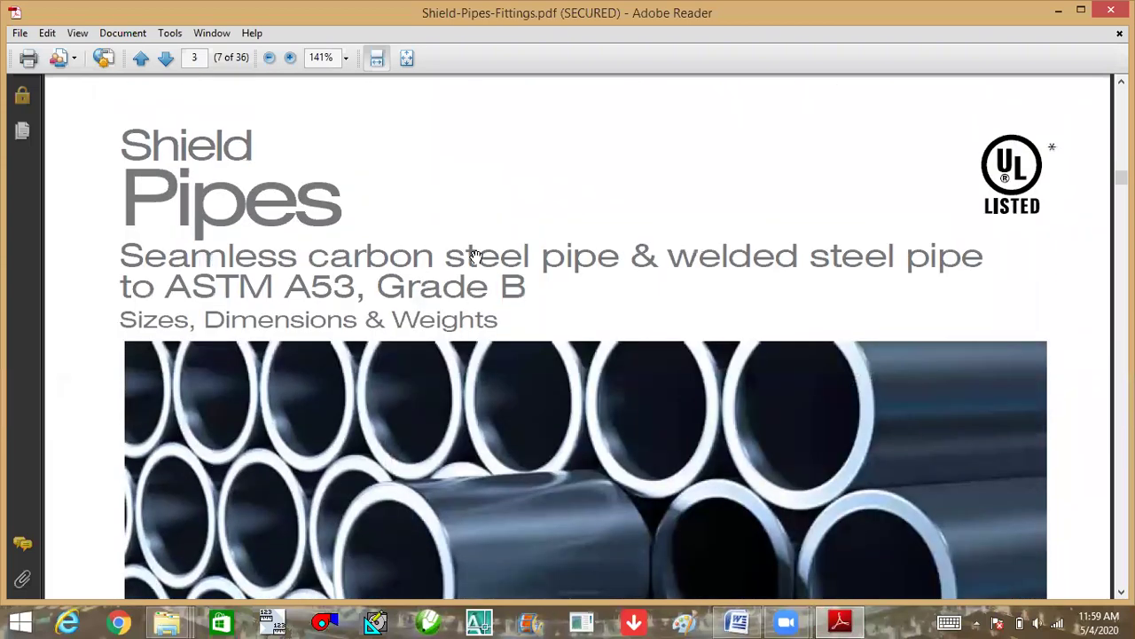
scroll(476, 256, down, 3)
scroll(479, 257, down, 3)
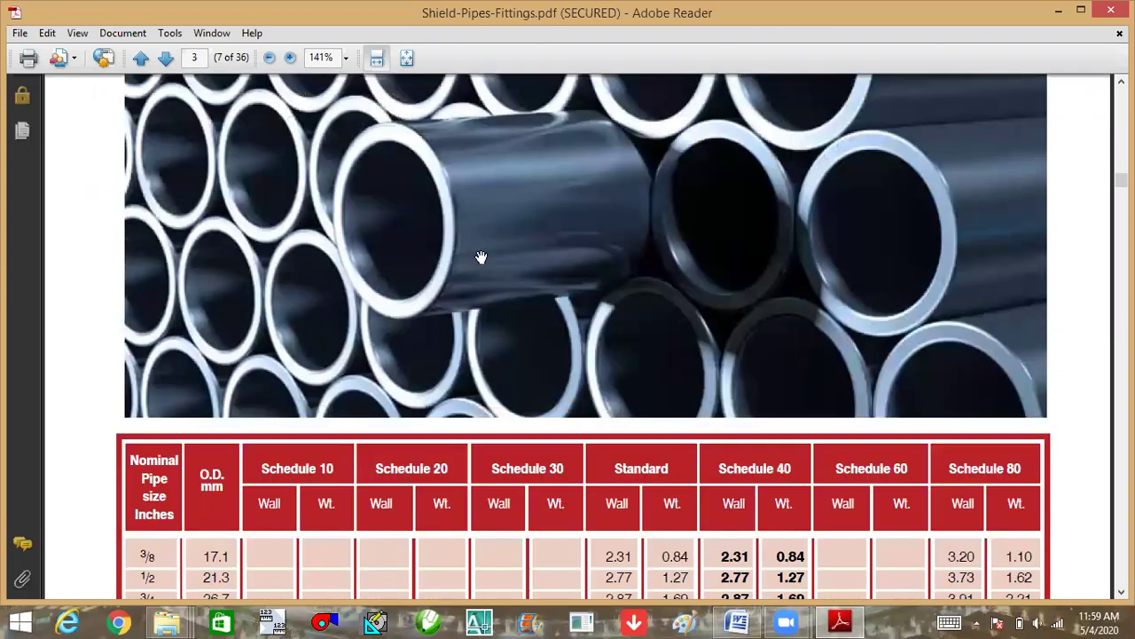
scroll(482, 257, down, 3)
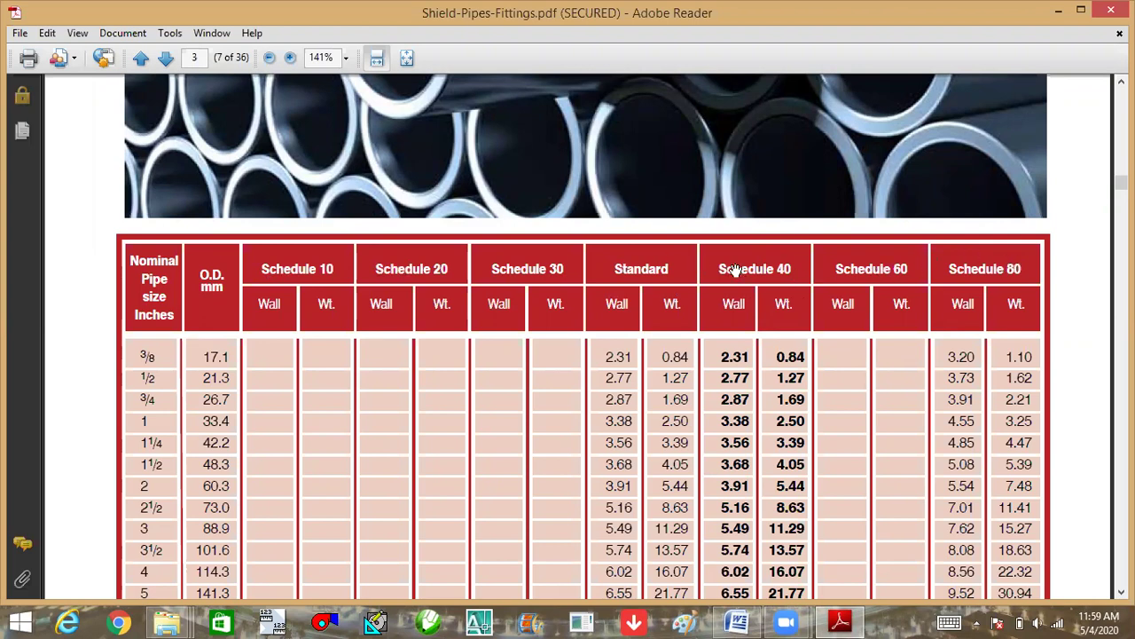
scroll(666, 293, down, 3)
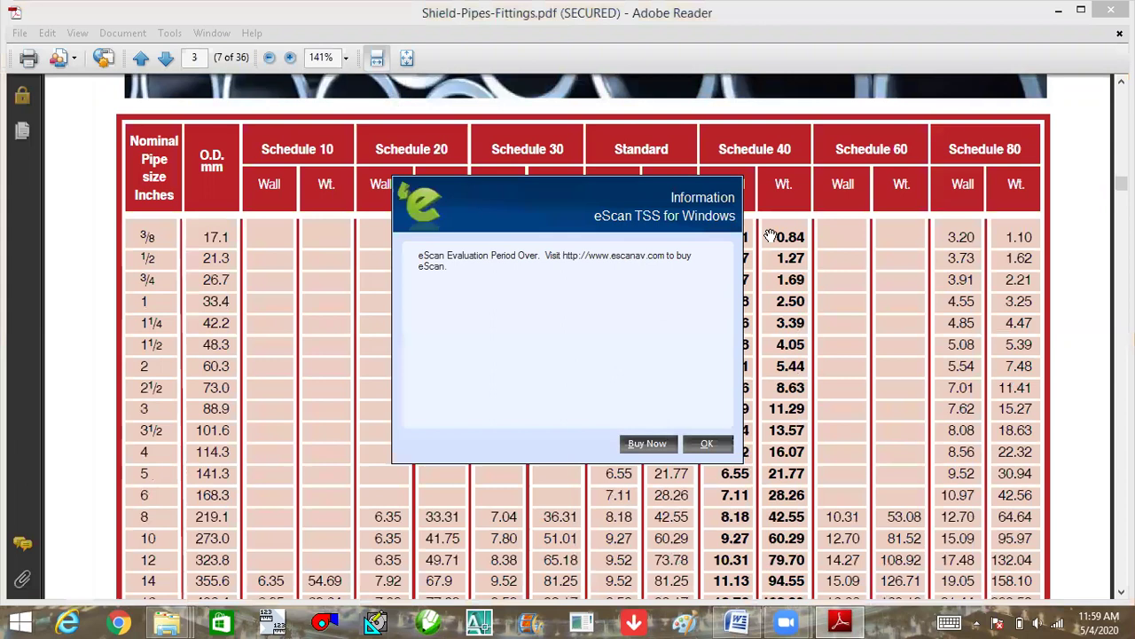
click(705, 444)
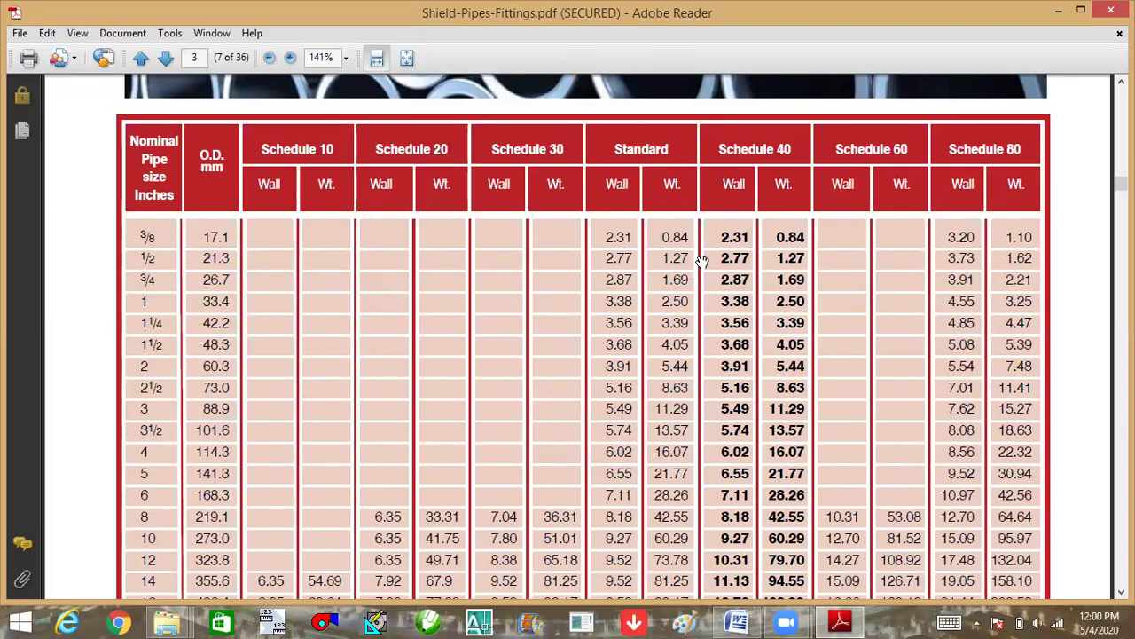
Scroll the PDF to show the Schedule 40/80 wall thickness table for 3/8 to 18 inch pipes.
scroll(659, 417, down, 2)
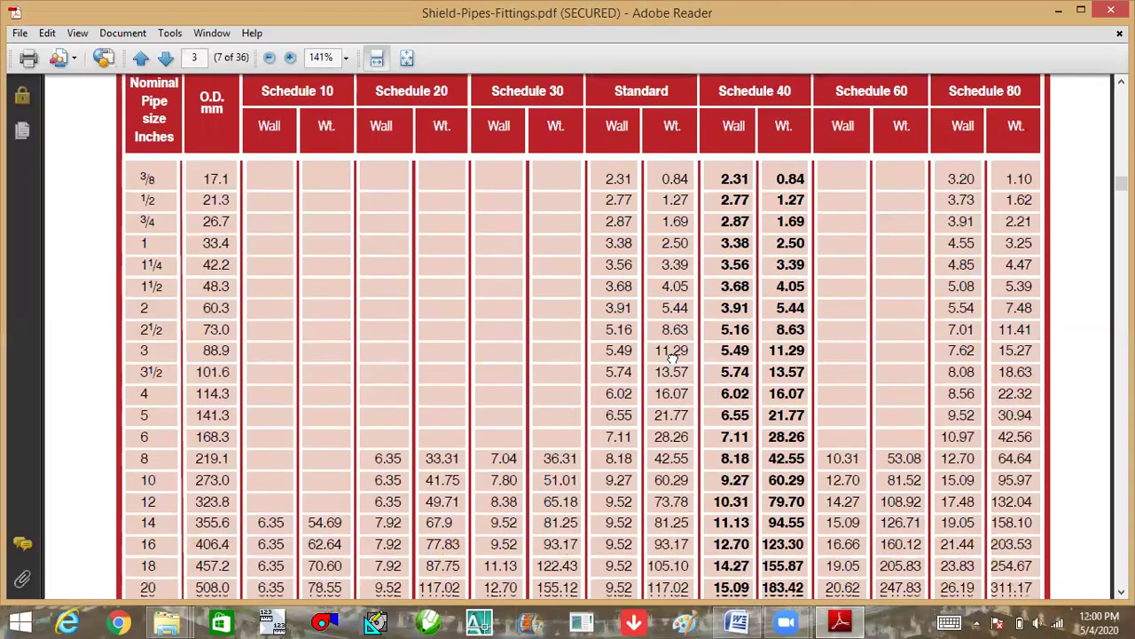
scroll(674, 354, down, 1)
scroll(679, 301, down, 1)
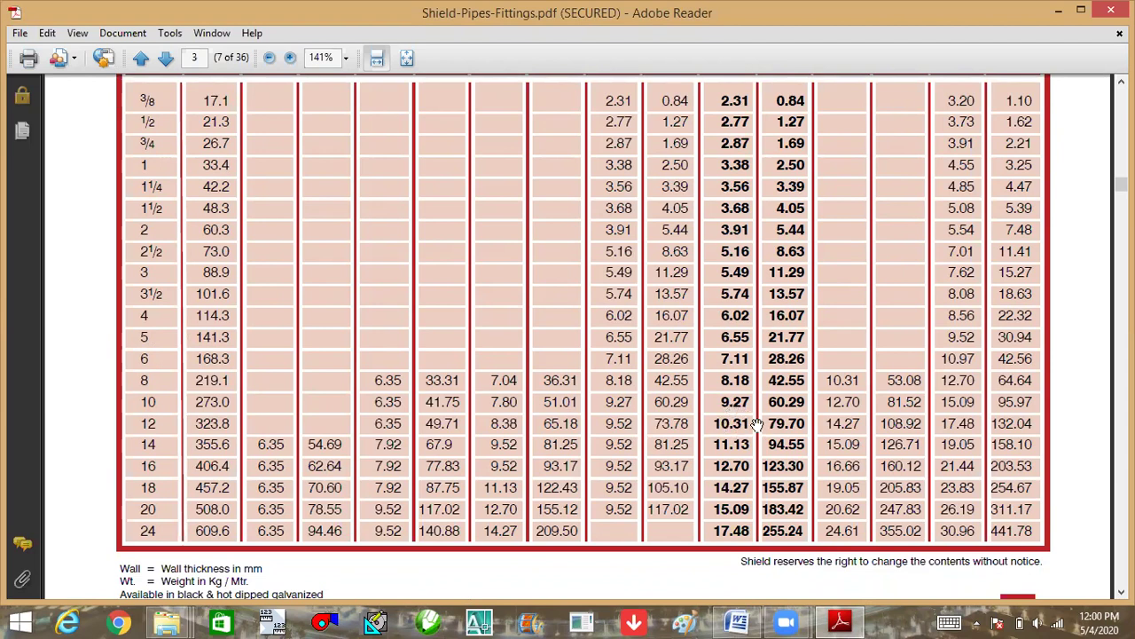
drag(756, 426, 761, 450)
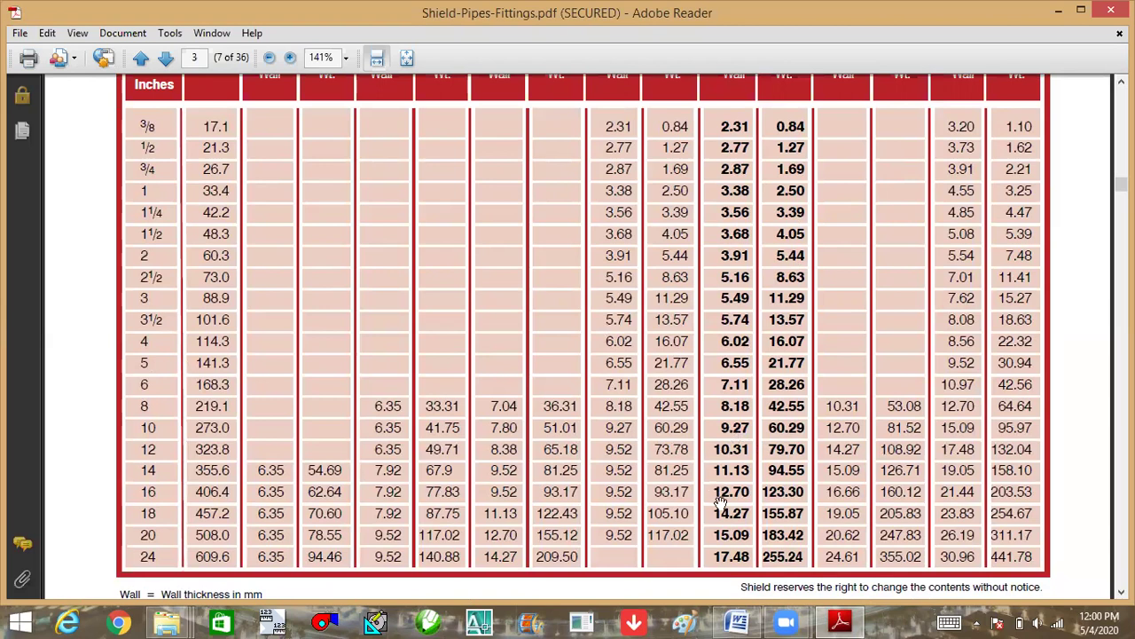
scroll(798, 413, up, 1)
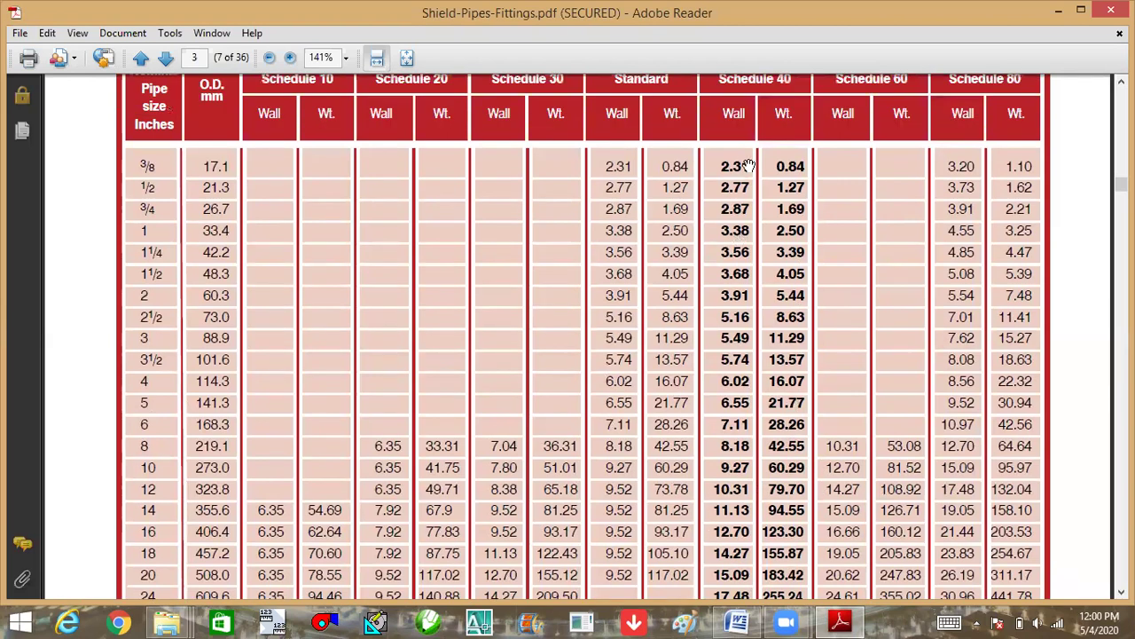
scroll(731, 408, down, 4)
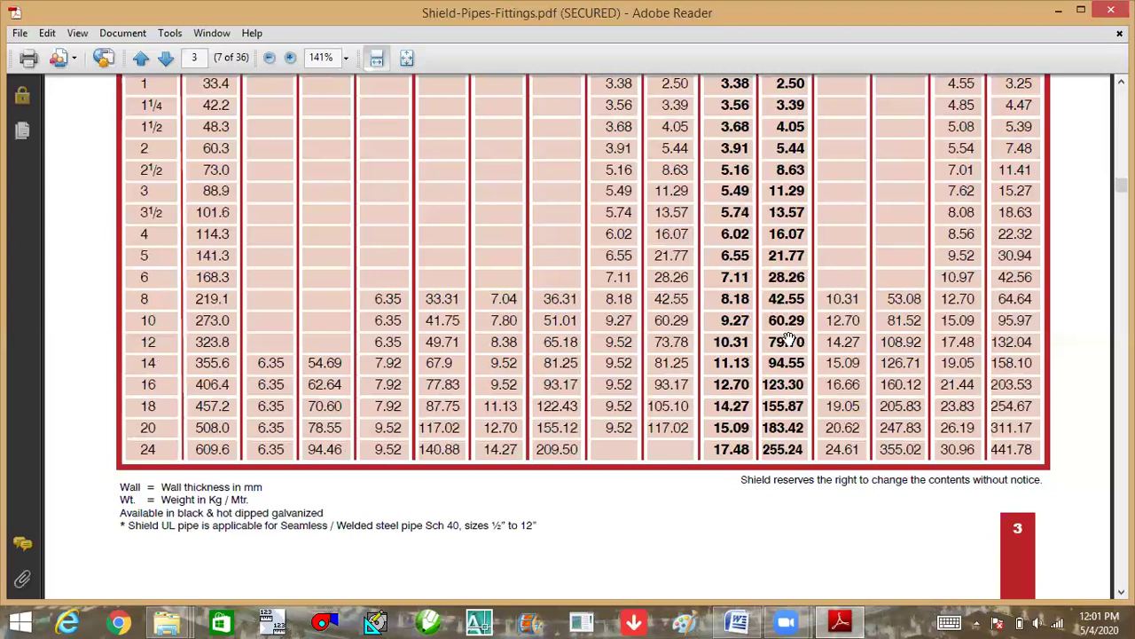
scroll(785, 337, up, 2)
scroll(754, 266, up, 6)
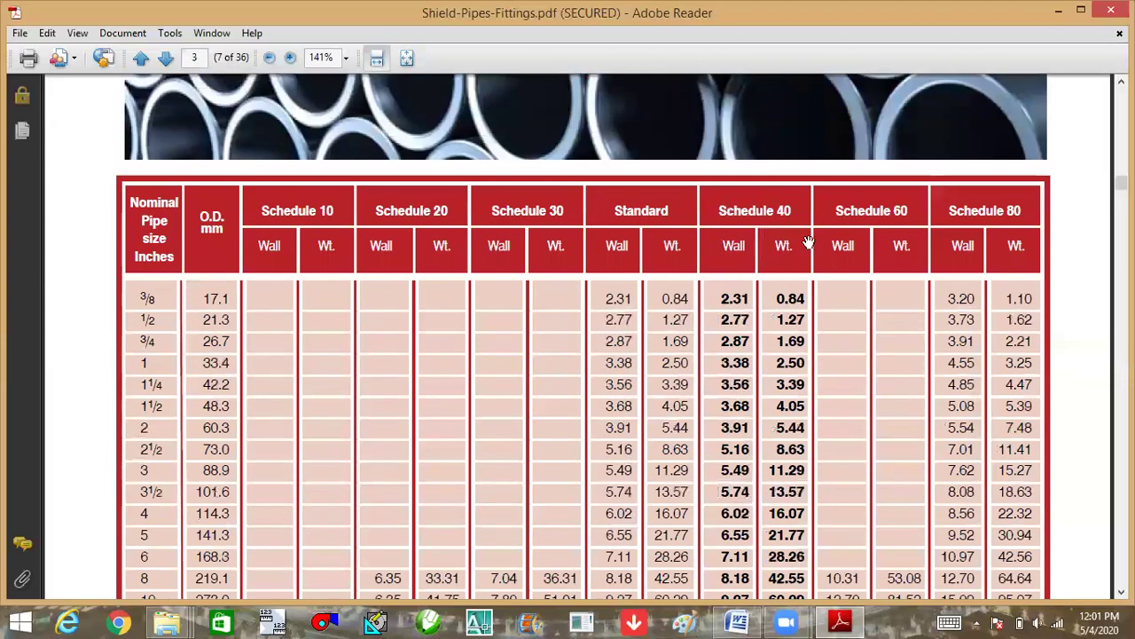
scroll(761, 233, down, 3)
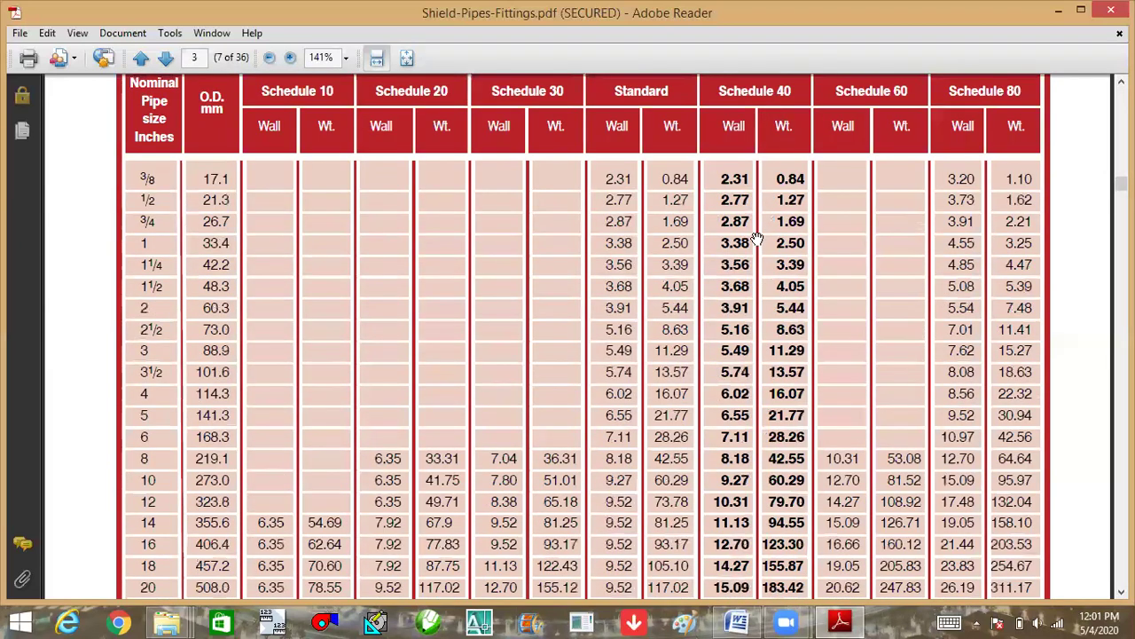
scroll(752, 239, up, 3)
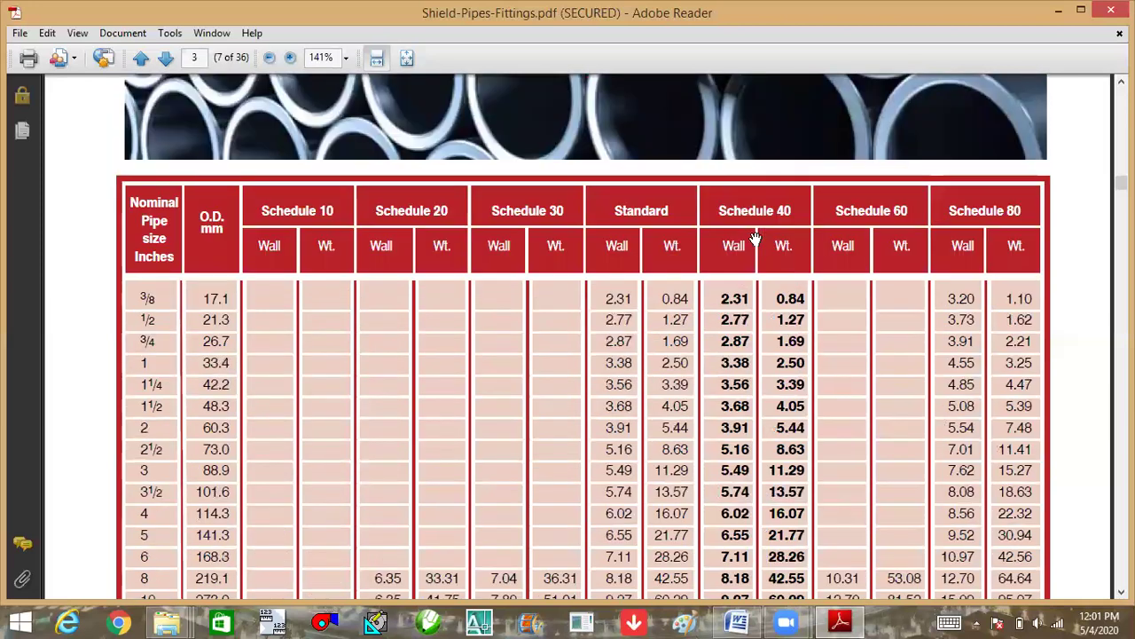
scroll(754, 238, up, 9)
scroll(231, 168, up, 4)
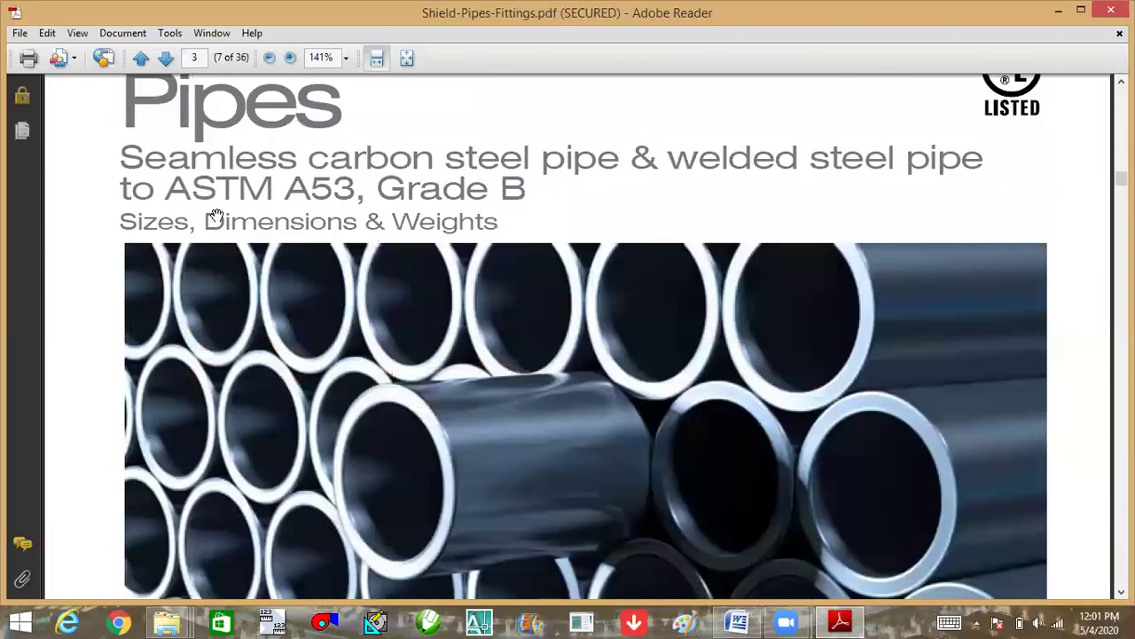
scroll(617, 257, down, 3)
scroll(617, 258, down, 3)
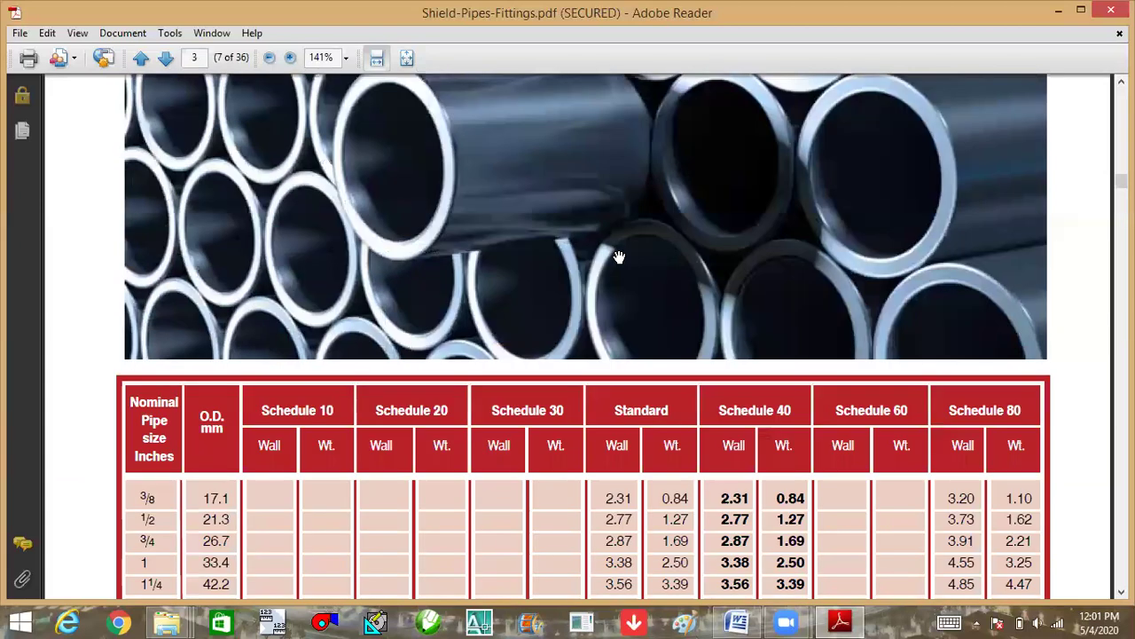
scroll(745, 229, down, 3)
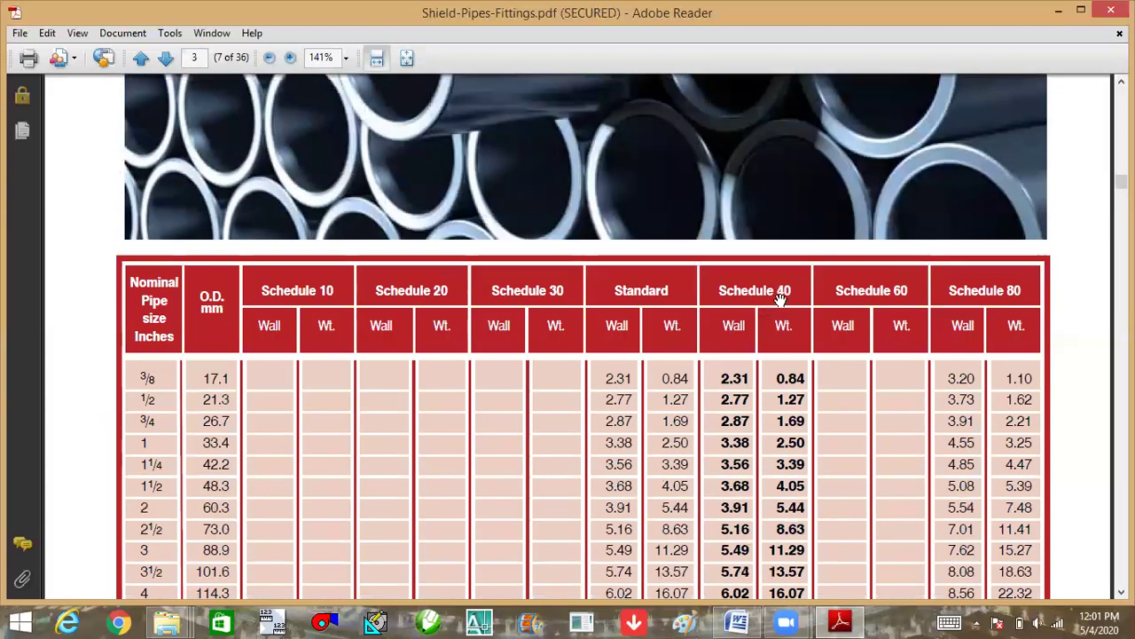
scroll(778, 322, down, 4)
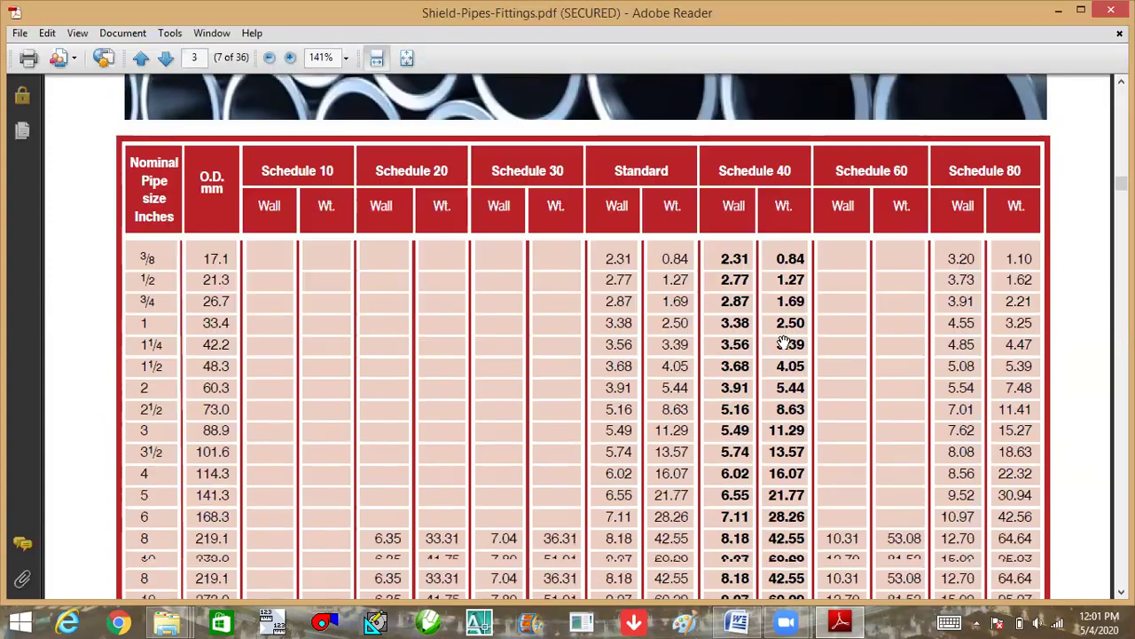
scroll(792, 352, down, 2)
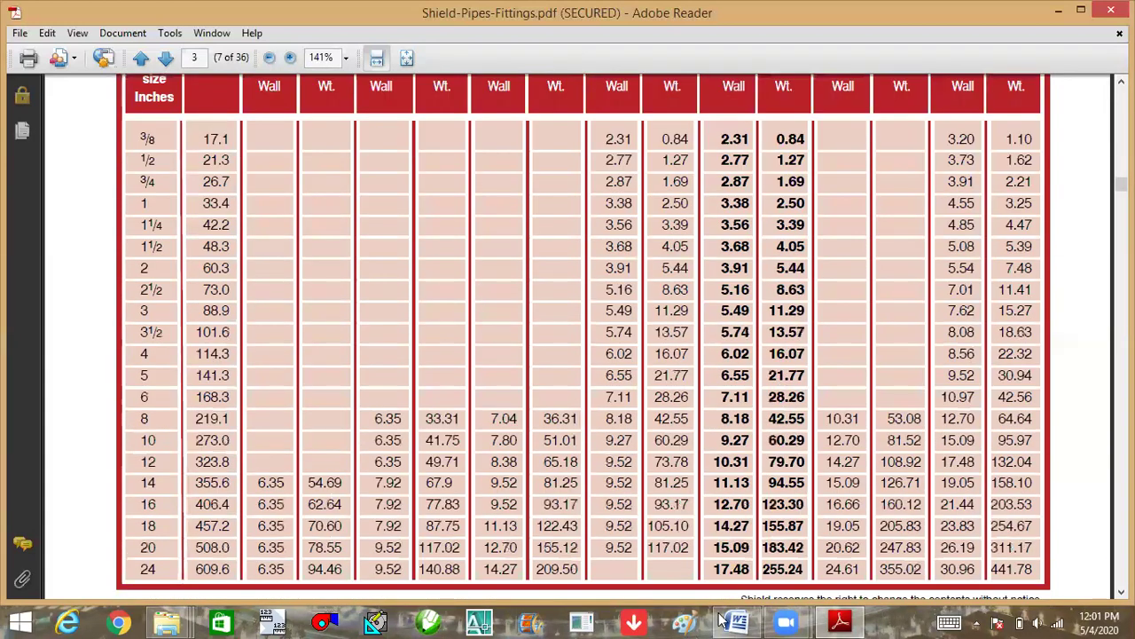
mouse_move(736, 621)
scroll(735, 344, up, 1)
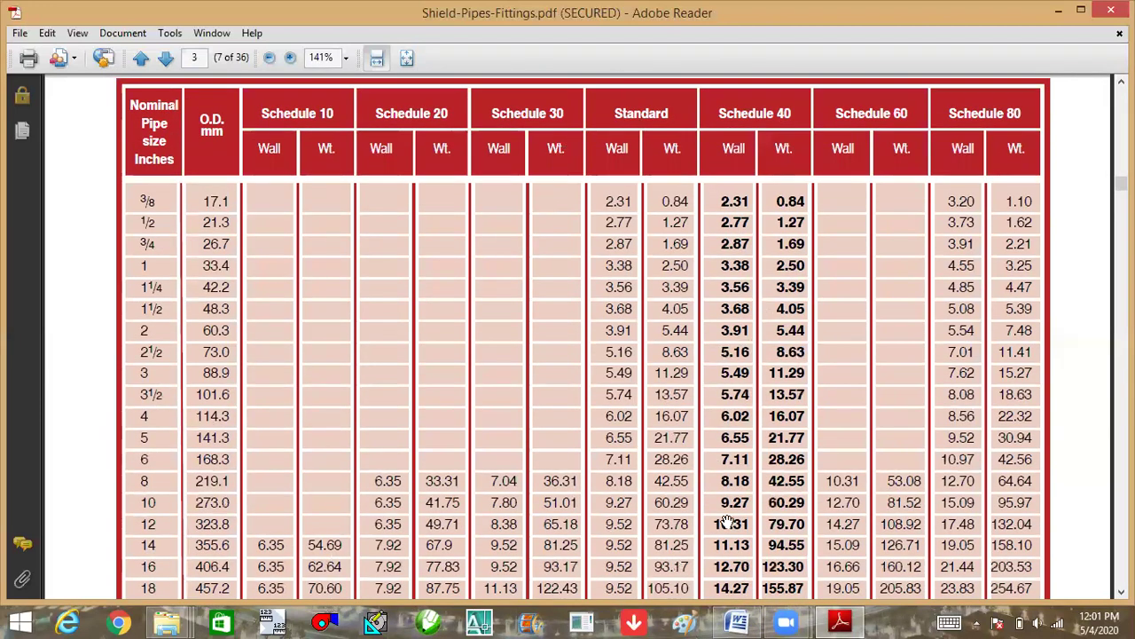
Start a new empty line below the 52.18mm result in Word.
click(736, 621)
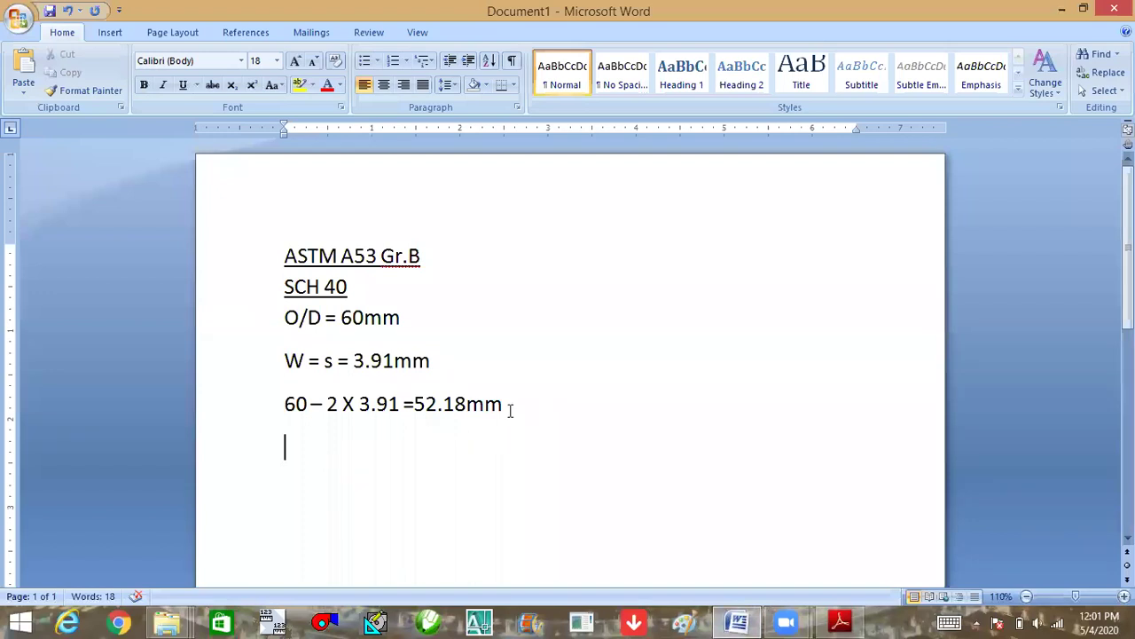
drag(510, 410, 414, 408)
click(538, 405)
key(Return)
Scroll Reader's schedule table to the 2 inch Schedule 80 row with its 5.54 wall.
click(840, 621)
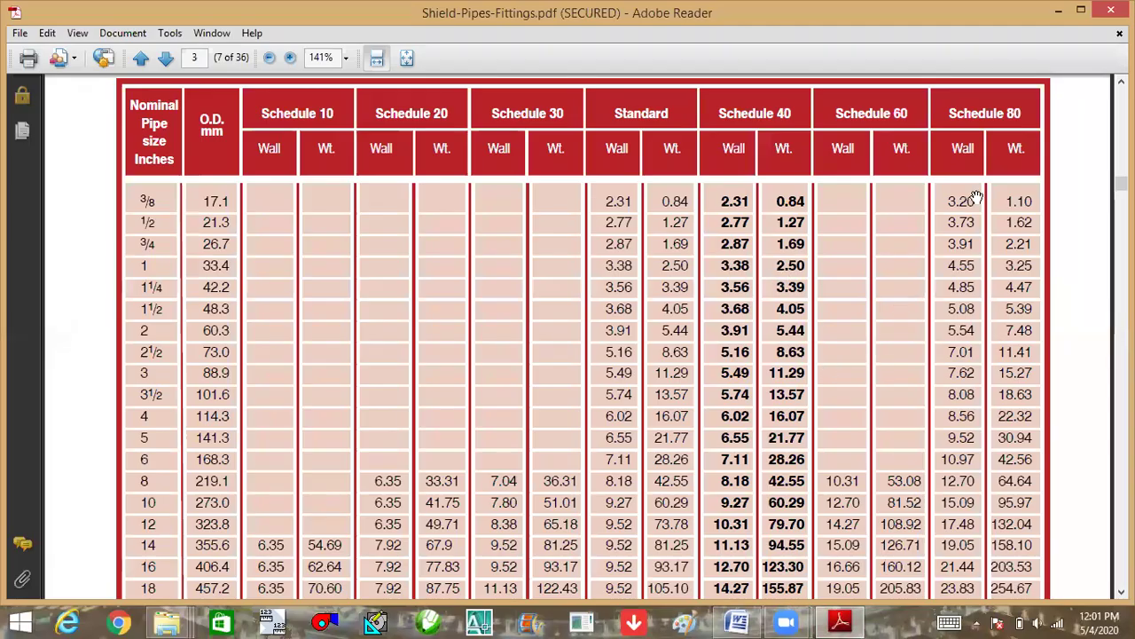
scroll(887, 390, down, 2)
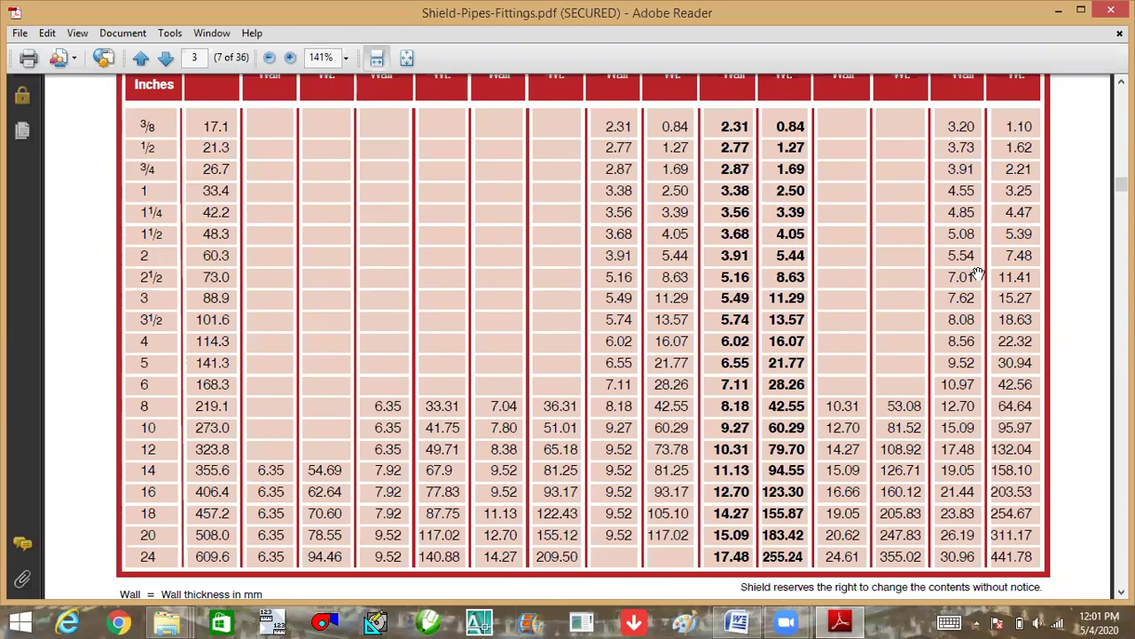
scroll(979, 271, up, 2)
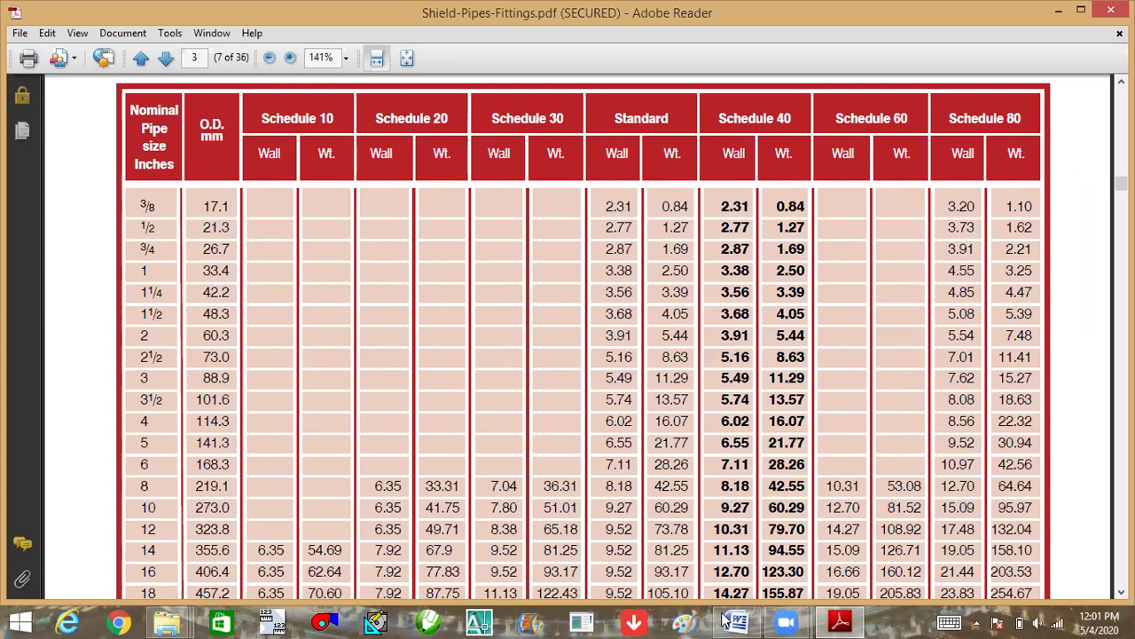
Copy the SCH 40 O/D and wall thickness lines.
mouse_move(726, 621)
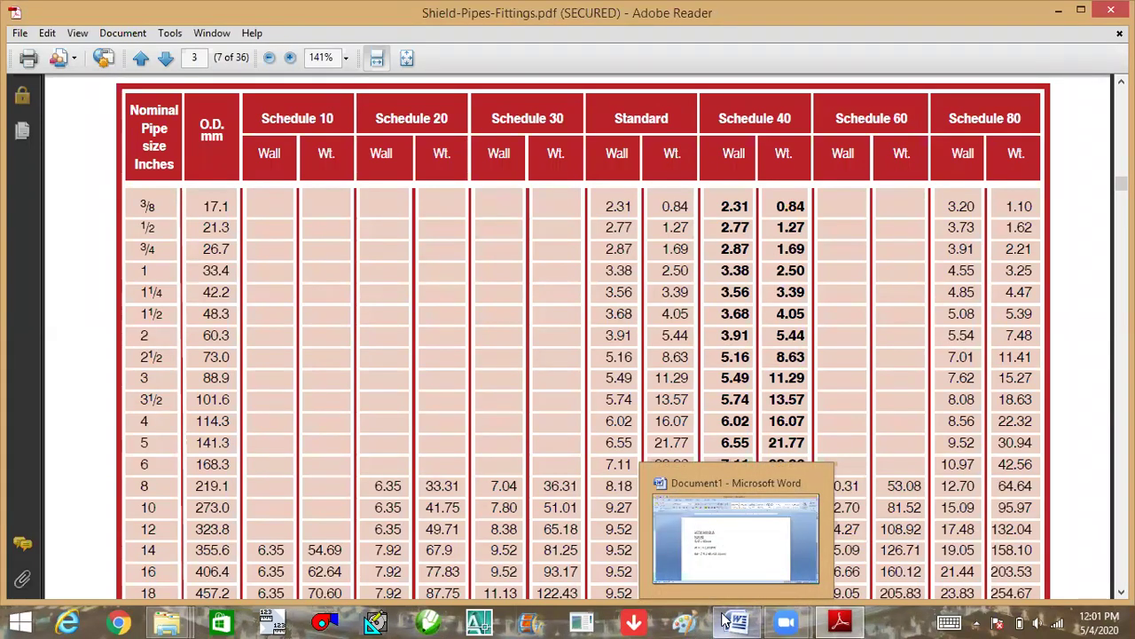
click(658, 548)
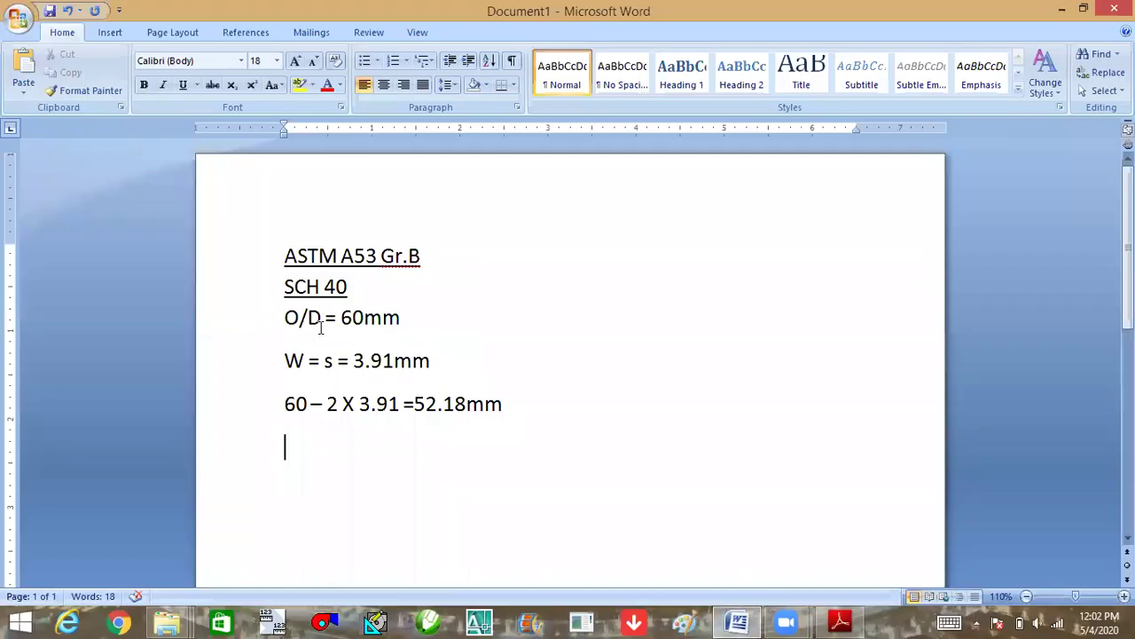
drag(321, 328, 419, 348)
key(ctrl+c)
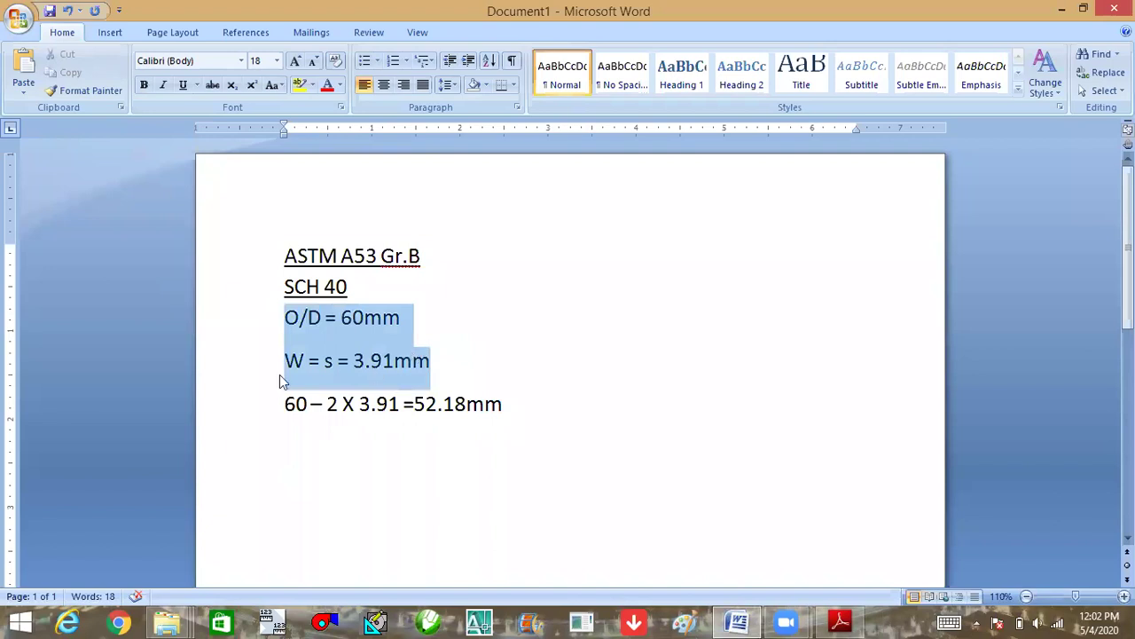
right_click(280, 380)
click(524, 403)
Add an underlined 'SCH 80' heading and paste the O/D and wall lines beneath it.
key(Return)
text(SCH 80)
click(255, 451)
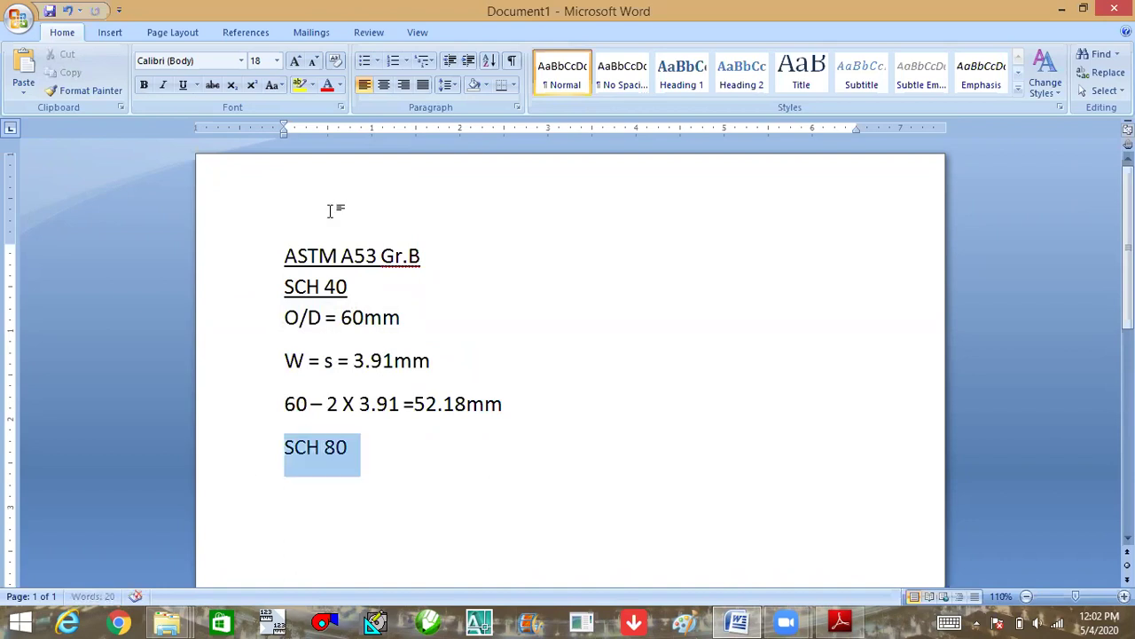
click(182, 85)
click(443, 462)
key(Return)
key(ctrl+v)
Change the pasted wall thickness from 3.91 to 5.54mm, checked against the pipe schedule PDF.
scroll(442, 459, down, 1)
scroll(441, 456, down, 1)
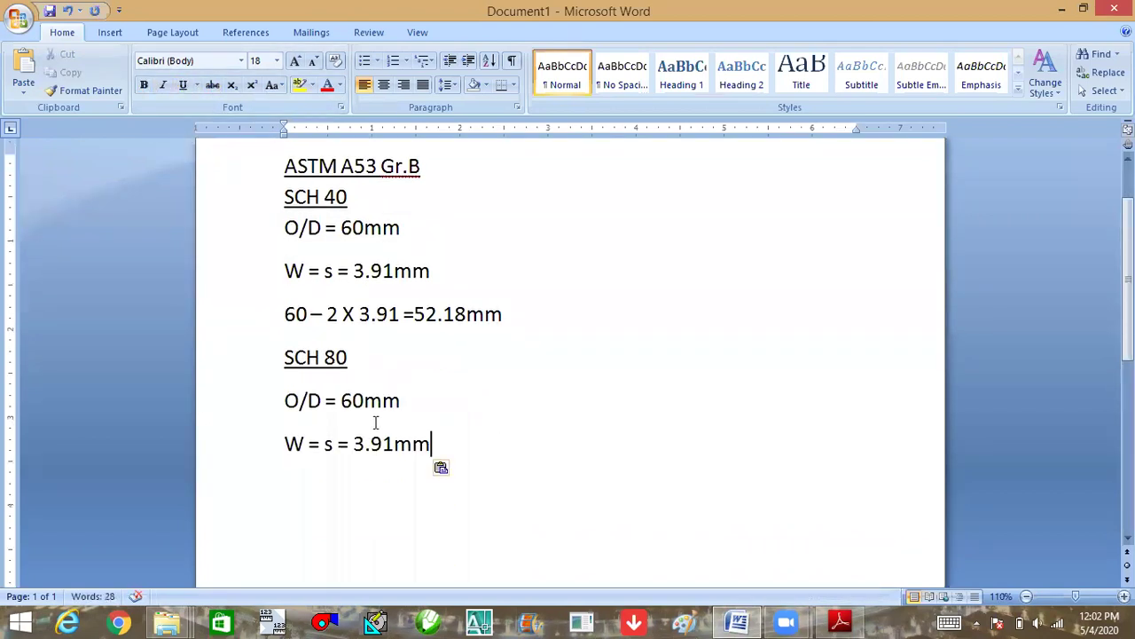
key(alt+Tab)
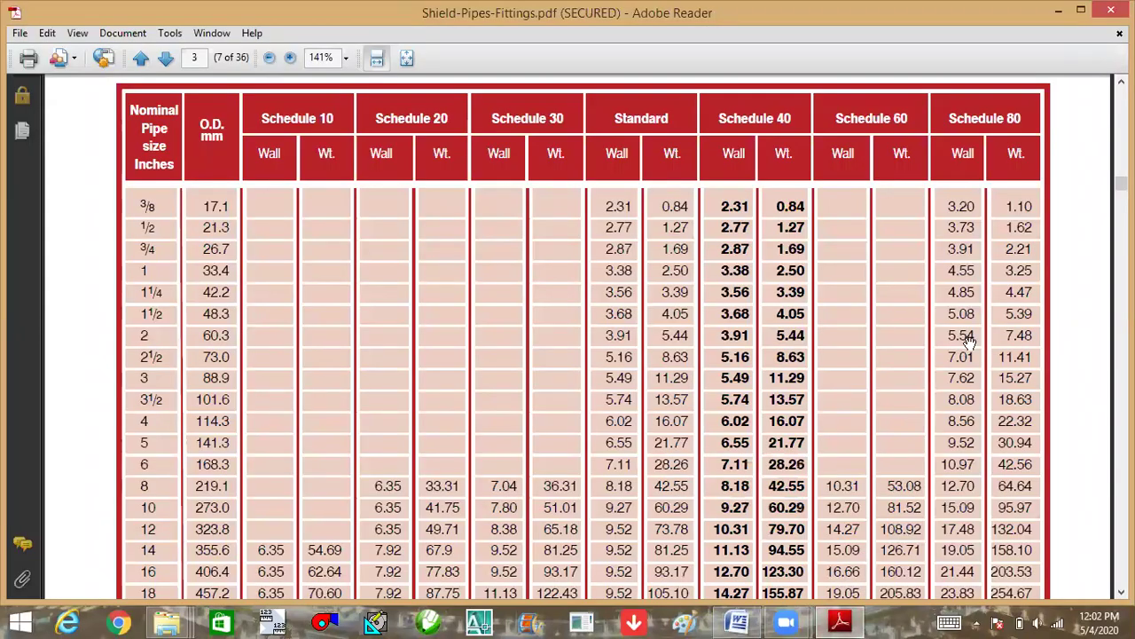
key(alt+Tab)
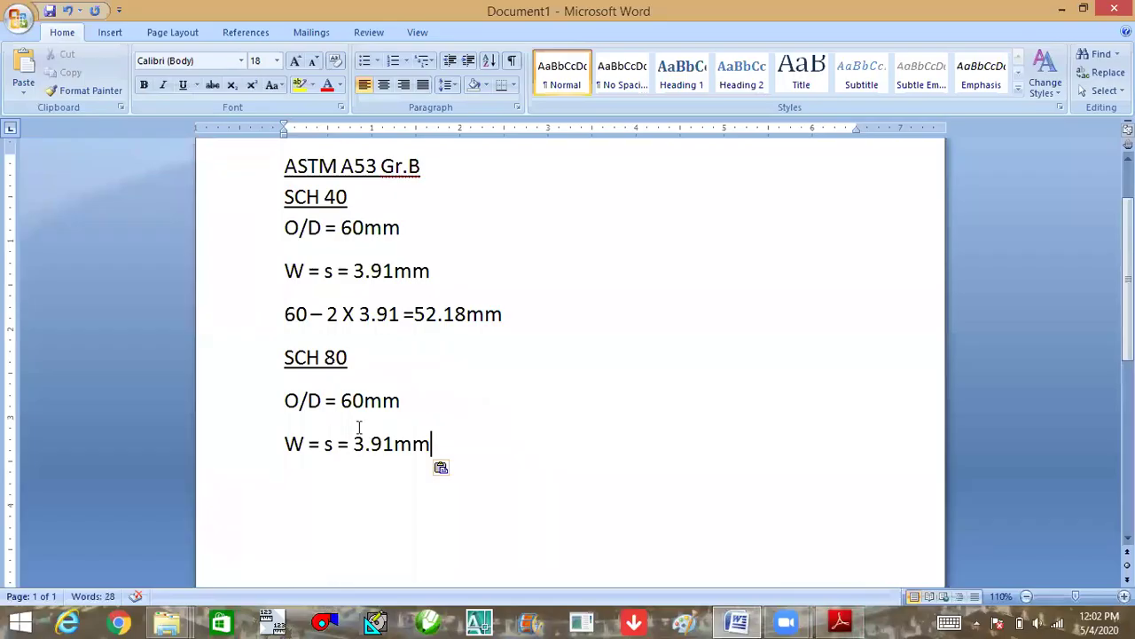
key(BackSpace)
text(5)
key(Right)
key(Right)
key(Right)
key(BackSpace)
key(BackSpace)
text(54)
key(End)
Copy the SCH 40 bore formula below the wall line and edit it to '60 – 2 X 5.54 ='.
drag(285, 314, 396, 315)
right_click(394, 314)
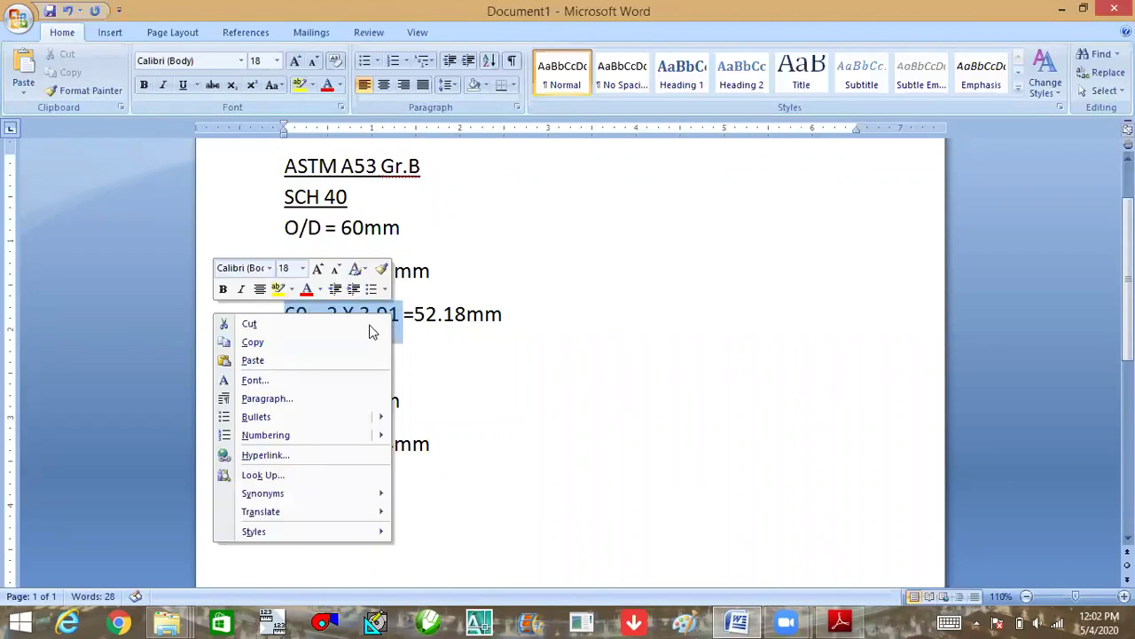
key(Escape)
key(shift+Right)
key(shift+Right)
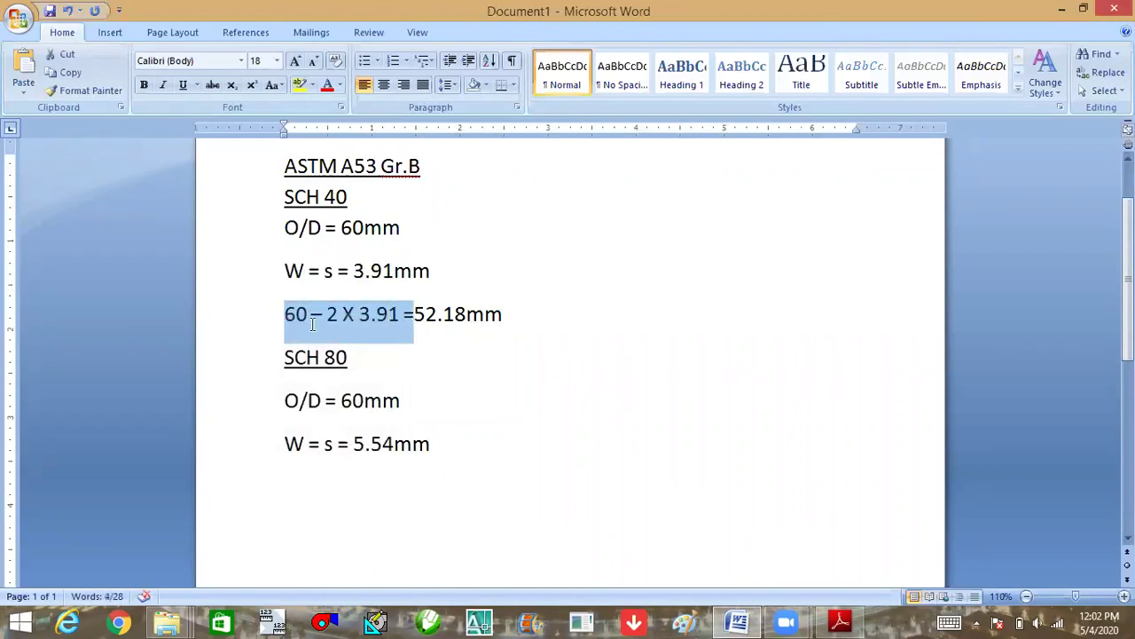
right_click(339, 335)
click(289, 448)
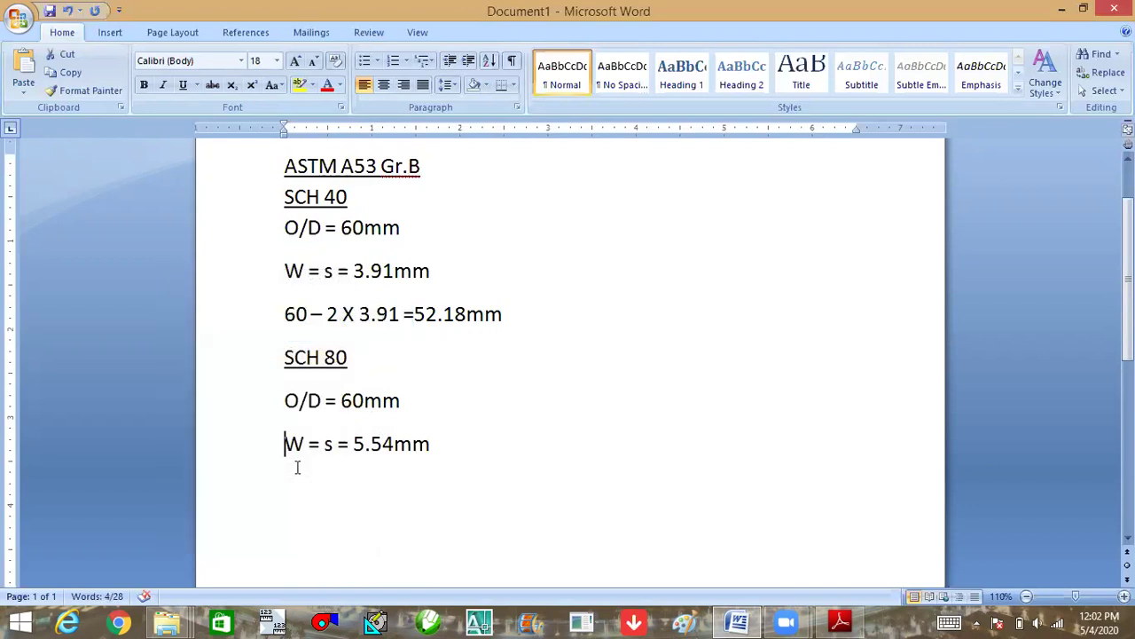
click(454, 442)
key(Return)
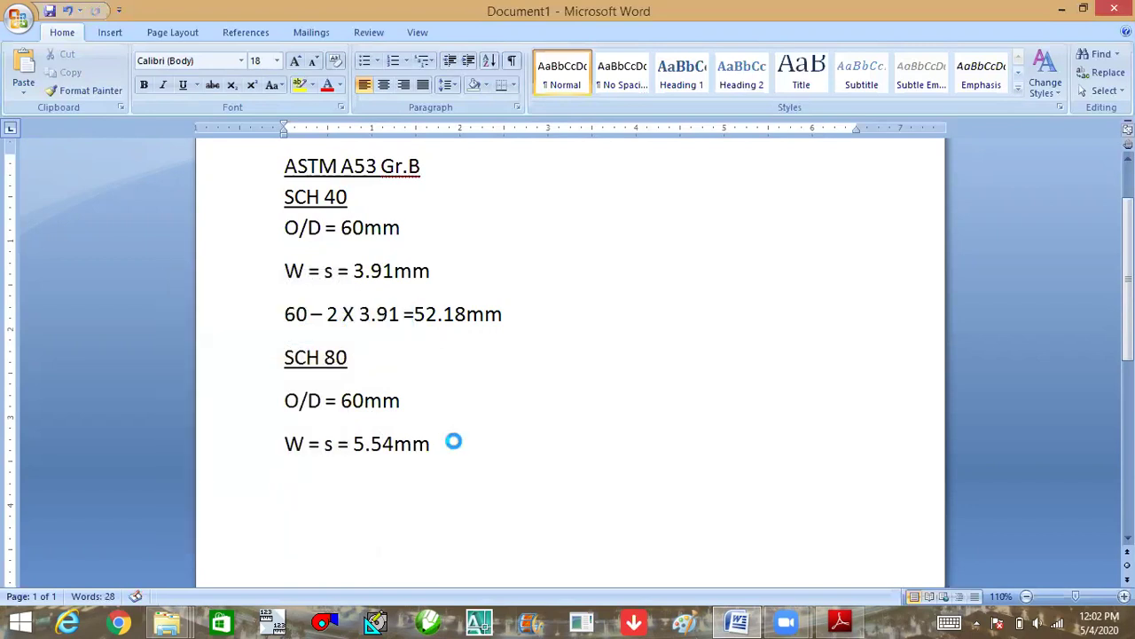
key(ctrl+v)
key(BackSpace)
key(BackSpace)
key(BackSpace)
key(BackSpace)
text(5.54)
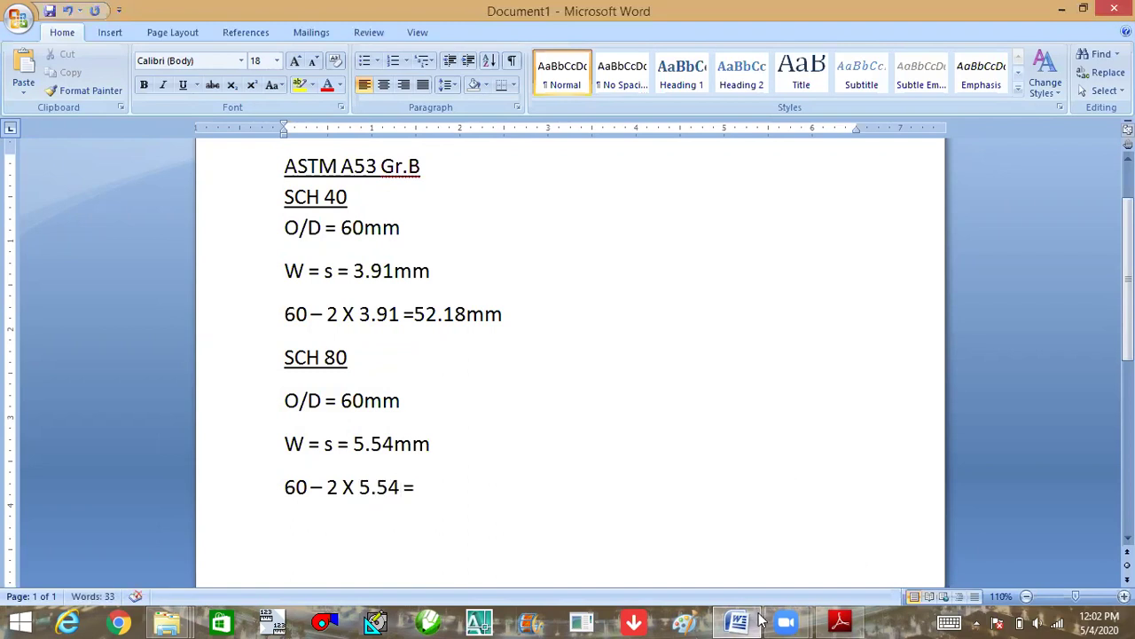
Launch Windows Calculator by searching 'calculator' from the Start screen.
key(super)
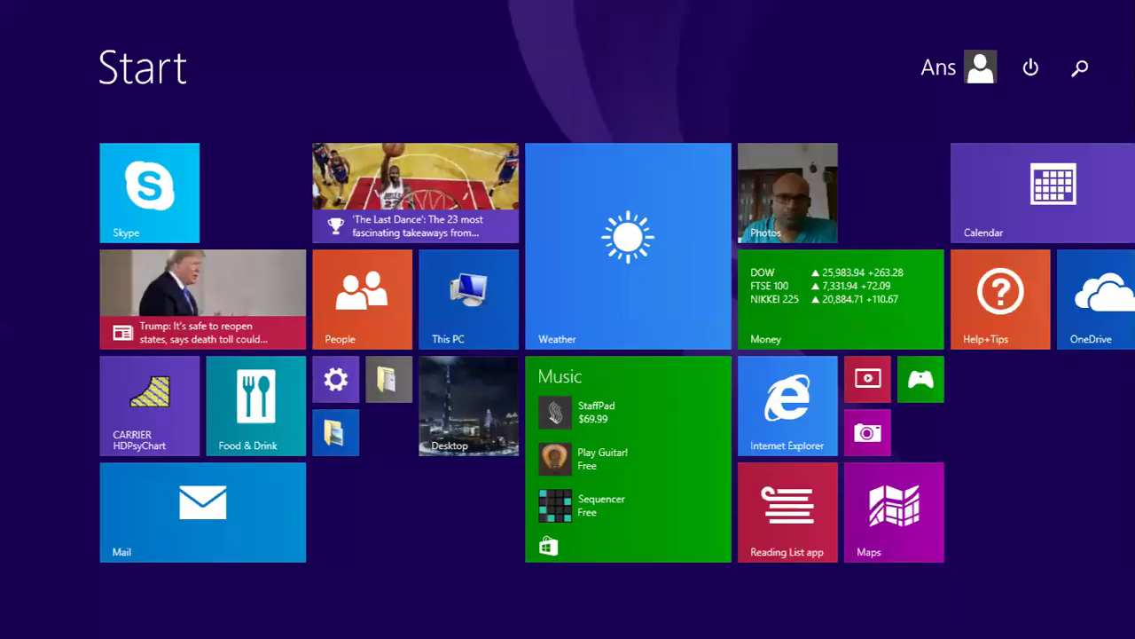
click(1088, 79)
text(calculator)
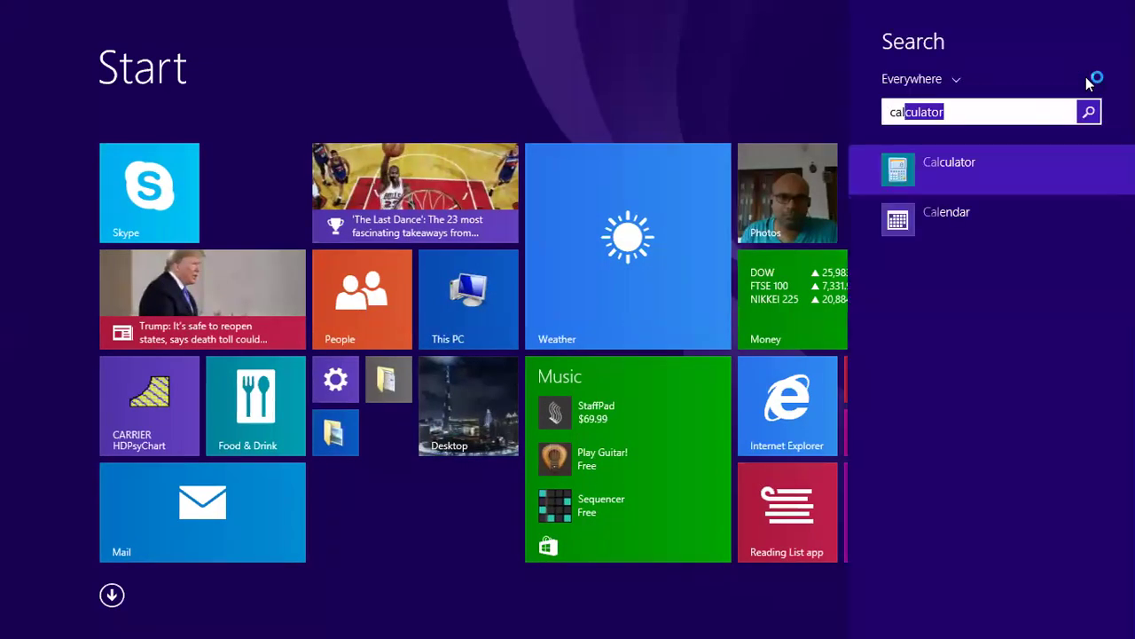
key(Return)
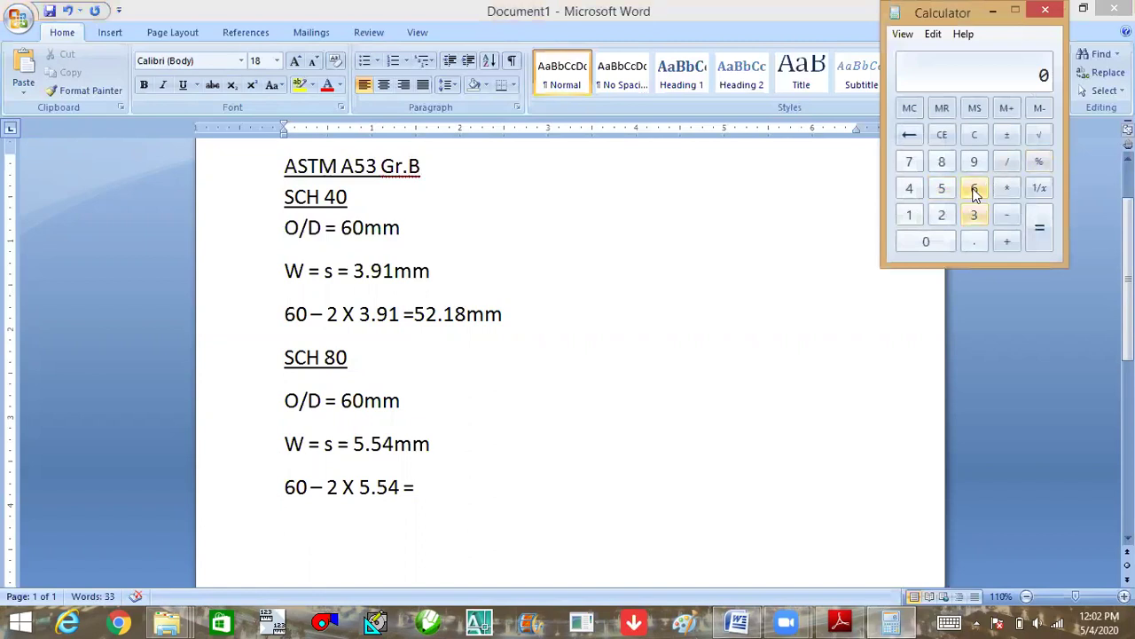
Compute 5.54 × 2 = 11.08 and copy the result.
click(942, 189)
text(.54 *)
click(942, 215)
key(Return)
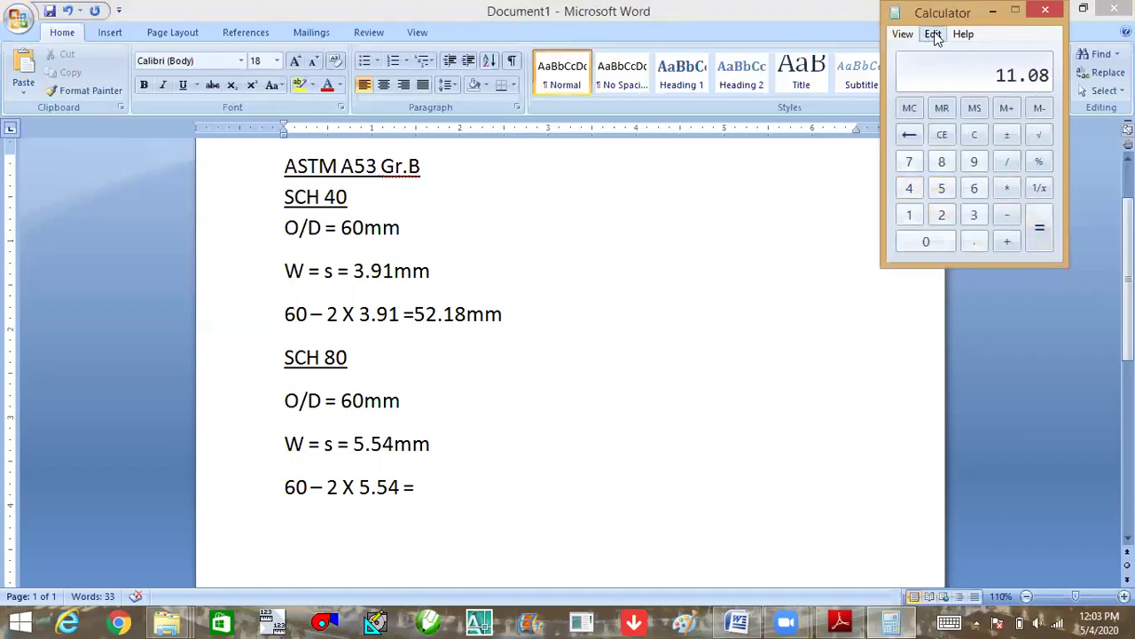
click(933, 34)
click(904, 53)
Compute 60 − 11.08 = 48.92 using the pasted value and copy the result.
click(974, 135)
click(974, 188)
click(926, 241)
click(1007, 215)
click(934, 34)
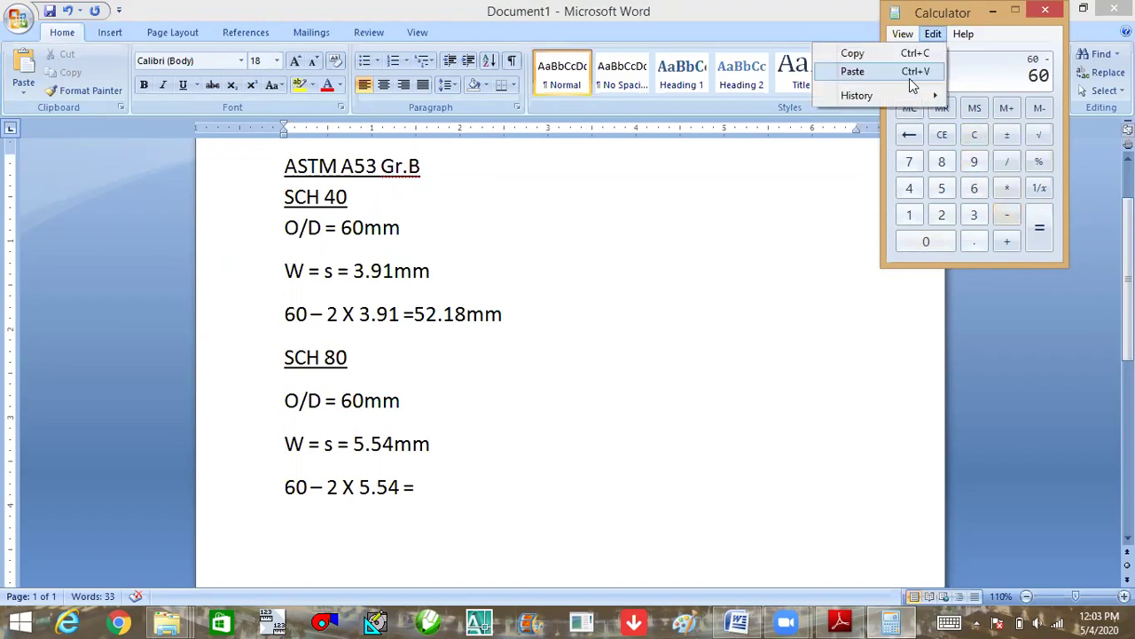
click(909, 78)
click(1039, 227)
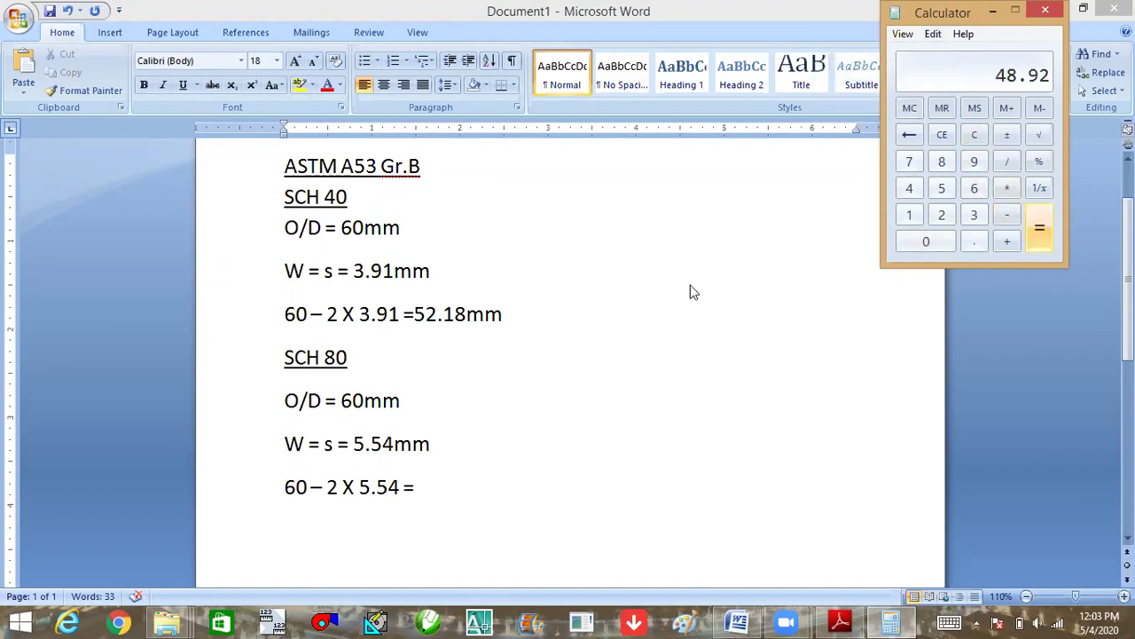
click(933, 34)
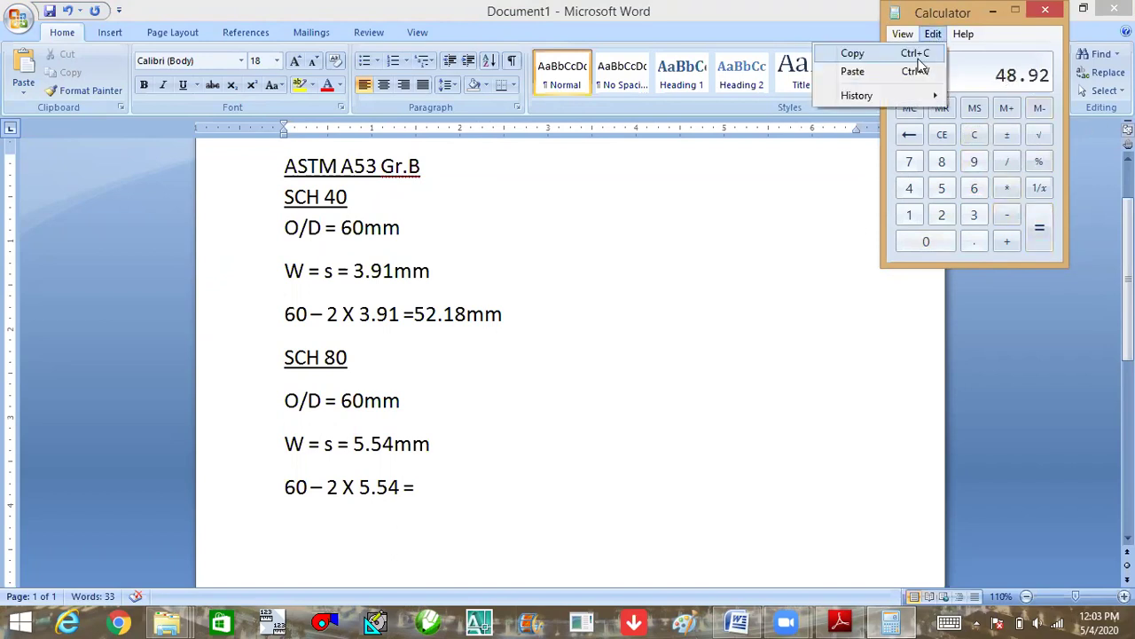
click(908, 59)
Paste 48.92 after the equals sign so the formula ends '= 48.92 mm', then start a new line.
click(459, 495)
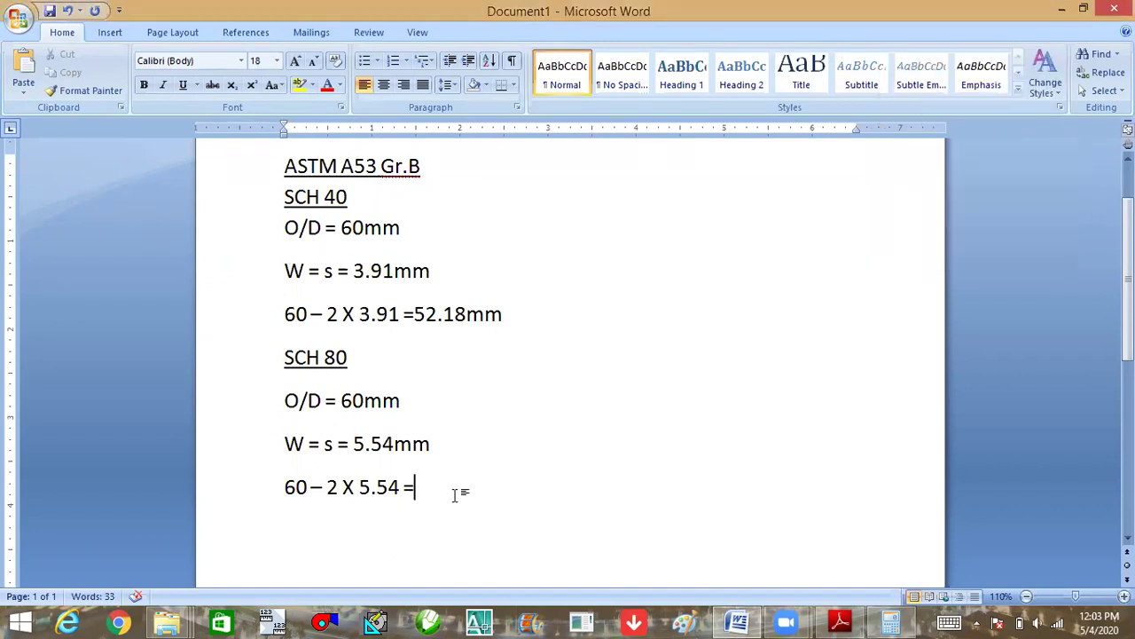
key(ctrl+v)
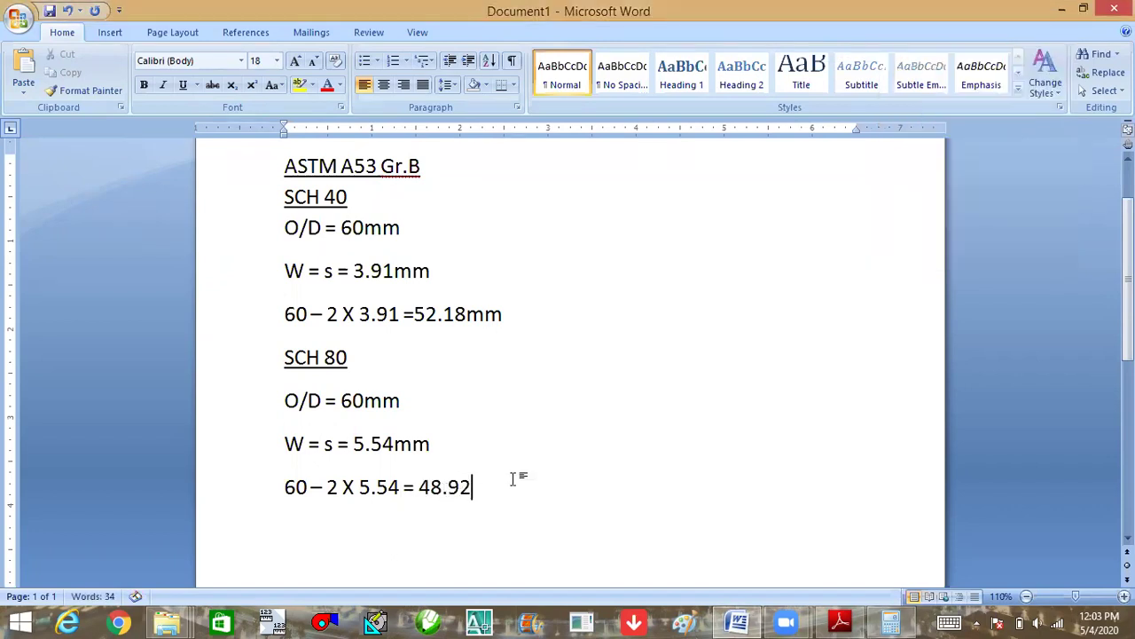
text(mm)
key(Return)
After checking the 60.3 mm O.D. in the PDF, type the formula line '60.3-2X5.54'.
click(840, 621)
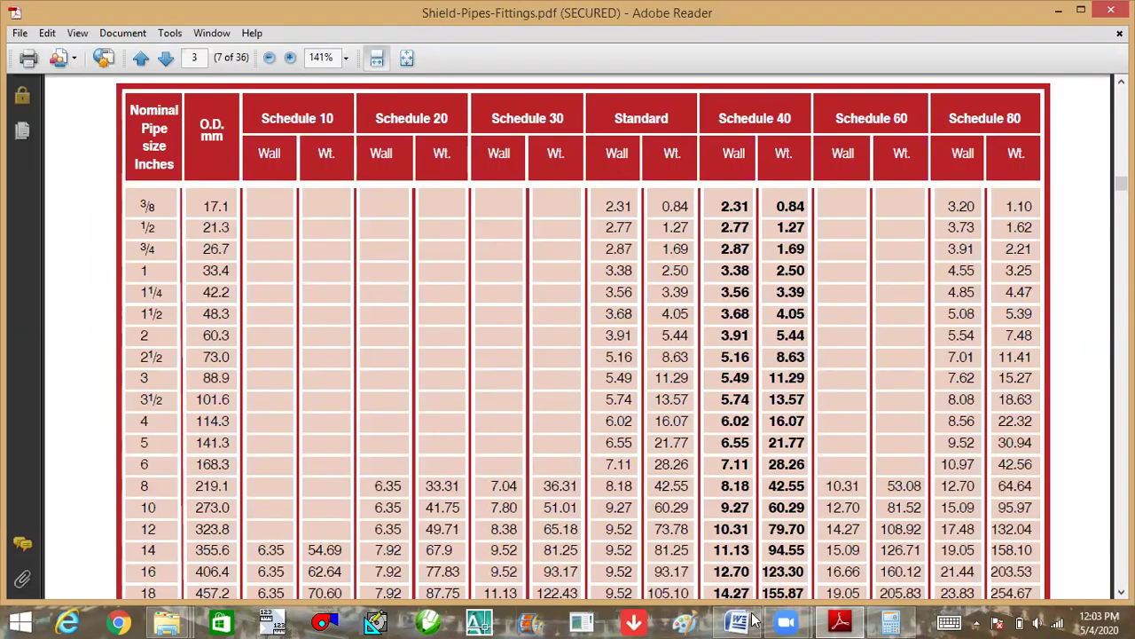
click(739, 619)
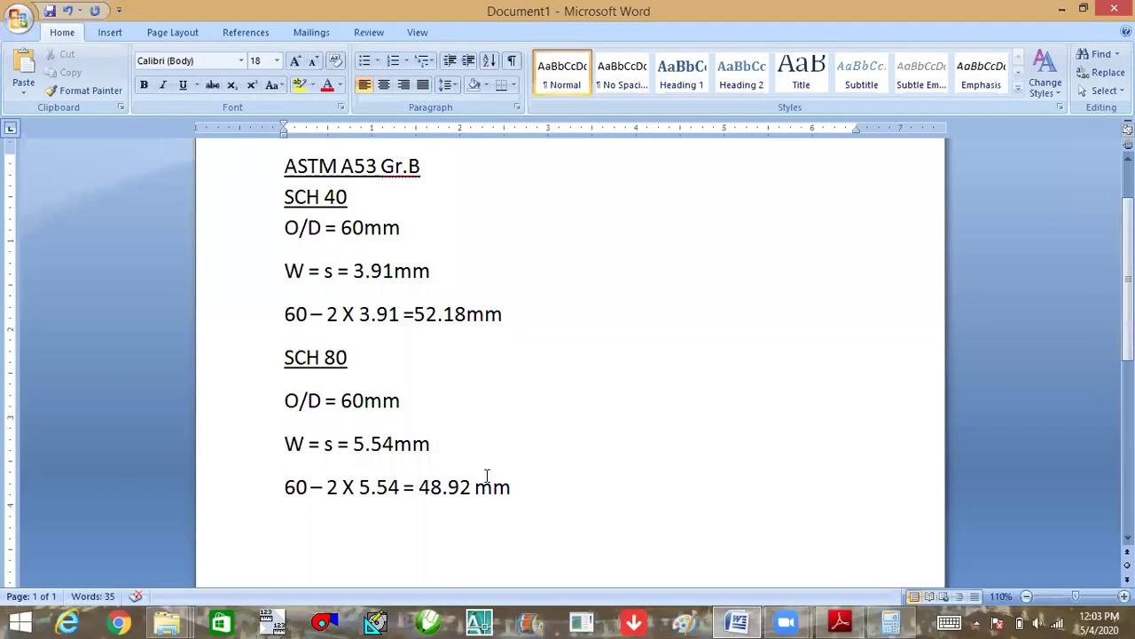
text(60.3-)
text(2X4)
key(BackSpace)
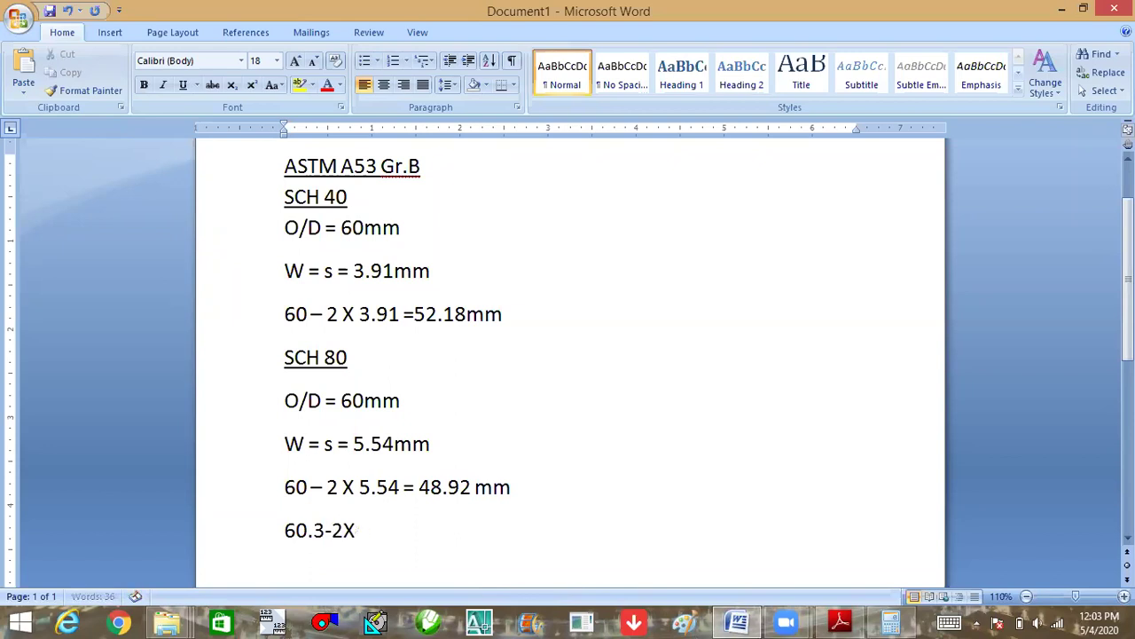
text(5)
key(BackSpace)
text(..5)
key(BackSpace)
key(BackSpace)
text(54)
Add 0.3 to the displayed 48.92 in Calculator to get 49.22.
click(891, 621)
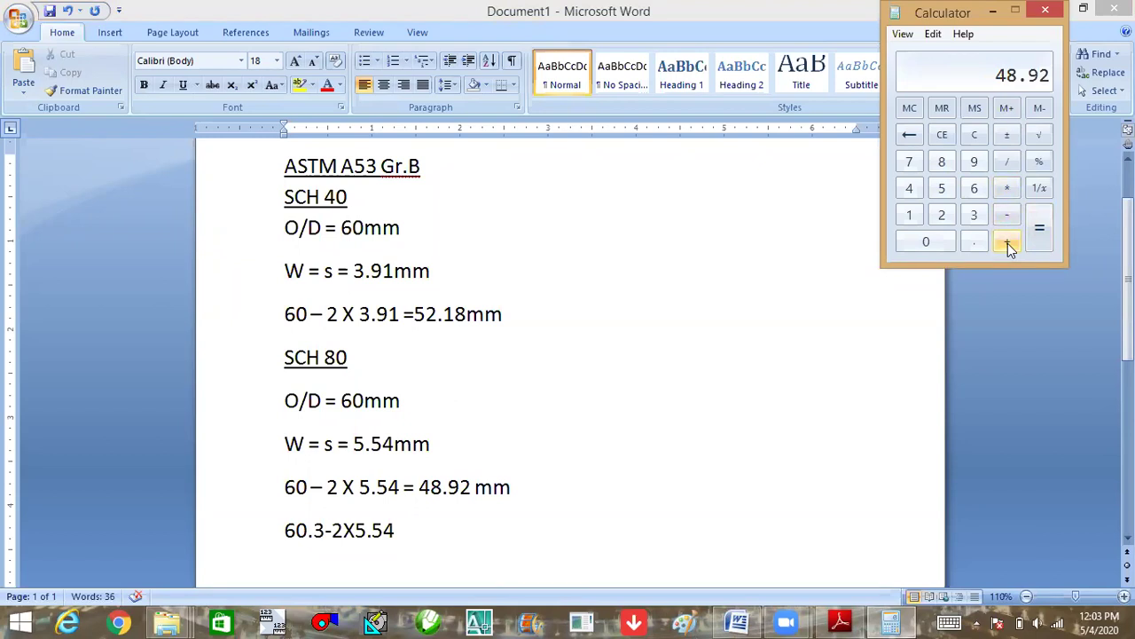
click(954, 241)
click(960, 241)
click(974, 214)
click(1038, 238)
Clear the Calculator and recompute 48.92 + 0.3 = 49.22 from scratch.
click(973, 135)
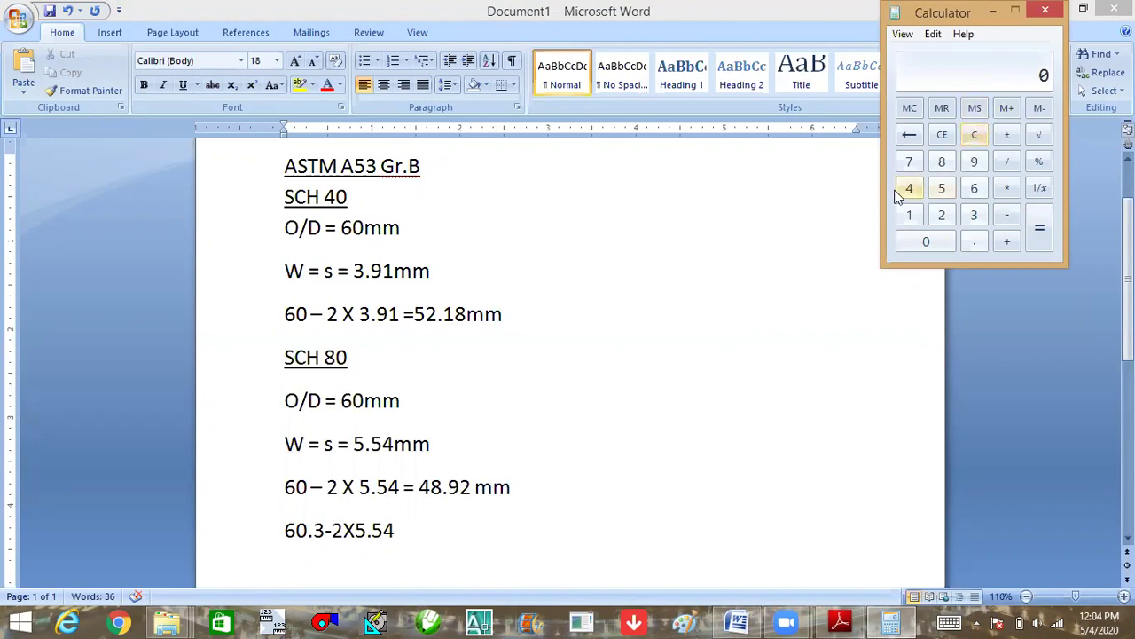
click(909, 191)
click(942, 162)
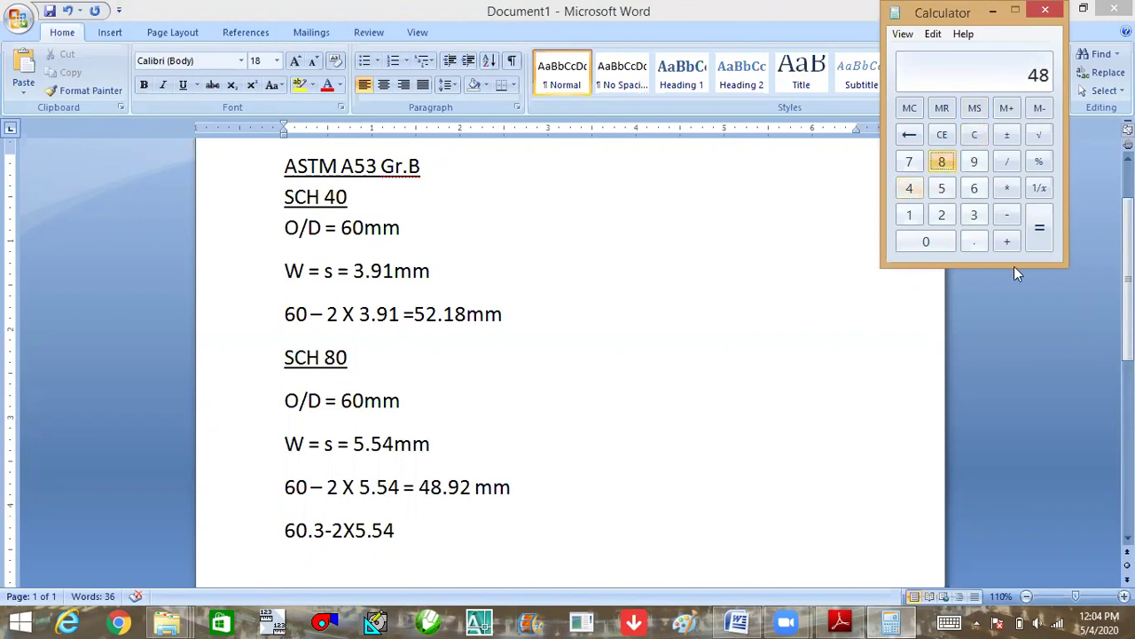
click(976, 237)
click(974, 162)
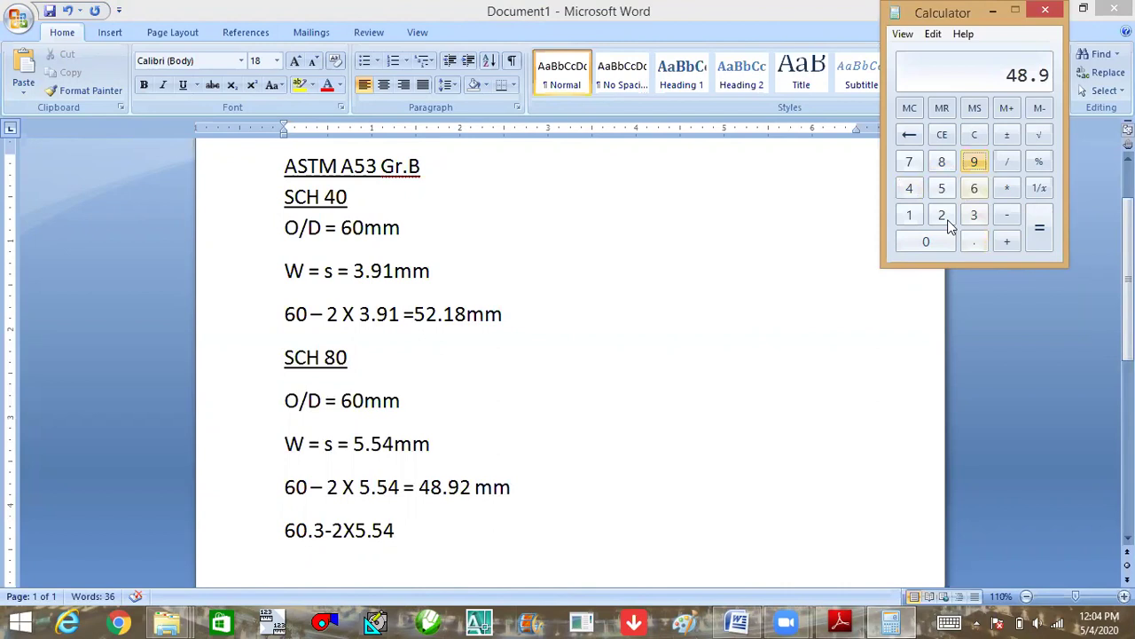
click(943, 216)
click(1007, 242)
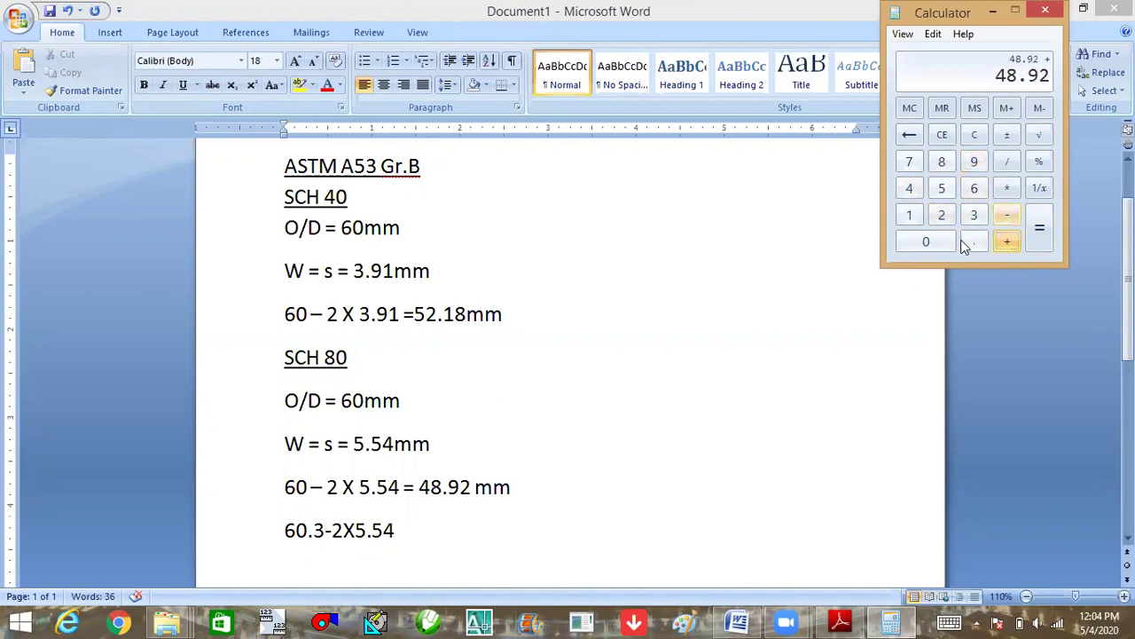
click(954, 236)
click(971, 241)
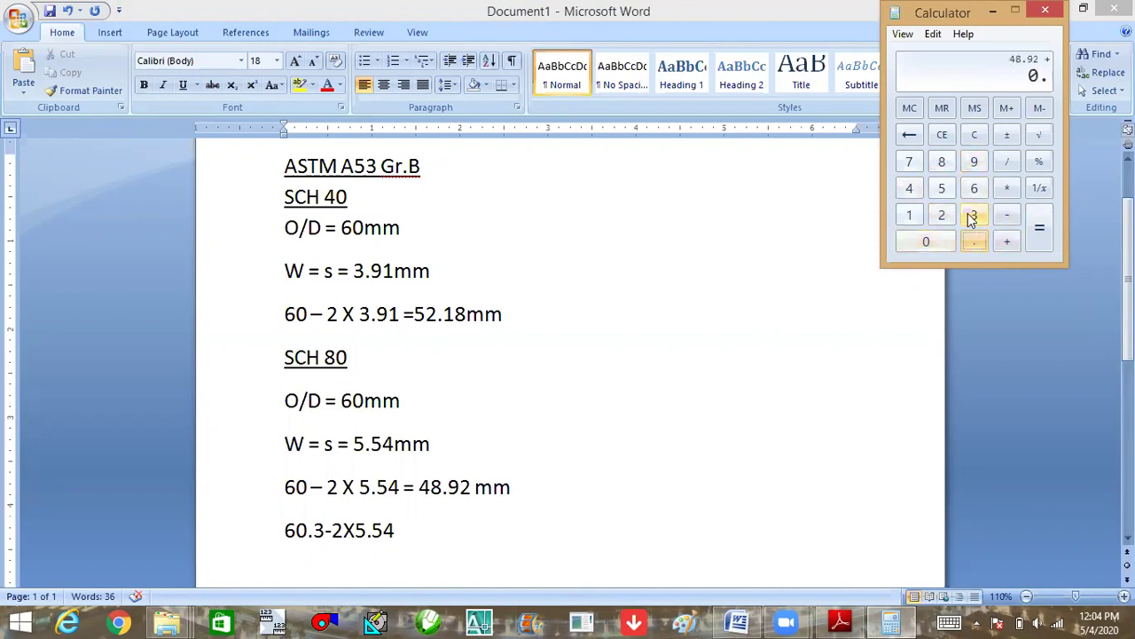
click(972, 216)
click(1044, 238)
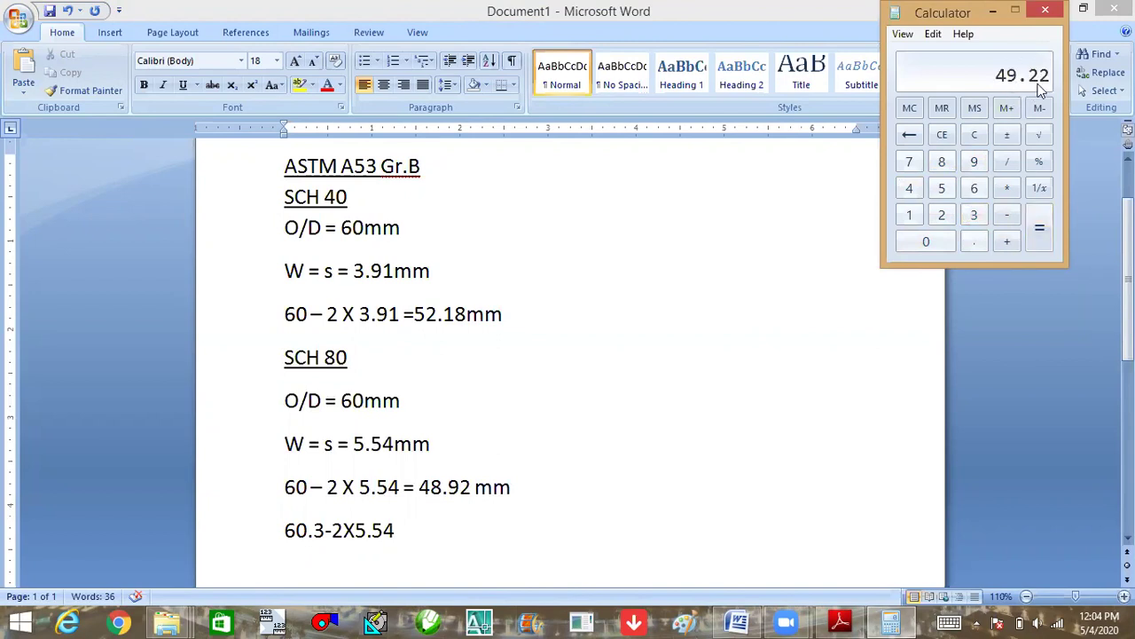
Copy the 49.22 result and return to the end of the '60.3-2X5.54 =' line in Word.
click(933, 34)
click(907, 55)
click(444, 540)
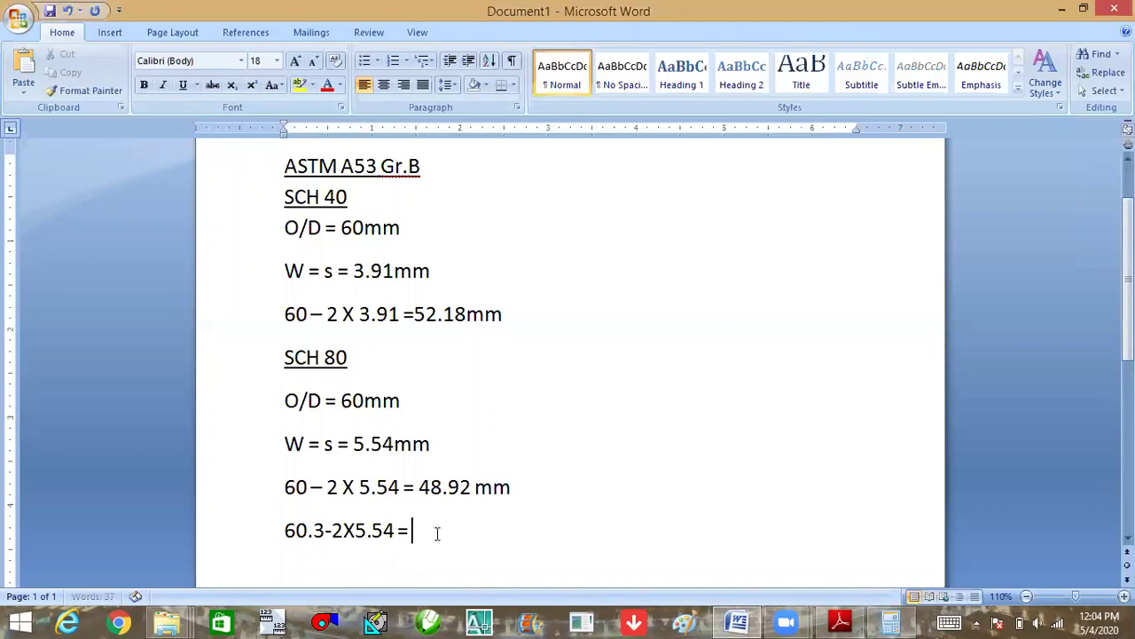
Finish the last line as '60.3-2X5.54 = 49.22mm'.
key(ctrl+v)
text(m)
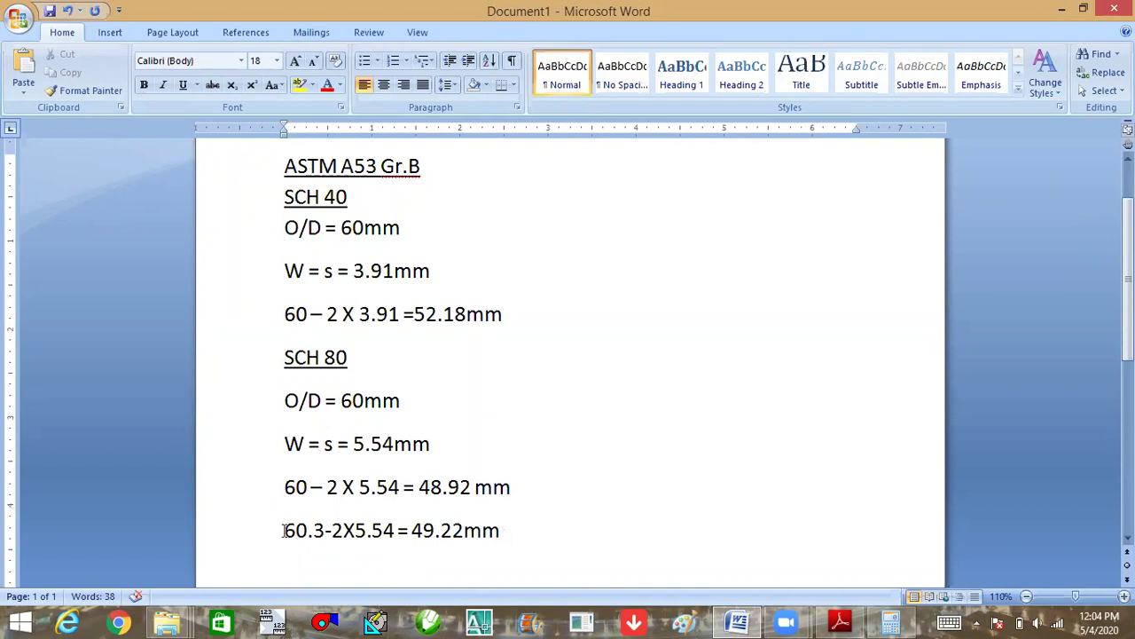
drag(284, 531, 328, 530)
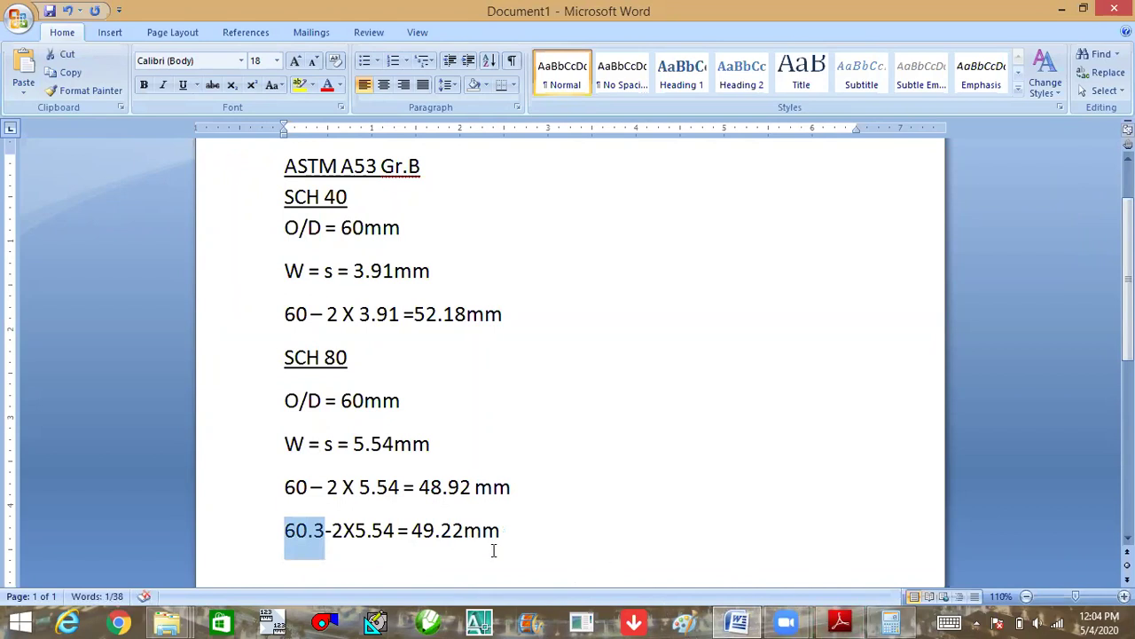
drag(501, 530, 239, 526)
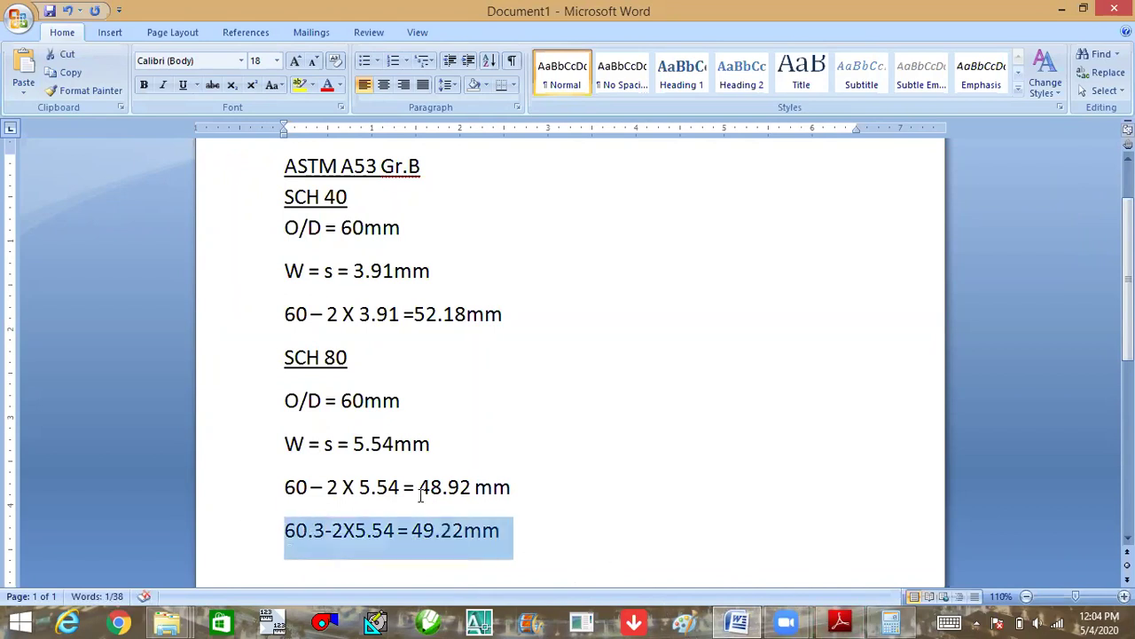
Insert a 'BS1387 & ASTM' heading line above ASTM A53 Gr.B at the top.
scroll(420, 495, up, 2)
click(286, 242)
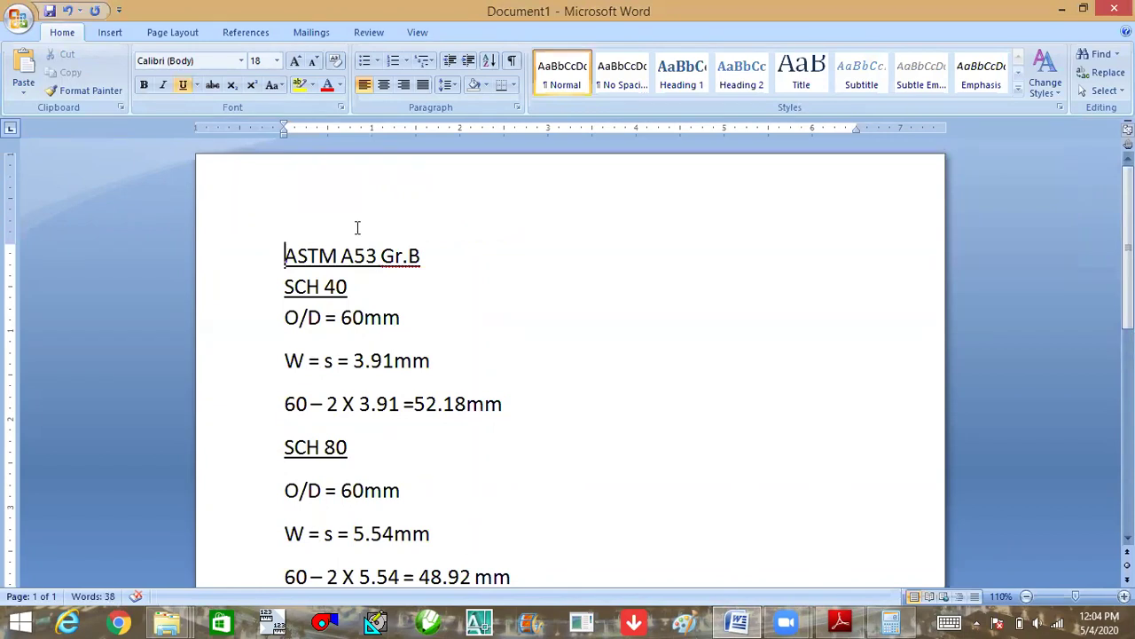
key(Return)
text(BS1387)
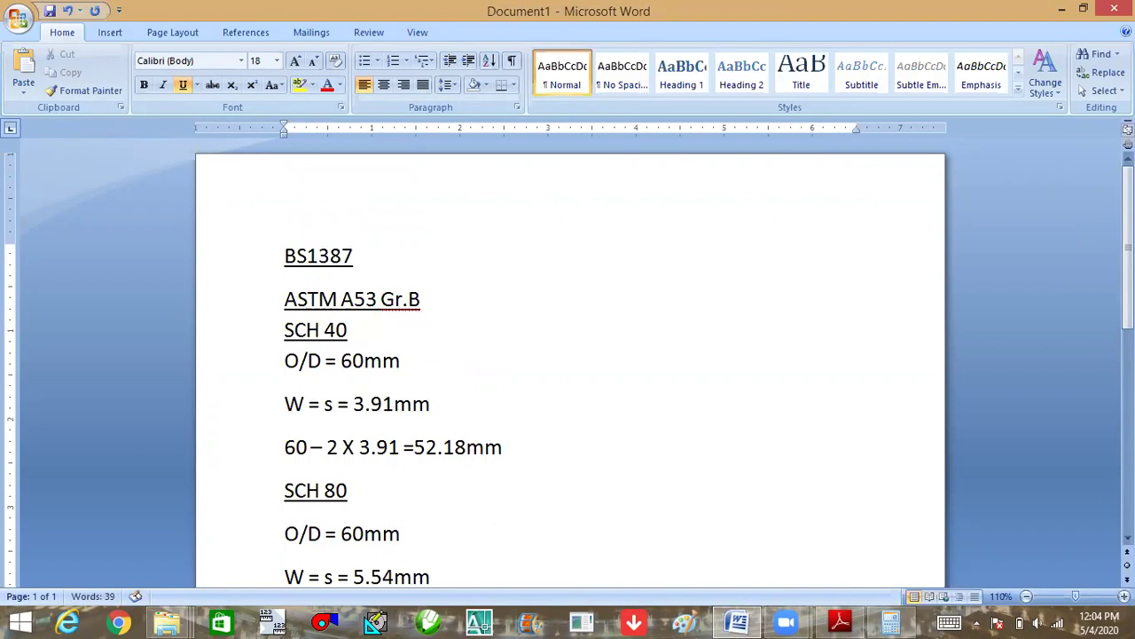
text( & As)
key(BackSpace)
text(STM)
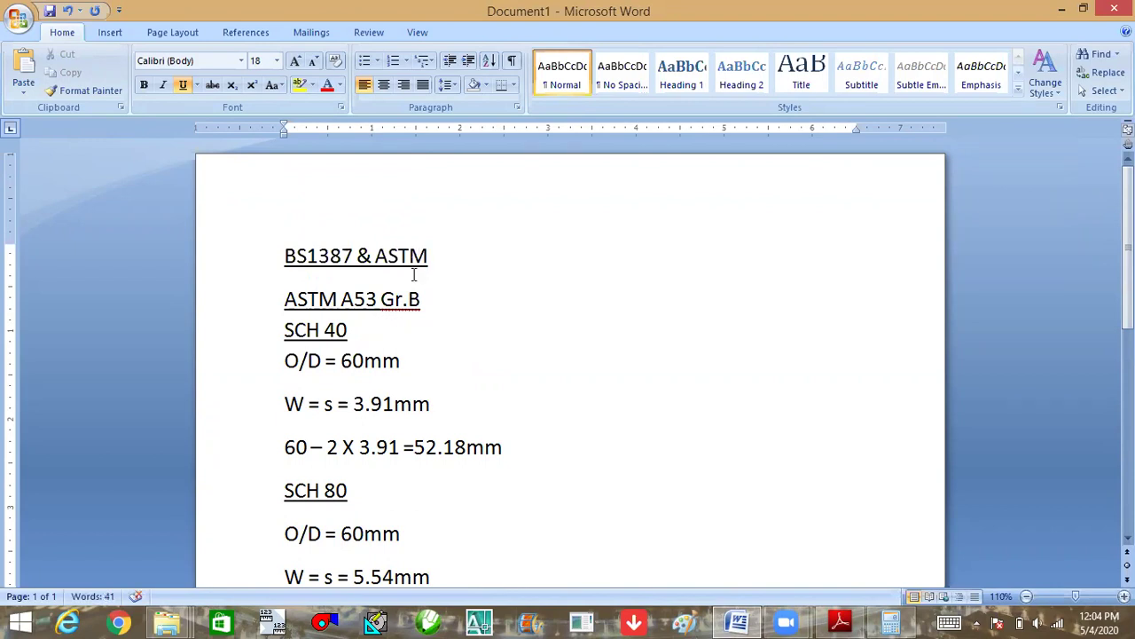
scroll(413, 275, down, 3)
Color the SCH 80 title red and give it a yellow highlight.
click(519, 438)
double_click(519, 438)
click(268, 319)
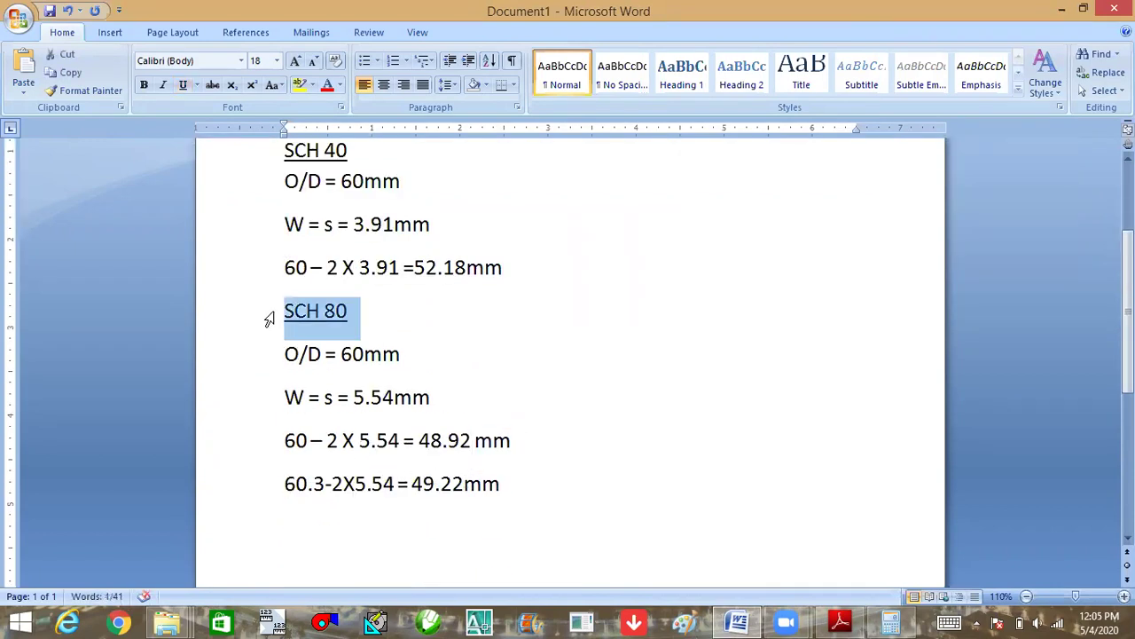
click(326, 86)
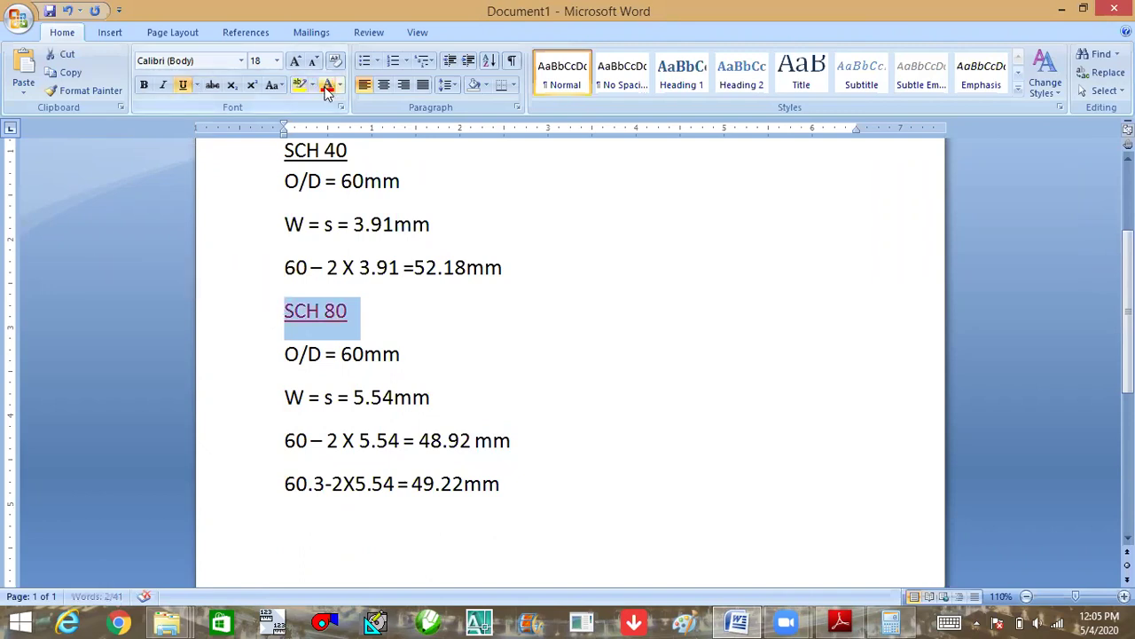
click(314, 86)
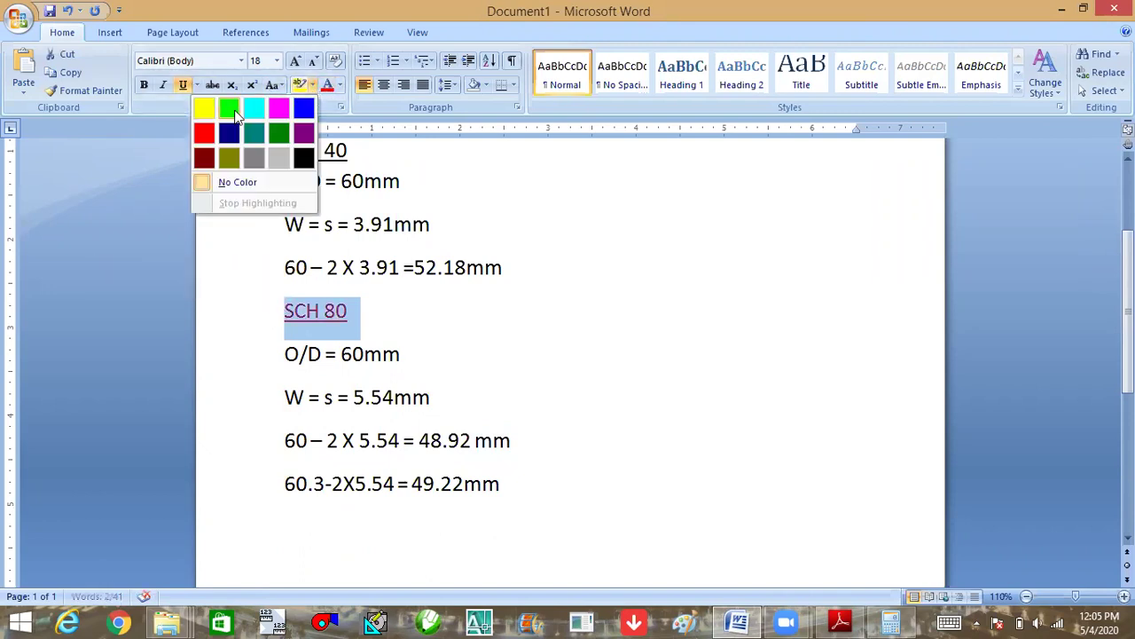
click(208, 107)
click(373, 301)
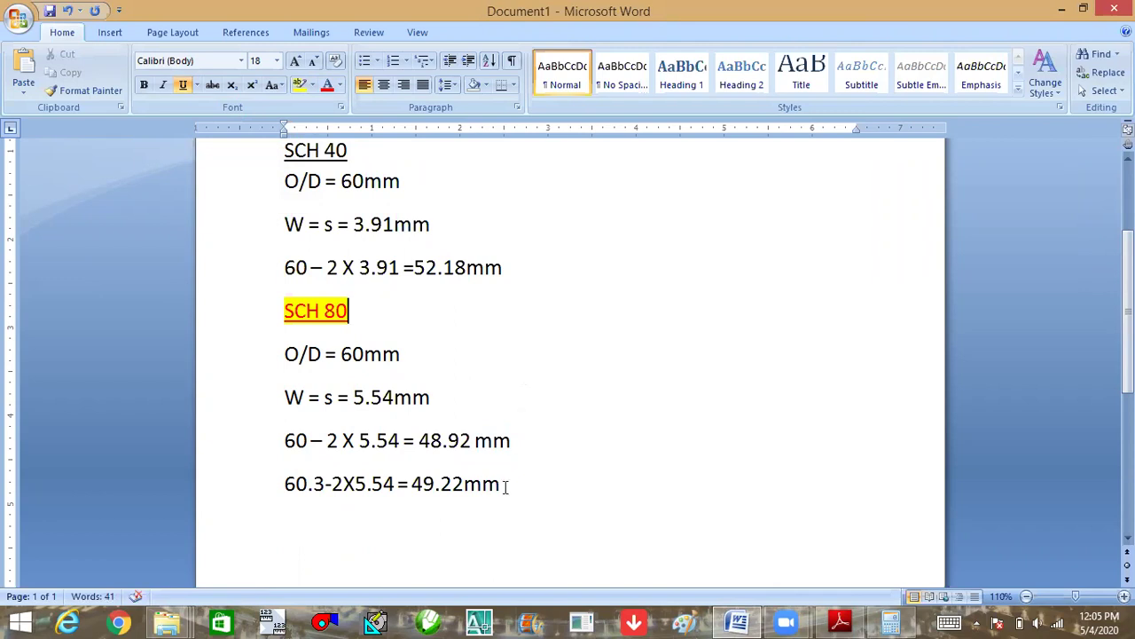
Bring Shield-Pipes-Fittings.pdf back up at the 2 inch, 60.3 mm O.D. row.
drag(506, 486, 221, 443)
click(444, 355)
click(840, 621)
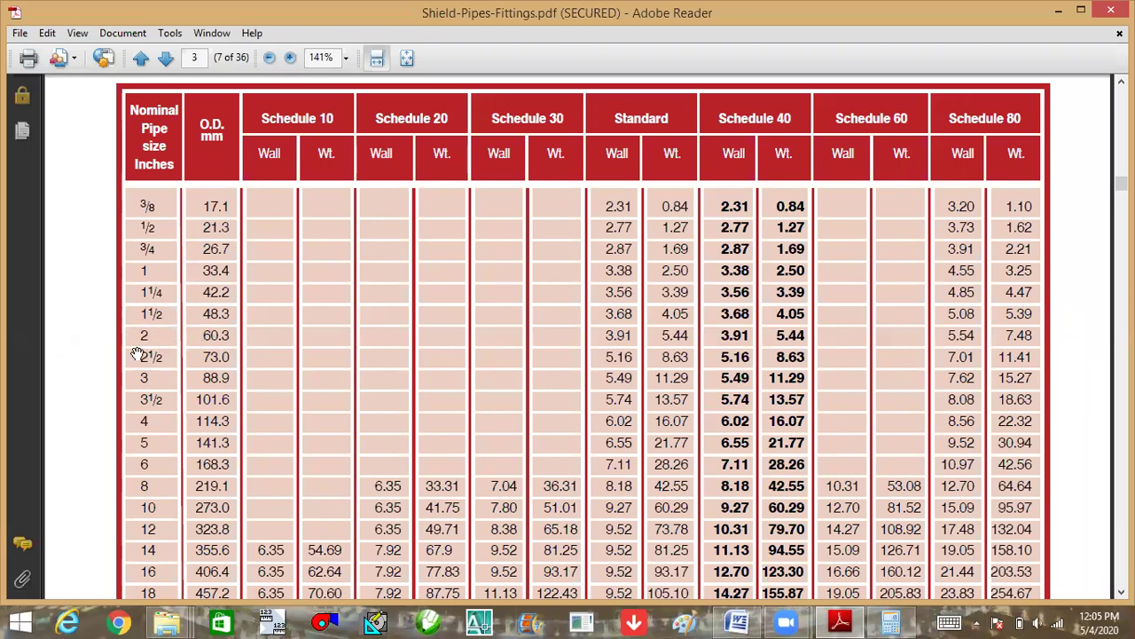
Minimise the PDF and append 'Hydraulic Caluclation & Q=AV' to the SCH 80 title.
click(831, 621)
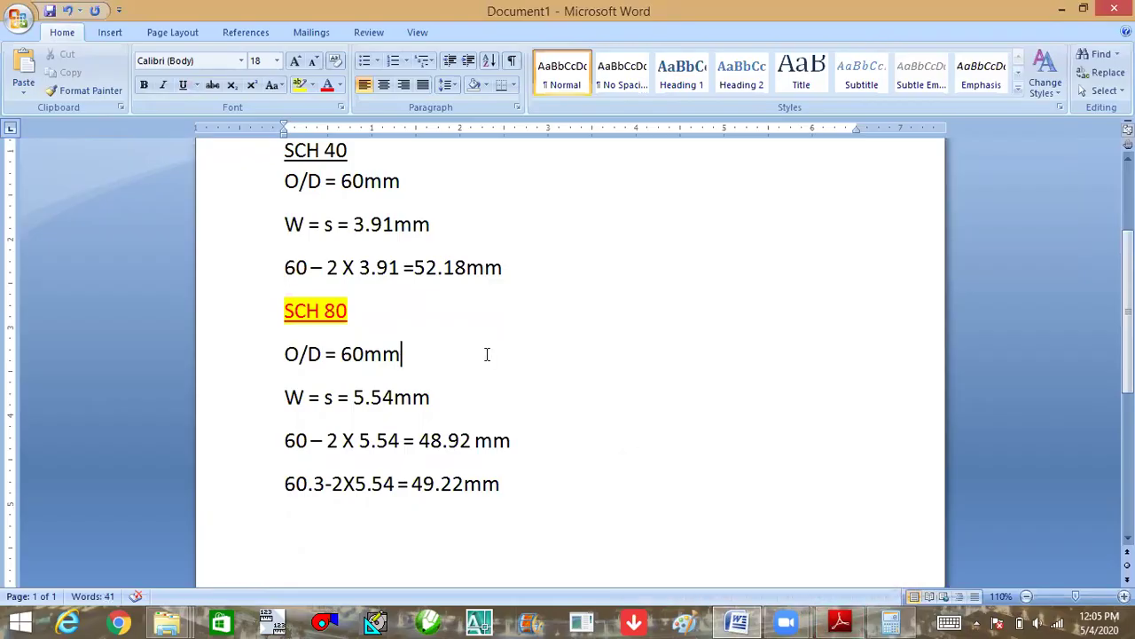
scroll(487, 355, up, 4)
scroll(500, 344, down, 2)
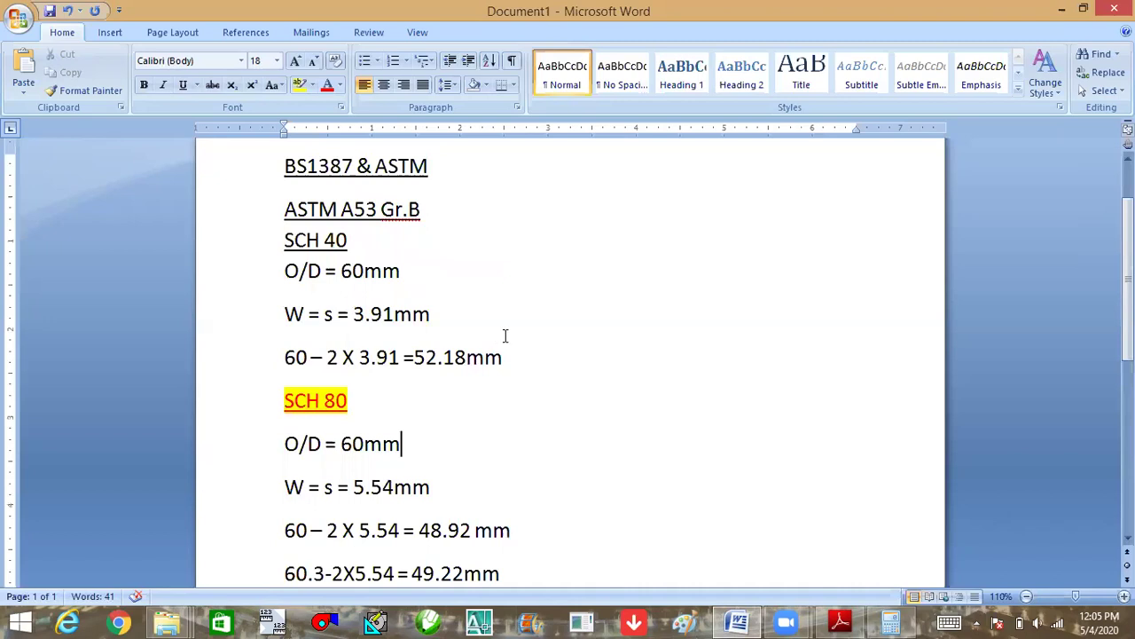
scroll(508, 348, down, 1)
click(454, 336)
click(471, 364)
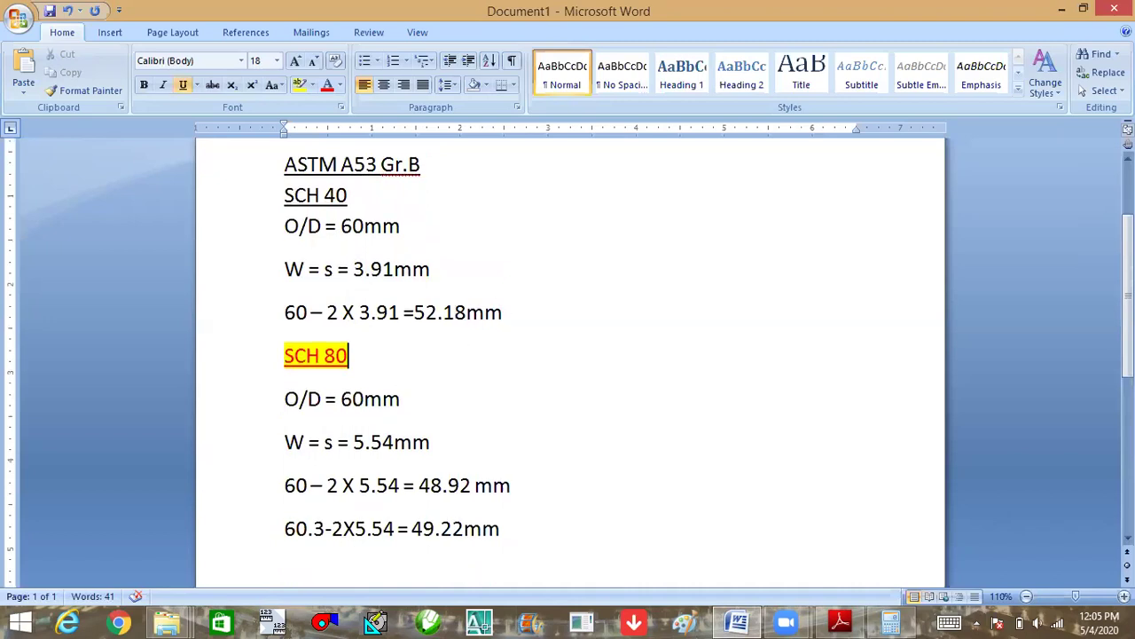
text( Hyraulic )
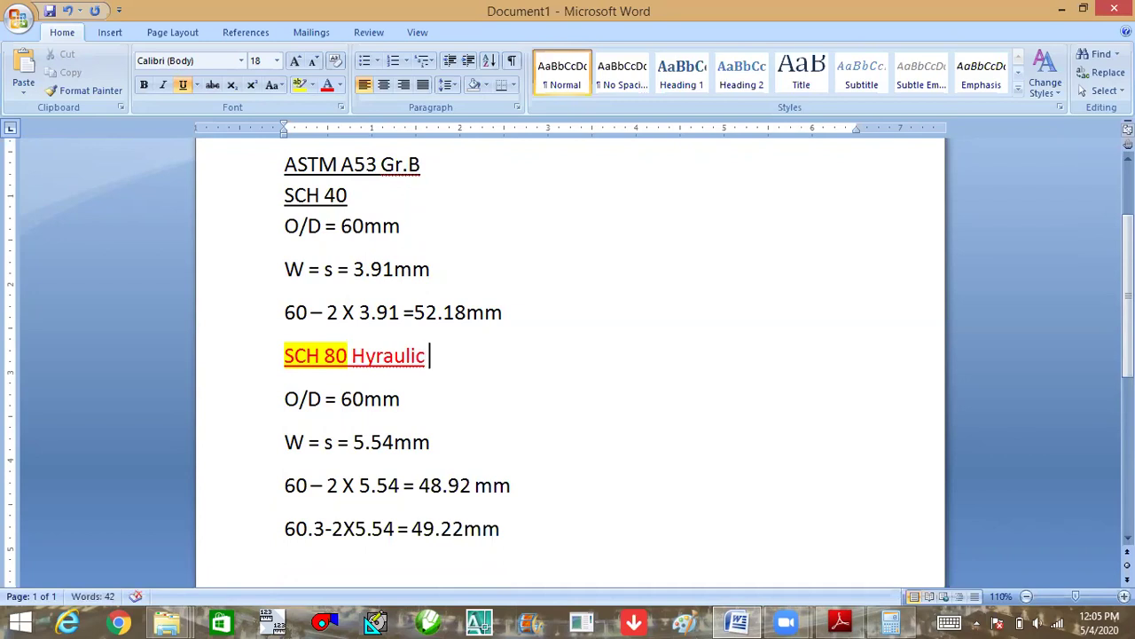
key(BackSpace)
key(BackSpace)
key(BackSpace)
key(BackSpace)
key(BackSpace)
key(BackSpace)
key(BackSpace)
text(draulic )
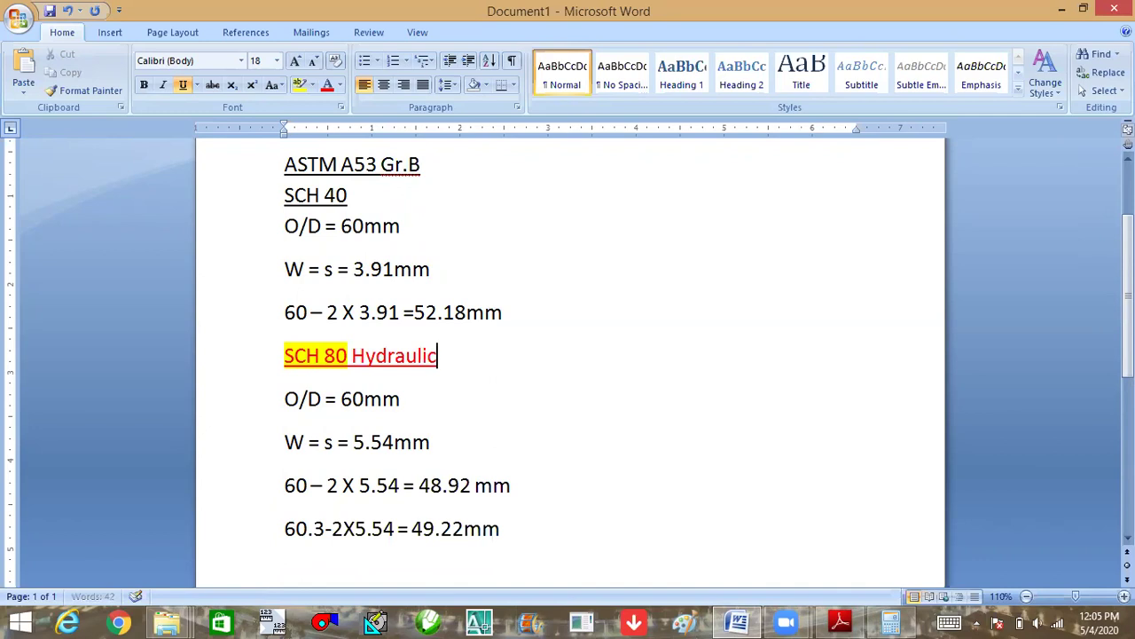
text(Caluclation)
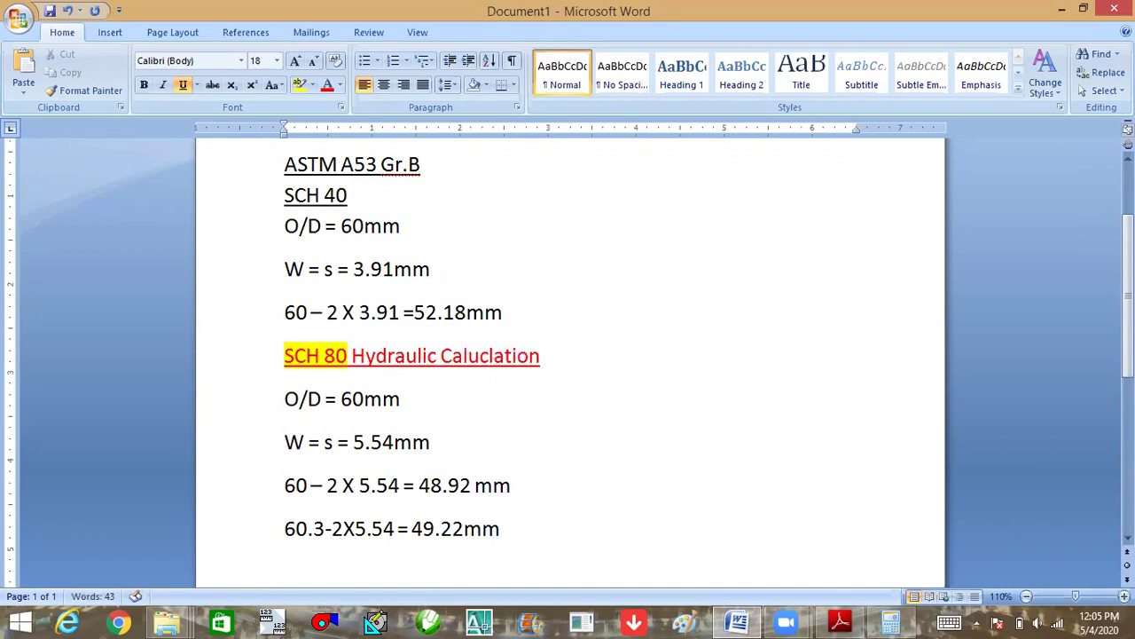
text( :)
key(BackSpace)
key(BackSpace)
text(&)
text( Q=AV m3/s=m2 Xm/s)
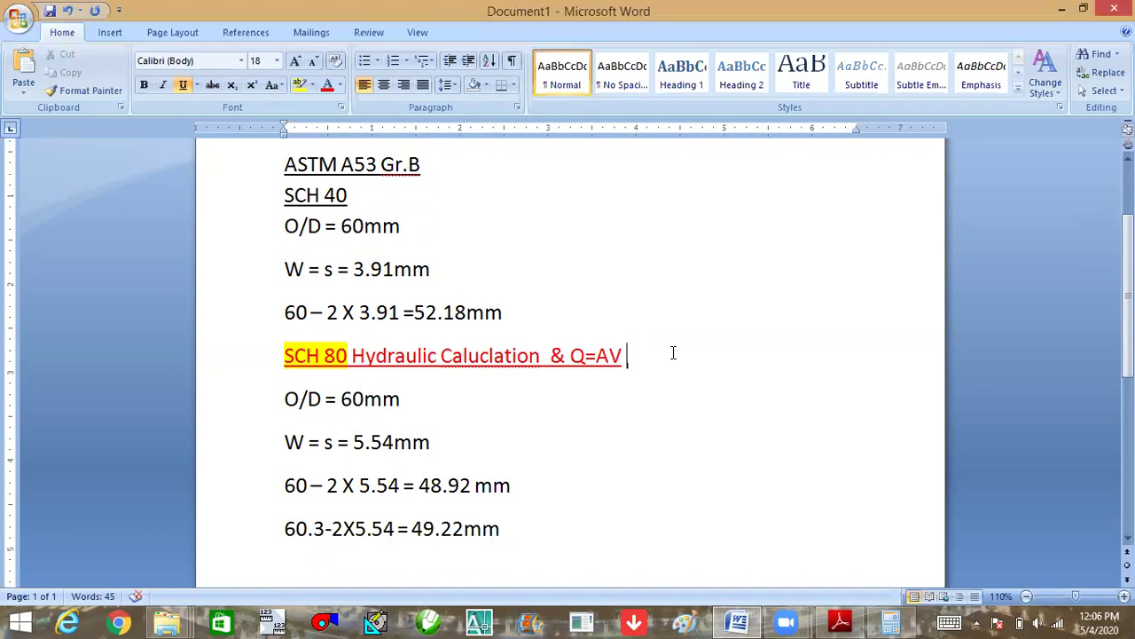
Append the units 'm3/s=m2 Xm/s' to the end of the red Q=AV line.
text(m)
text(3/s=m2 X)
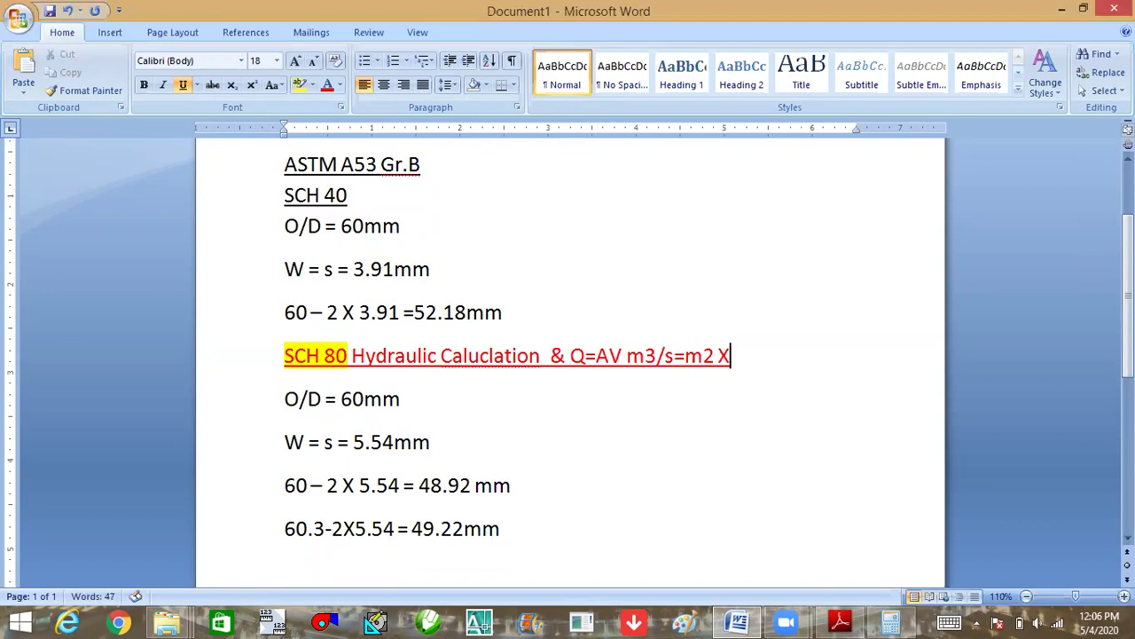
text(m/)
text(s)
drag(656, 355, 769, 357)
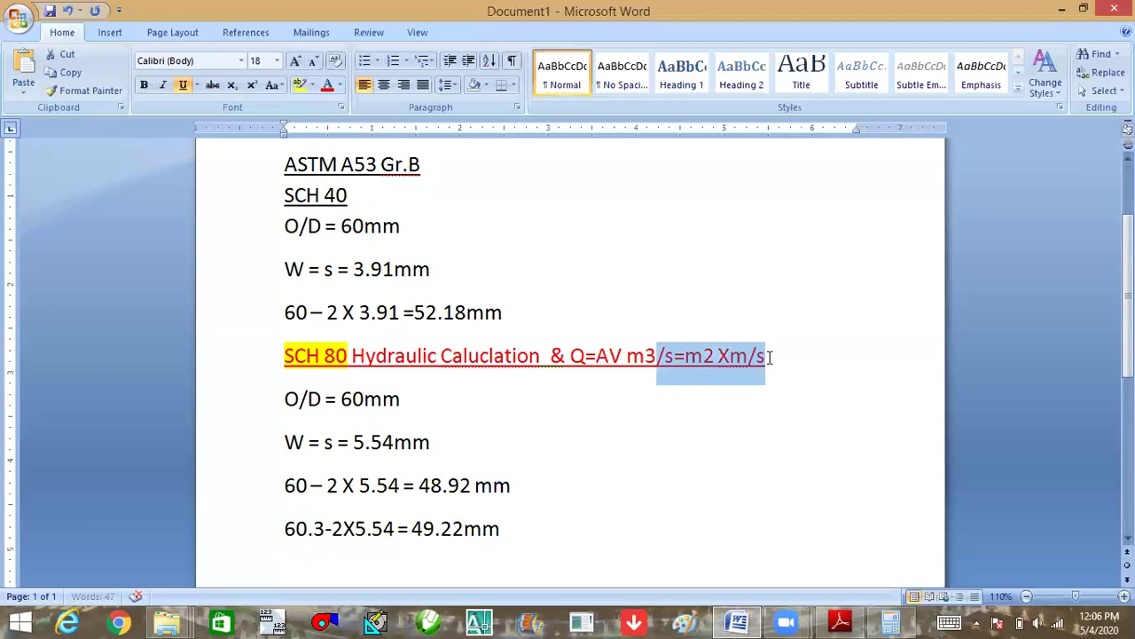
drag(770, 357, 656, 378)
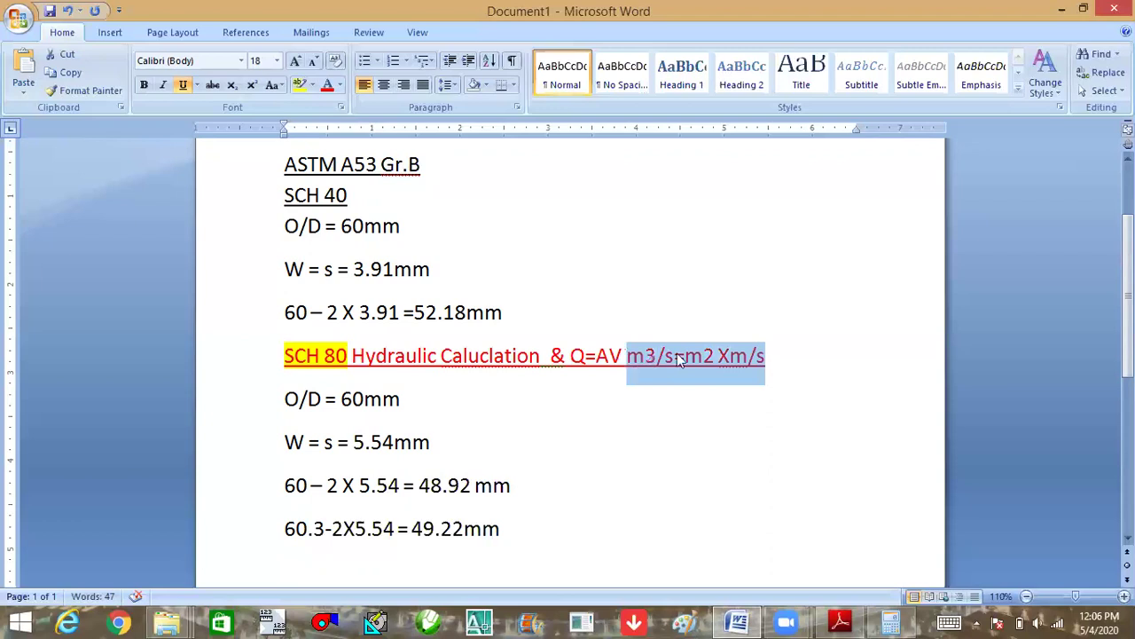
click(776, 358)
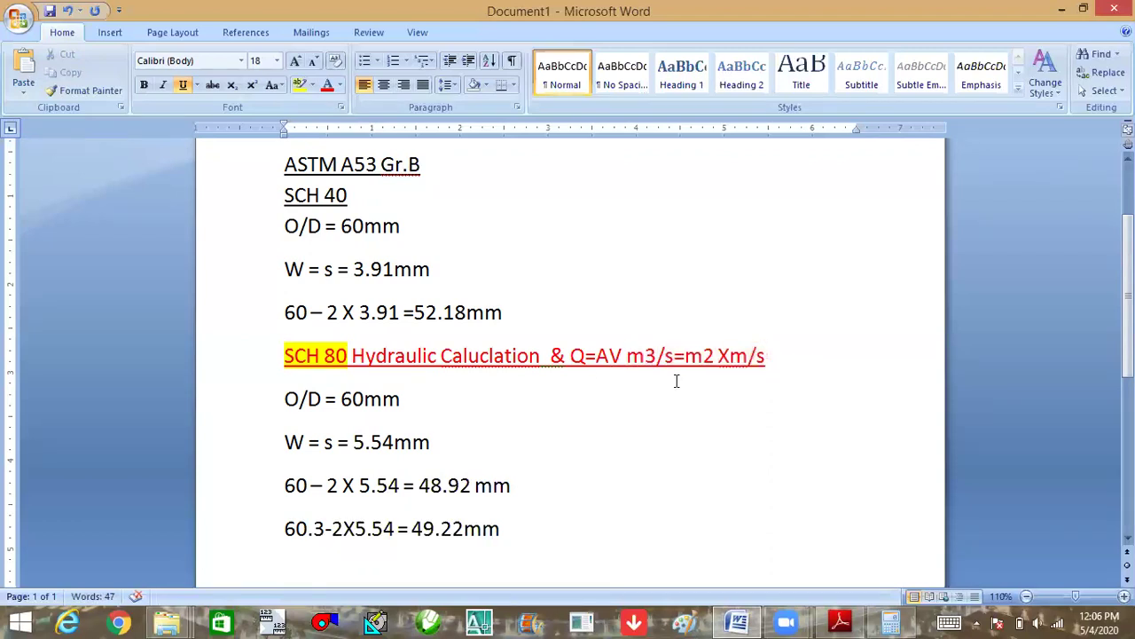
Add a new red line 'M3/s /1000 = l/s' below the formula line.
key(Return)
text(M3/2)
key(BackSpace)
text(s)
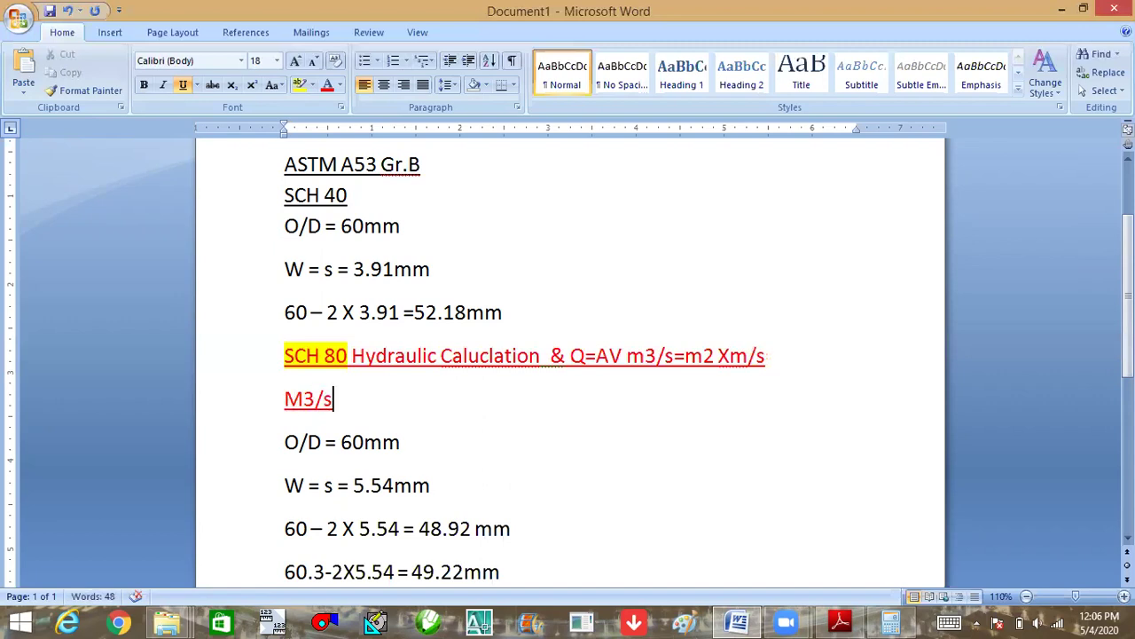
text( /1000 = l/s)
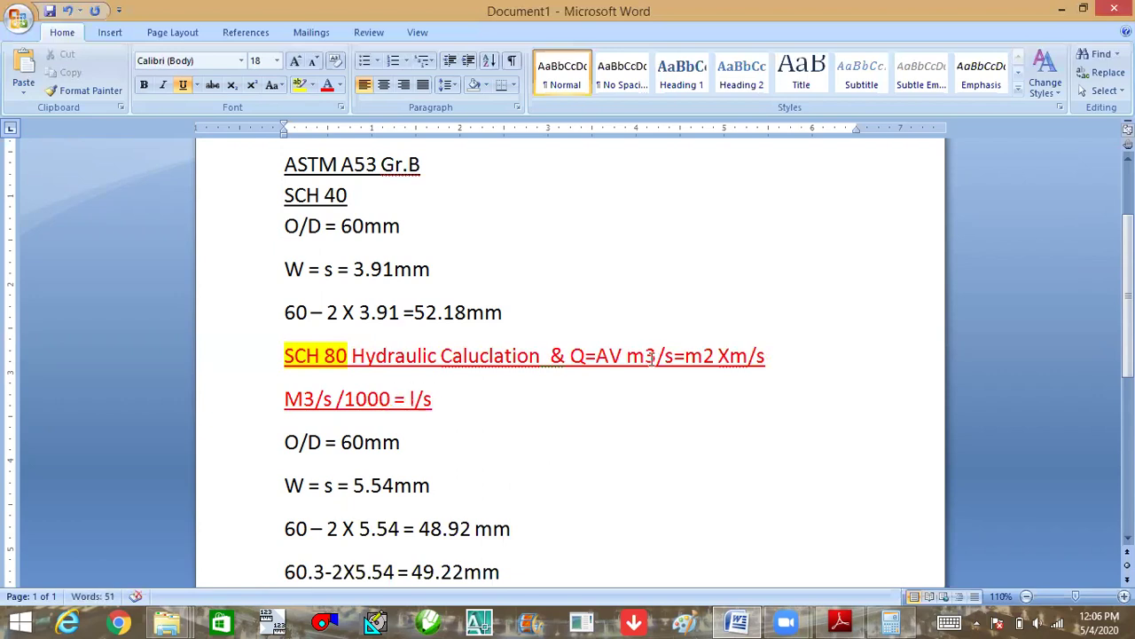
mouse_move(481, 390)
mouse_down()
mouse_move(340, 379)
mouse_move(302, 359)
mouse_up()
Type '(L,M,H)' at the end of the BS1387 & ASTM heading.
scroll(559, 417, down, 1)
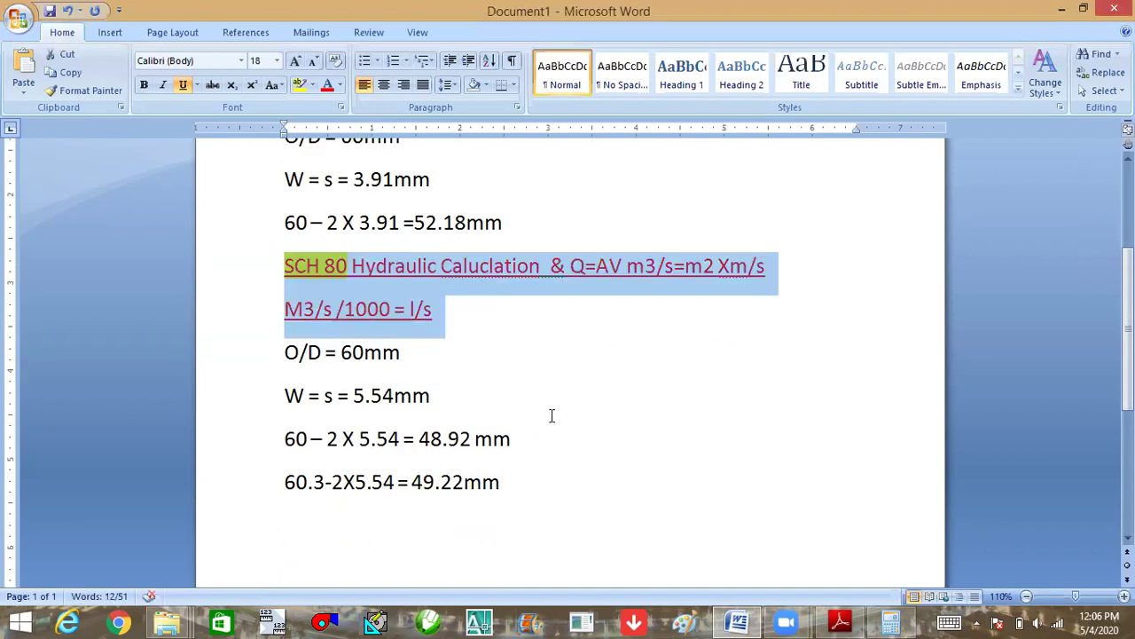
scroll(550, 414, up, 2)
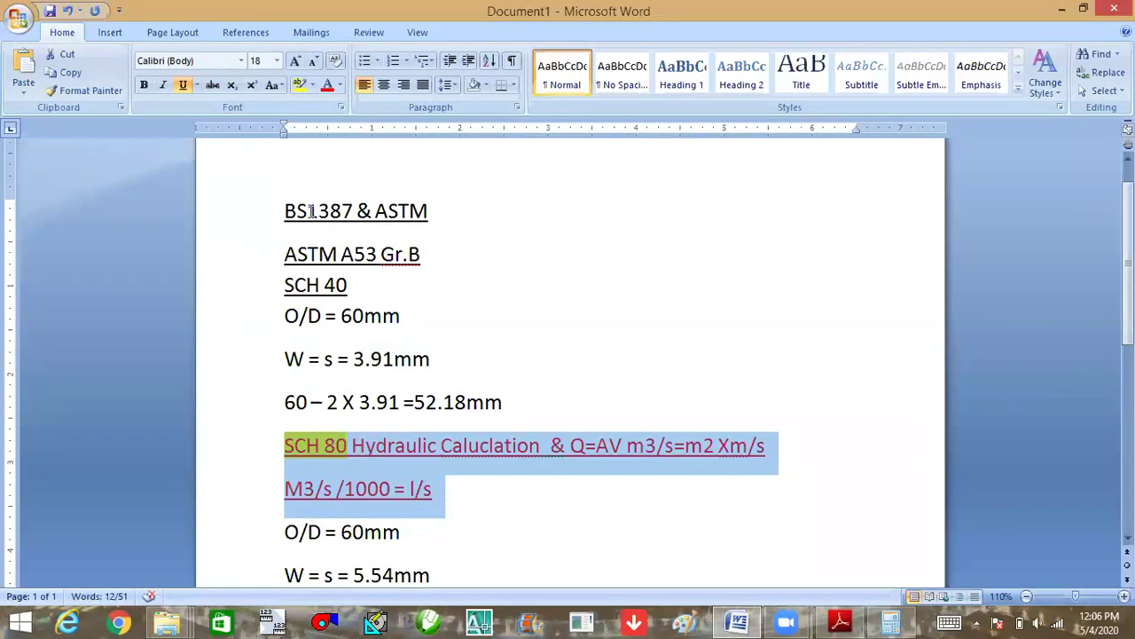
click(488, 214)
text(L,M)
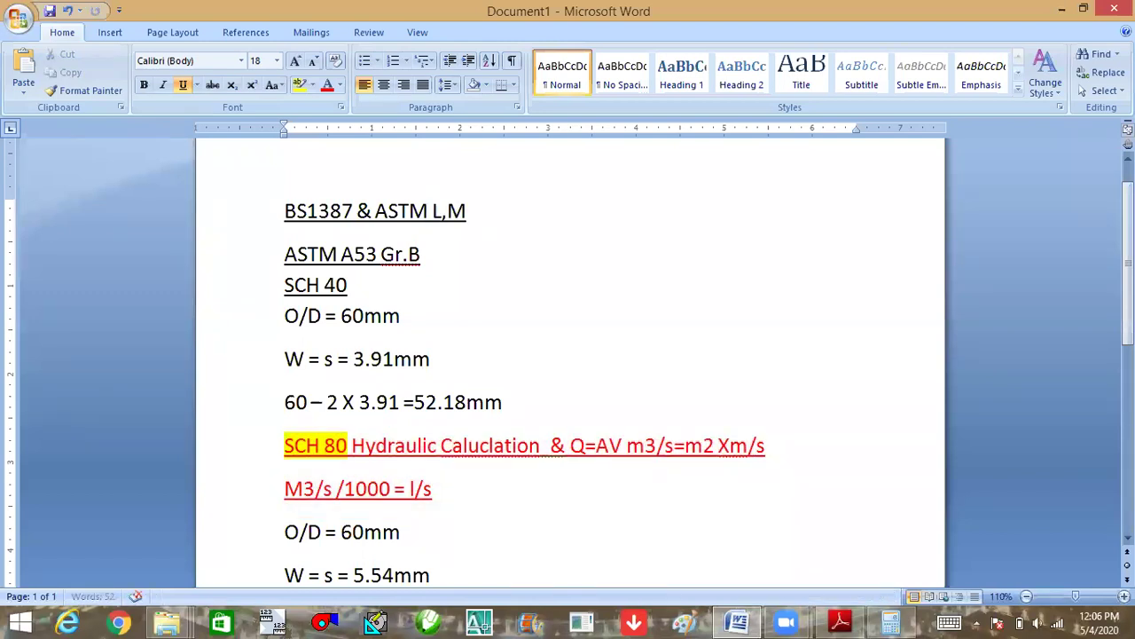
text(,H)
key(Left)
key(Left)
key(Left)
key(Left)
key(Left)
text(()
key(Right)
key(Right)
key(Right)
key(Right)
key(Right)
text())
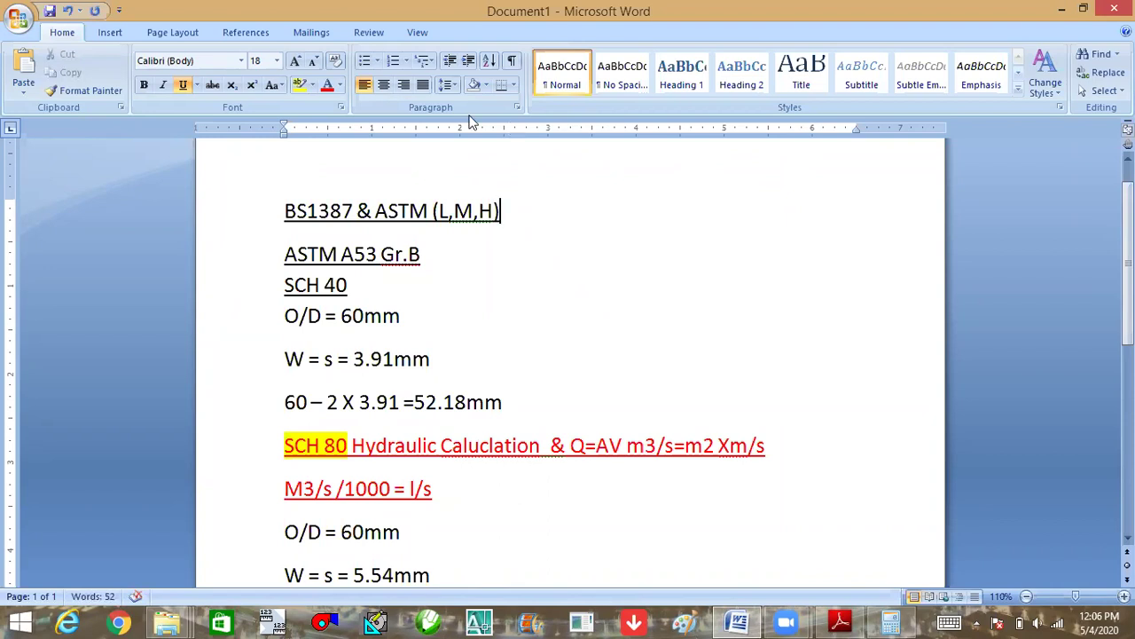
Move '(L,M,H)' from after ASTM to directly after BS1387.
drag(503, 213, 431, 217)
click(433, 218)
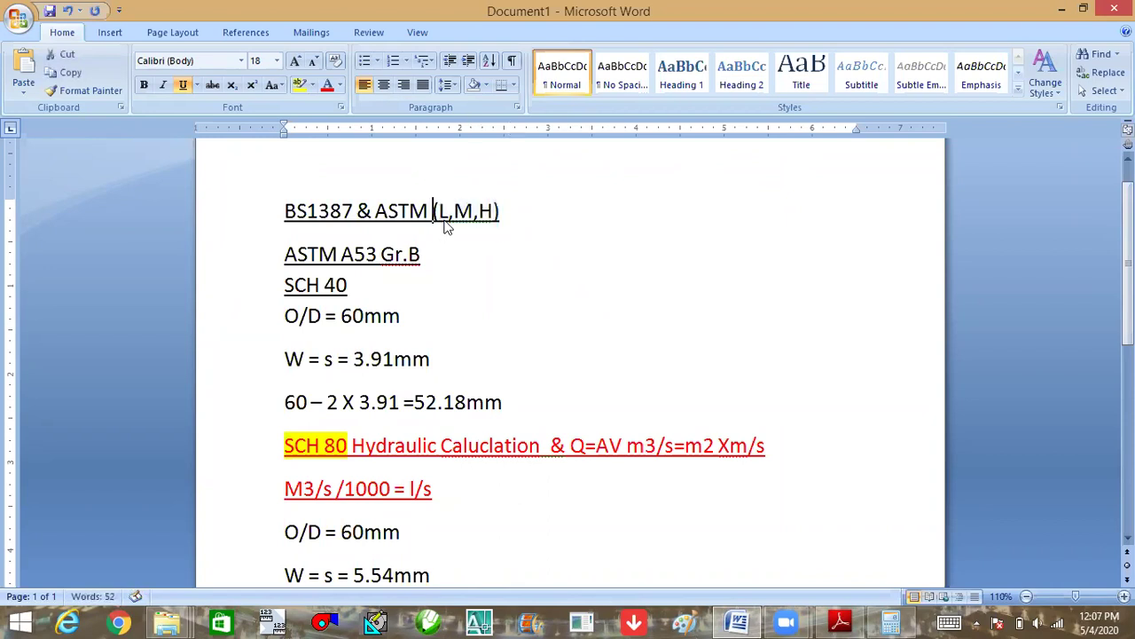
right_click(446, 223)
click(520, 211)
key(shift+Left)
key(shift+Left)
key(shift+Left)
key(shift+Left)
key(shift+Left)
key(shift+Left)
key(ctrl+c)
right_click(448, 220)
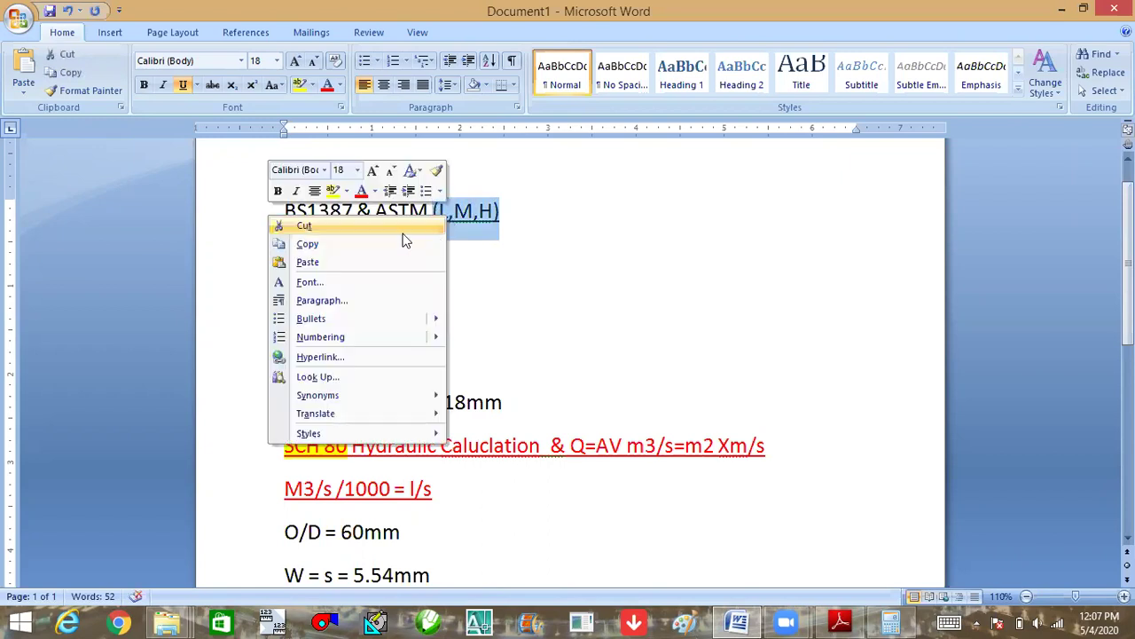
click(346, 225)
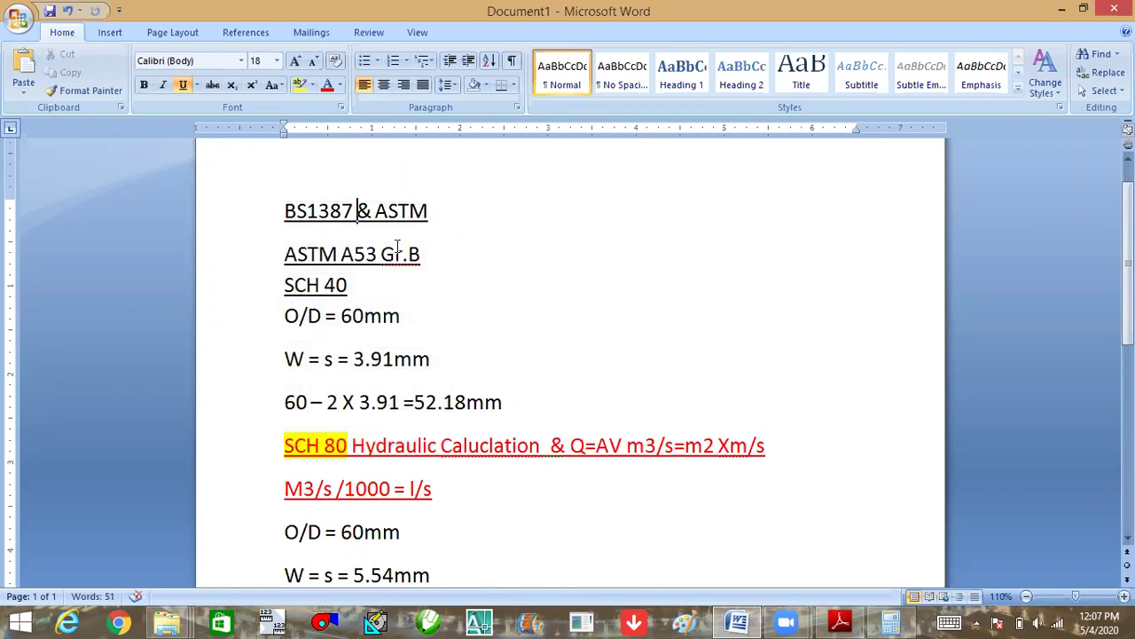
key(ctrl+v)
click(510, 213)
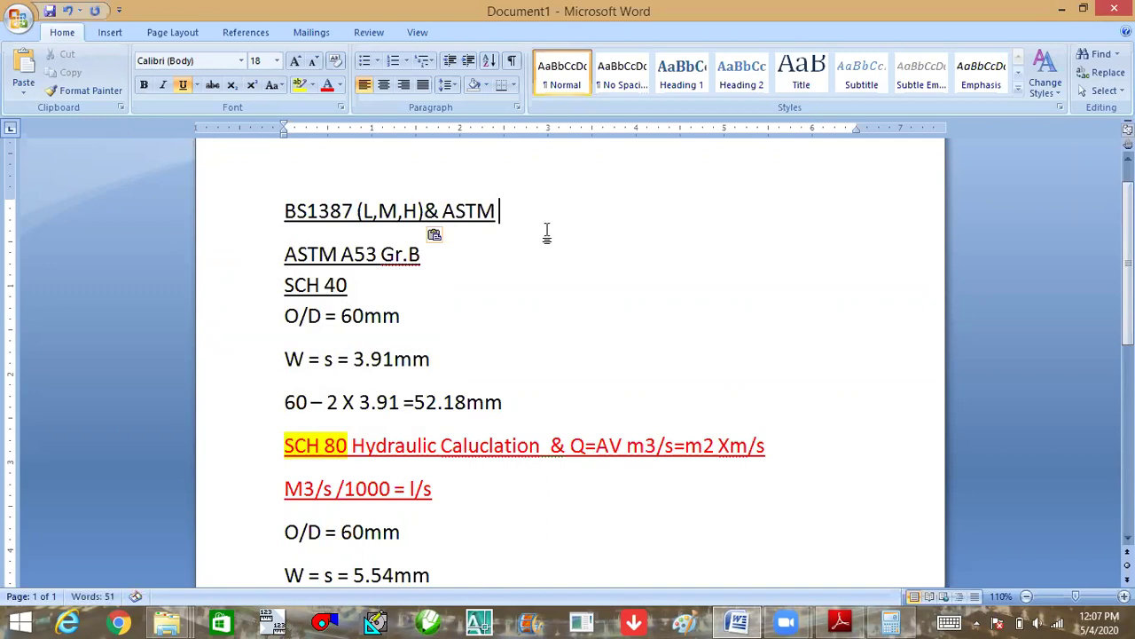
Add '(Std ,SCH40,SCH 80)' after ASTM and highlight SCH40 in yellow.
text((Std ,SCH40,SCH)
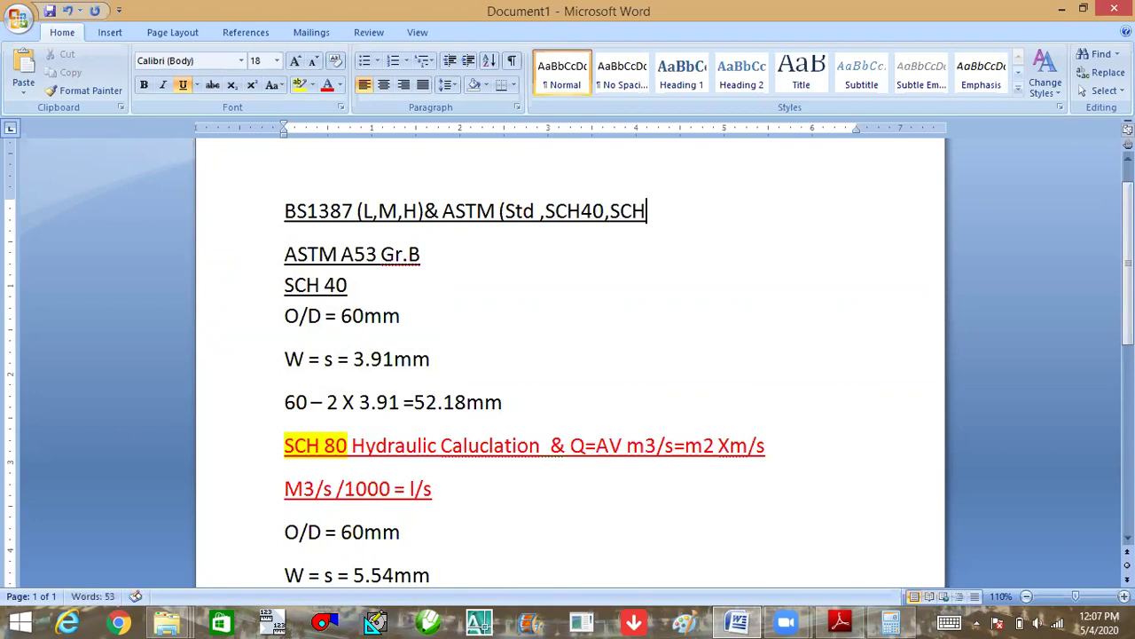
text( 80))
drag(611, 210, 684, 209)
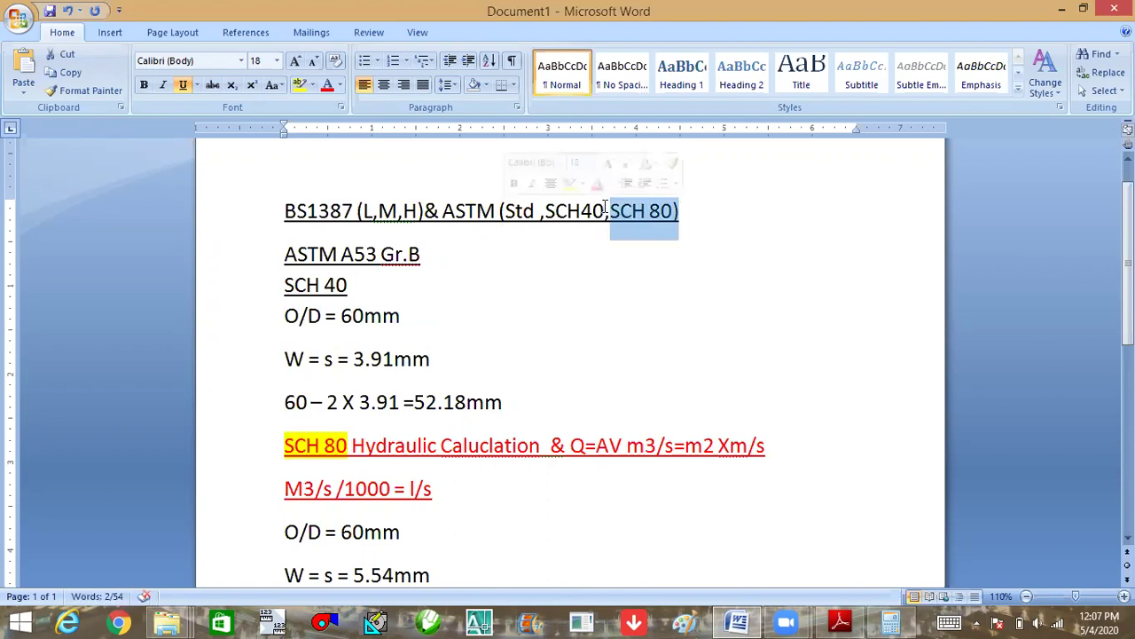
drag(604, 210, 544, 210)
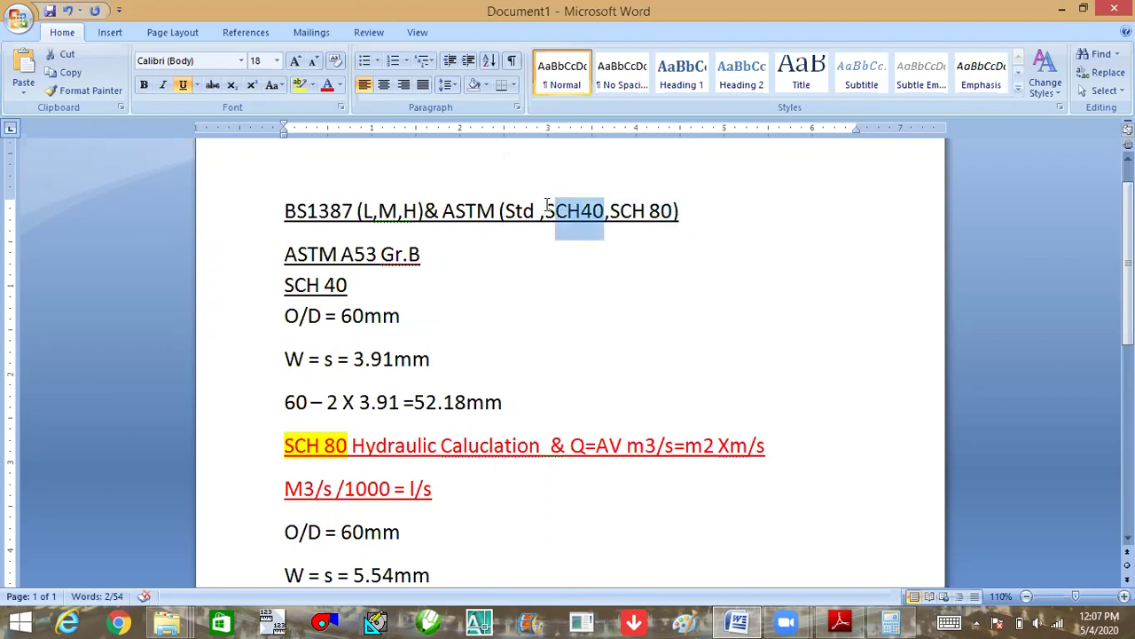
click(300, 84)
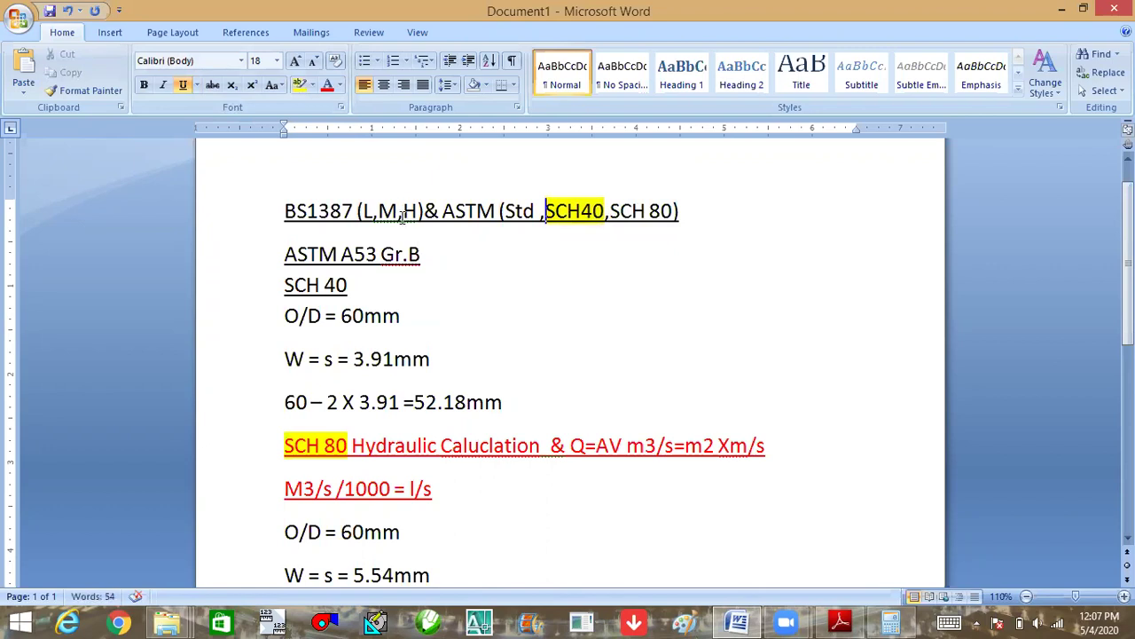
Highlight the M class in '(L,M,H)' in yellow.
drag(398, 210, 378, 210)
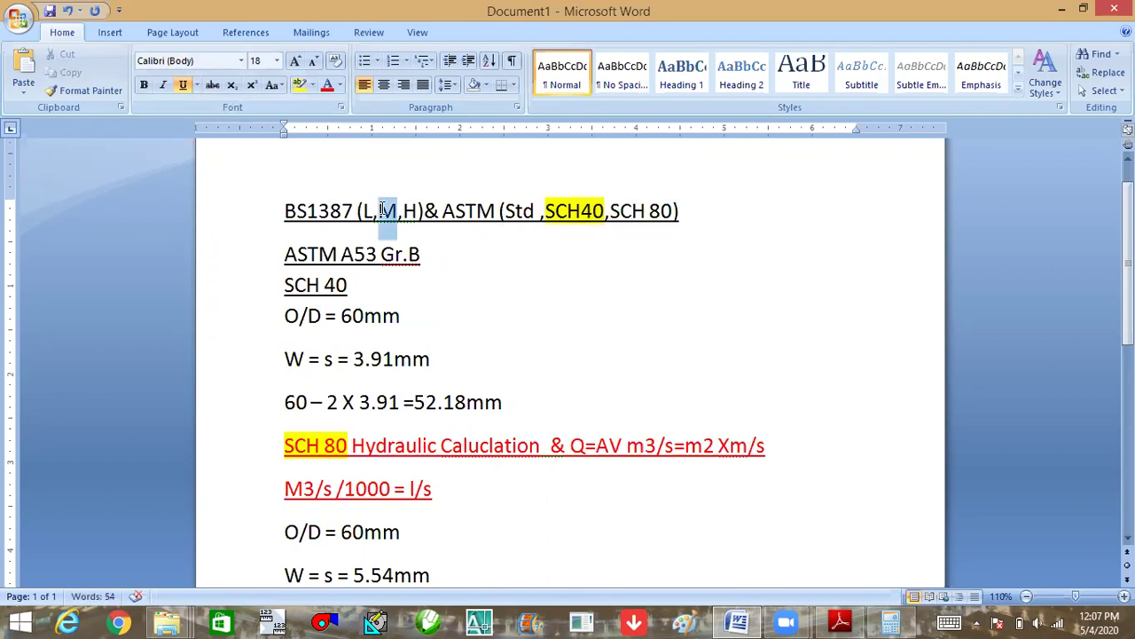
click(304, 83)
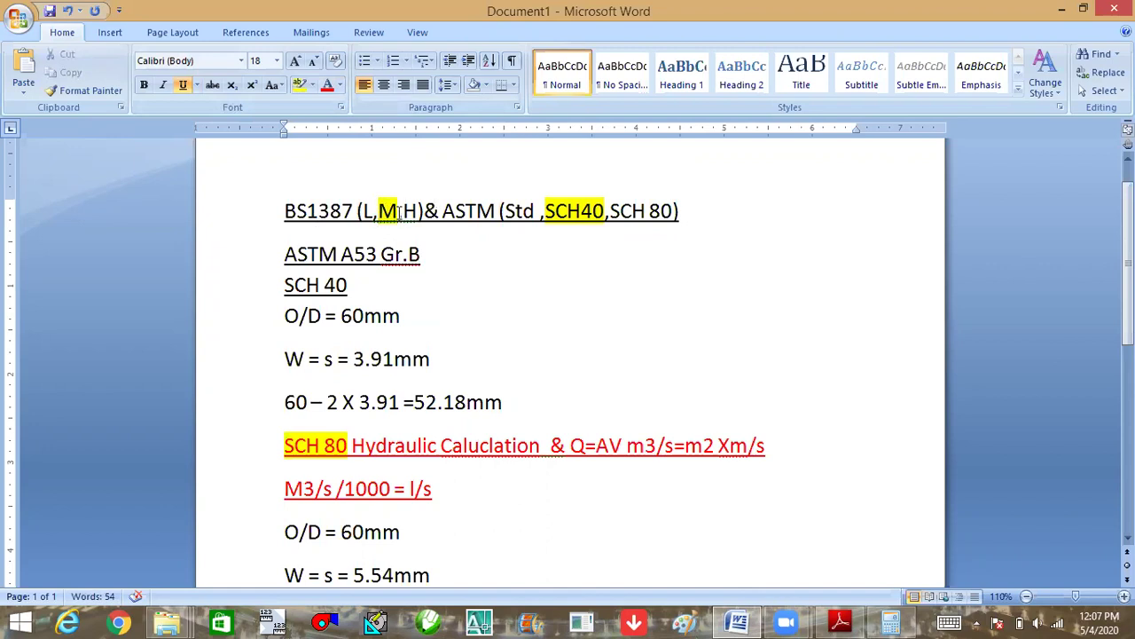
double_click(390, 213)
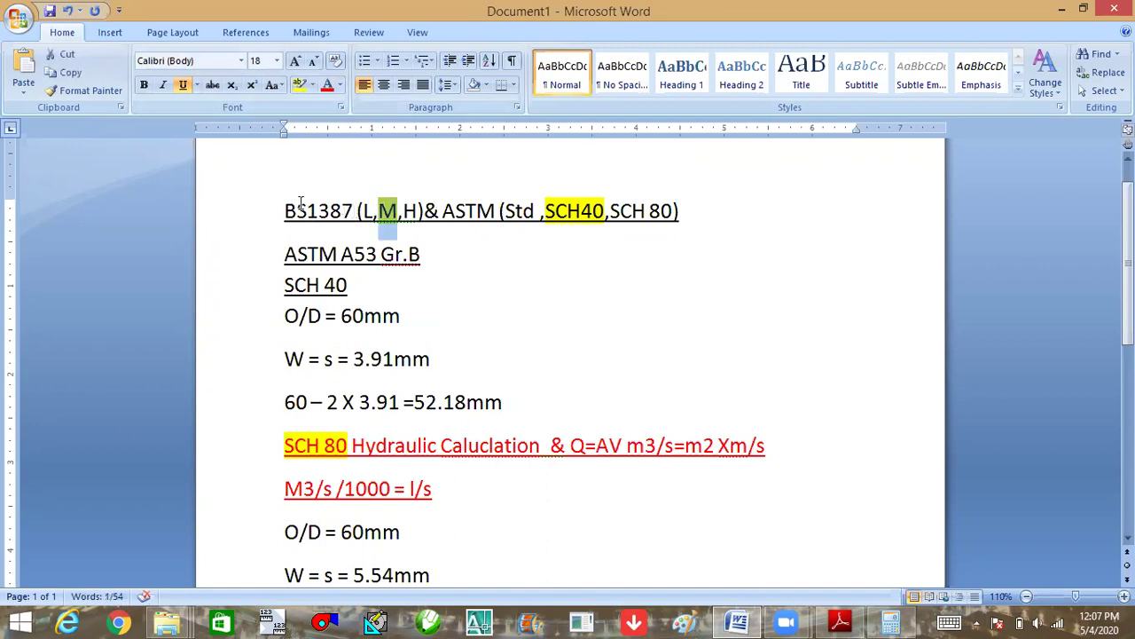
double_click(300, 210)
double_click(552, 213)
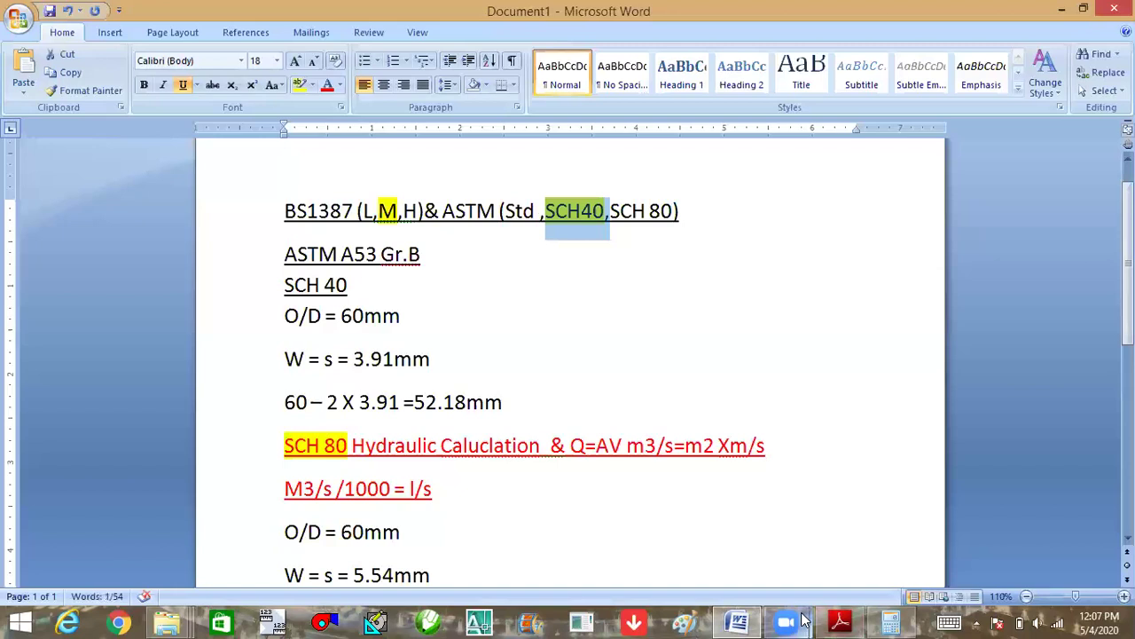
click(785, 621)
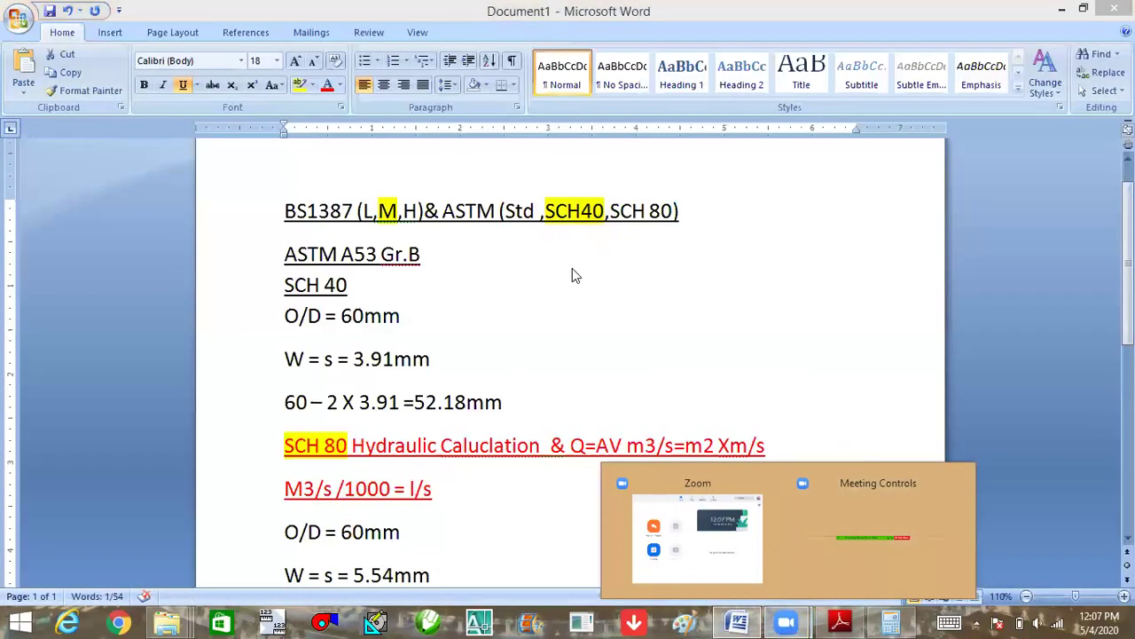
click(620, 281)
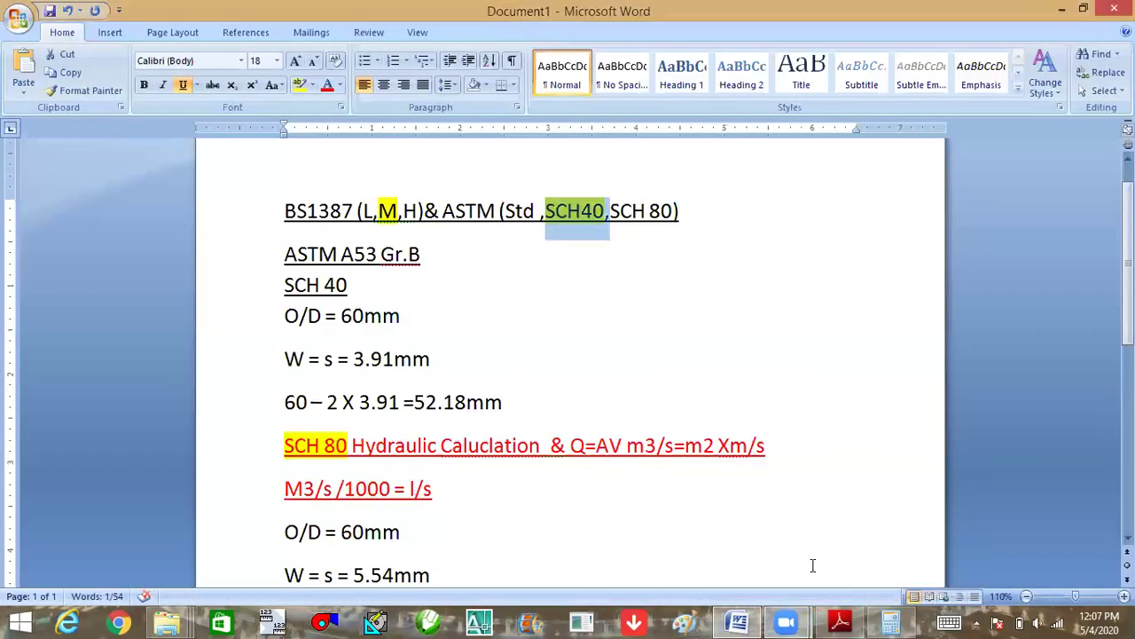
Bring Shield-Pipes-Fittings.pdf forward and scroll its Standard, Schedule 40 and Schedule 80 table.
click(825, 621)
scroll(588, 274, down, 2)
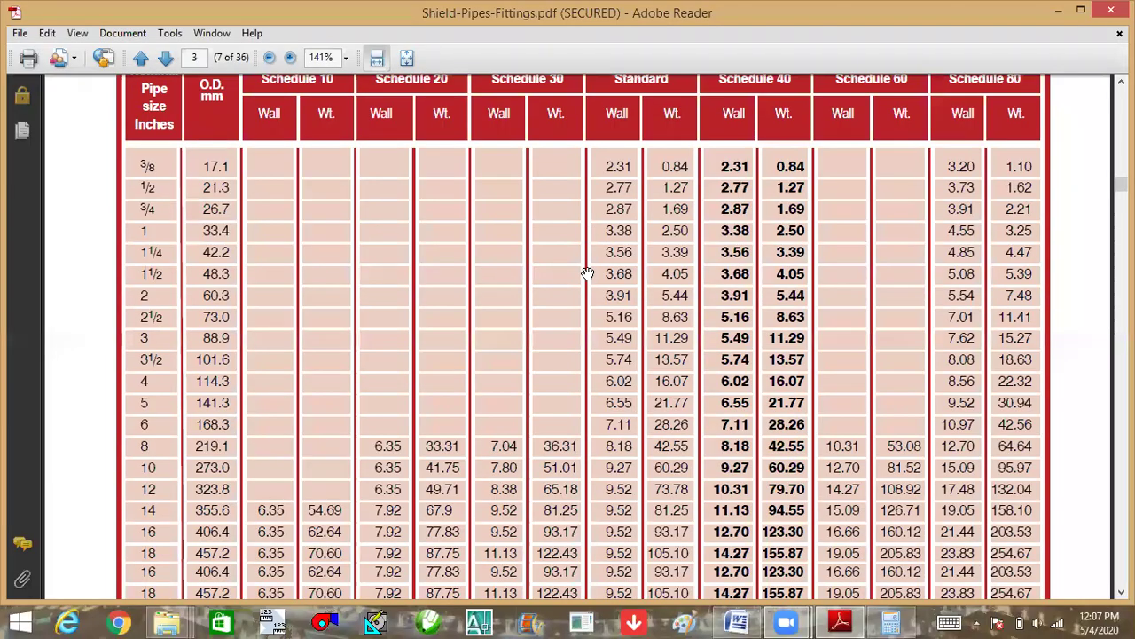
scroll(588, 274, down, 3)
scroll(588, 274, up, 3)
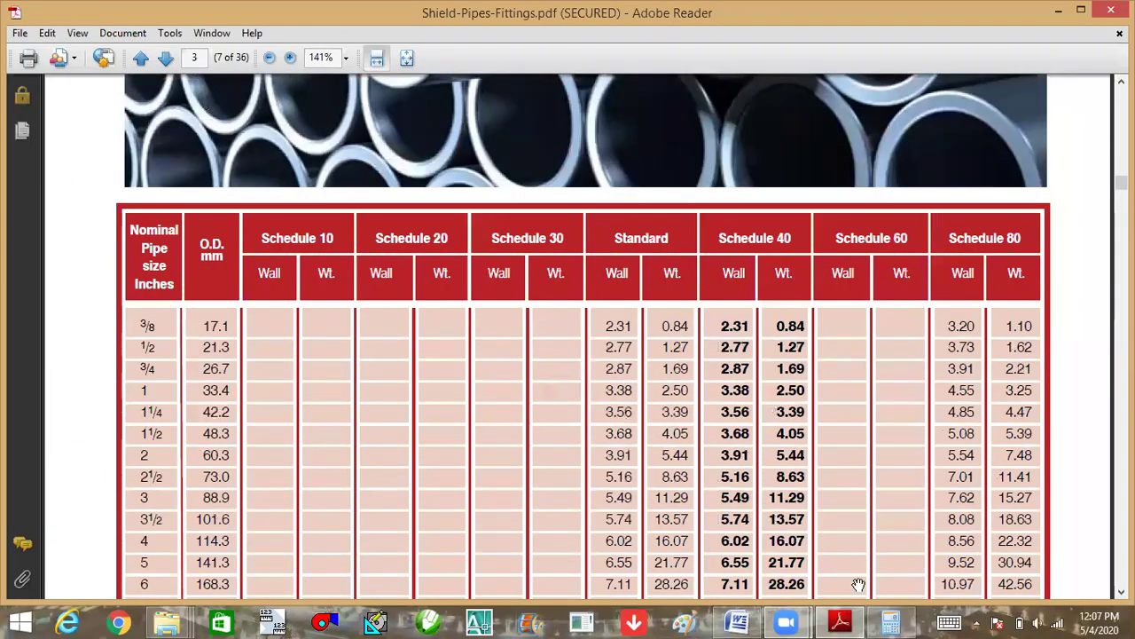
scroll(760, 280, up, 1)
scroll(760, 280, down, 2)
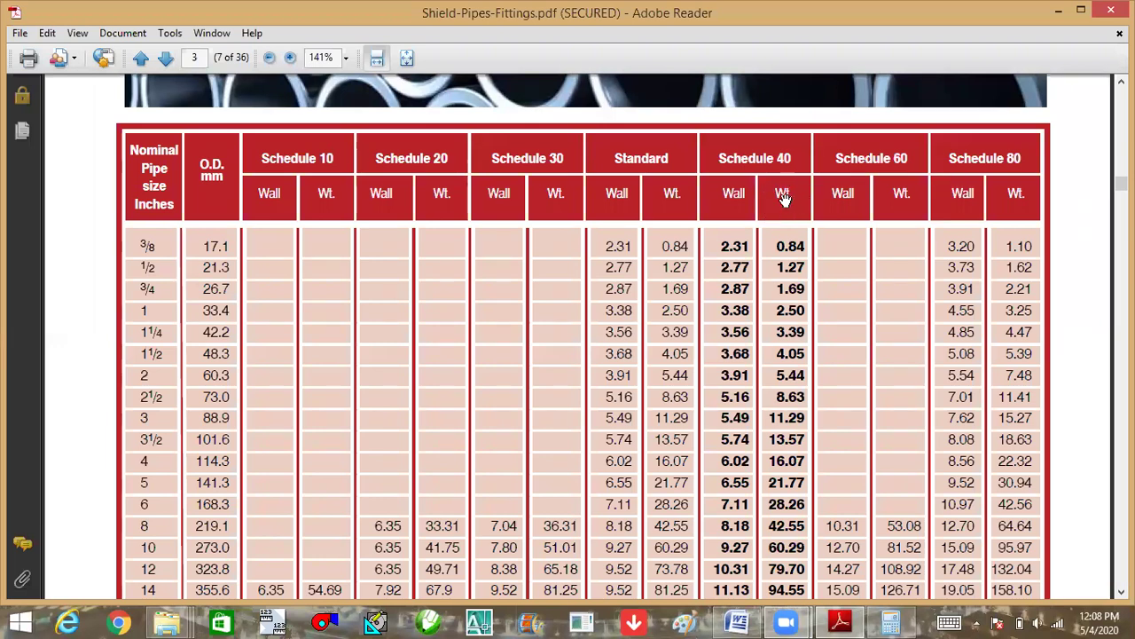
scroll(120, 471, down, 3)
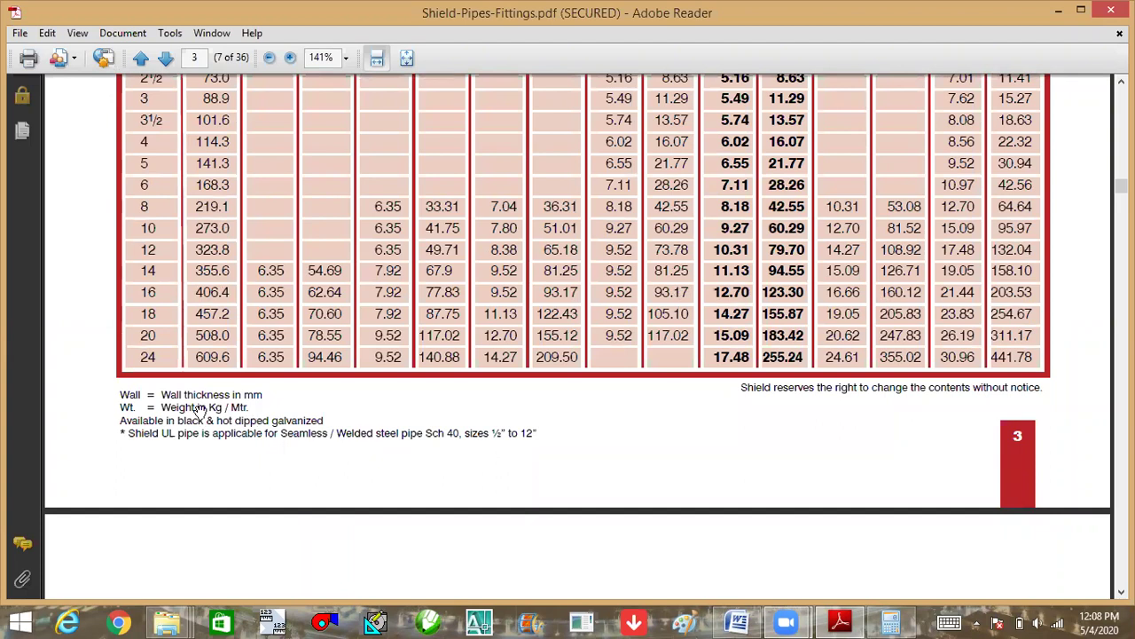
scroll(26, 382, up, 3)
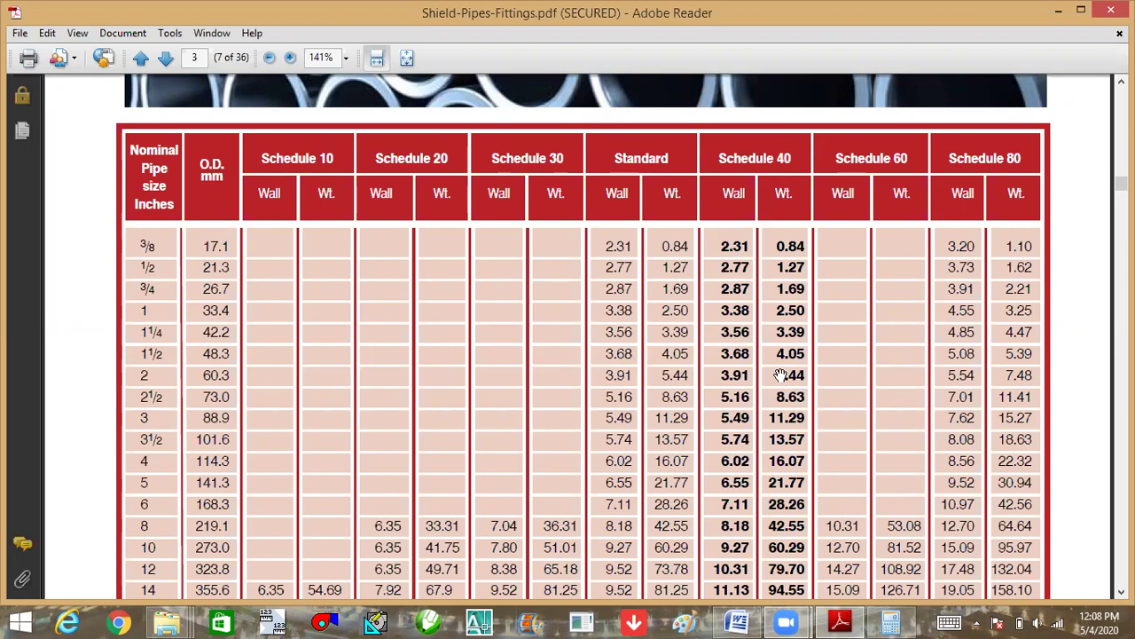
Clear Calculator, multiply 5.8 by 5.44 to get 31.552, then return to the datasheet.
click(890, 621)
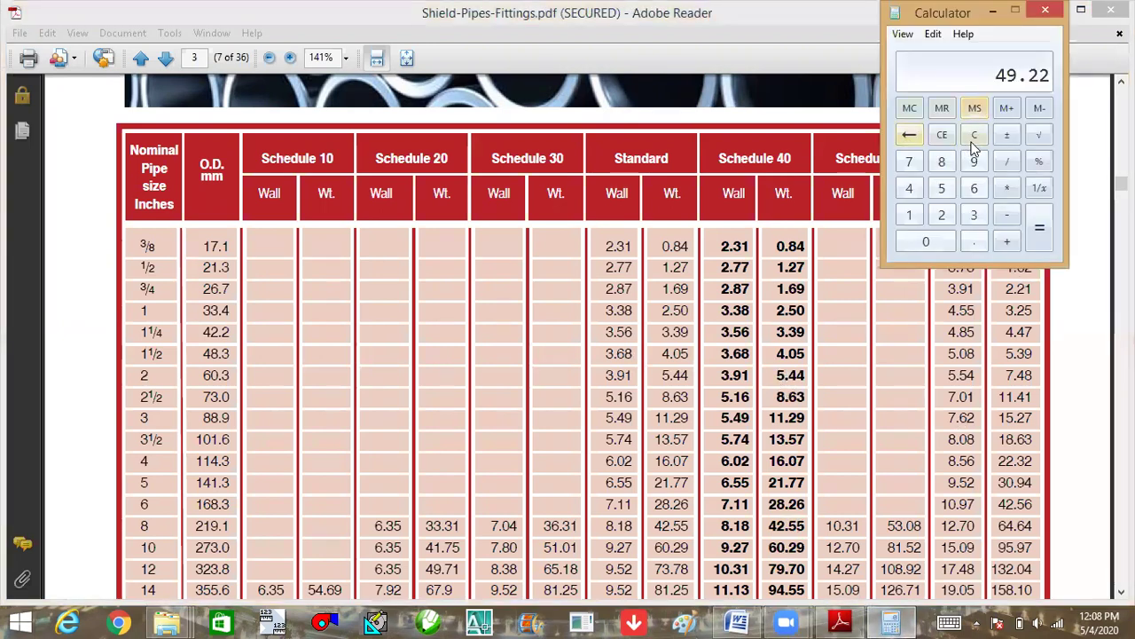
click(973, 135)
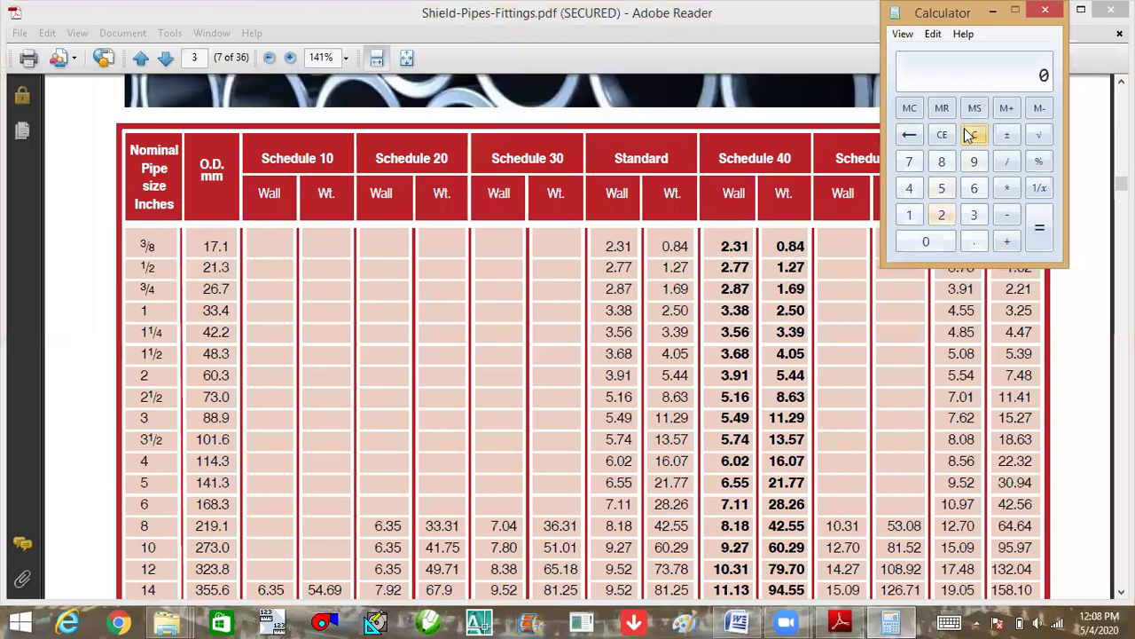
click(941, 188)
text(.)
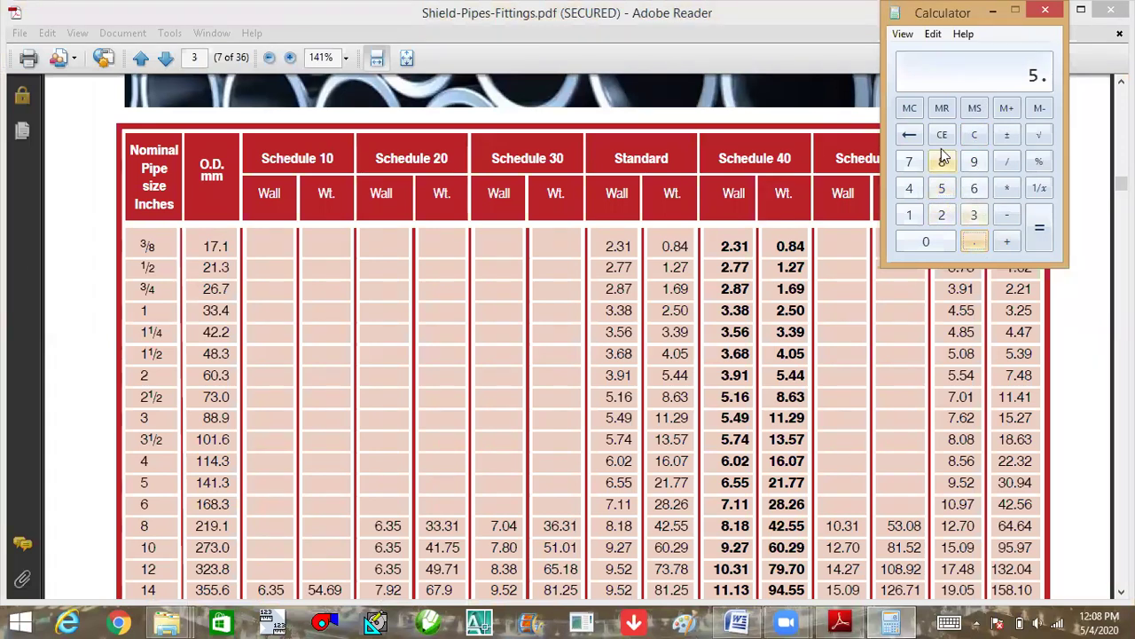
click(943, 159)
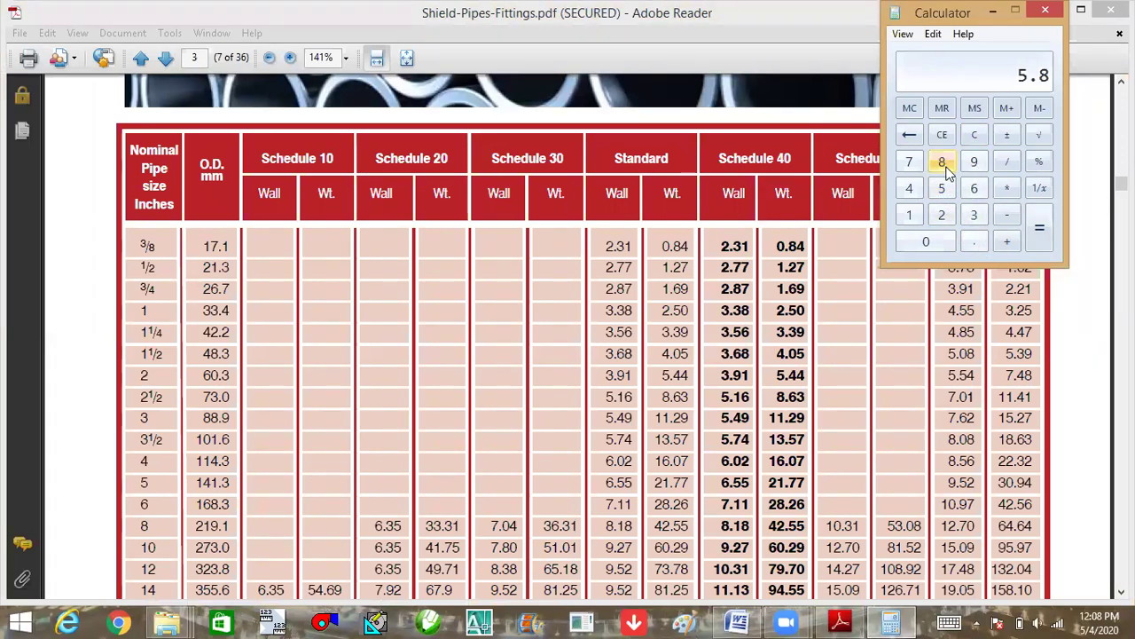
click(1010, 189)
click(941, 188)
click(967, 236)
click(909, 188)
click(909, 188)
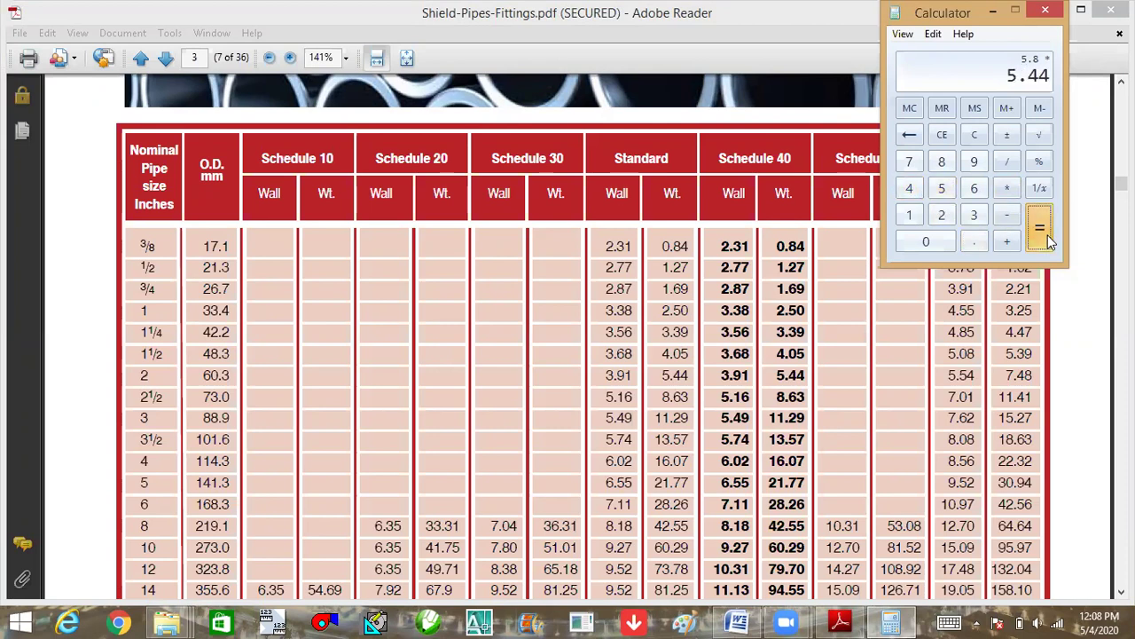
click(1048, 236)
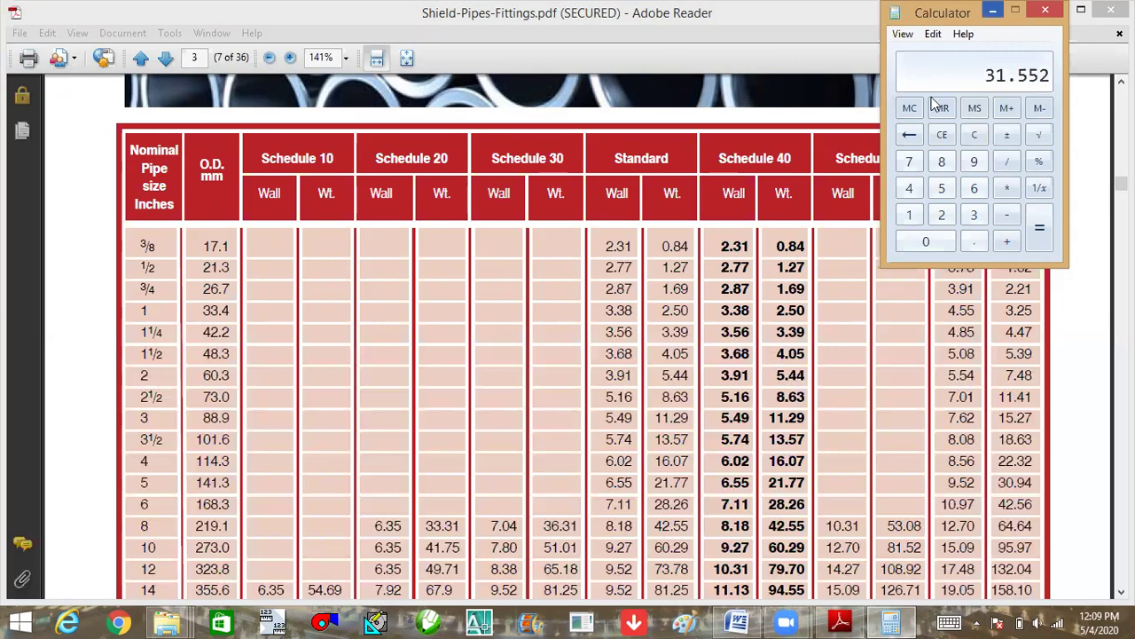
click(849, 208)
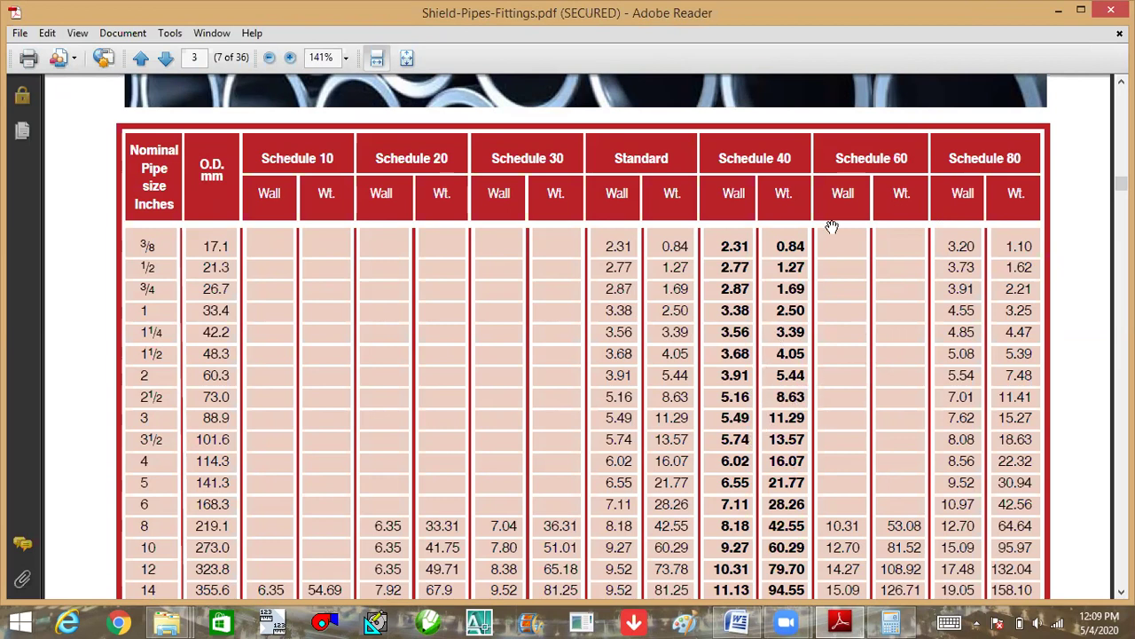
Scroll the datasheet to page 6's BS 1387 table with Light and Medium class weights.
scroll(832, 227, up, 3)
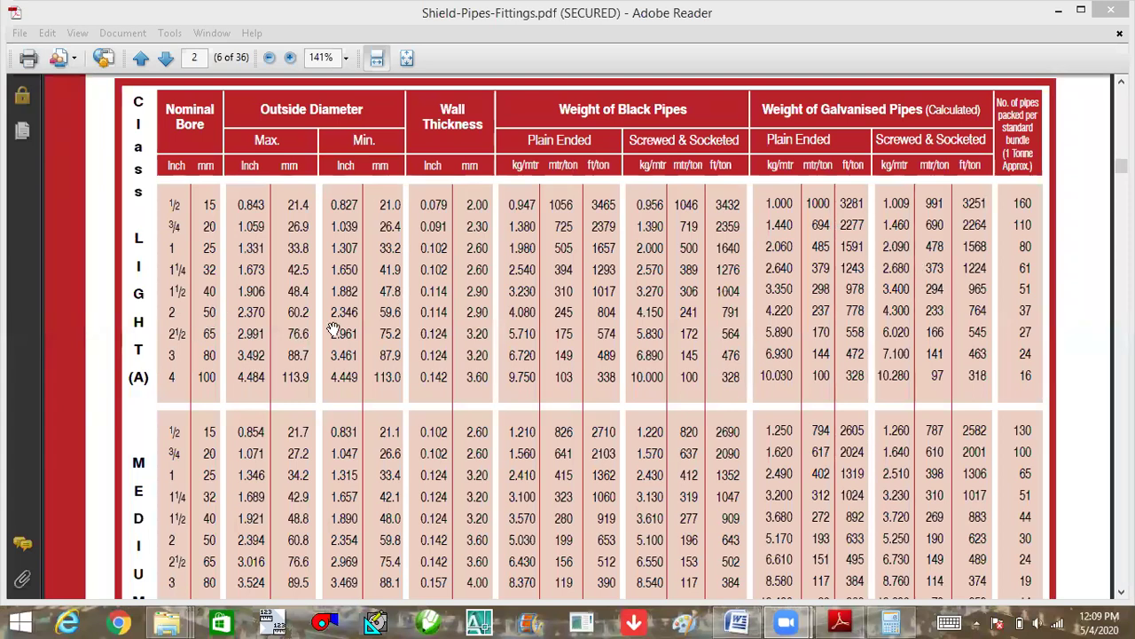
scroll(187, 482, down, 1)
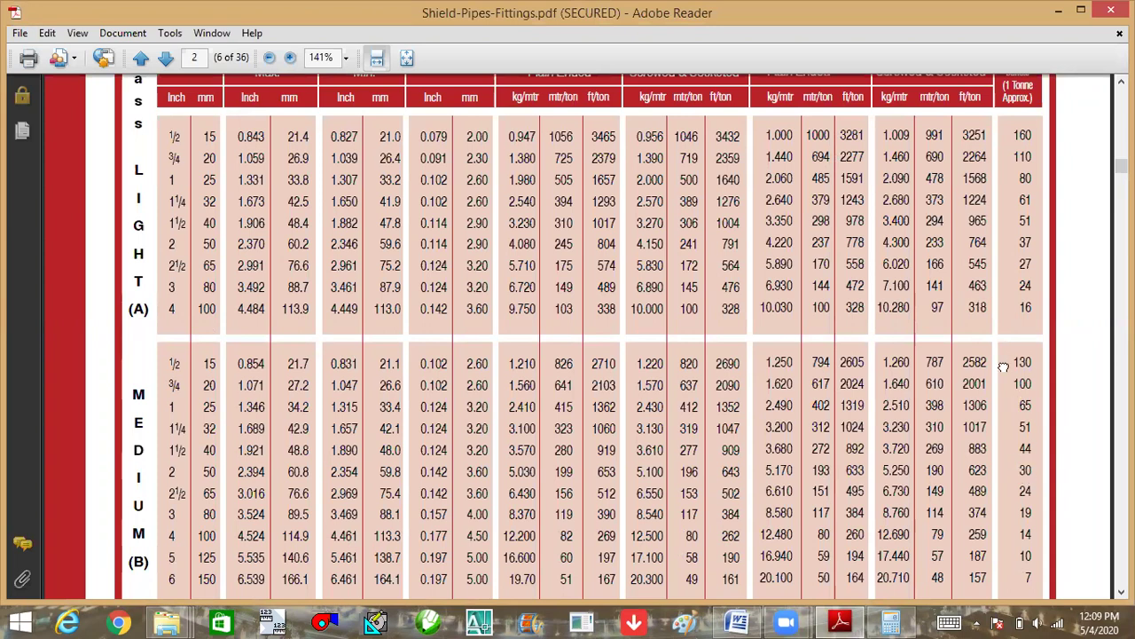
scroll(1002, 355, up, 1)
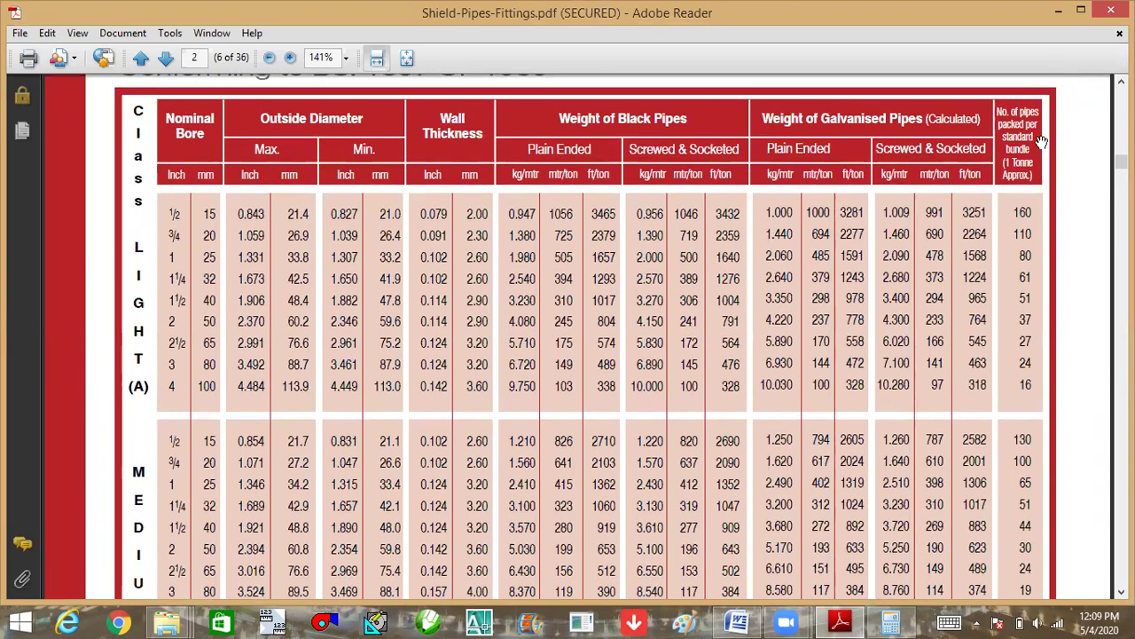
ctrl+scroll(1041, 146, up, 3)
ctrl+scroll(1041, 146, up, 2)
scroll(994, 254, up, 1)
scroll(967, 231, up, 1)
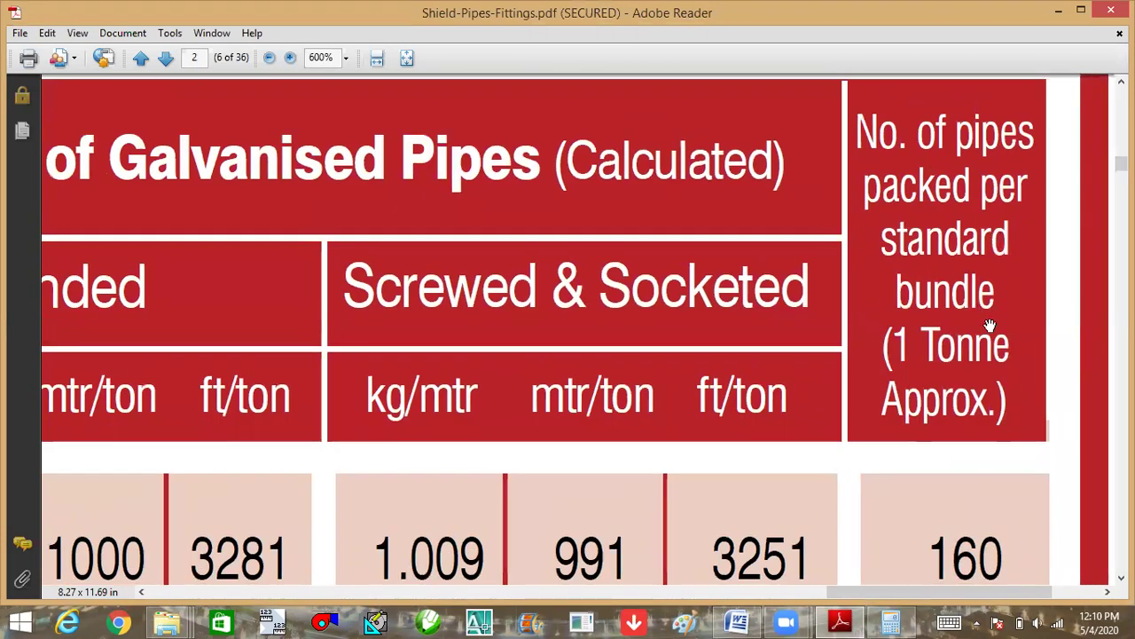
scroll(900, 356, down, 3)
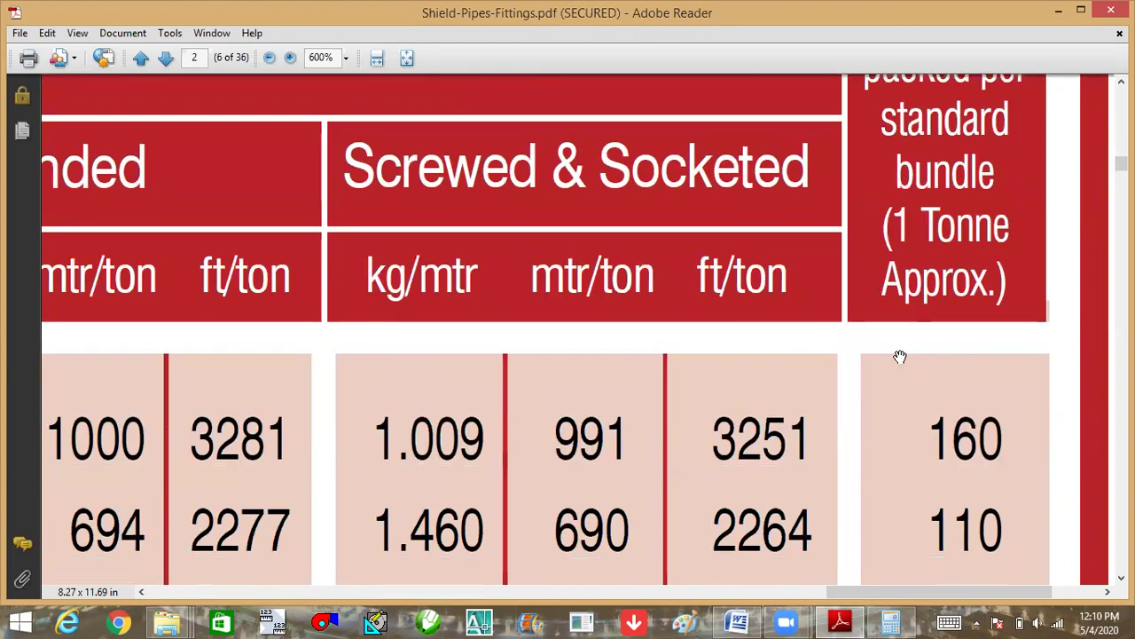
scroll(900, 356, down, 4)
scroll(900, 355, down, 1)
scroll(900, 355, down, 1)
ctrl+scroll(901, 356, down, 3)
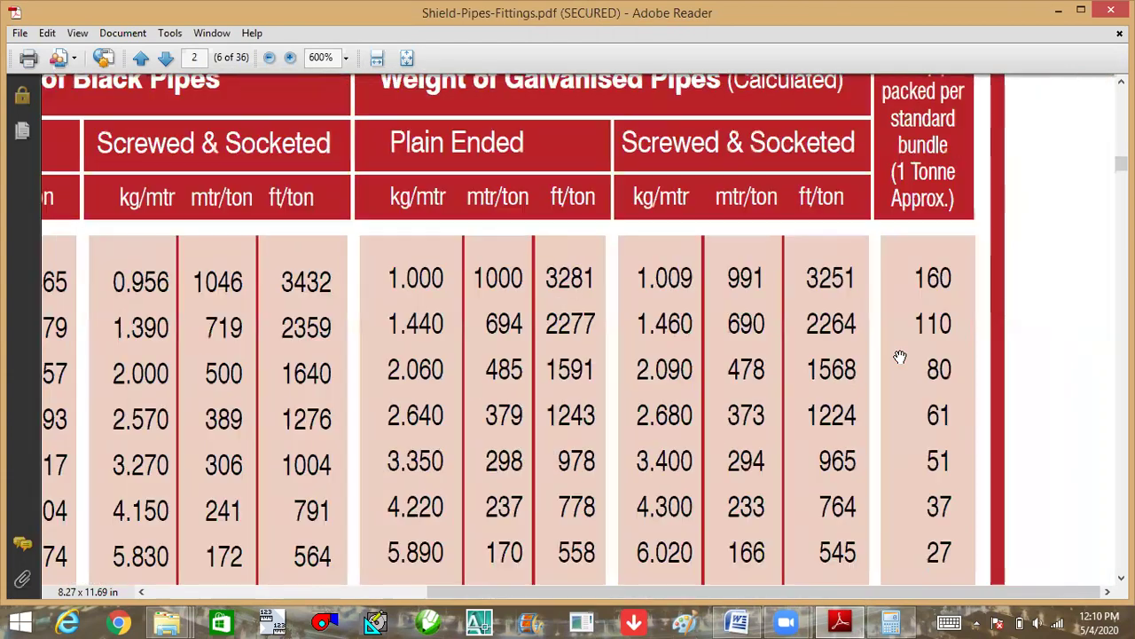
ctrl+scroll(900, 356, down, 1)
scroll(900, 355, down, 3)
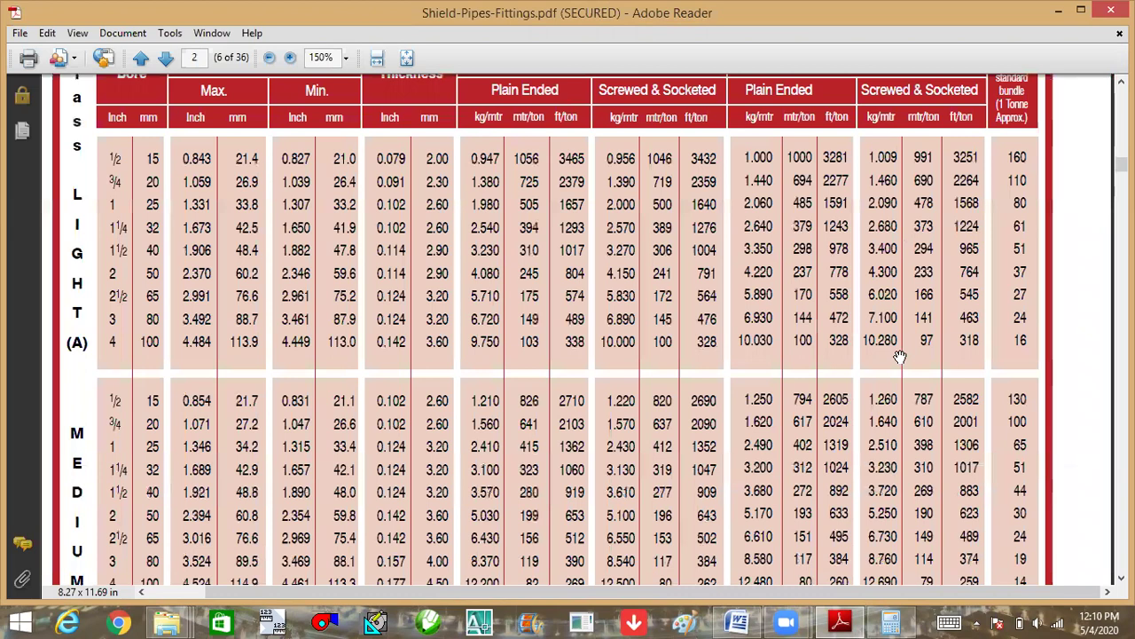
scroll(901, 356, down, 2)
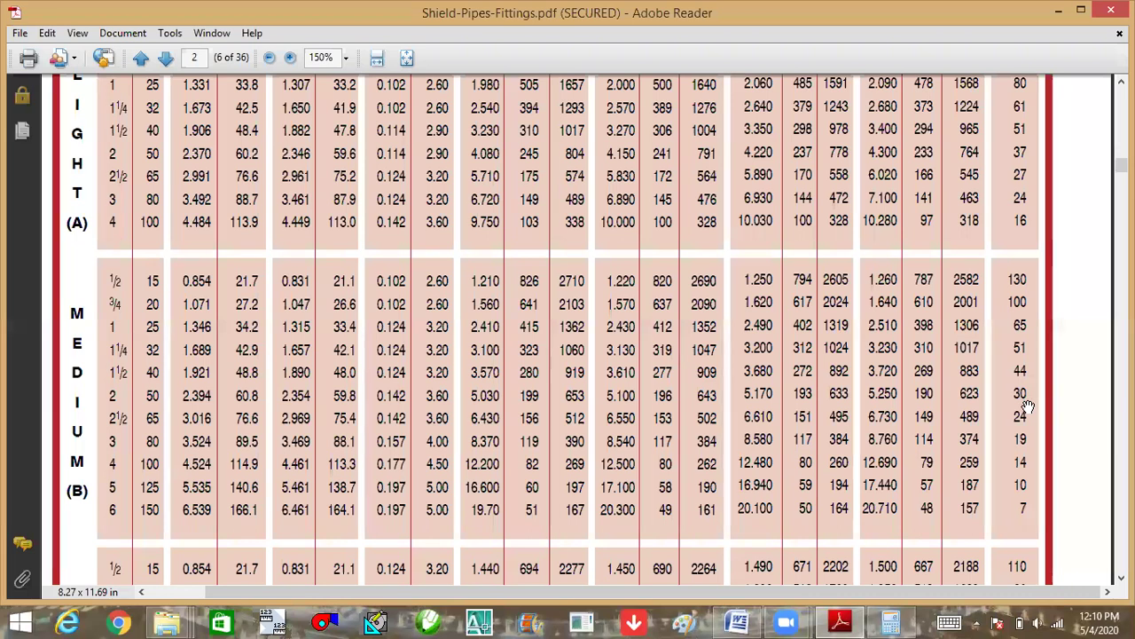
scroll(1026, 408, up, 3)
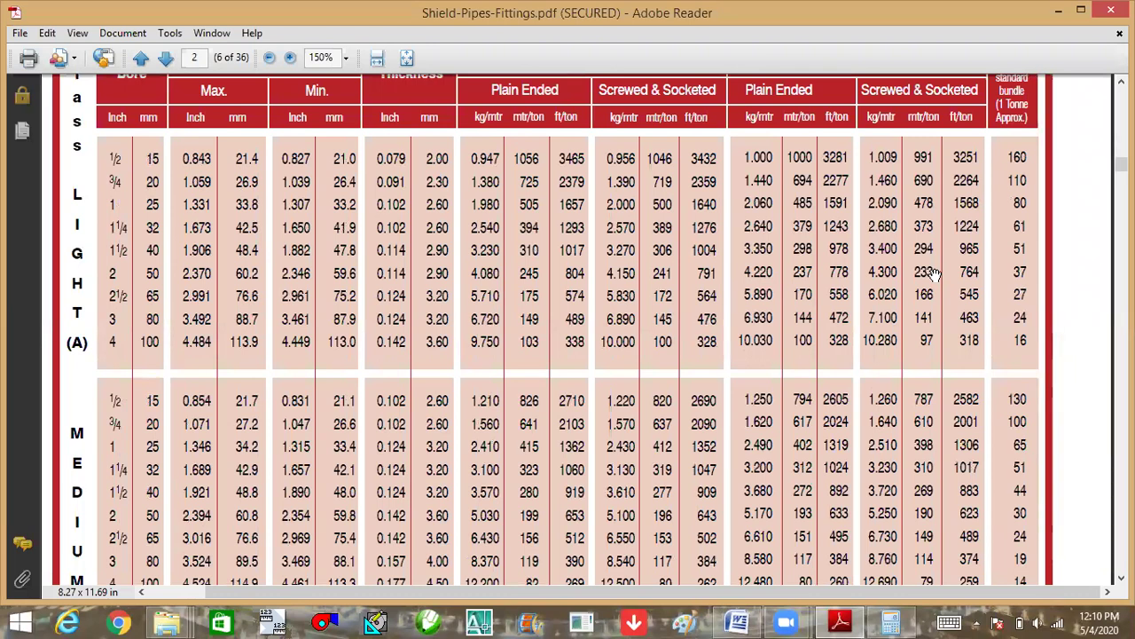
scroll(922, 262, up, 3)
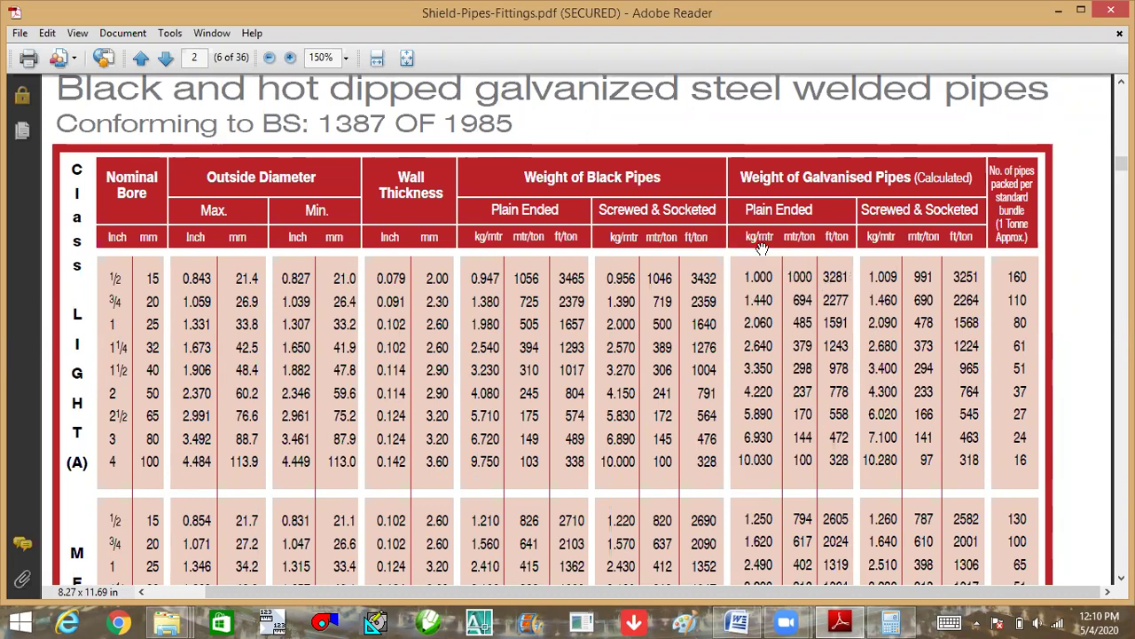
scroll(880, 311, down, 4)
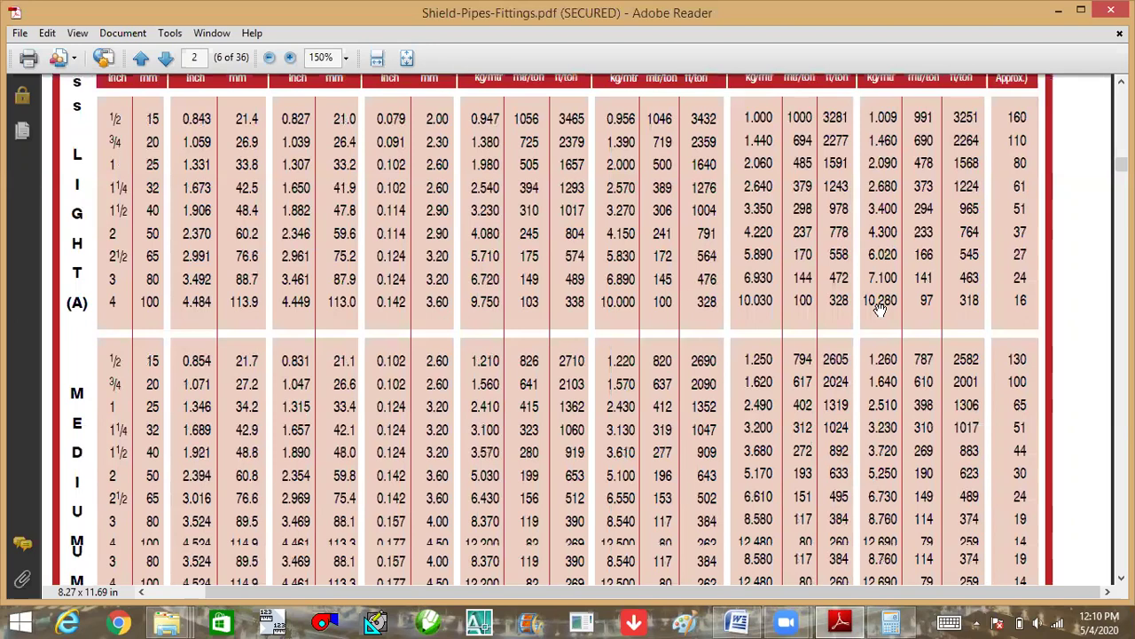